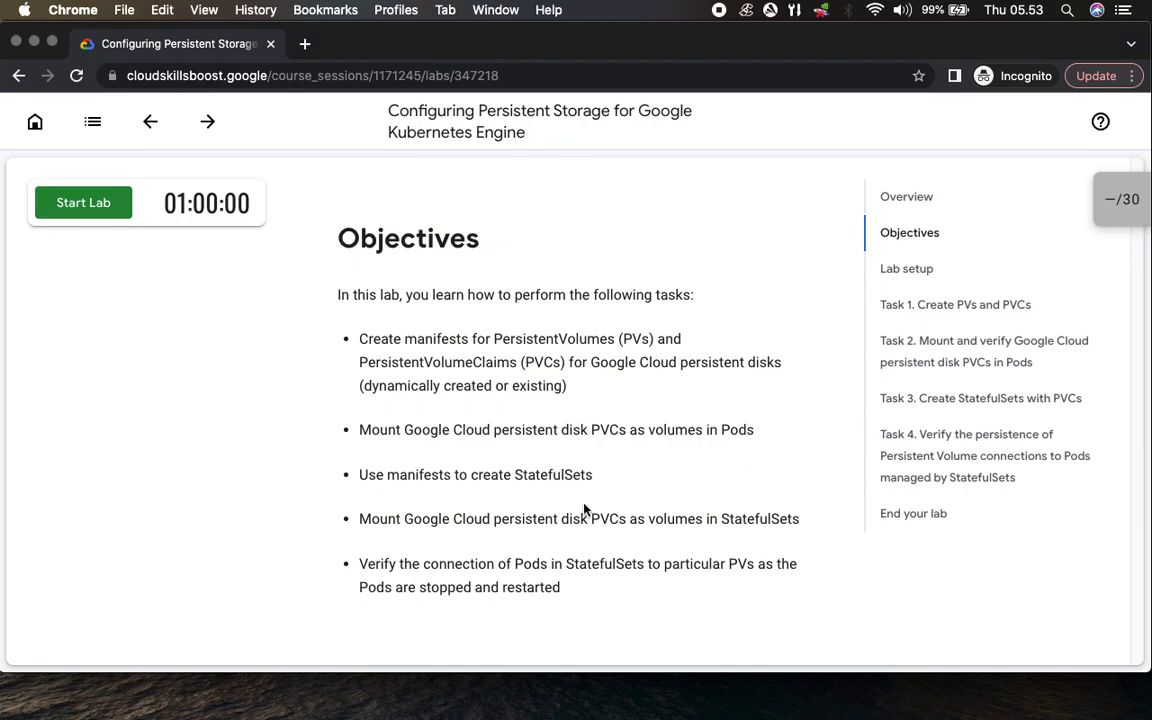
- Review the objectives and lab setup instructions, and start the Configuring Persistent Storage for Google Kubernetes Engine lab
{"action": "scroll", "coordinate": [563, 594], "scroll_direction": "down", "scroll_amount": 6}
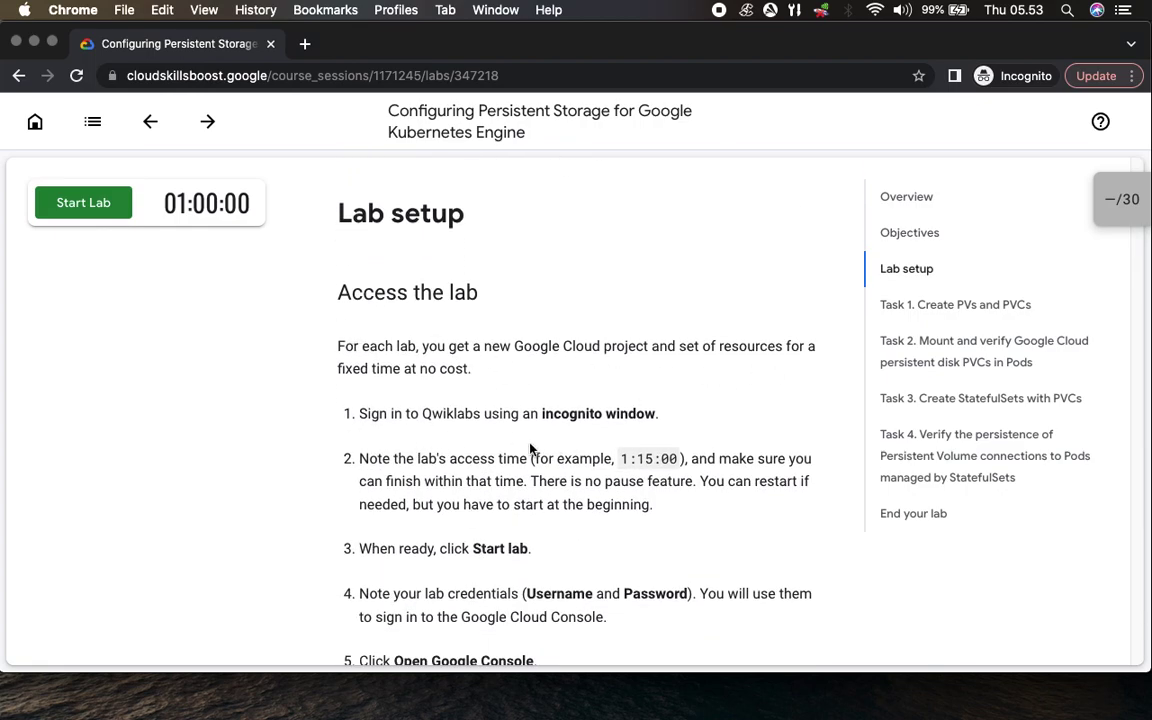
{"action": "scroll", "coordinate": [532, 522], "scroll_direction": "down", "scroll_amount": 5}
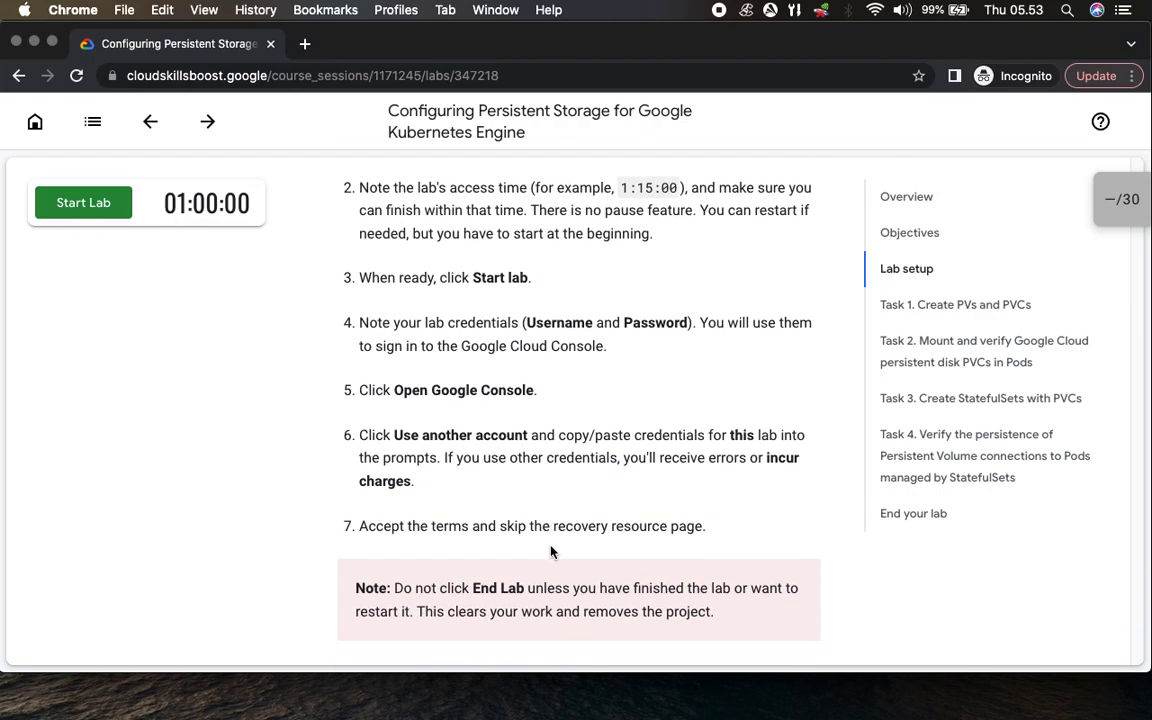
{"action": "scroll", "coordinate": [550, 542], "scroll_direction": "down", "scroll_amount": 3}
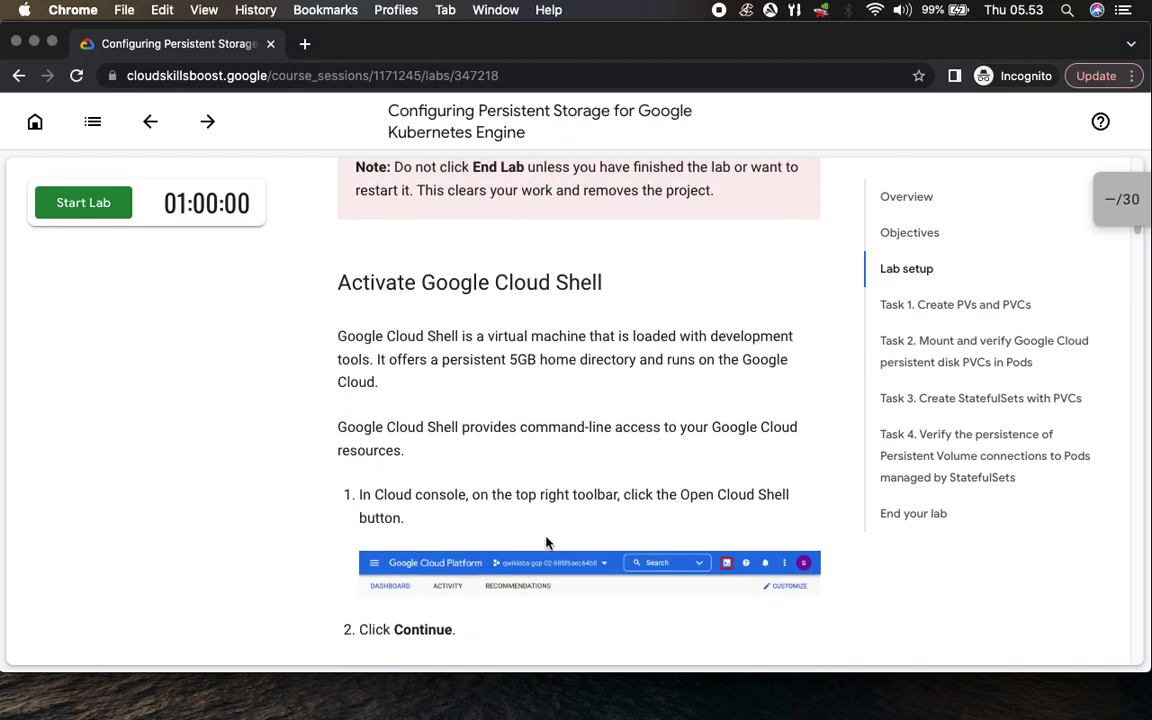
{"action": "scroll", "coordinate": [478, 521], "scroll_direction": "down", "scroll_amount": 5}
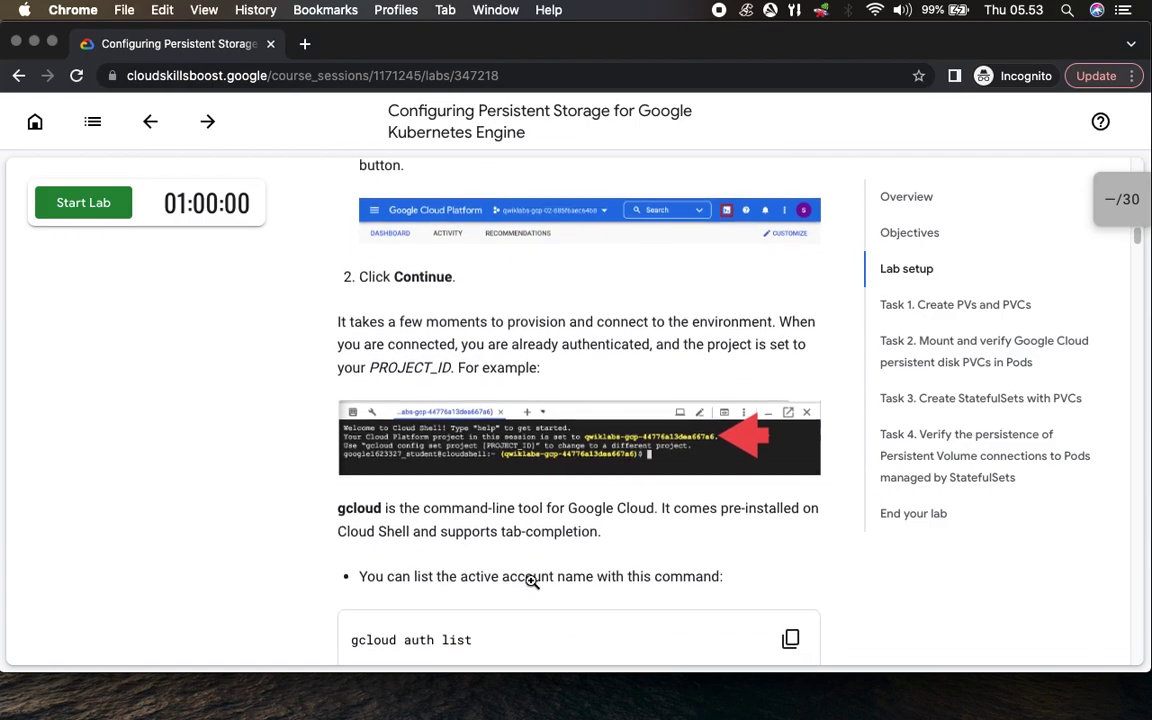
{"action": "scroll", "coordinate": [486, 530], "scroll_direction": "down", "scroll_amount": 4}
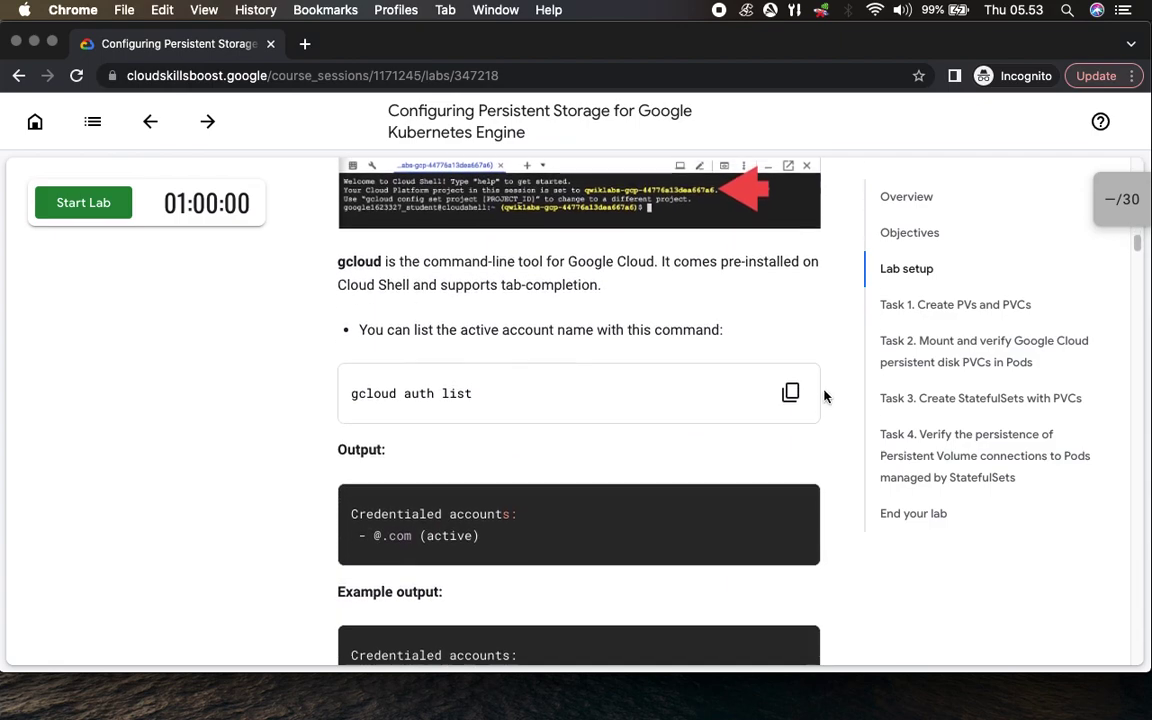
{"action": "left_click", "coordinate": [83, 204]}
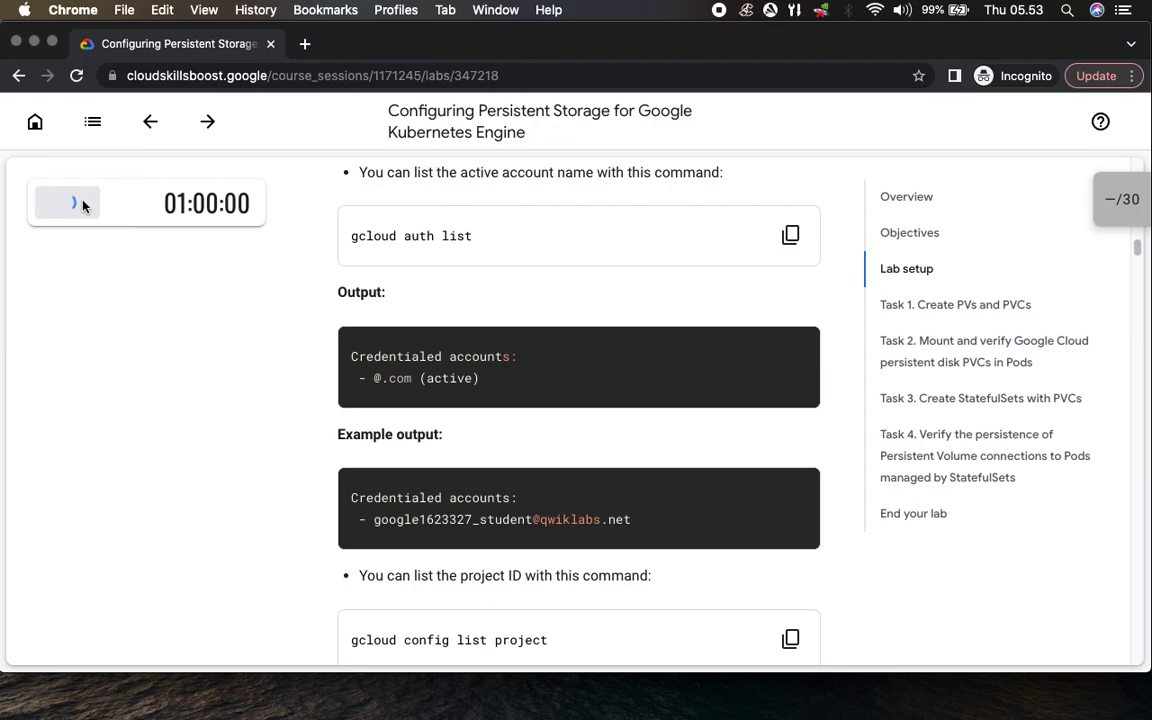
- Open the Google Console sign-in page and submit the lab's username copied from the lab credentials
{"action": "left_click", "coordinate": [237, 398]}
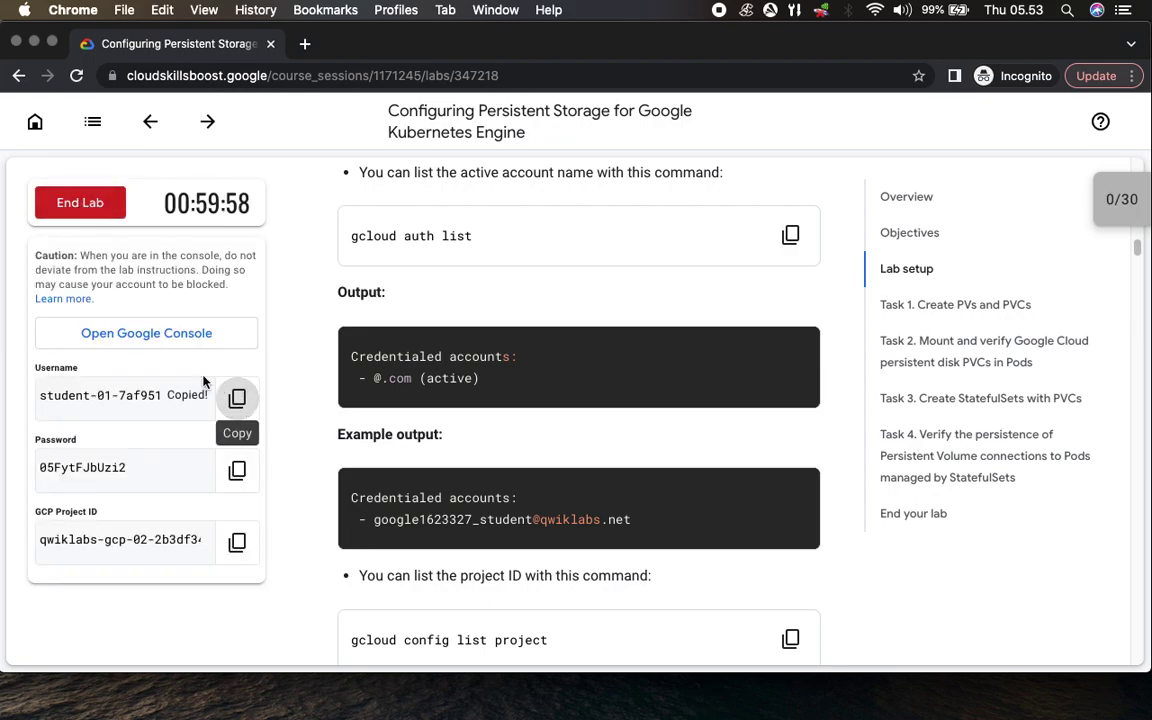
{"action": "left_click", "coordinate": [152, 334]}
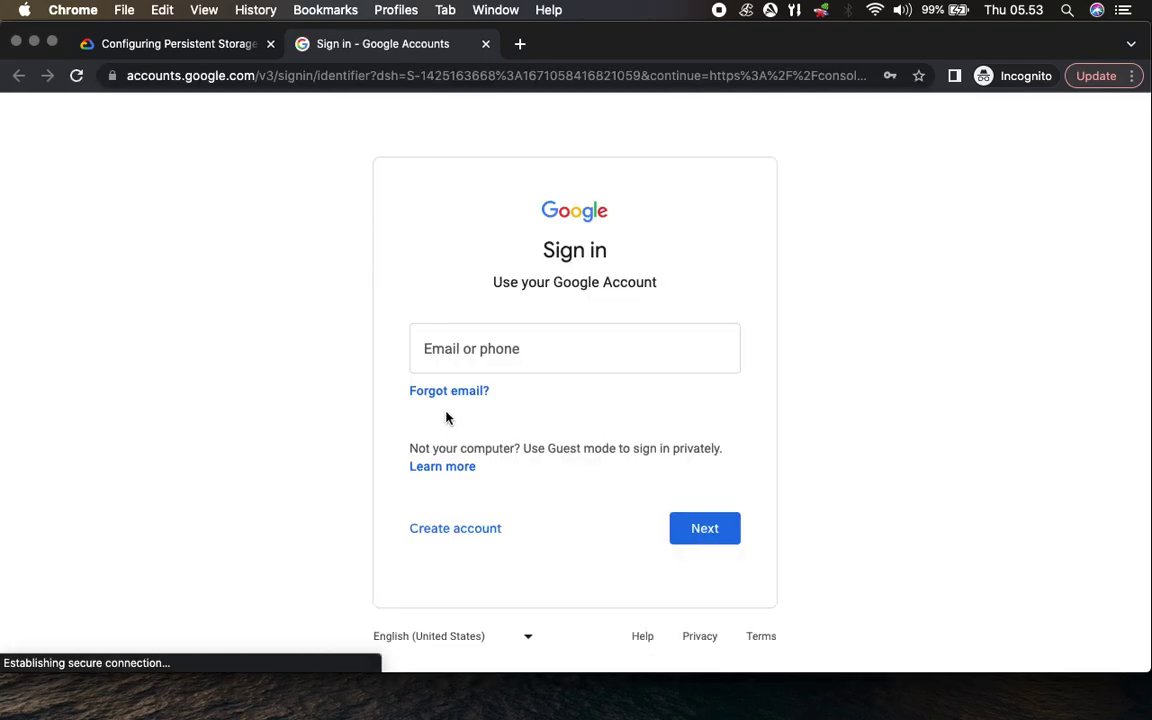
{"action": "key", "text": "super+v"}
{"action": "left_click", "coordinate": [719, 532]}
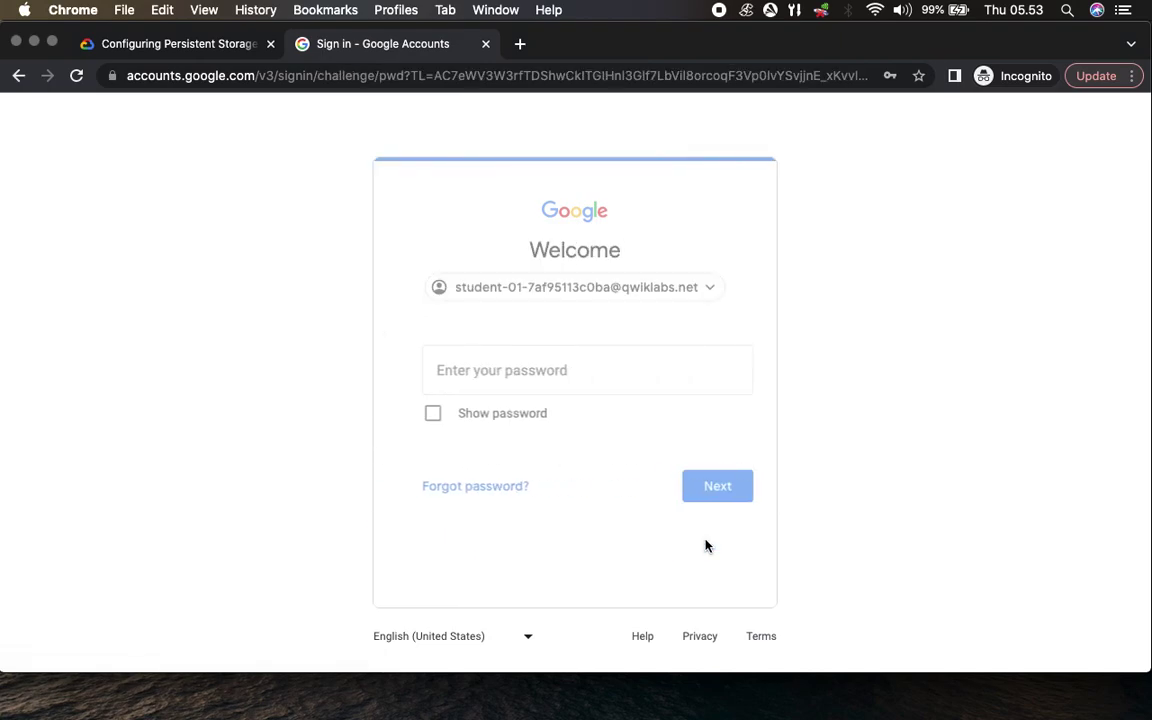
- Copy the lab password from the lab credentials and submit it as the account password on the Google sign-in page
{"action": "left_click", "coordinate": [160, 45]}
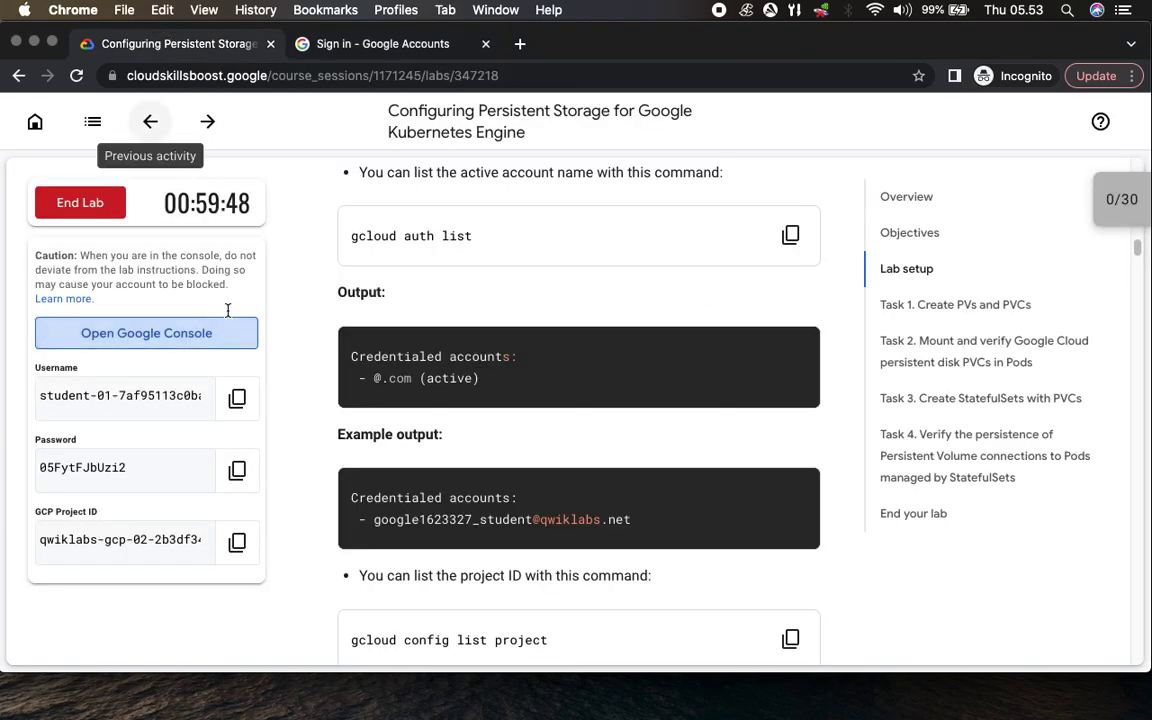
{"action": "left_click", "coordinate": [237, 470]}
{"action": "left_click", "coordinate": [372, 44]}
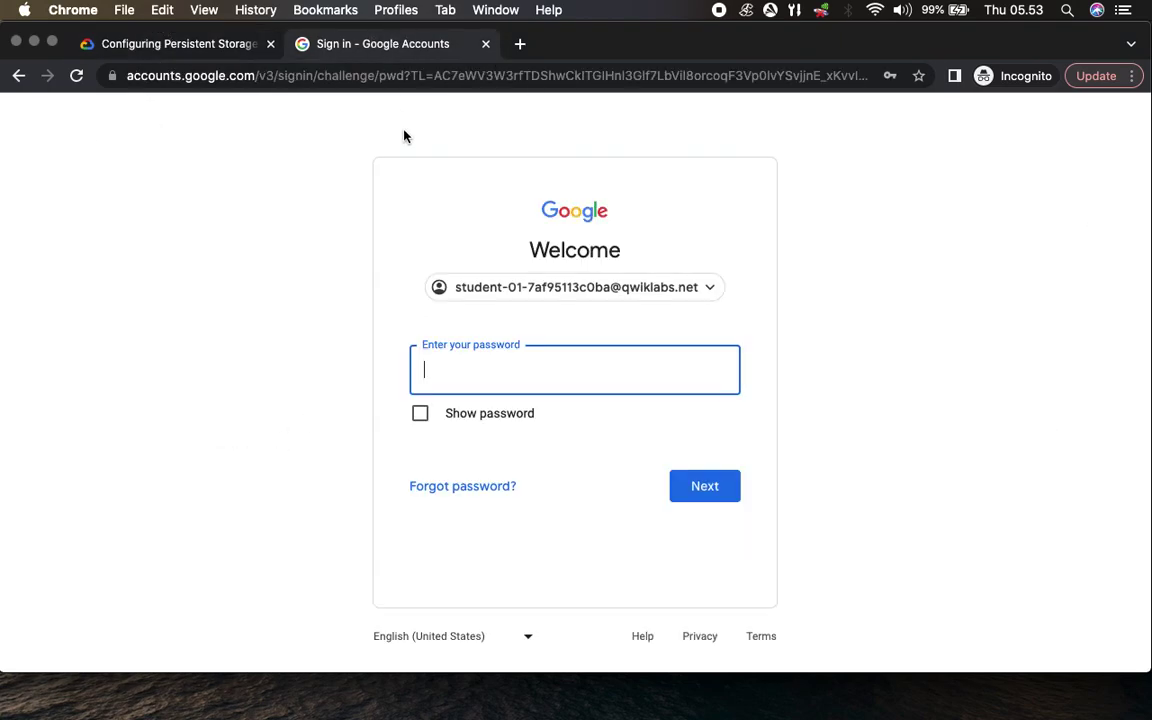
{"action": "key", "text": "super+v"}
{"action": "left_click", "coordinate": [706, 496]}
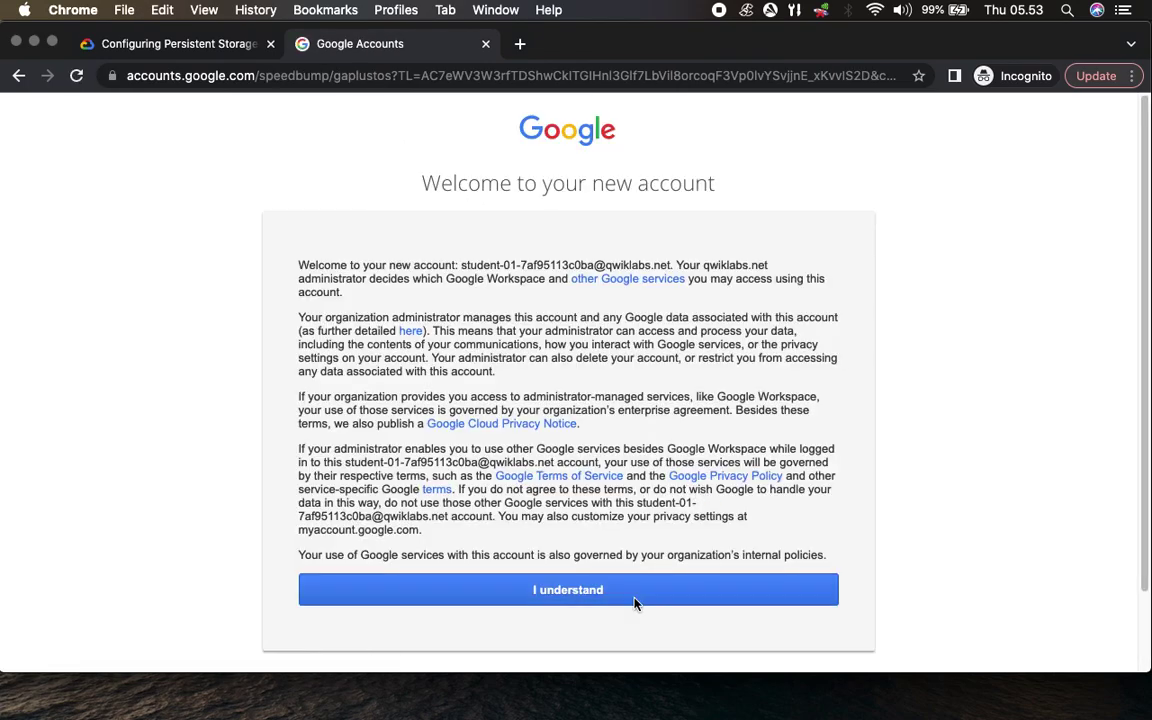
- Acknowledge the new account notice and agree to the Google Cloud Platform Terms of Service
{"action": "left_click", "coordinate": [624, 604]}
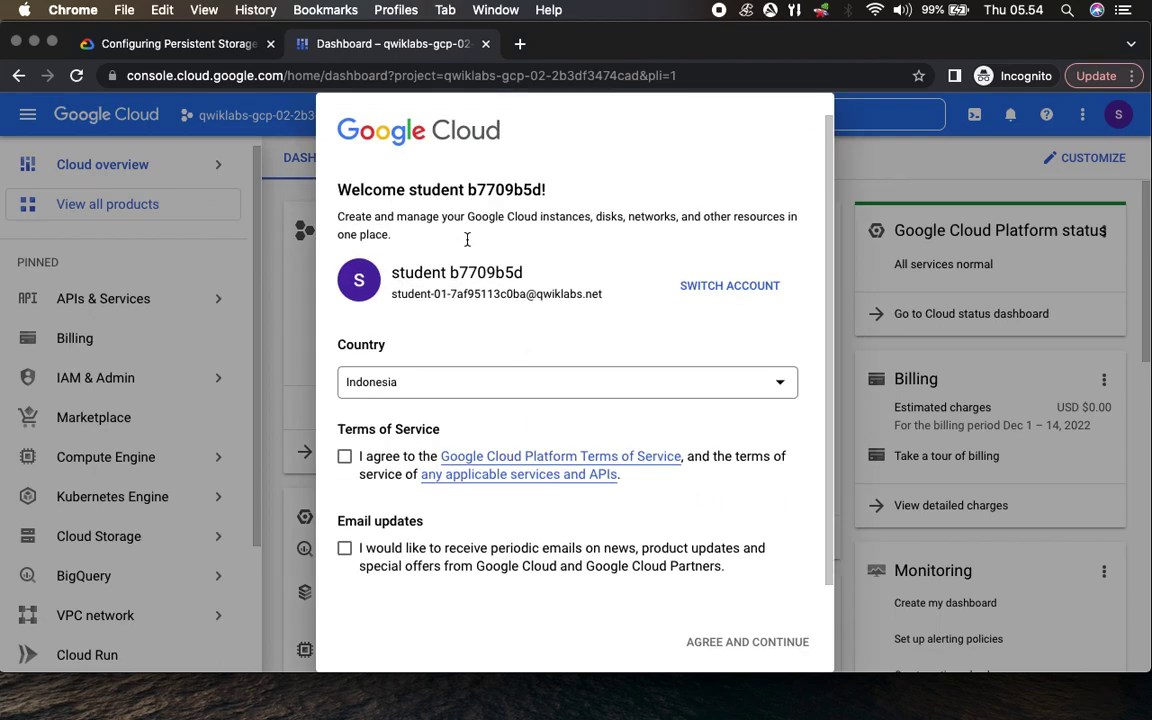
{"action": "left_click", "coordinate": [344, 456]}
{"action": "left_click", "coordinate": [729, 655]}
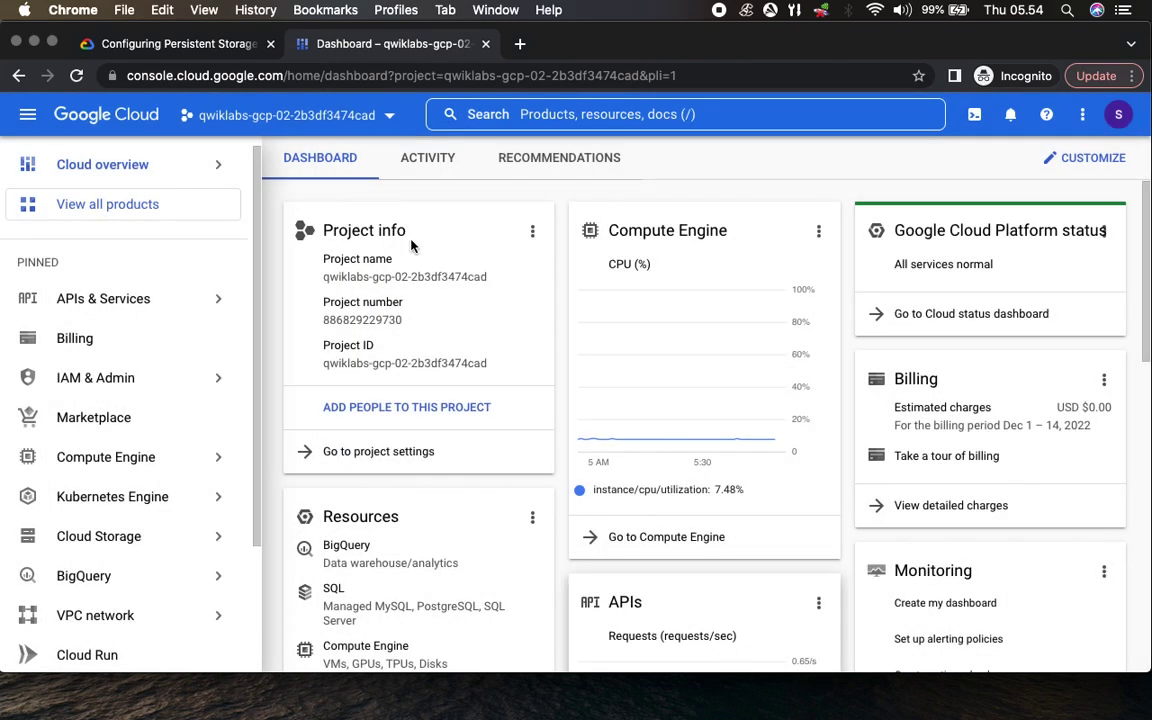
- Activate Cloud Shell in the Google Cloud console and dismiss the tip about session details
{"action": "left_click", "coordinate": [206, 51]}
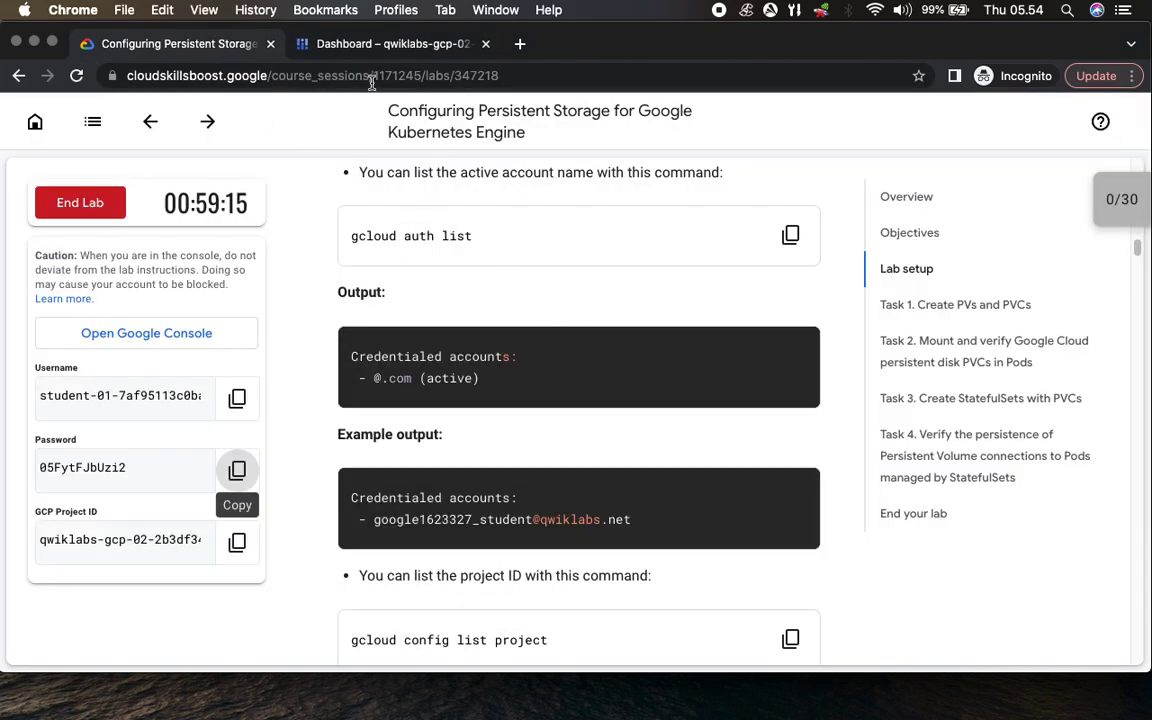
{"action": "left_click", "coordinate": [360, 45]}
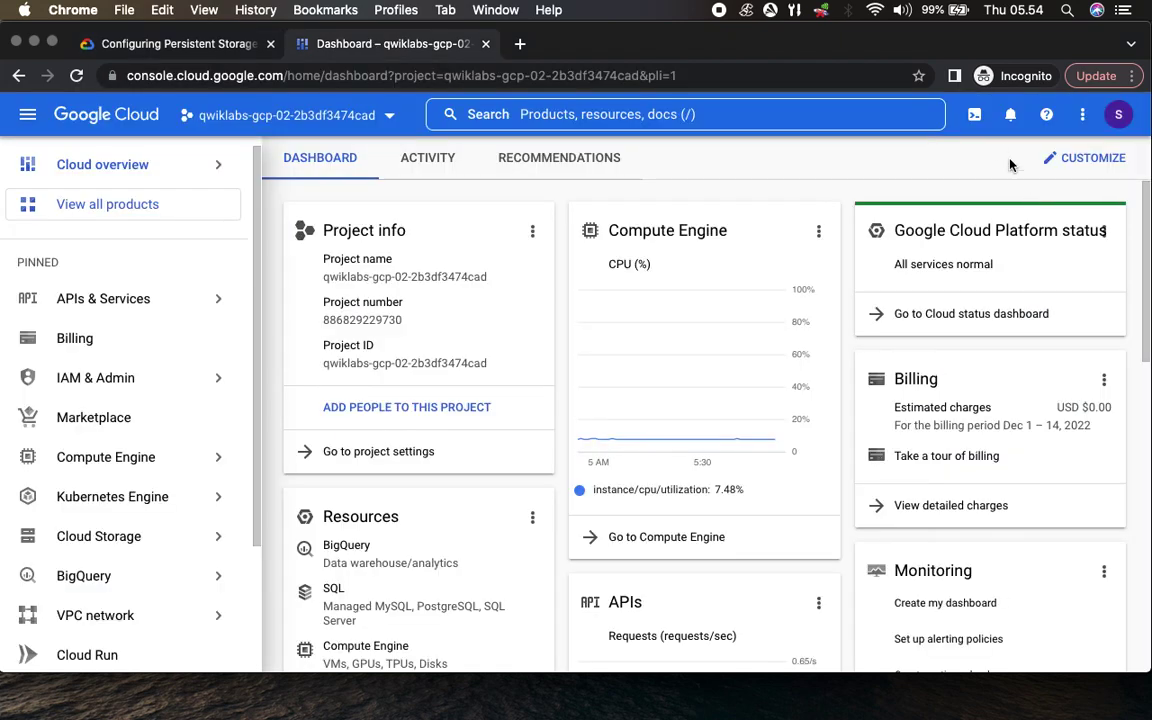
{"action": "left_click", "coordinate": [977, 117]}
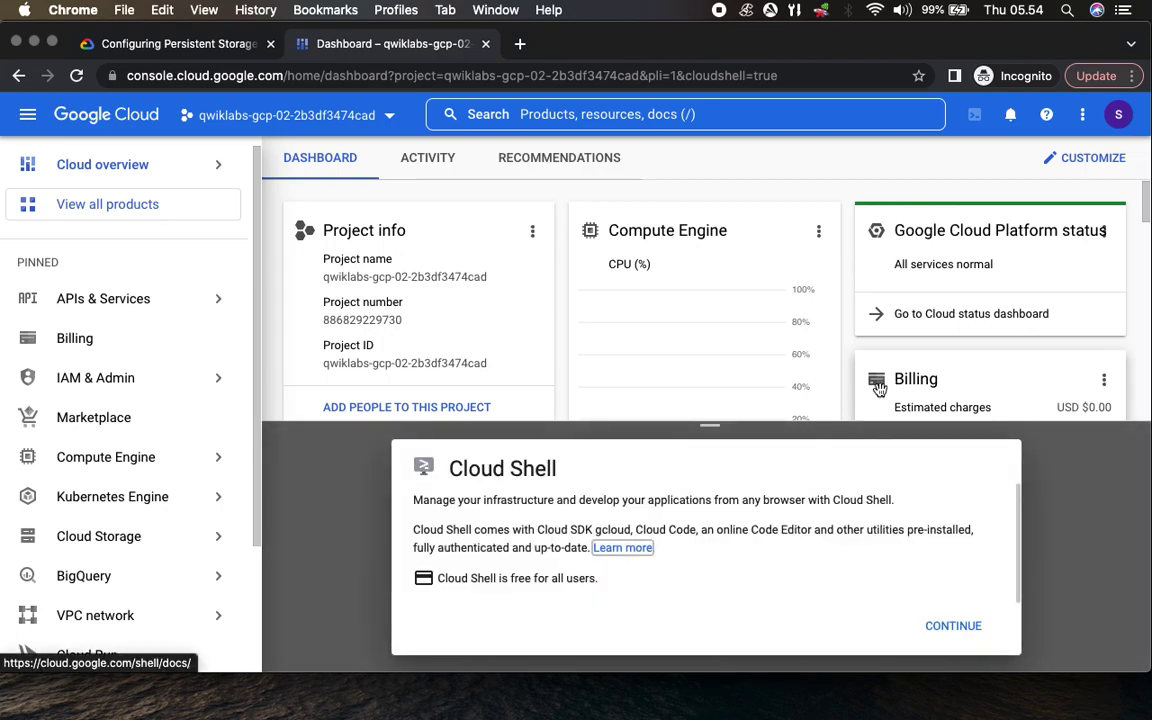
{"action": "left_click", "coordinate": [957, 627]}
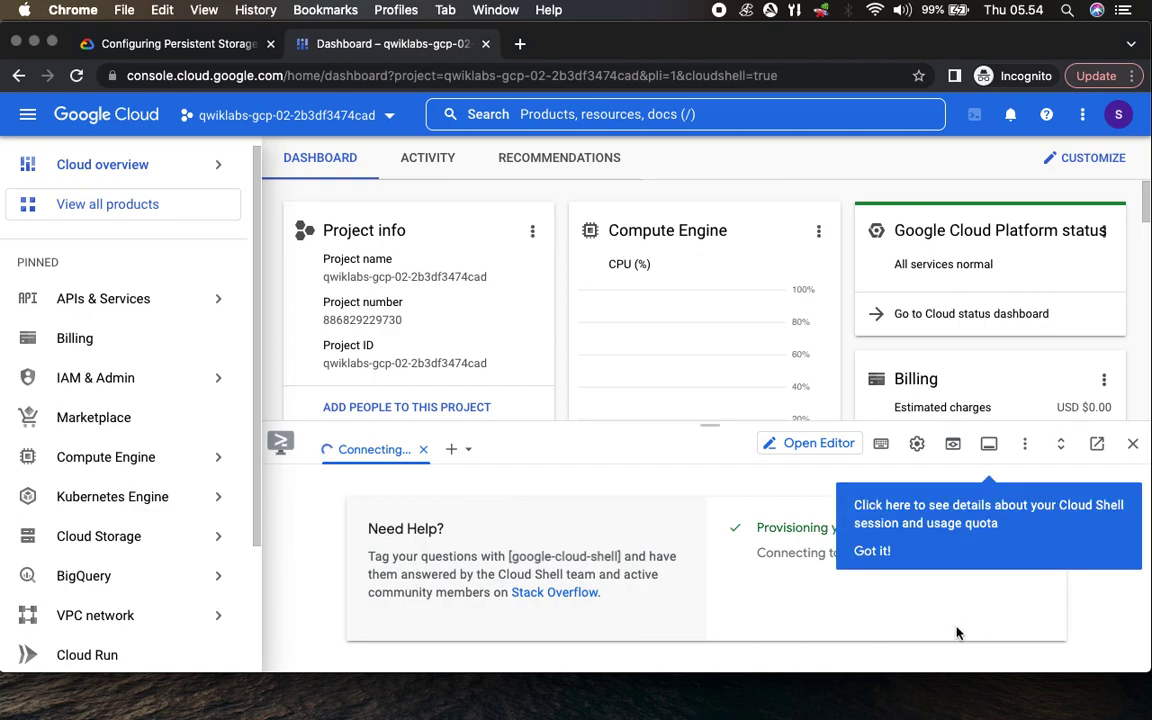
{"action": "left_click", "coordinate": [877, 549]}
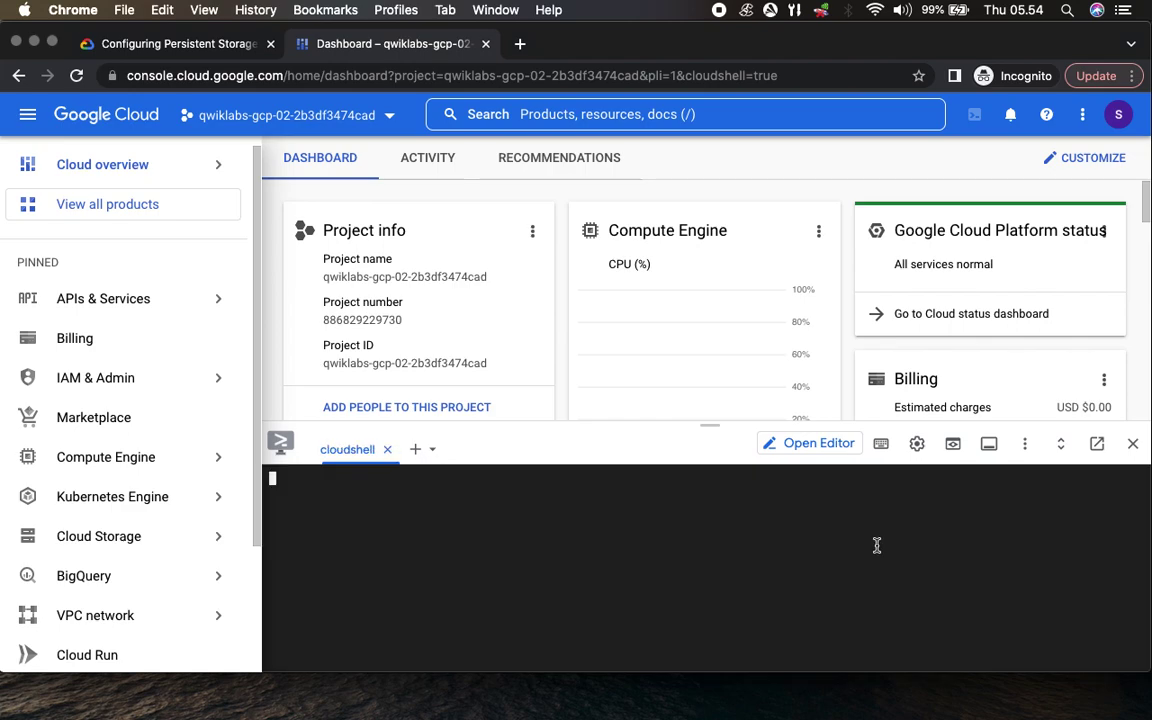
- Set the Cloud Shell terminal's text size to Medium
{"action": "left_click", "coordinate": [917, 443]}
{"action": "mouse_move", "coordinate": [752, 513]}
{"action": "mouse_move", "coordinate": [596, 532]}
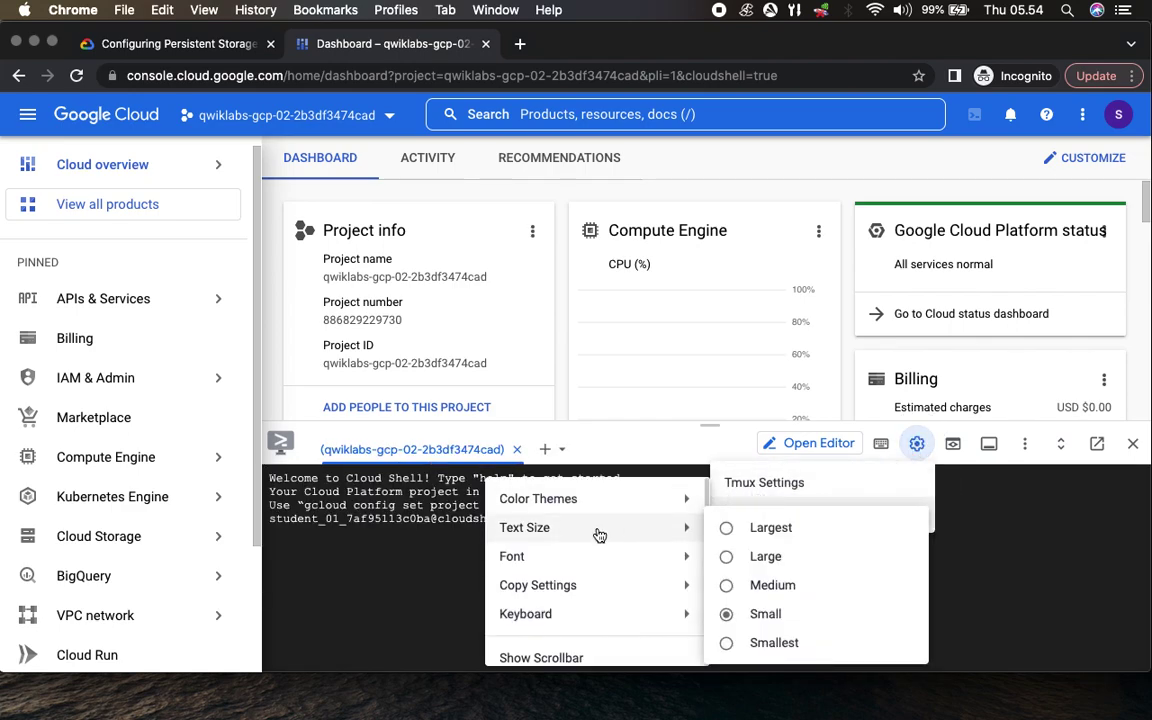
{"action": "left_click", "coordinate": [791, 588]}
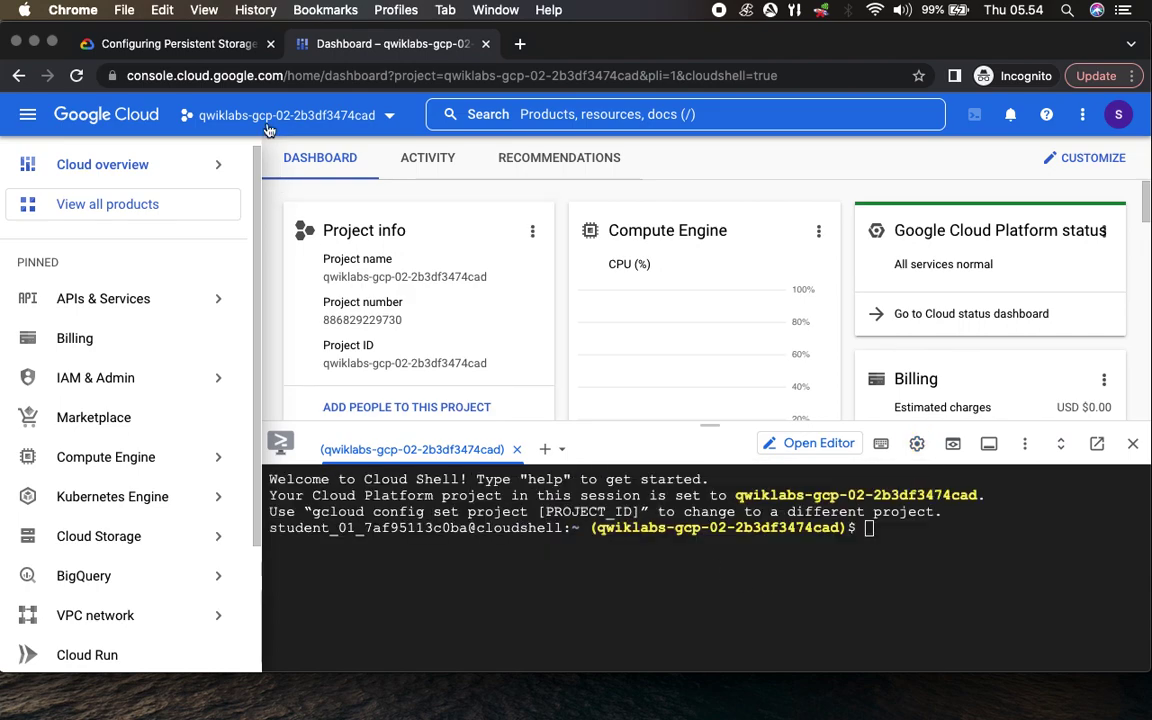
- Run the lab's gcloud auth list command in Cloud Shell and authorize Cloud Shell to use the account credentials
{"action": "left_click", "coordinate": [172, 43]}
{"action": "left_click", "coordinate": [790, 234]}
{"action": "left_click", "coordinate": [395, 44]}
{"action": "left_click", "coordinate": [959, 591]}
{"action": "key", "text": "super+v"}
{"action": "key", "text": "Return"}
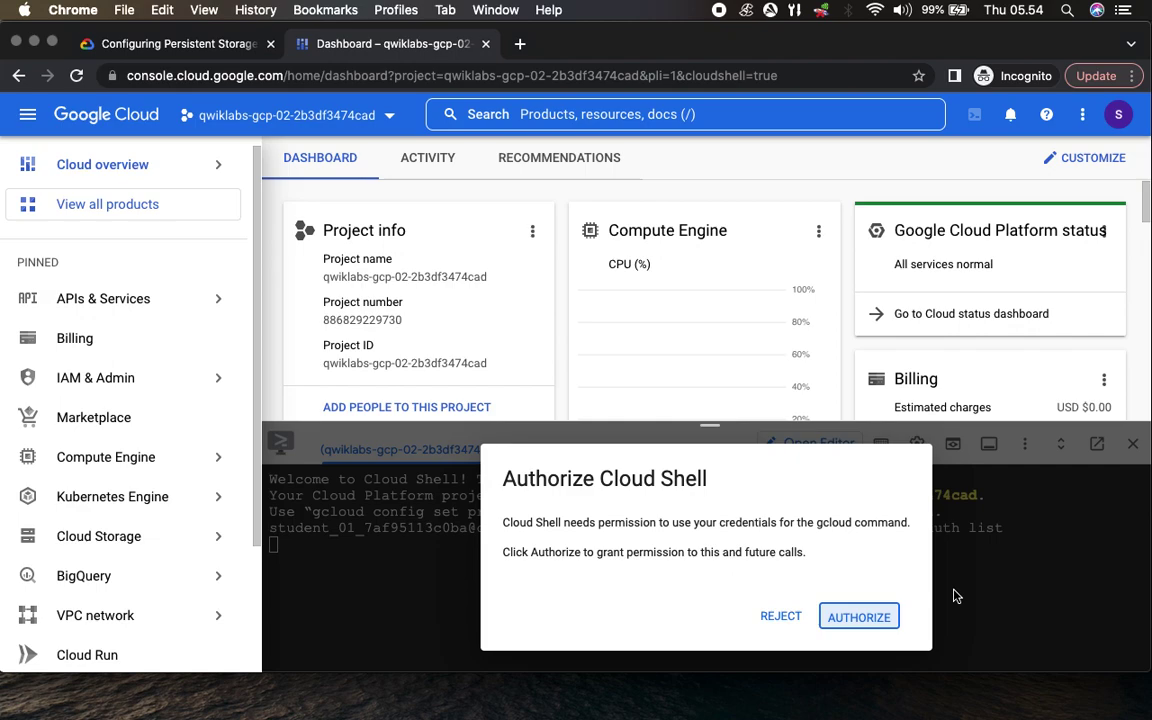
{"action": "left_click", "coordinate": [876, 616]}
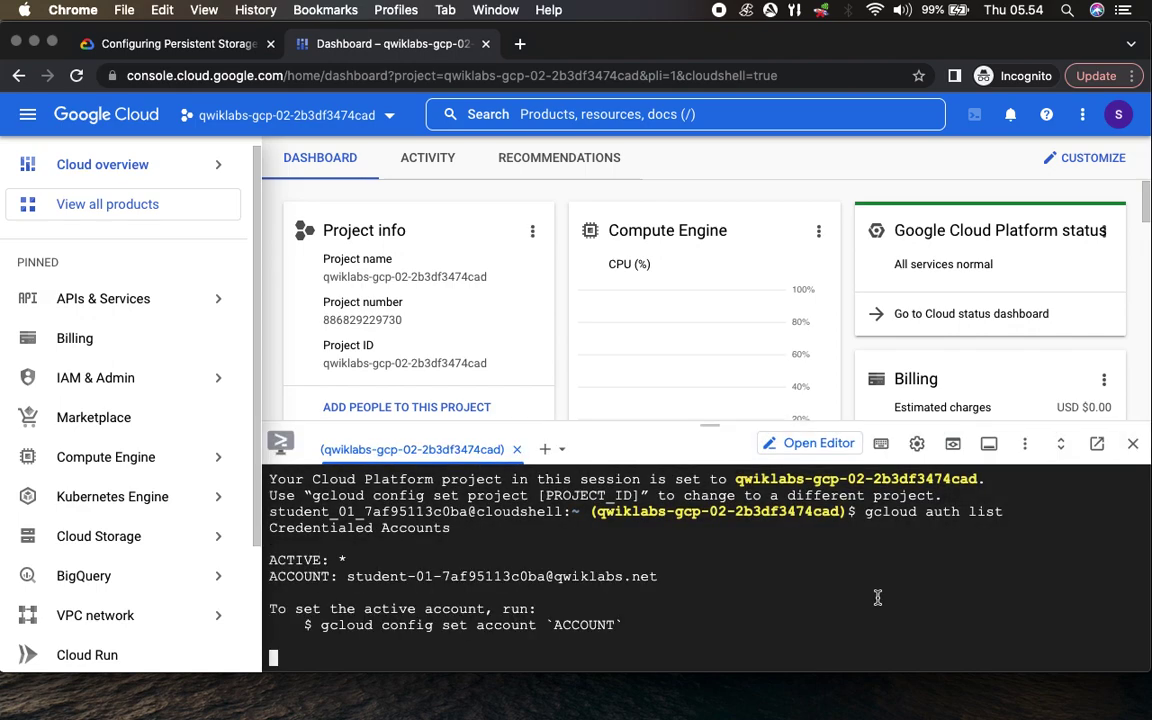
- Copy the gcloud config list project command from the lab instructions and run it in Cloud Shell
{"action": "left_click", "coordinate": [216, 45]}
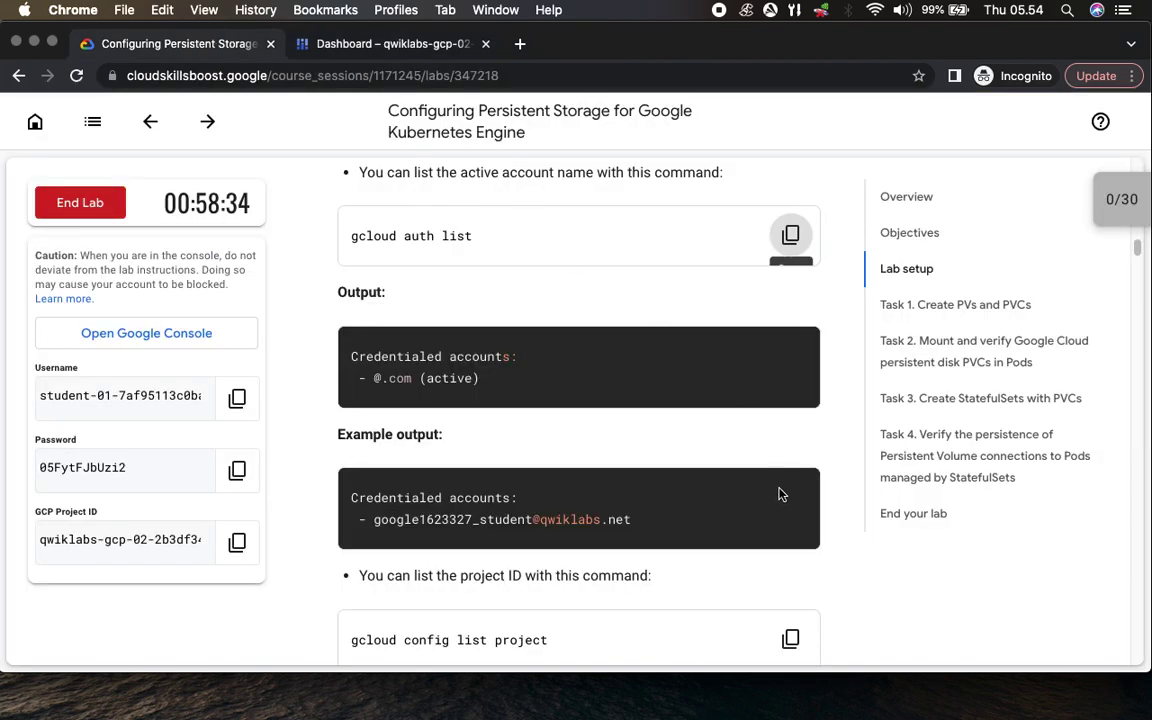
{"action": "scroll", "coordinate": [797, 560], "scroll_direction": "down", "scroll_amount": 5}
{"action": "left_click", "coordinate": [791, 293]}
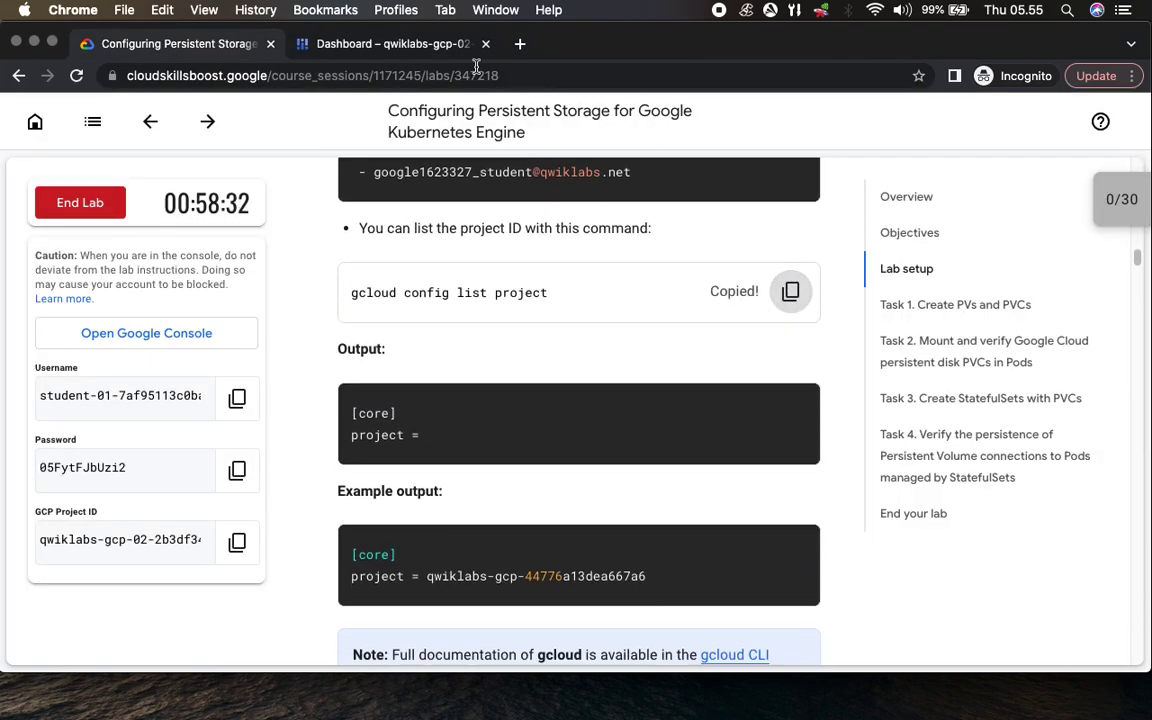
{"action": "left_click", "coordinate": [443, 48]}
{"action": "key", "text": "super+v"}
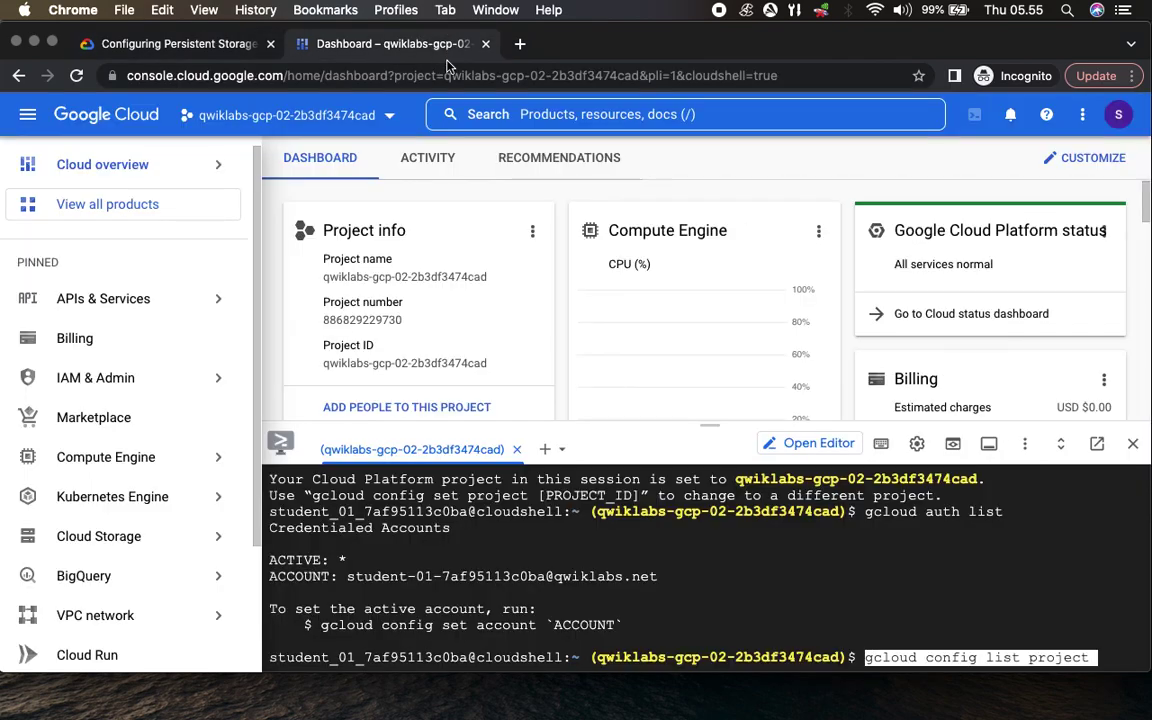
{"action": "key", "text": "Return"}
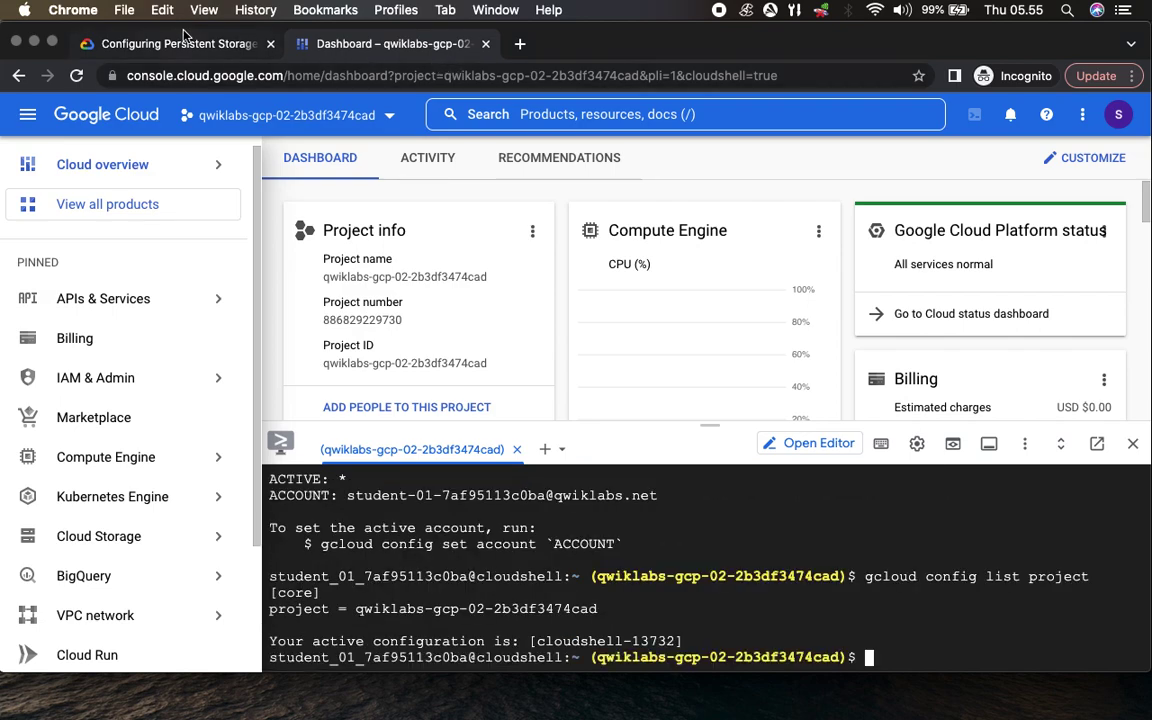
- Export the Task 1 environment variables my_zone=us-central1-a and my_cluster=standard-cluster-1 in Cloud Shell
{"action": "left_click", "coordinate": [167, 44]}
{"action": "scroll", "coordinate": [671, 375], "scroll_direction": "down", "scroll_amount": 3}
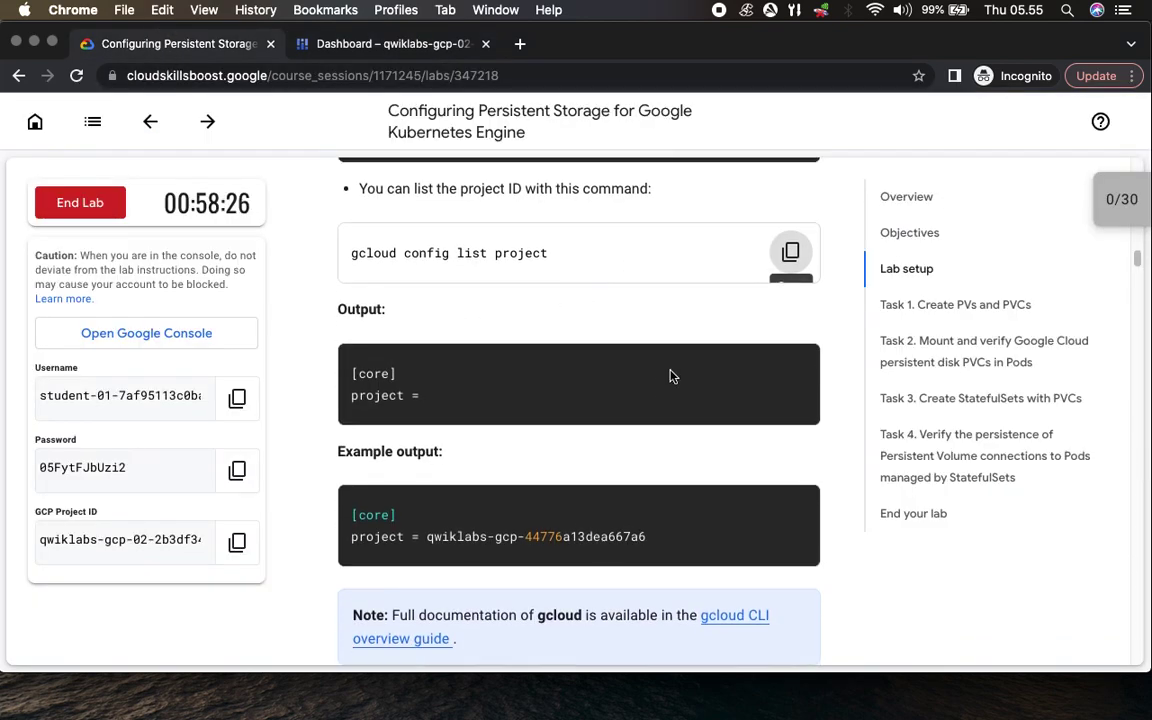
{"action": "scroll", "coordinate": [478, 410], "scroll_direction": "down", "scroll_amount": 6}
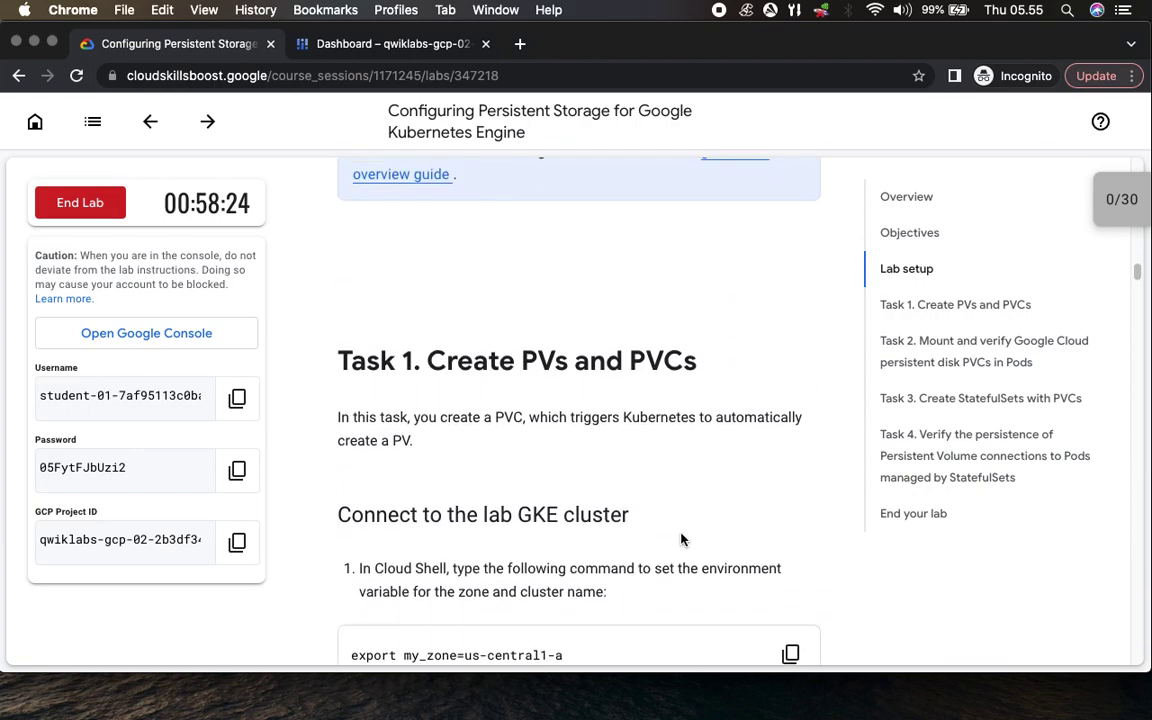
{"action": "scroll", "coordinate": [681, 540], "scroll_direction": "down", "scroll_amount": 1}
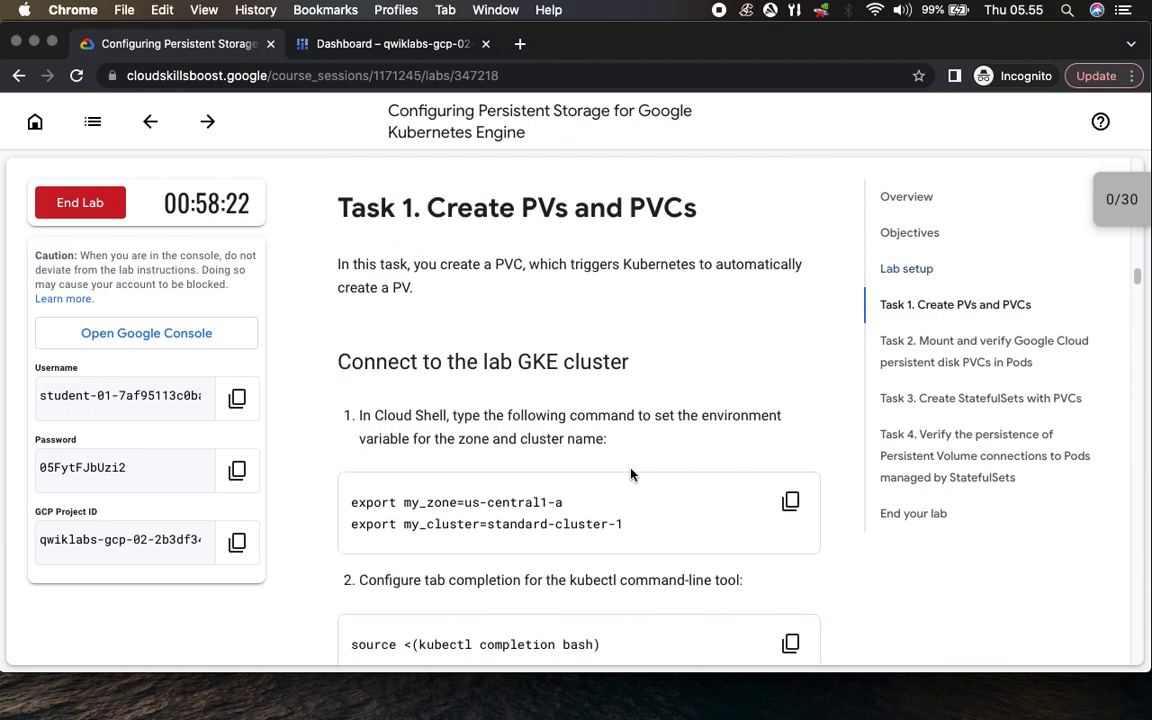
{"action": "scroll", "coordinate": [567, 420], "scroll_direction": "down", "scroll_amount": 4}
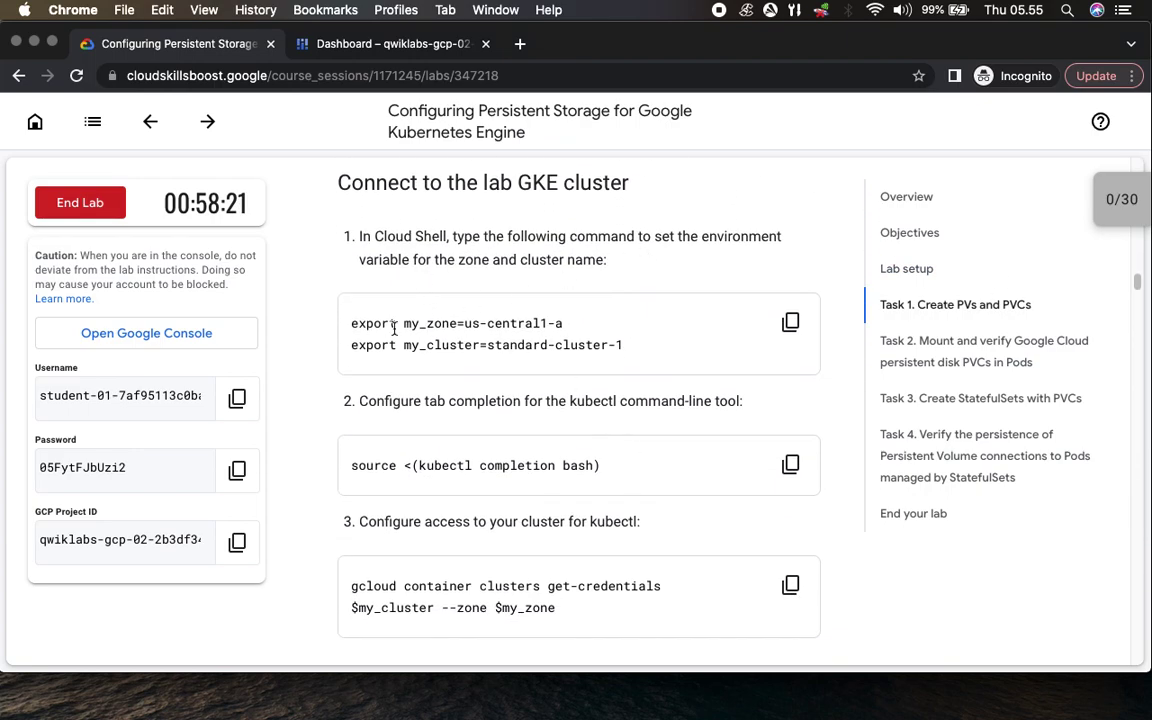
{"action": "left_click", "coordinate": [790, 321]}
{"action": "left_click", "coordinate": [403, 45]}
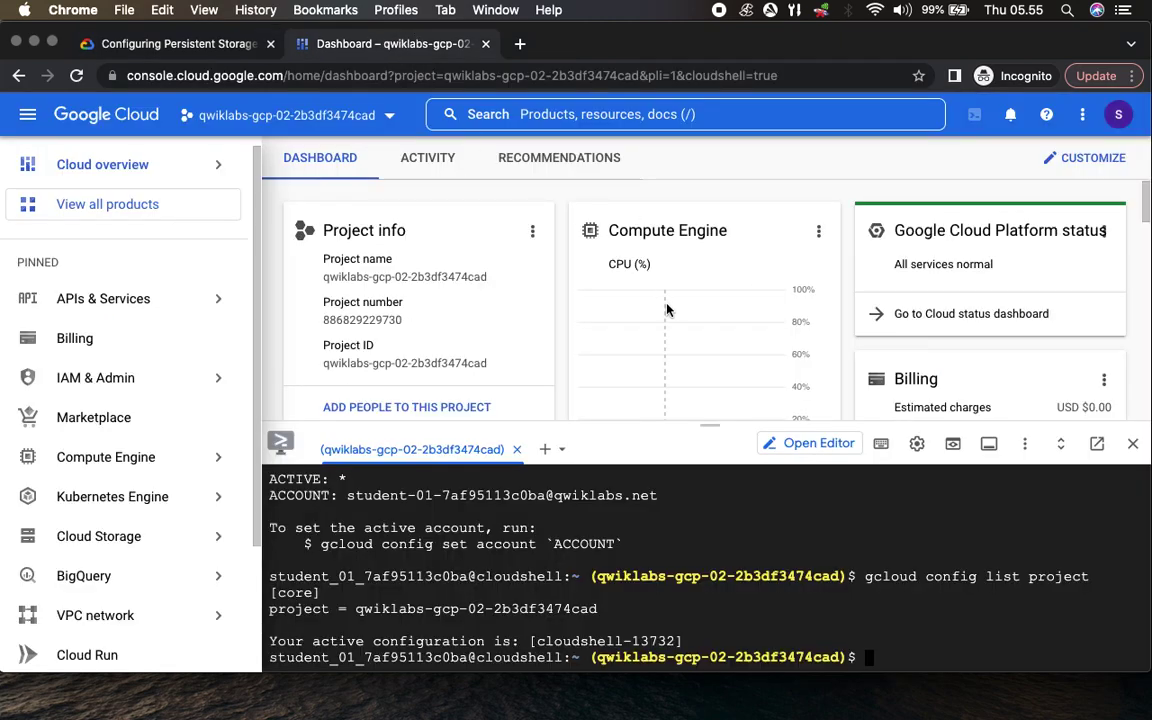
{"action": "key", "text": "super+v"}
{"action": "key", "text": "Return"}
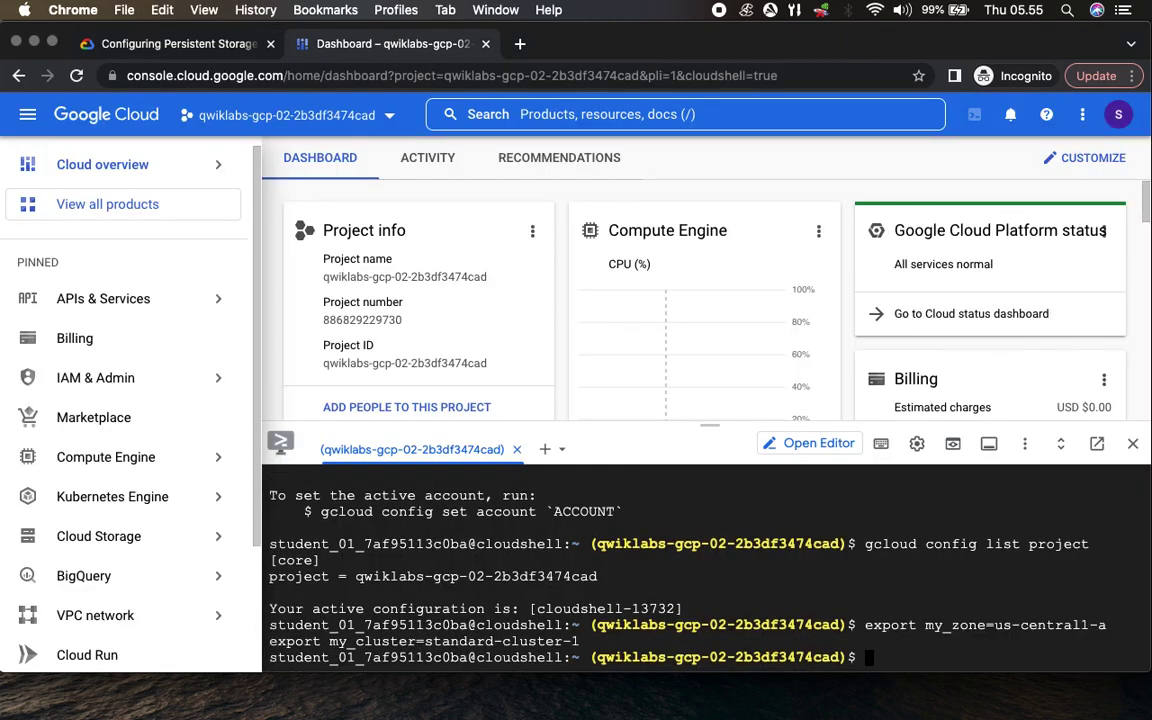
- Copy the kubectl tab completion command, source <(kubectl completion bash), from the lab instructions and run it in Cloud Shell
{"action": "left_click", "coordinate": [185, 40]}
{"action": "scroll", "coordinate": [603, 453], "scroll_direction": "down", "scroll_amount": 1}
{"action": "scroll", "coordinate": [603, 453], "scroll_direction": "down", "scroll_amount": 3}
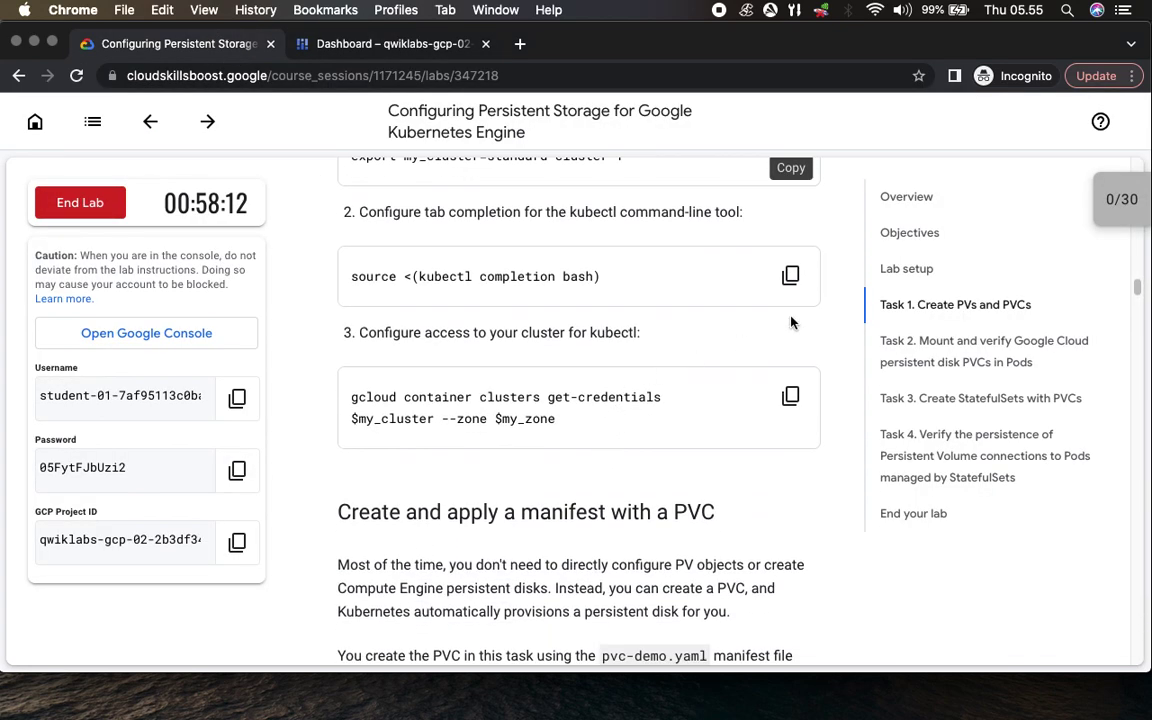
{"action": "left_click", "coordinate": [790, 276]}
{"action": "left_click", "coordinate": [414, 46]}
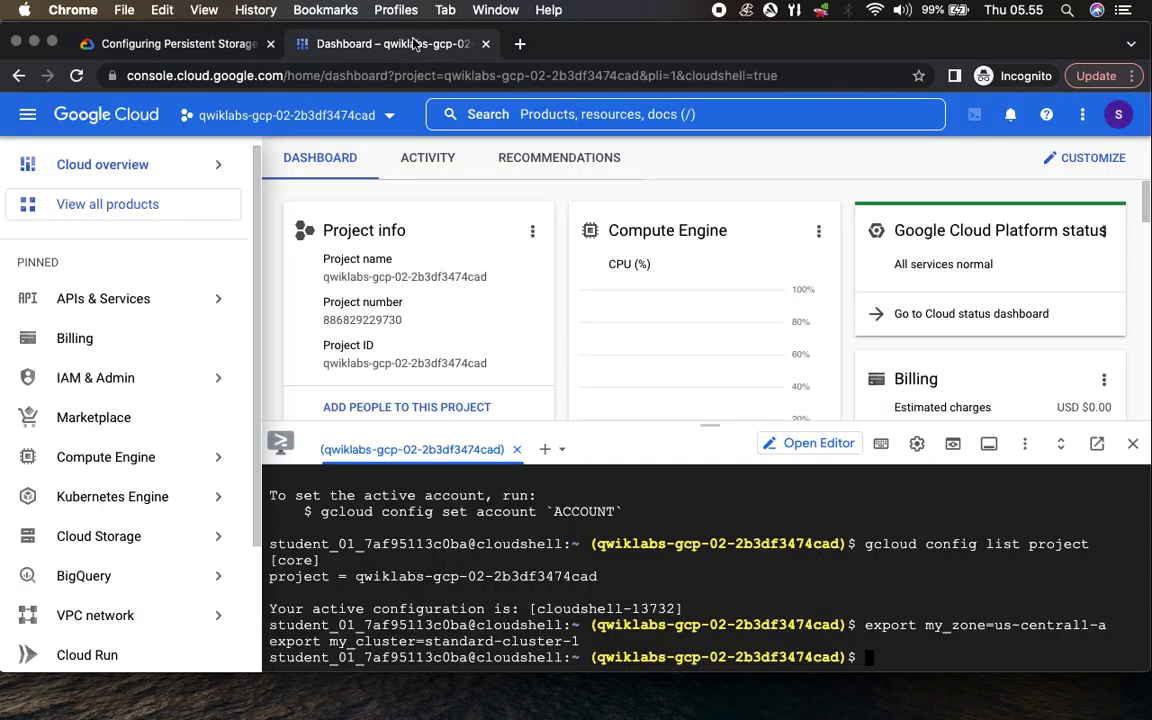
{"action": "key", "text": "super+v"}
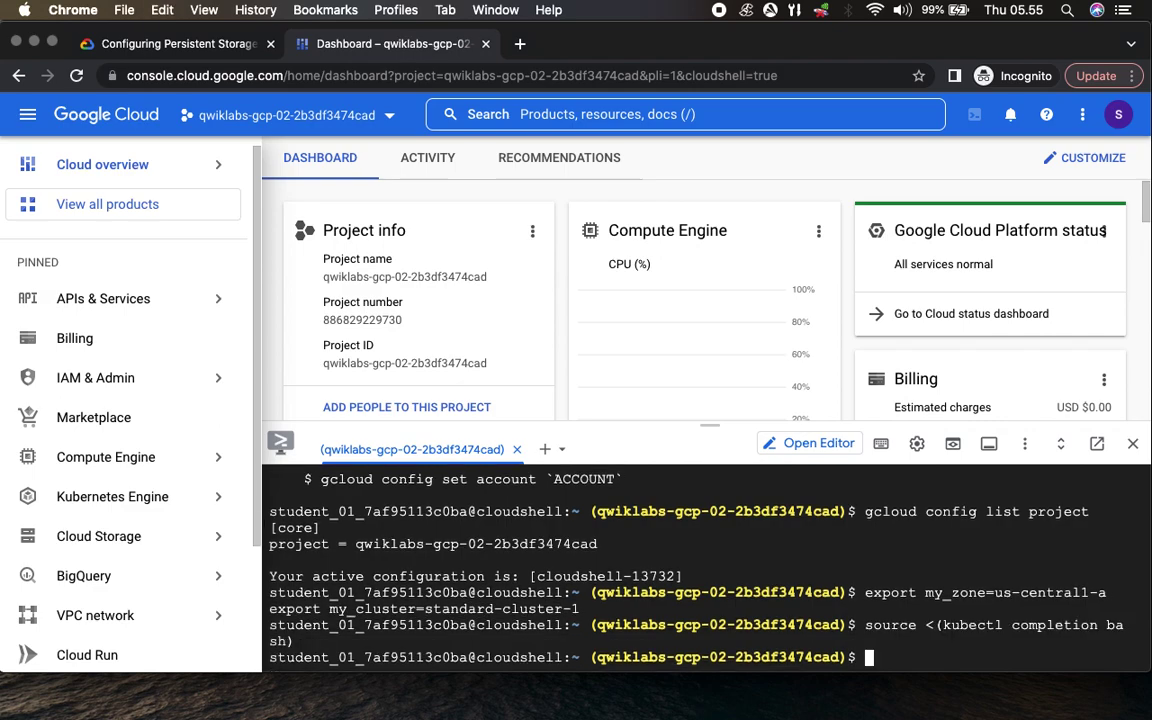
- Configure kubectl access to the cluster by running gcloud container clusters get-credentials $my_cluster --zone $my_zone in Cloud Shell
{"action": "left_click", "coordinate": [175, 44]}
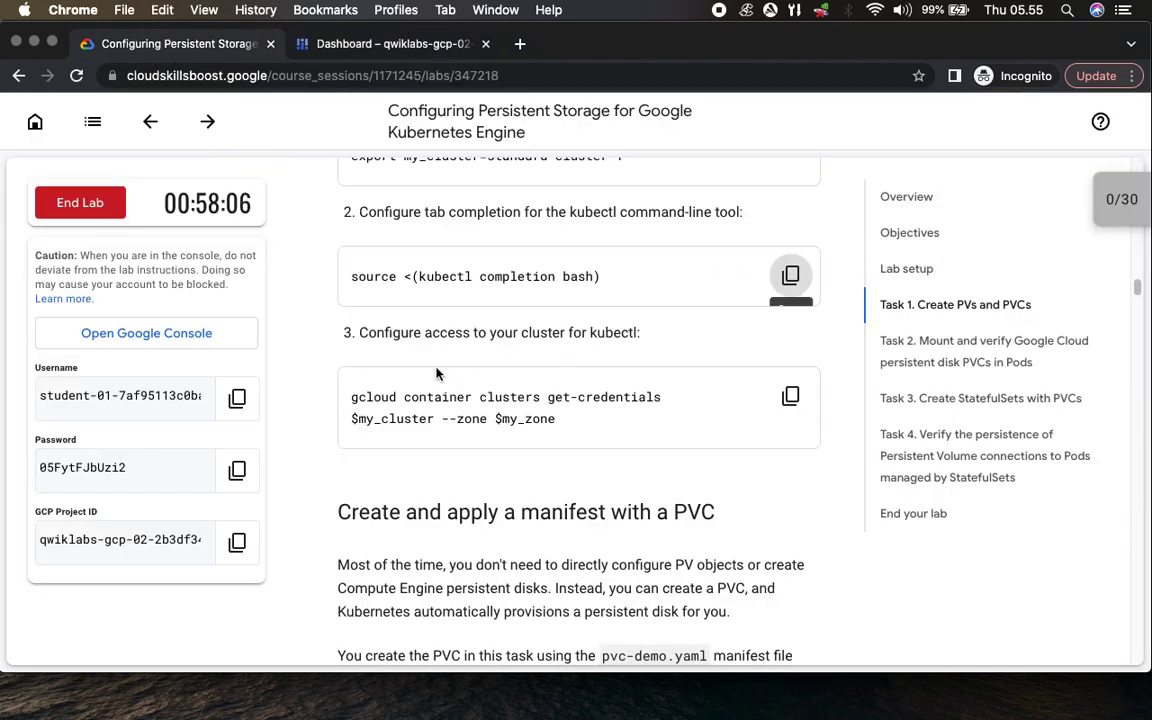
{"action": "scroll", "coordinate": [480, 400], "scroll_direction": "down", "scroll_amount": 1}
{"action": "scroll", "coordinate": [493, 424], "scroll_direction": "down", "scroll_amount": 1}
{"action": "left_click", "coordinate": [790, 258]}
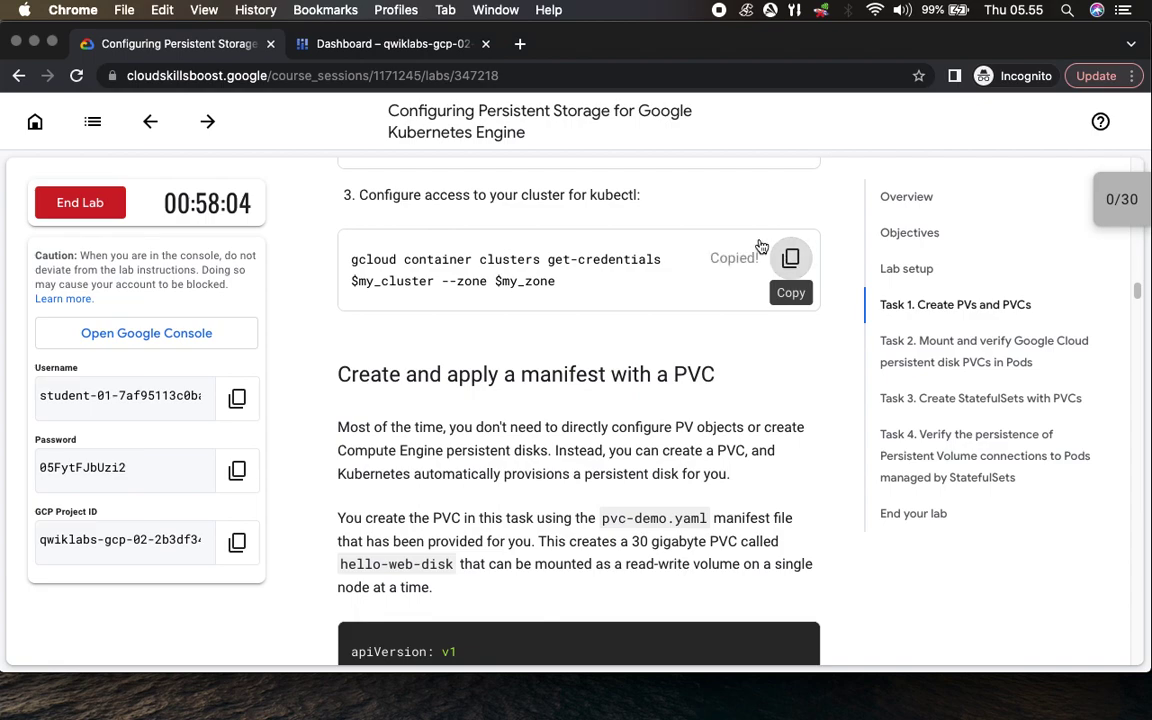
{"action": "left_click", "coordinate": [406, 47]}
{"action": "key", "text": "super+v"}
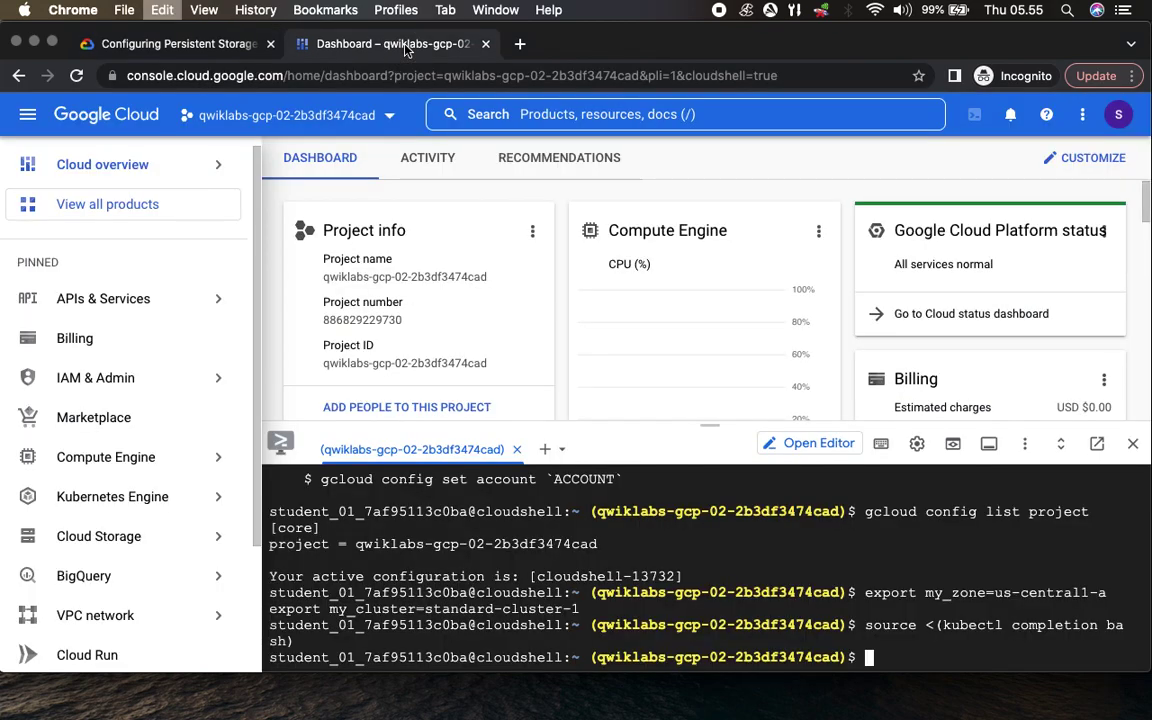
{"action": "key", "text": "Return"}
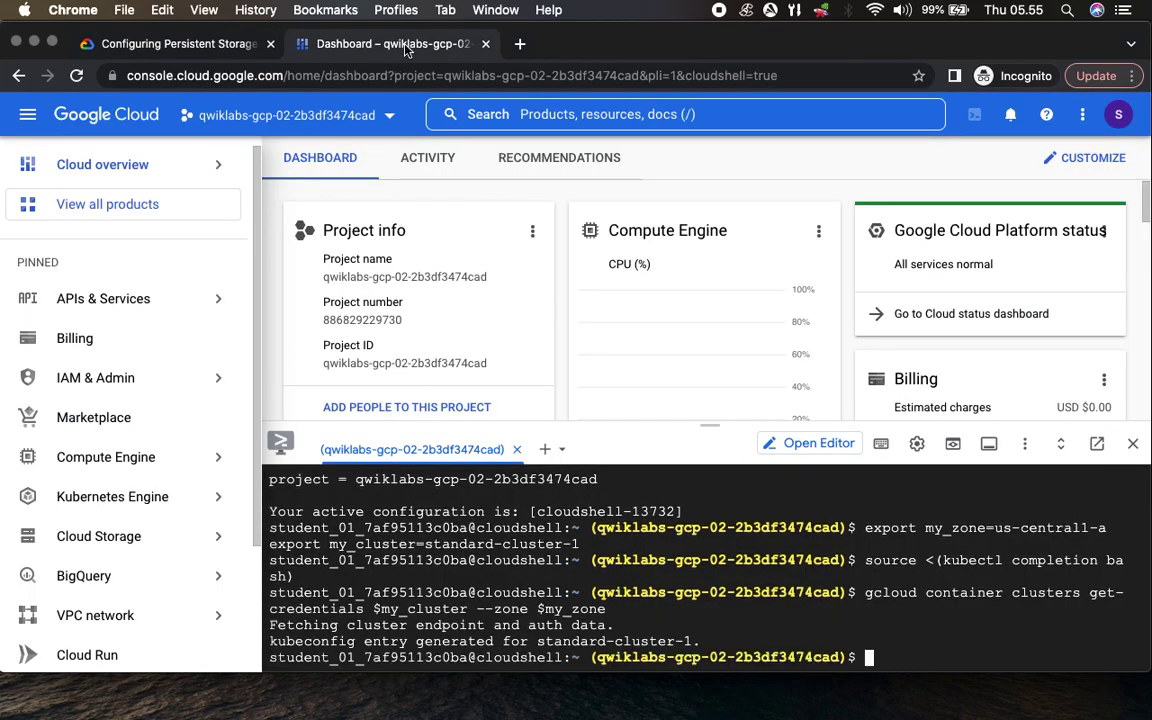
- Review the lab's pvc-demo.yaml manifest section and list the Cloud Shell home directory's files with ls
{"action": "left_click", "coordinate": [180, 44]}
{"action": "scroll", "coordinate": [511, 373], "scroll_direction": "down", "scroll_amount": 5}
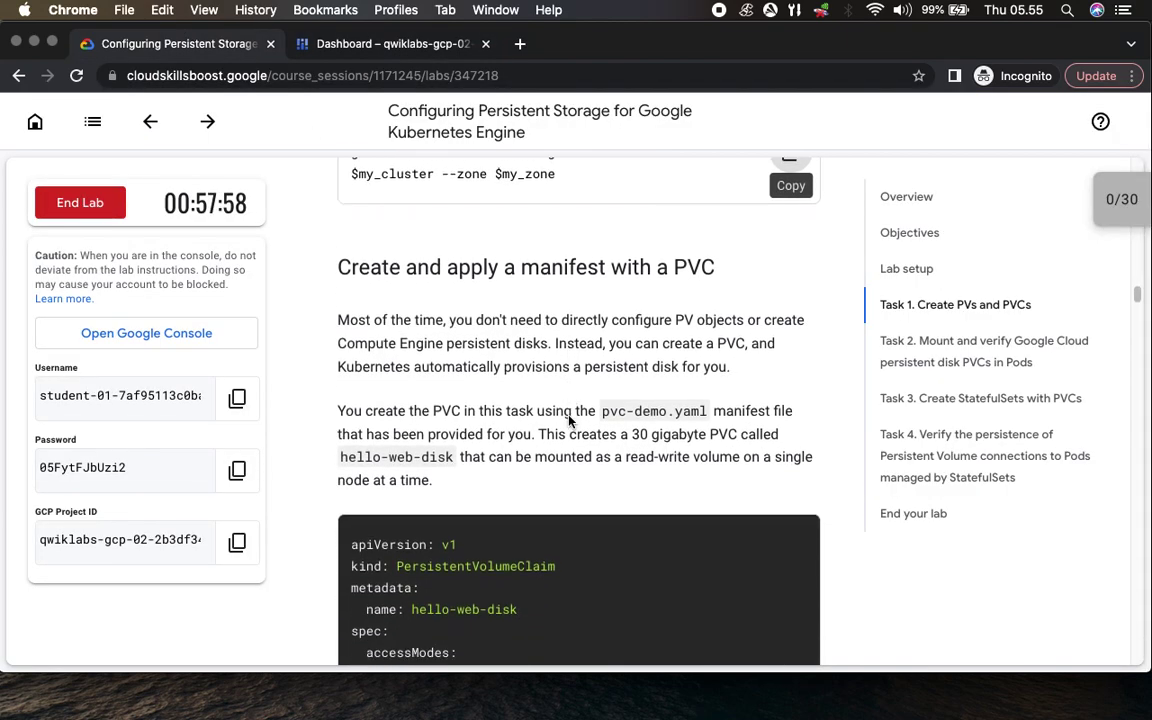
{"action": "scroll", "coordinate": [569, 422], "scroll_direction": "down", "scroll_amount": 1}
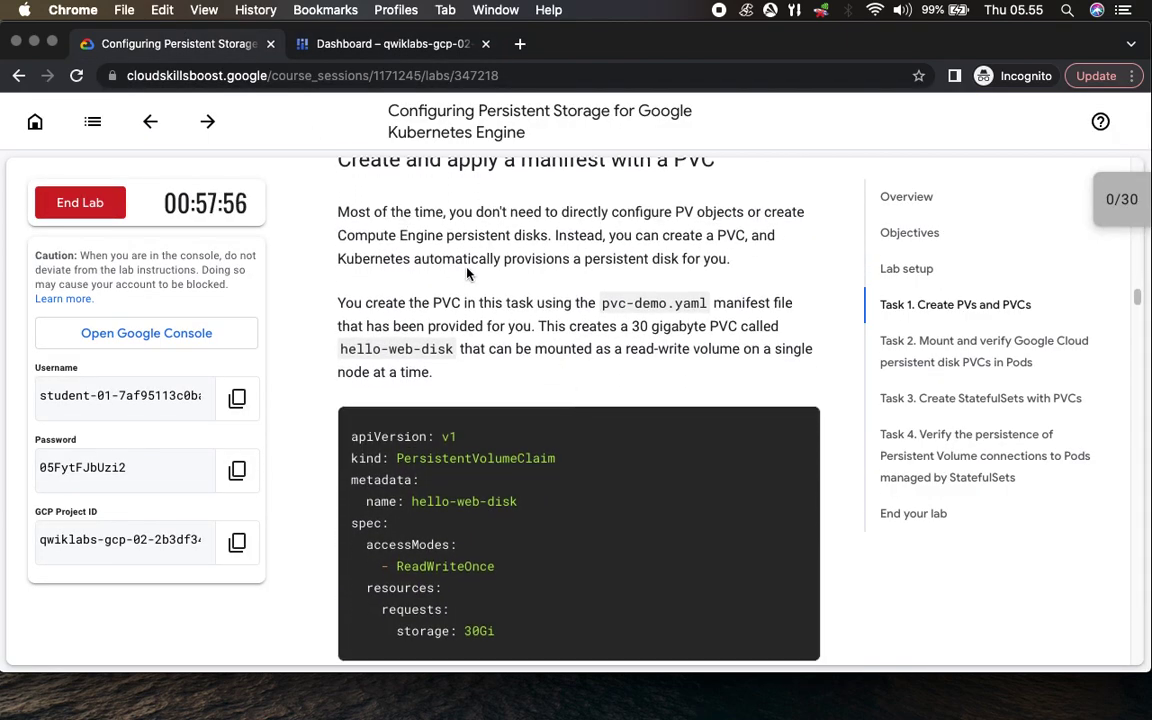
{"action": "scroll", "coordinate": [512, 343], "scroll_direction": "down", "scroll_amount": 5}
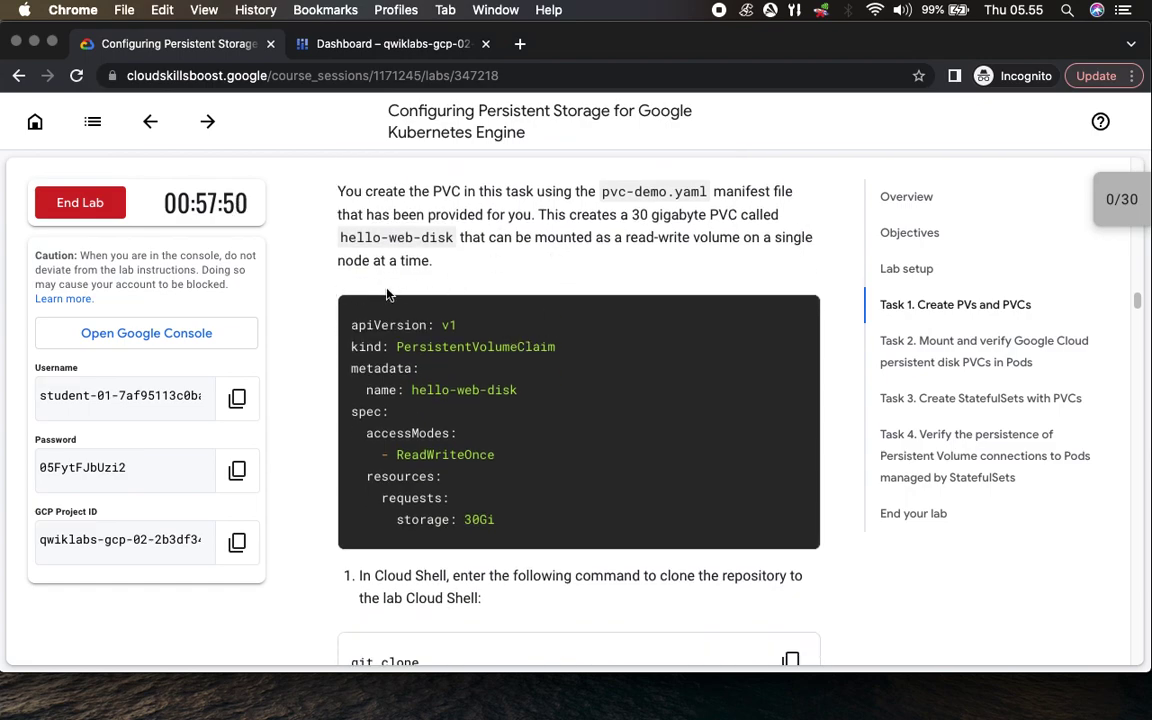
{"action": "left_click", "coordinate": [385, 45]}
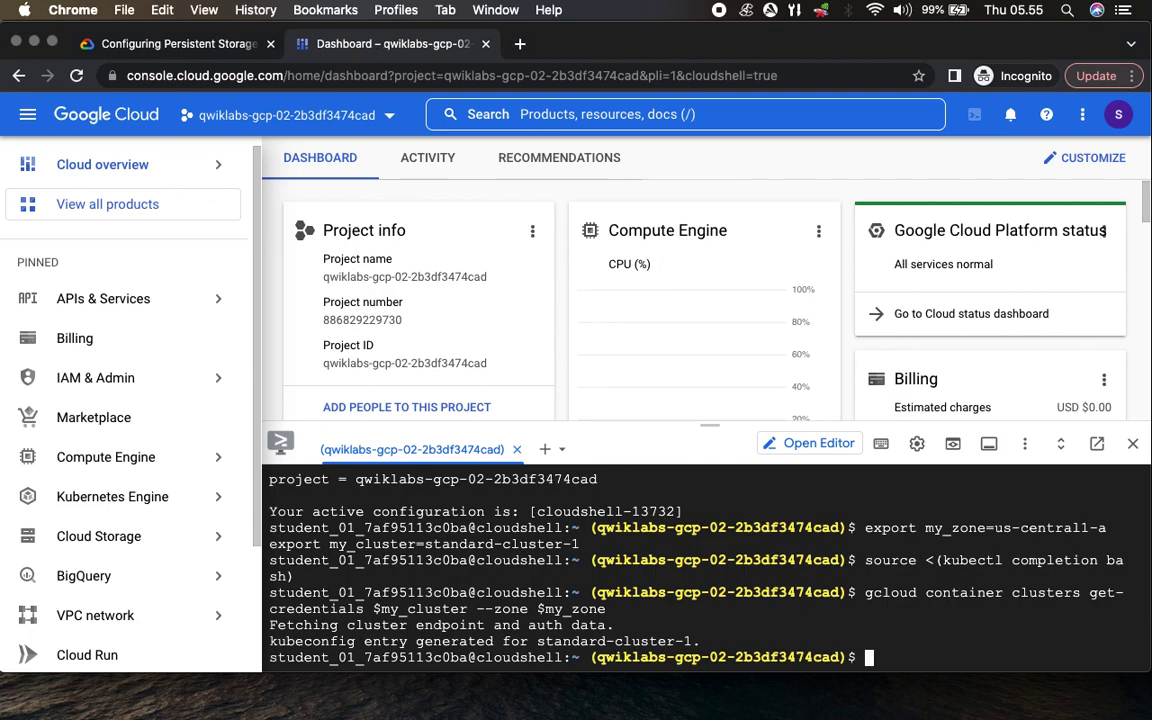
{"action": "type", "text": "ls"}
{"action": "key", "text": "Return"}
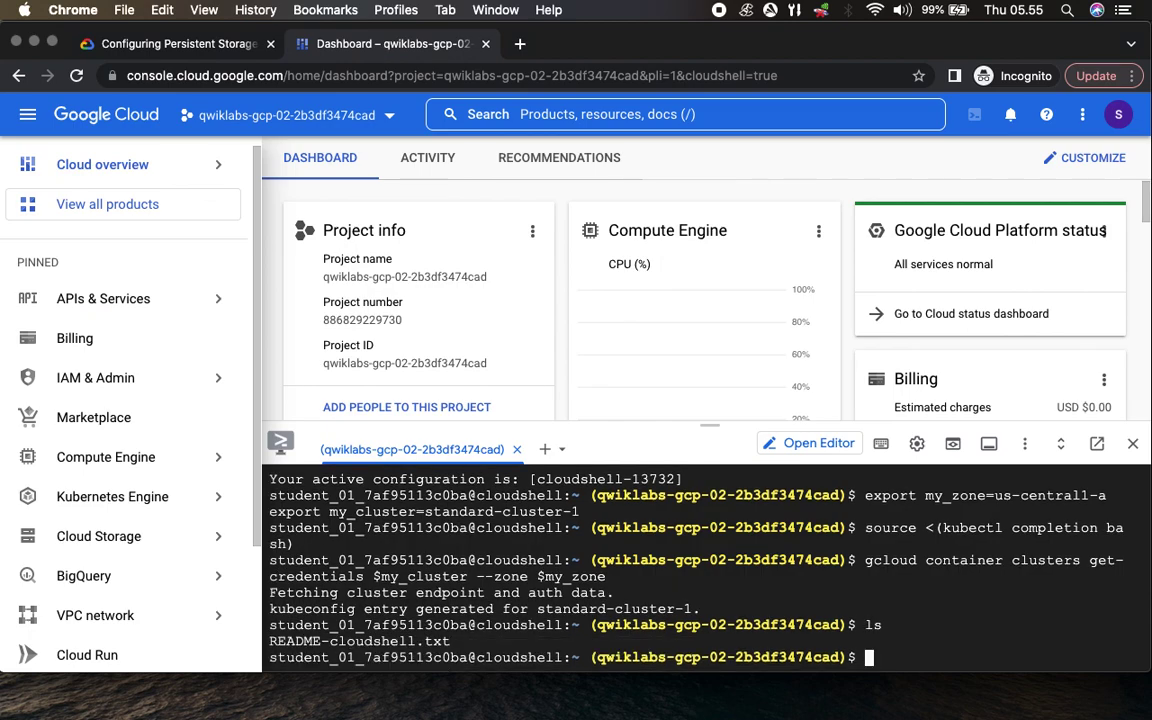
{"action": "left_click", "coordinate": [215, 48]}
{"action": "scroll", "coordinate": [370, 420], "scroll_direction": "down", "scroll_amount": 4}
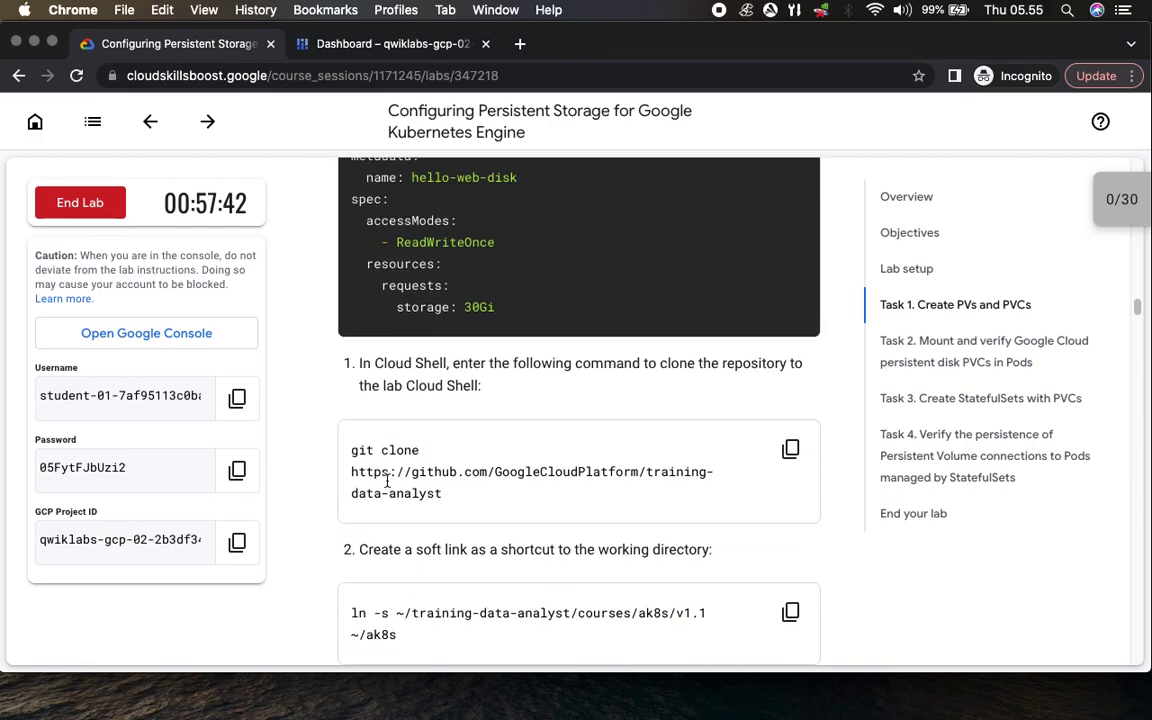
{"action": "scroll", "coordinate": [387, 481], "scroll_direction": "down", "scroll_amount": 3}
{"action": "left_click", "coordinate": [790, 288]}
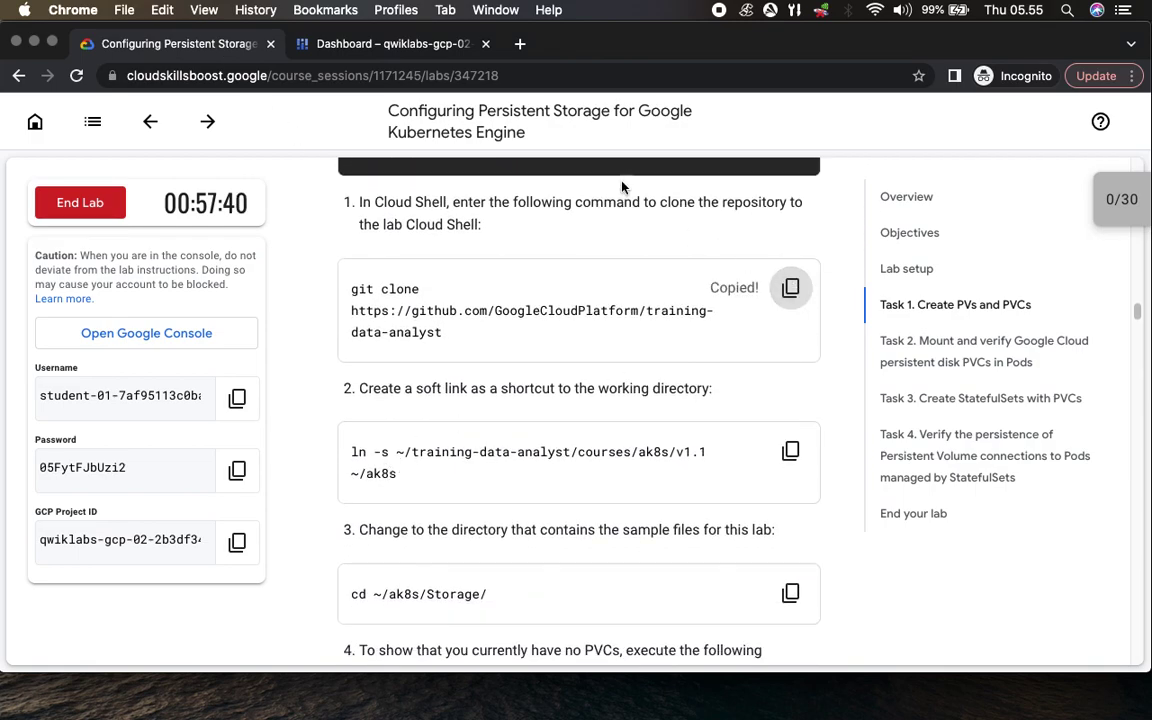
{"action": "left_click", "coordinate": [400, 48]}
{"action": "key", "text": "super+v"}
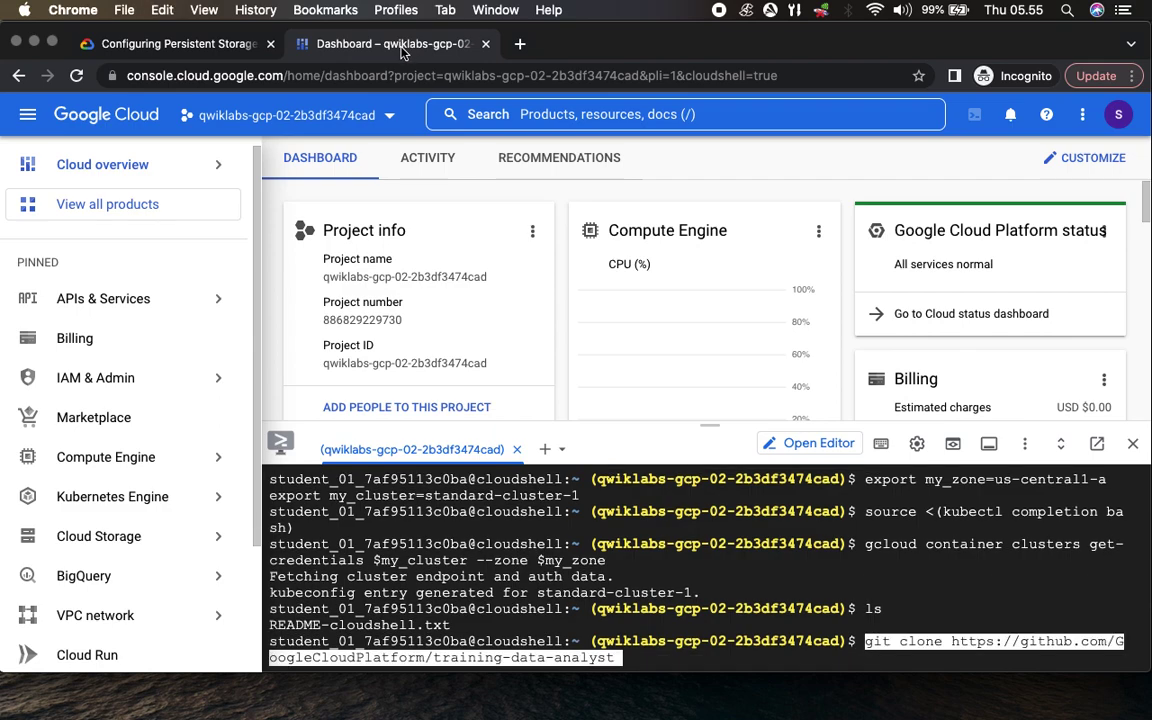
{"action": "key", "text": "Return"}
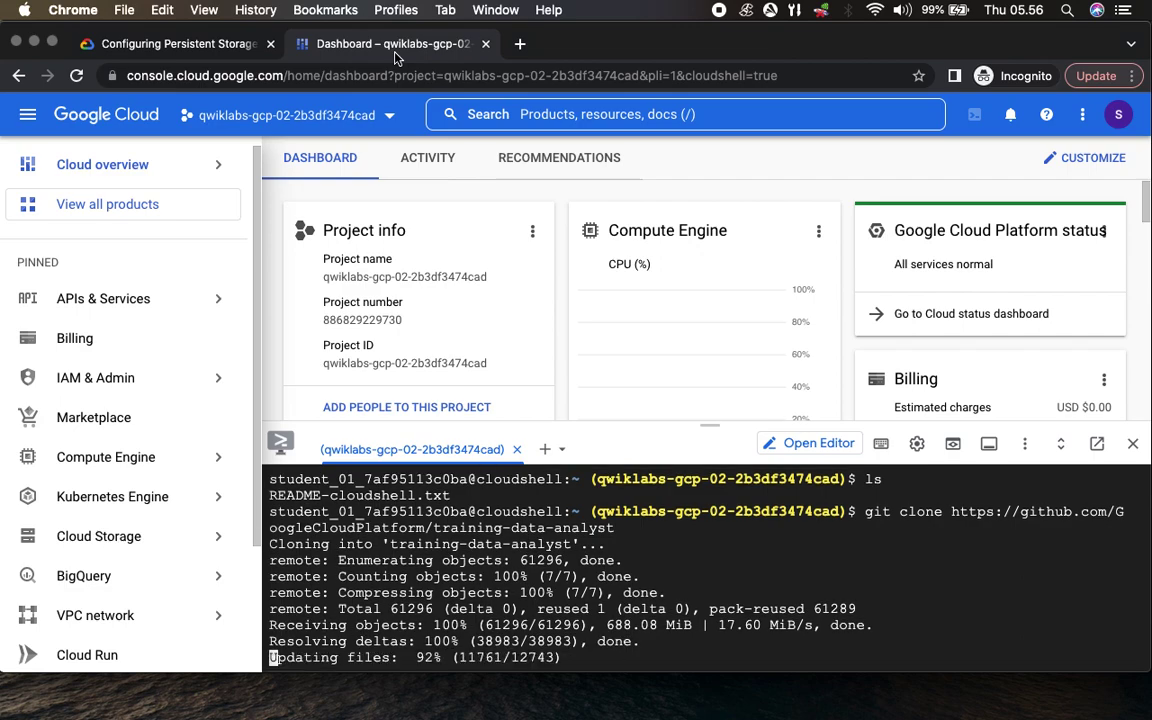
- Create a soft link from ~/training-data-analyst/courses/ak8s/v1.1 to ~/ak8s using the lab's ln -s command in Cloud Shell
{"action": "left_click", "coordinate": [182, 50]}
{"action": "scroll", "coordinate": [345, 330], "scroll_direction": "down", "scroll_amount": 3}
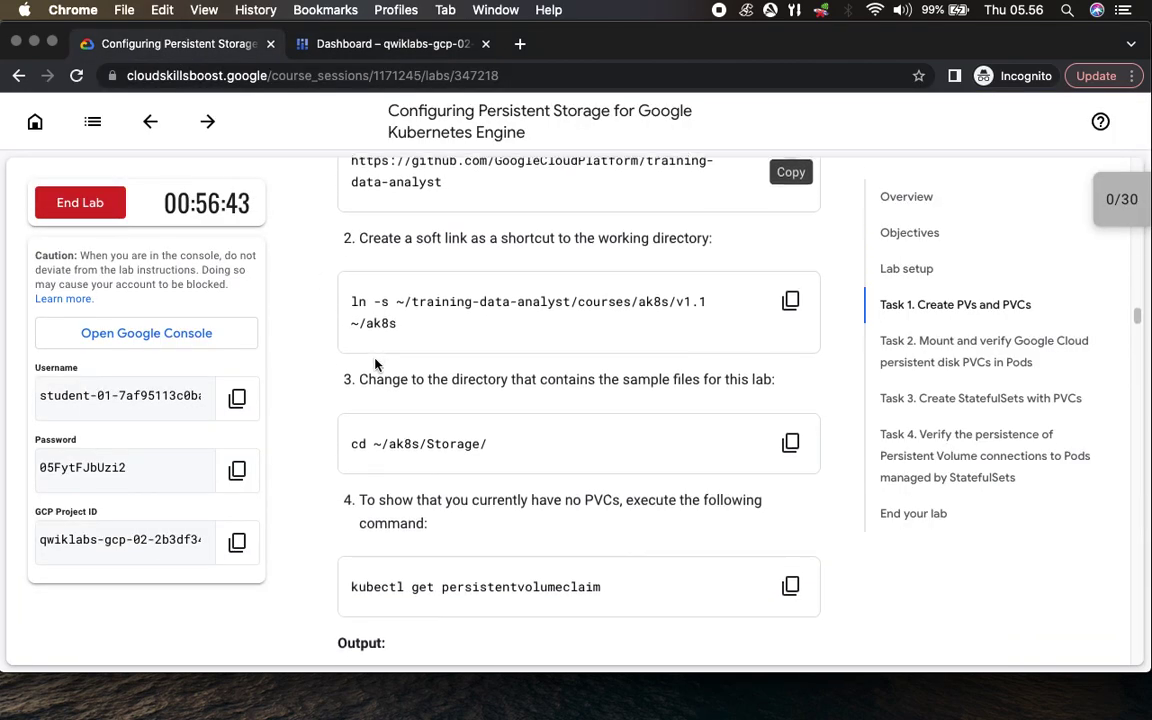
{"action": "left_click", "coordinate": [790, 256]}
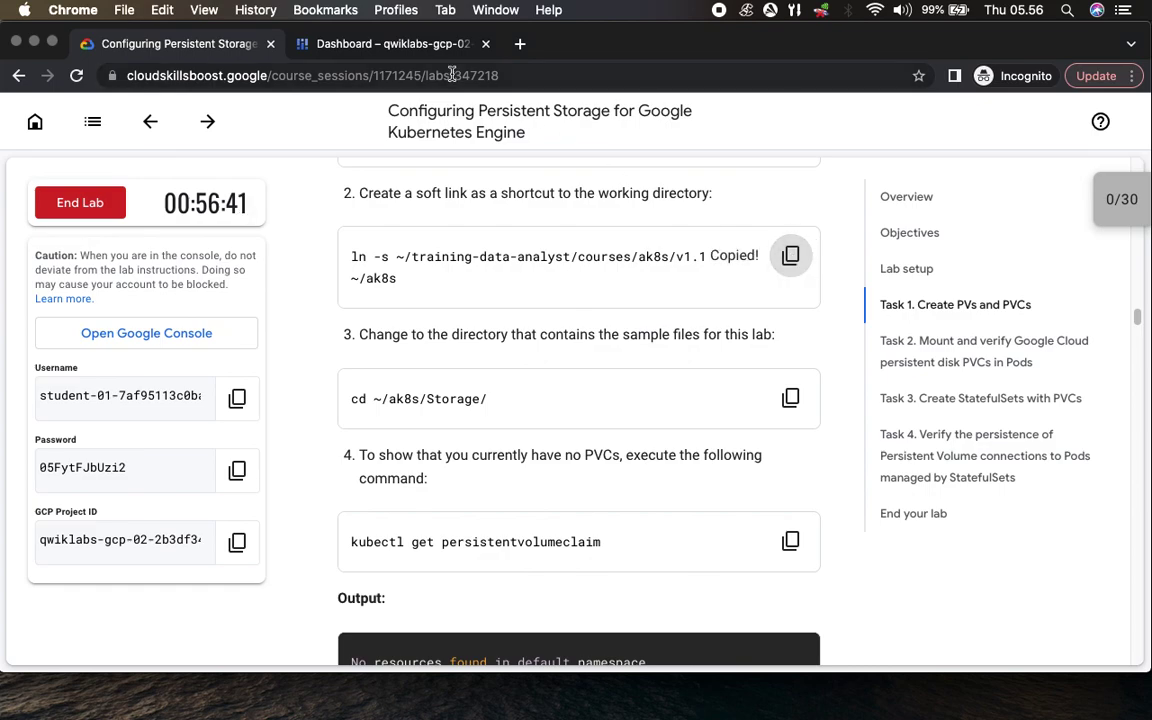
{"action": "left_click", "coordinate": [429, 44]}
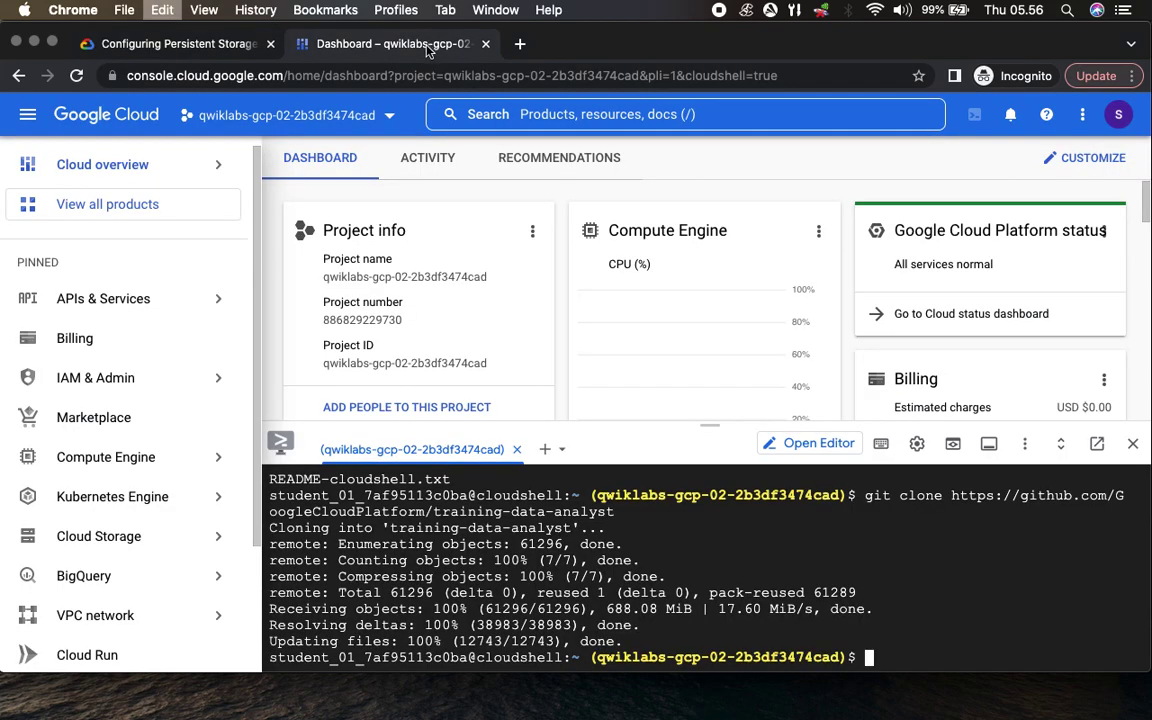
{"action": "key", "text": "super+v"}
{"action": "key", "text": "Return"}
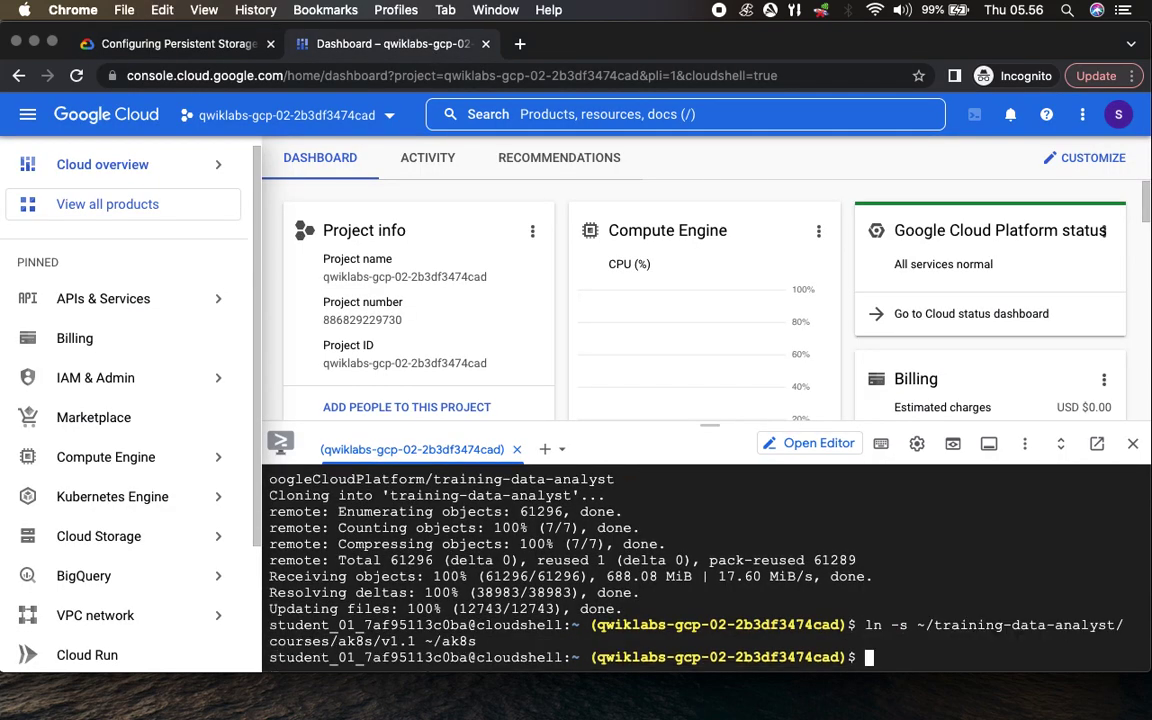
- Change the Cloud Shell working directory to ~/ak8s/Storage/ with the lab's cd command
{"action": "left_click", "coordinate": [232, 43]}
{"action": "scroll", "coordinate": [640, 386], "scroll_direction": "down", "scroll_amount": 3}
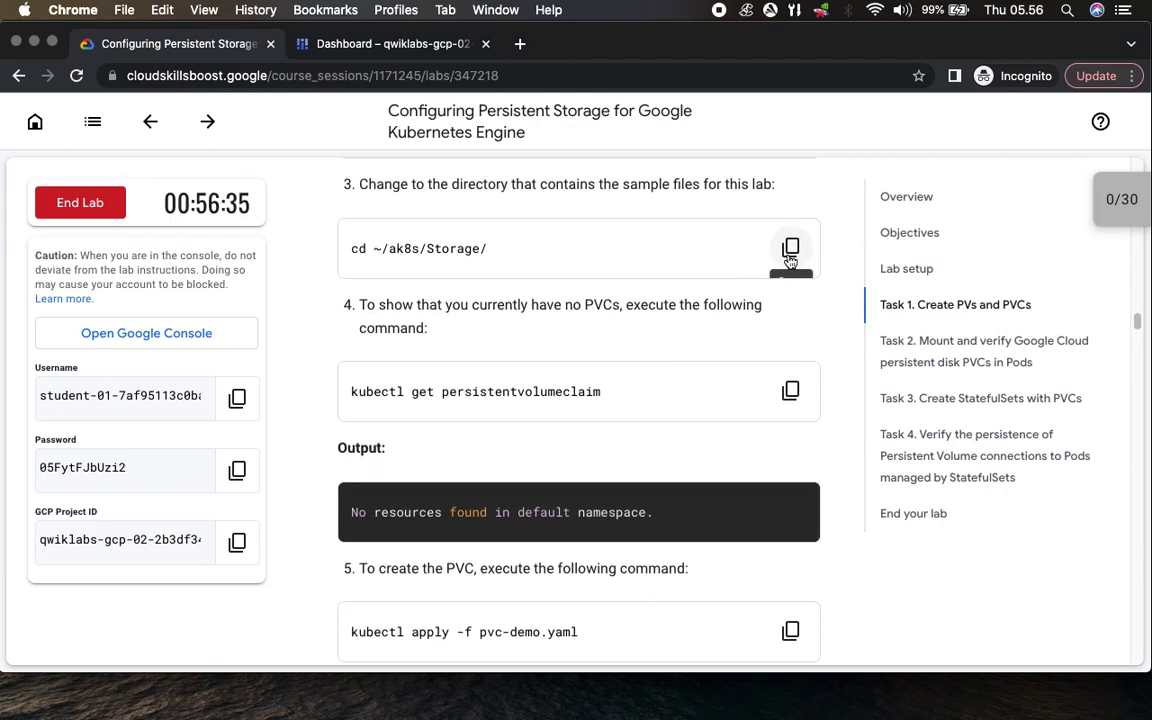
{"action": "left_click", "coordinate": [790, 247]}
{"action": "left_click", "coordinate": [396, 43]}
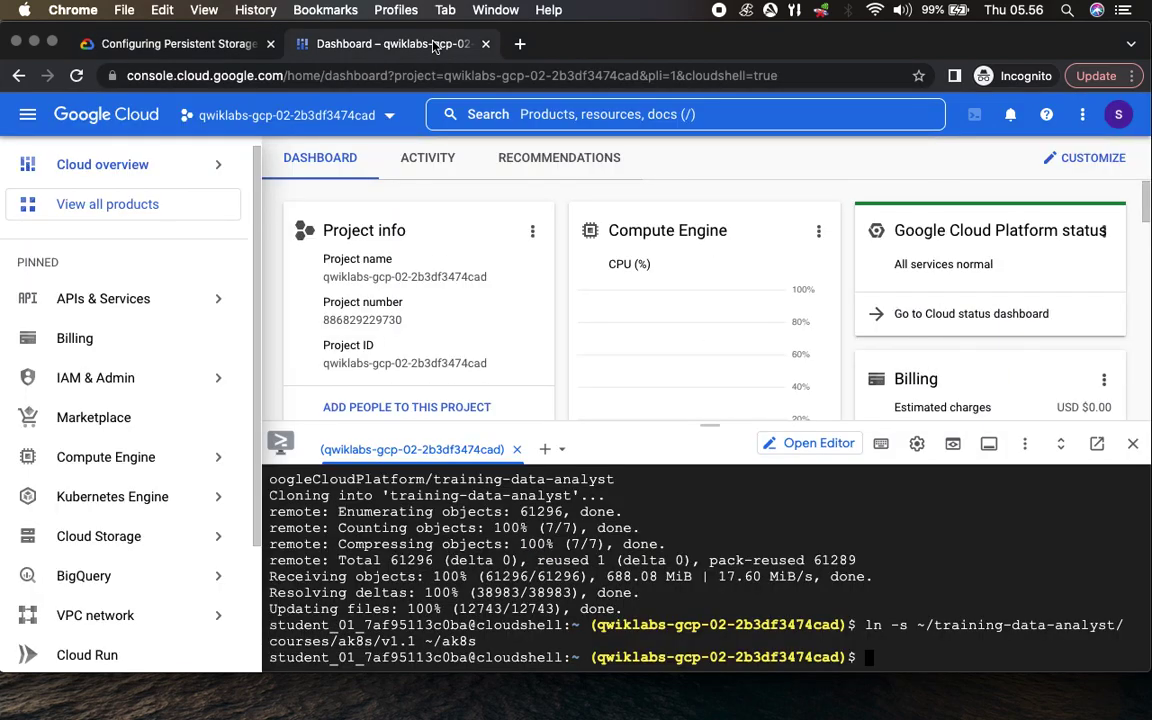
{"action": "key", "text": "super+v"}
{"action": "key", "text": "Return"}
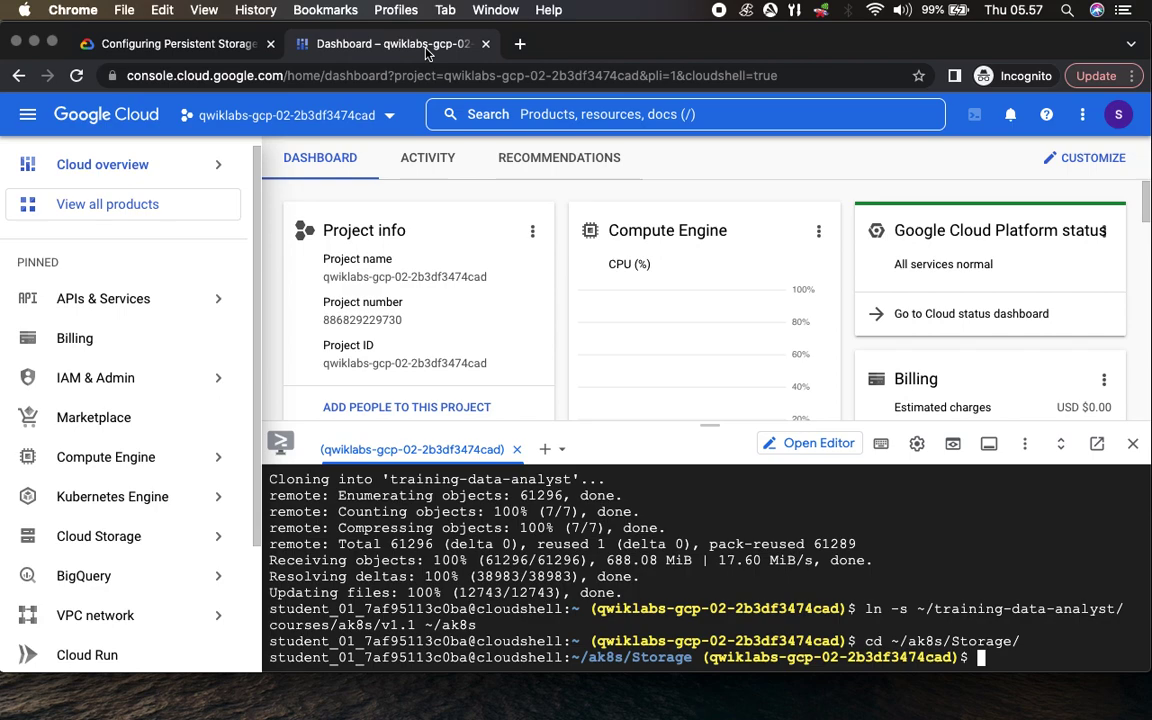
- Check for existing PVCs by running the lab's kubectl get persistentvolumeclaim command in Cloud Shell
{"action": "left_click", "coordinate": [200, 47]}
{"action": "scroll", "coordinate": [324, 247], "scroll_direction": "down", "scroll_amount": 3}
{"action": "left_click", "coordinate": [796, 237]}
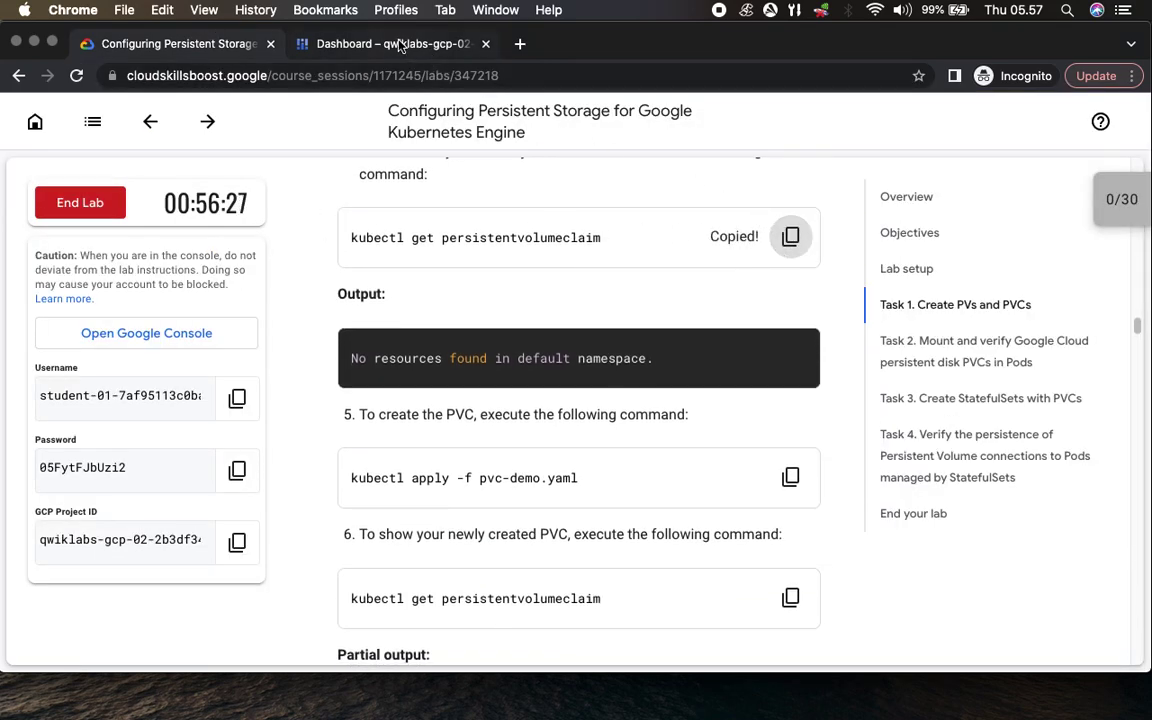
{"action": "left_click", "coordinate": [398, 43]}
{"action": "key", "text": "super+v"}
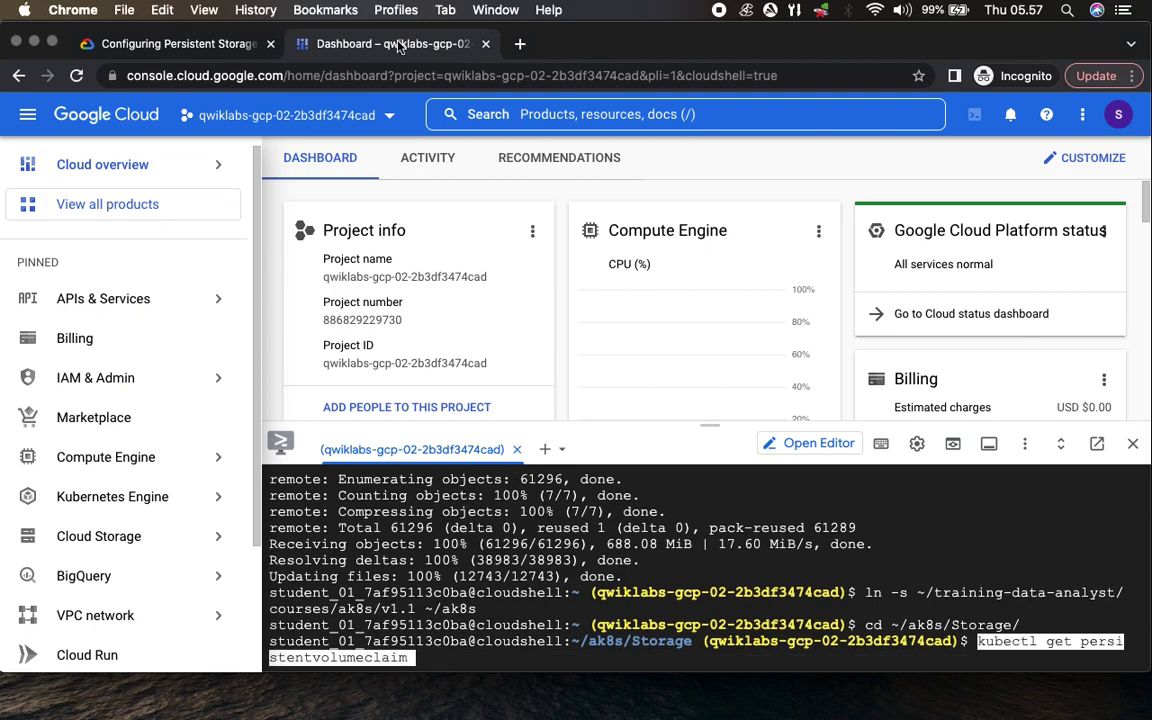
{"action": "key", "text": "Return"}
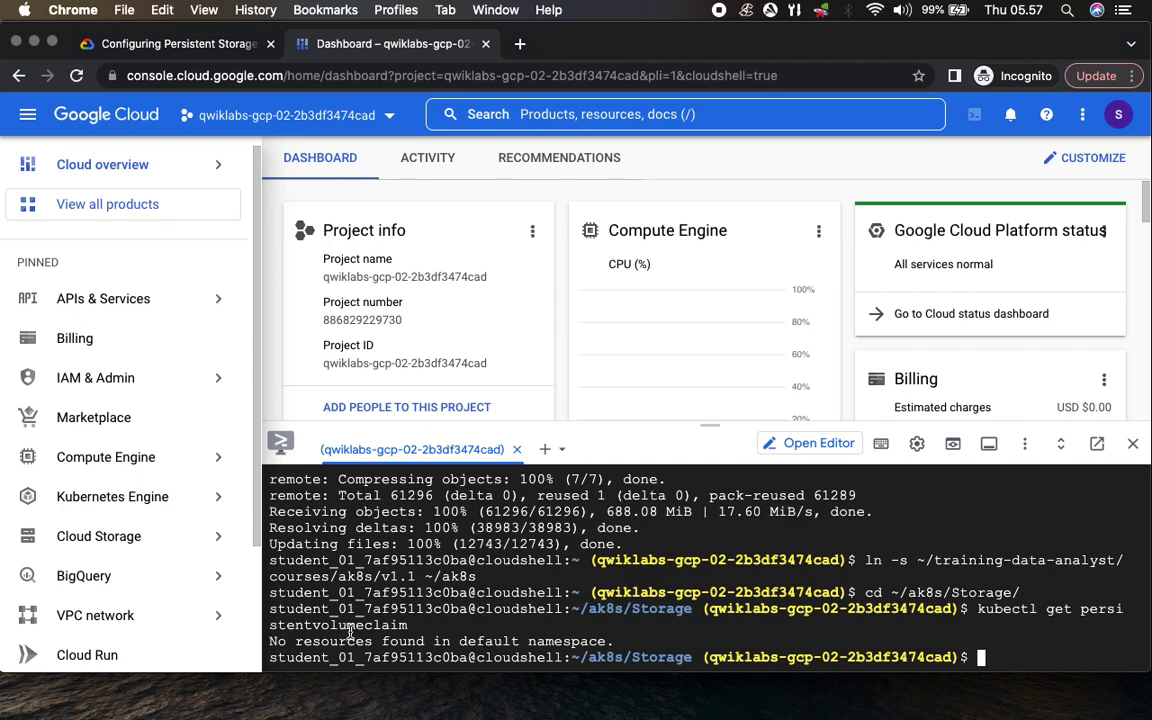
{"action": "left_click_drag", "start_coordinate": [463, 651], "coordinate": [617, 641]}
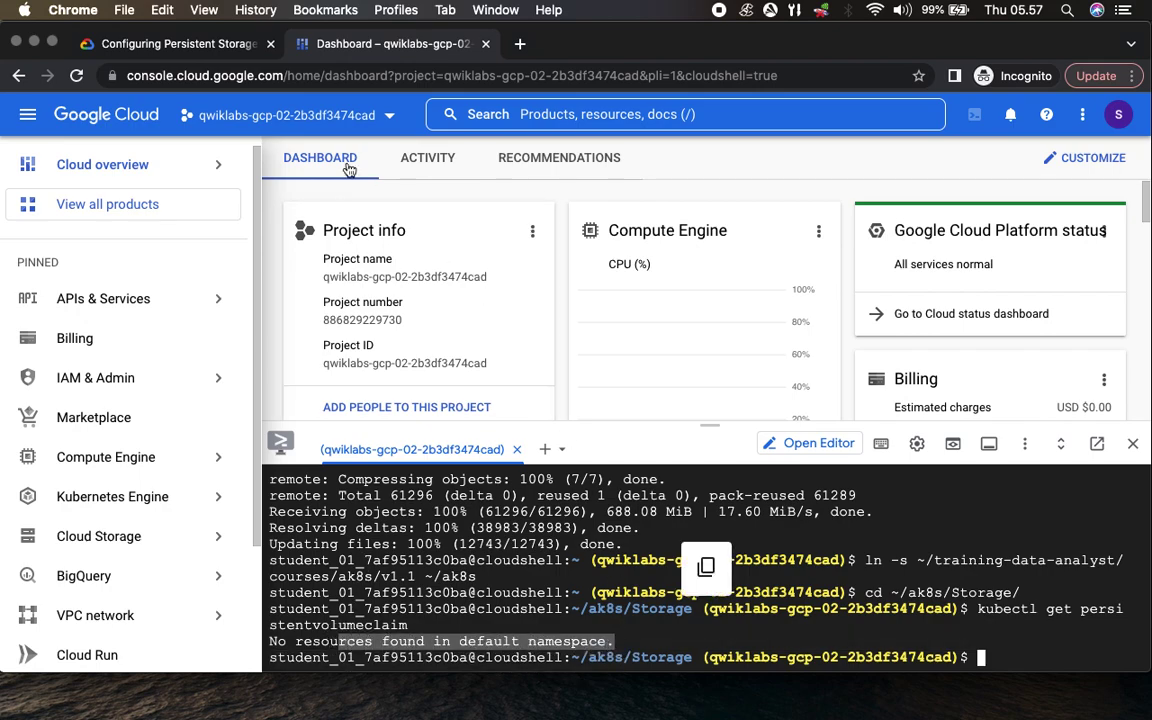
- Create the PVC by running the lab's kubectl apply -f pvc-demo.yaml command in Cloud Shell
{"action": "left_click", "coordinate": [188, 45]}
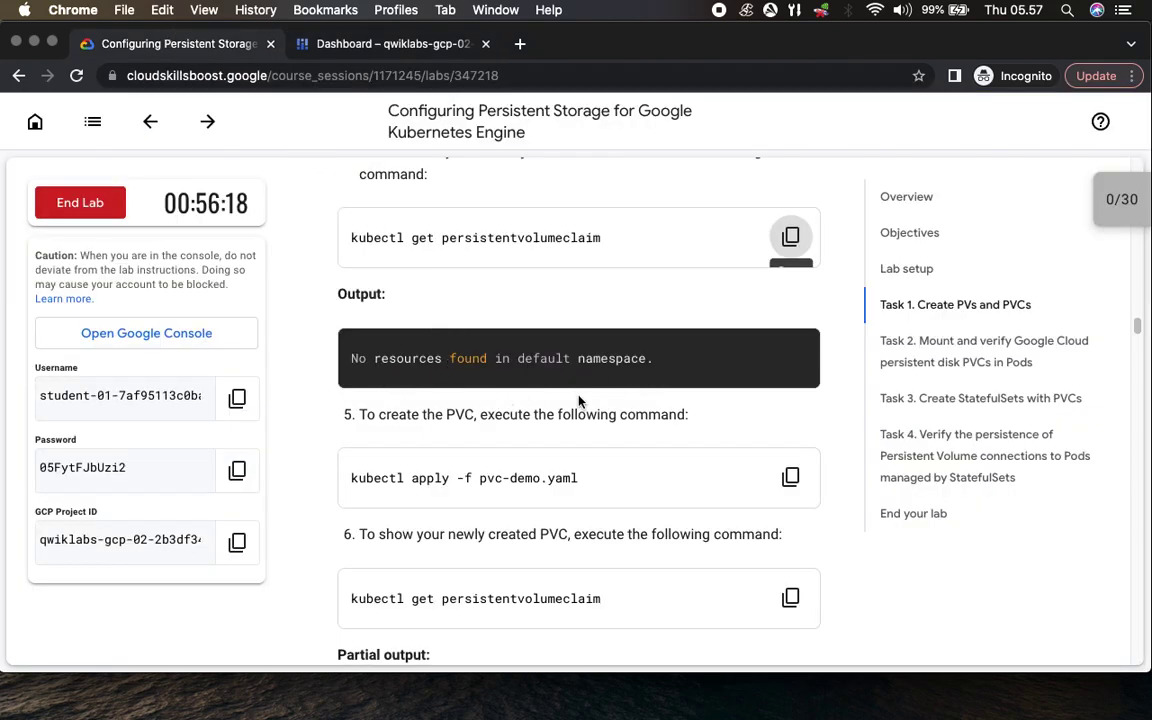
{"action": "scroll", "coordinate": [600, 449], "scroll_direction": "down", "scroll_amount": 5}
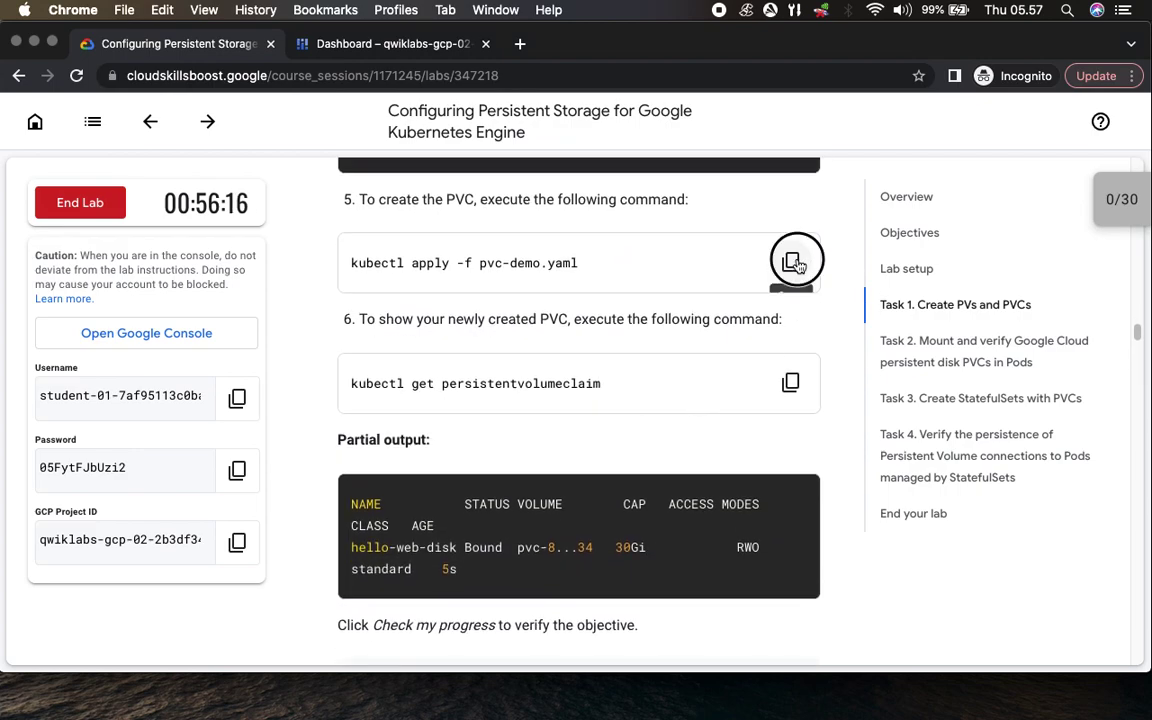
{"action": "left_click", "coordinate": [790, 262]}
{"action": "left_click", "coordinate": [421, 45]}
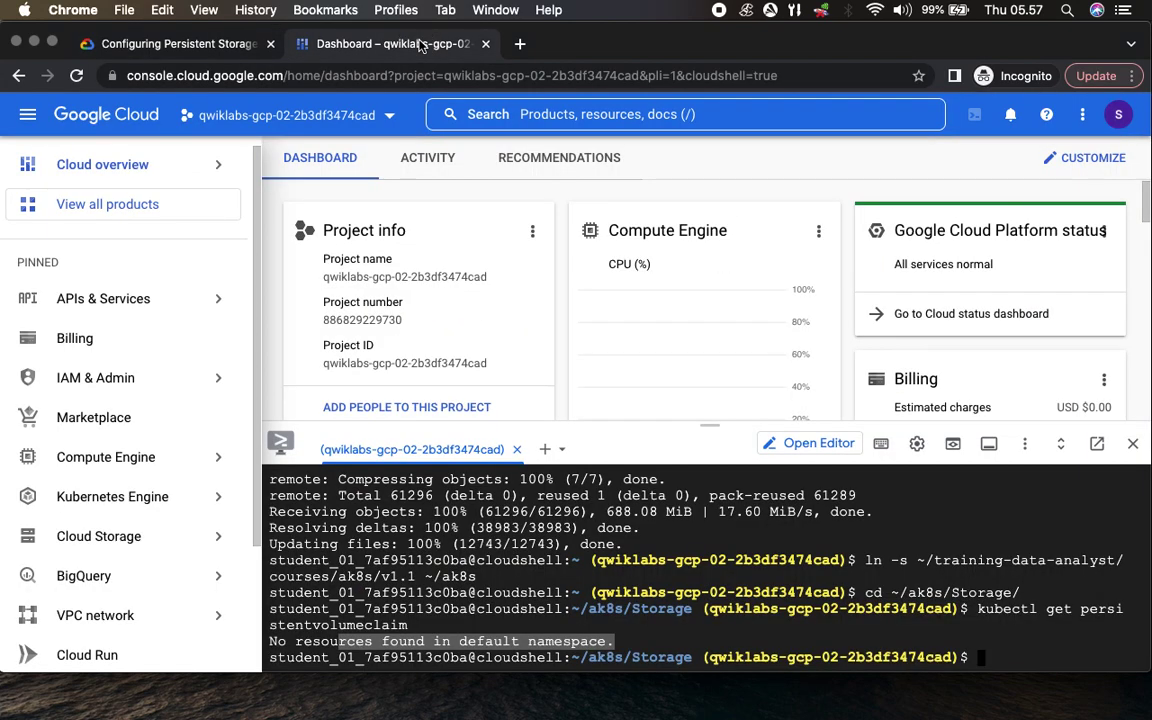
{"action": "key", "text": "super+v"}
{"action": "key", "text": "Return"}
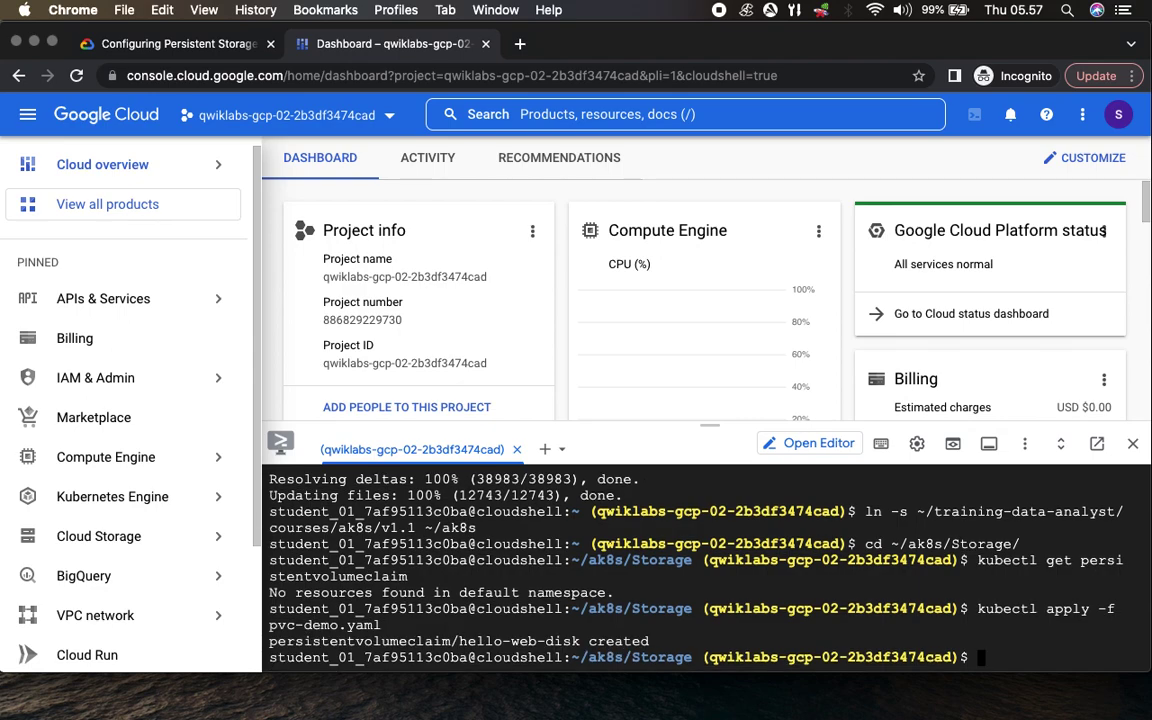
- Display the newly created PVC by running step 6's kubectl get persistentvolumeclaim command in Cloud Shell
{"action": "left_click", "coordinate": [185, 43]}
{"action": "scroll", "coordinate": [494, 372], "scroll_direction": "down", "scroll_amount": 2}
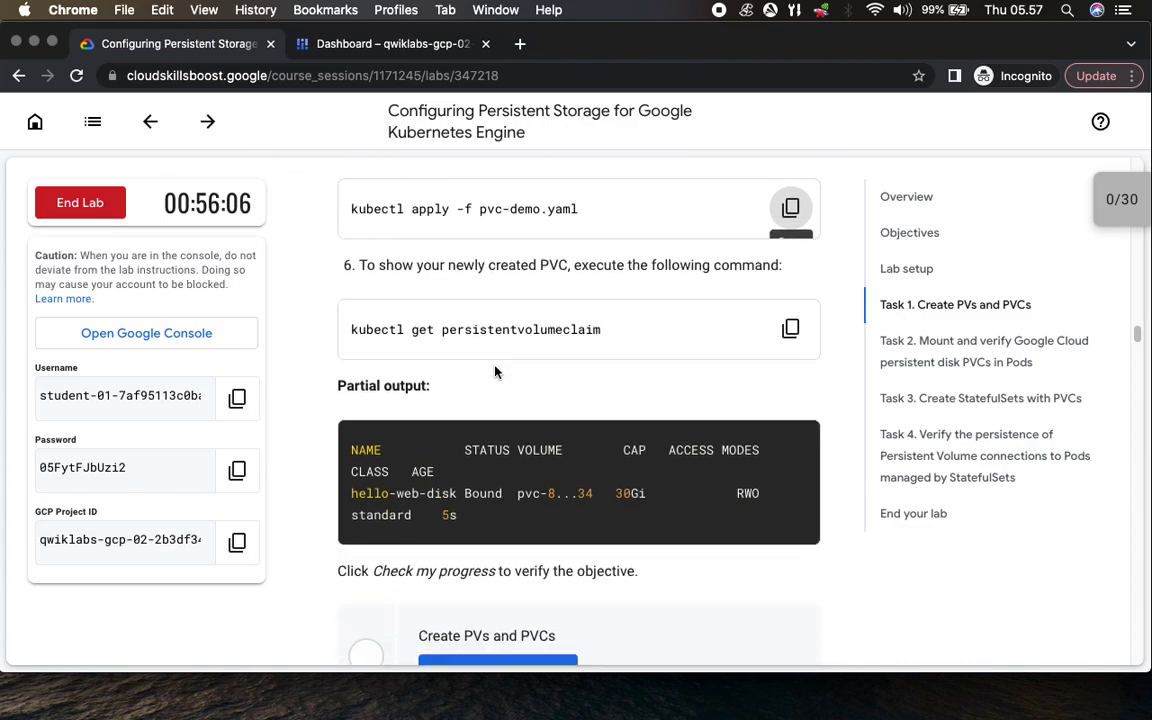
{"action": "scroll", "coordinate": [494, 372], "scroll_direction": "down", "scroll_amount": 2}
{"action": "left_click", "coordinate": [790, 242]}
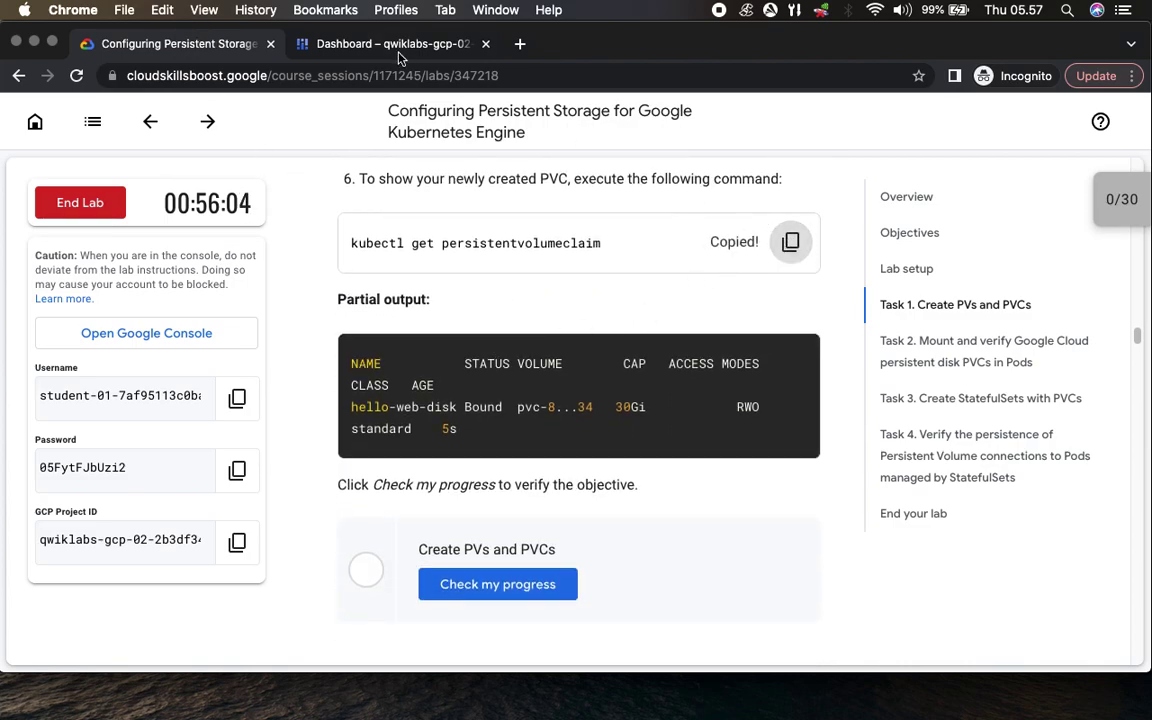
{"action": "left_click", "coordinate": [398, 45]}
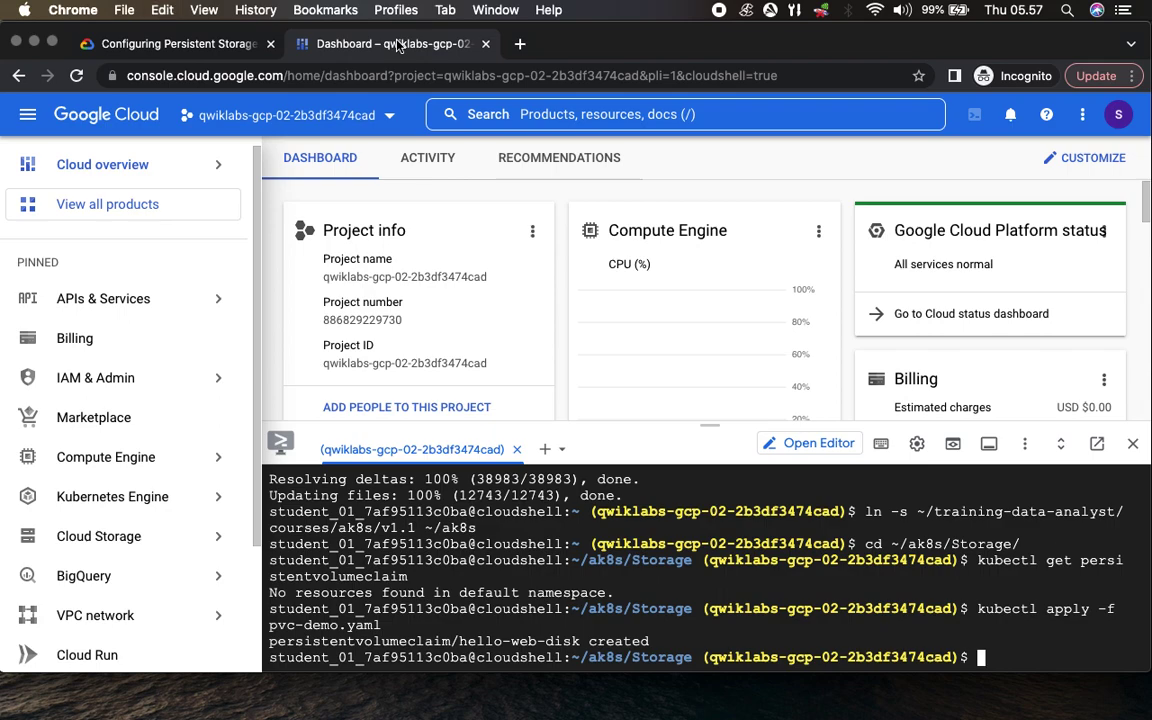
{"action": "key", "text": "super+v"}
{"action": "key", "text": "Return"}
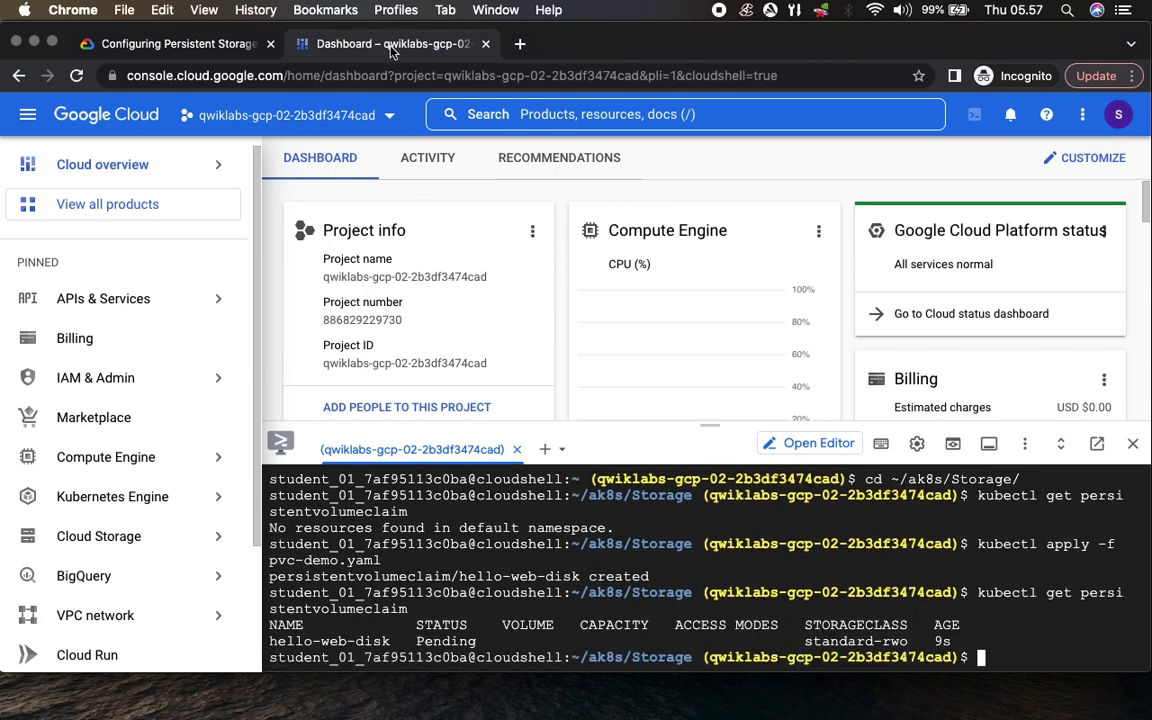
- Run the lab's progress check for the Create PVs and PVCs objective
{"action": "left_click", "coordinate": [147, 45]}
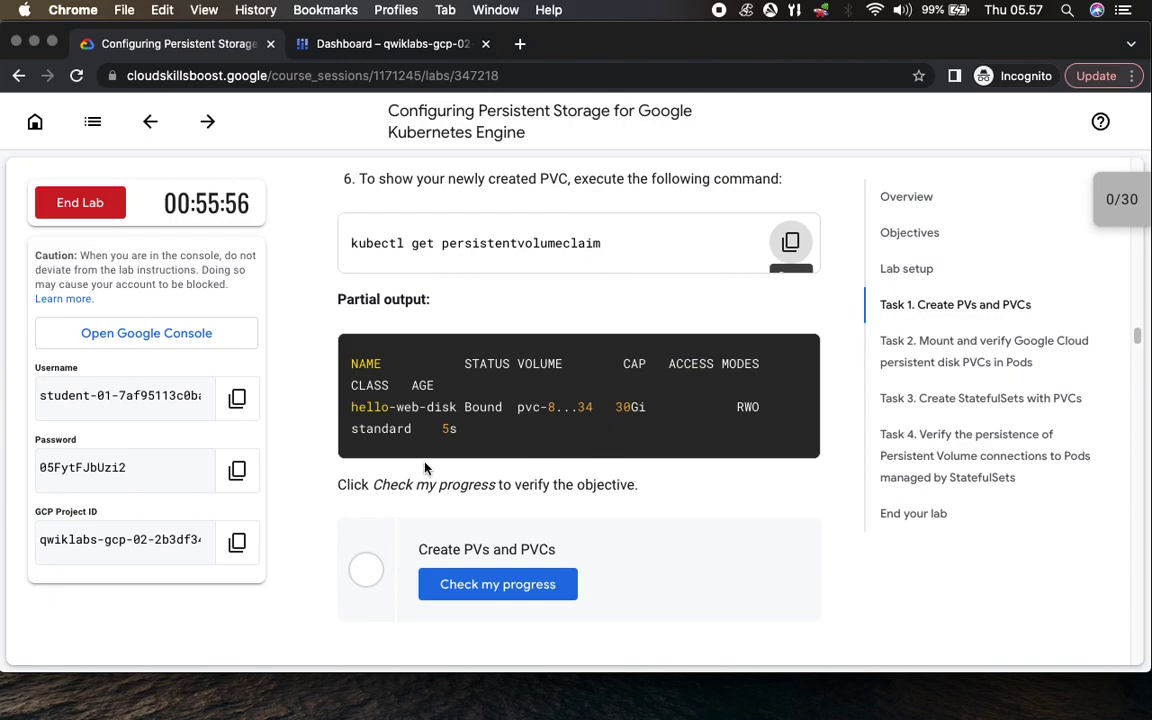
{"action": "left_click", "coordinate": [524, 590]}
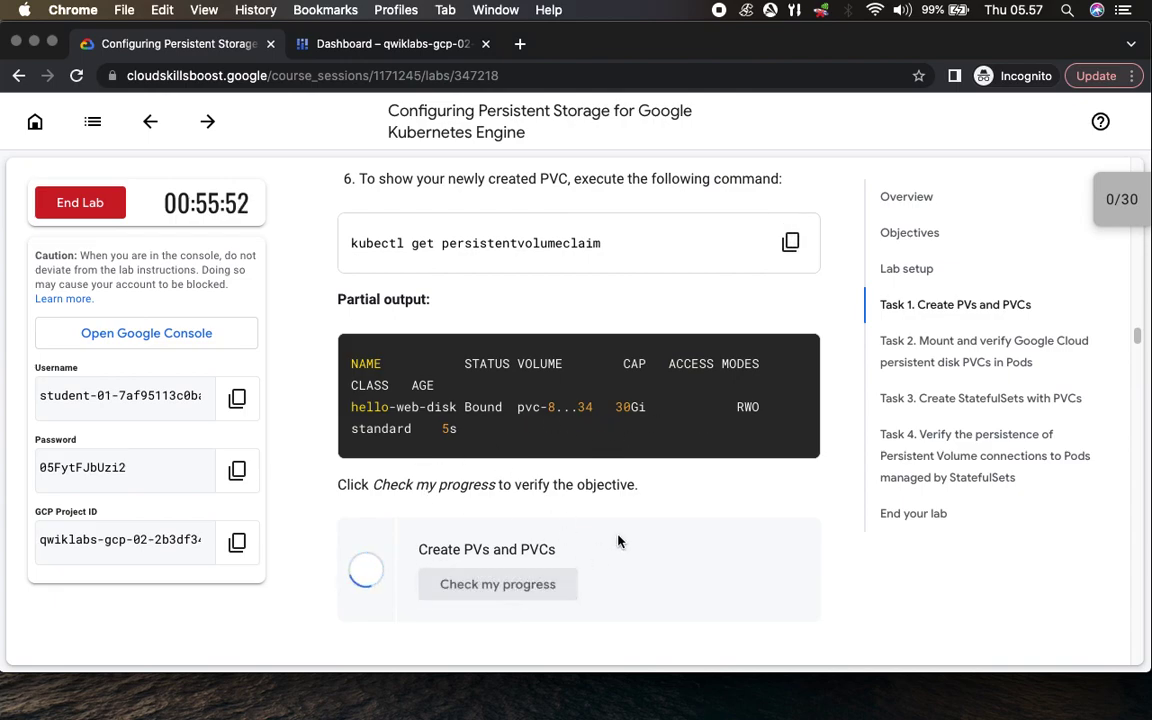
{"action": "scroll", "coordinate": [618, 541], "scroll_direction": "down", "scroll_amount": 3}
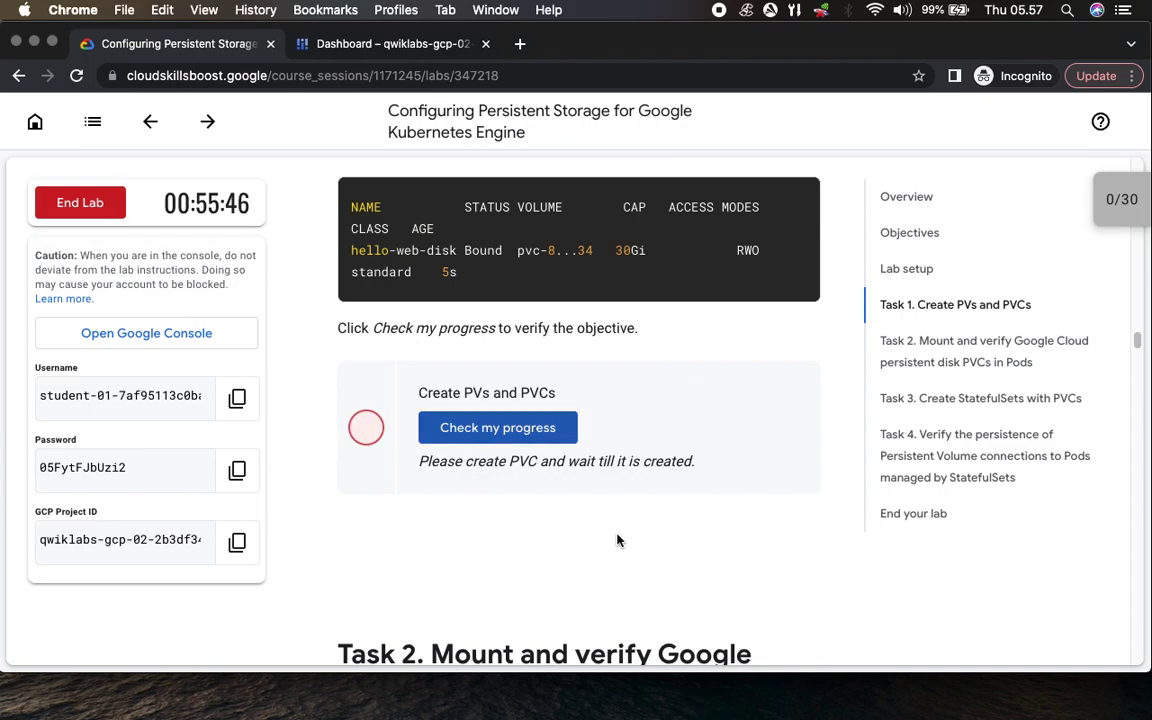
- Rerun kubectl get persistentvolumeclaim twice in Cloud Shell to check the status of hello-web-disk
{"action": "left_click", "coordinate": [332, 43]}
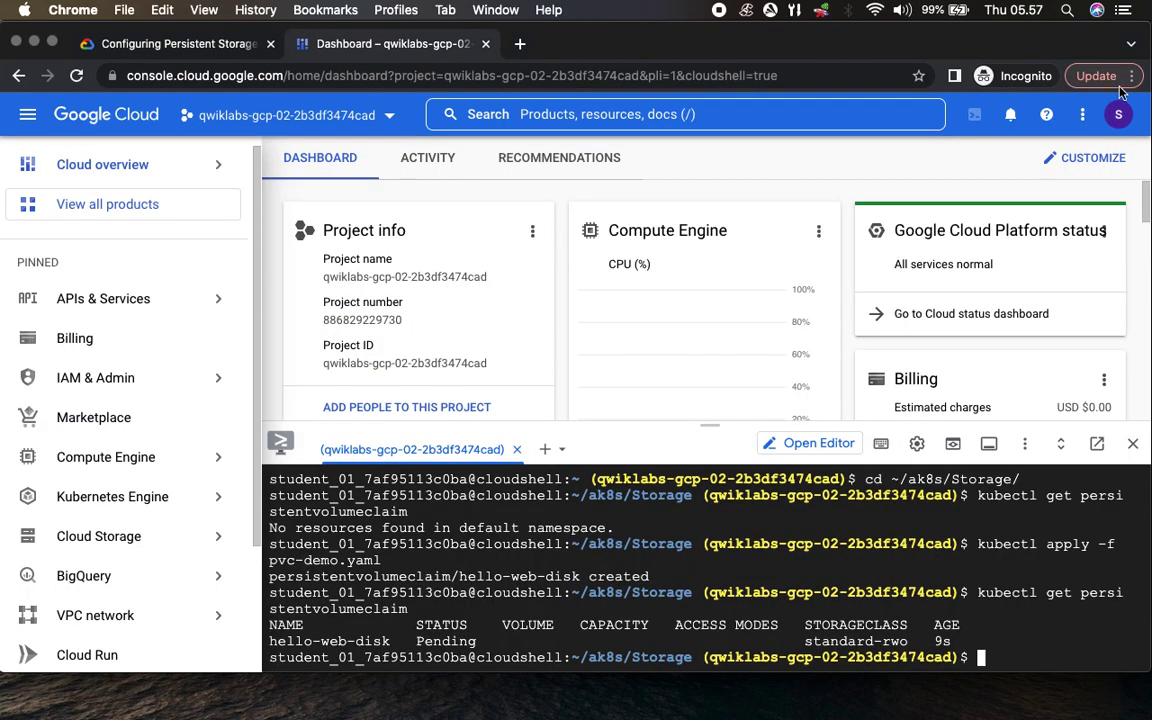
{"action": "key", "text": "Up"}
{"action": "key", "text": "Return"}
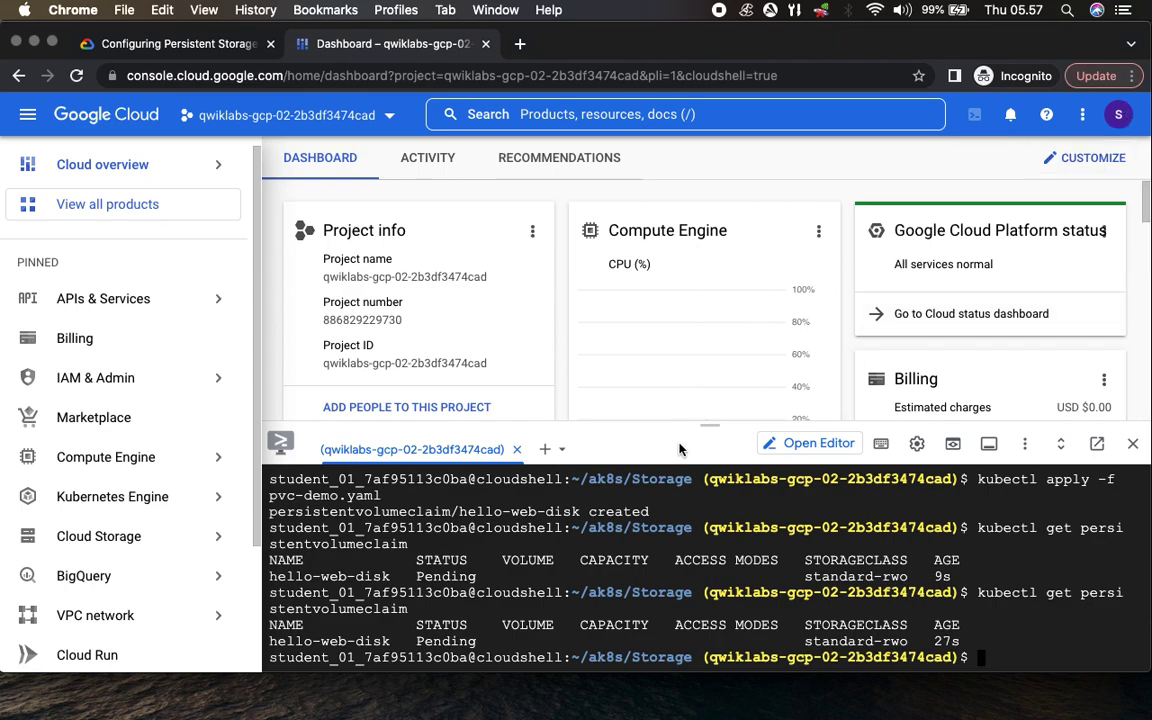
{"action": "left_click_drag", "start_coordinate": [505, 641], "coordinate": [416, 641]}
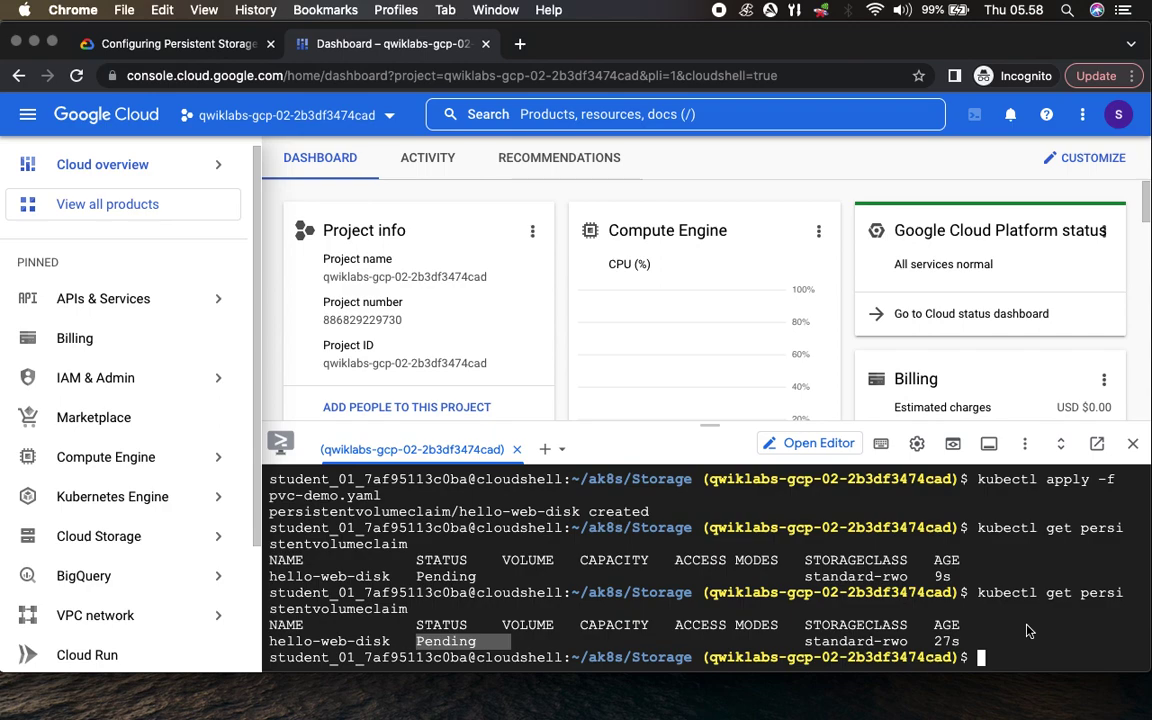
{"action": "key", "text": "Up"}
{"action": "key", "text": "Return"}
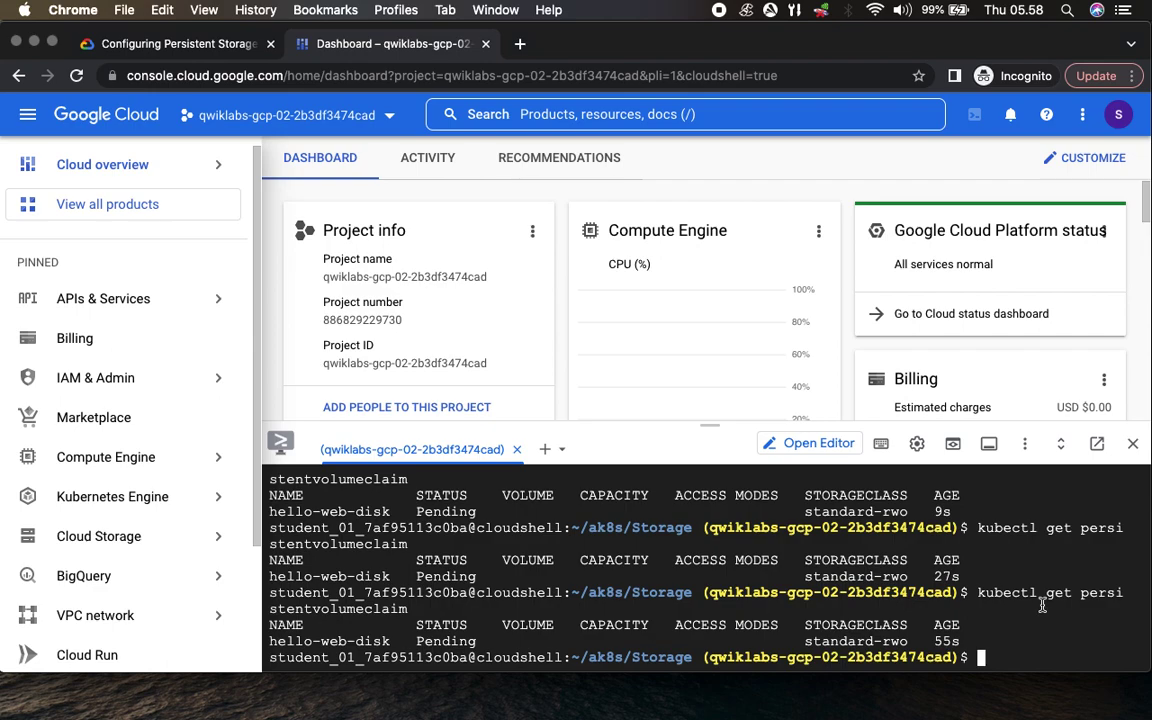
- Review steps 5 and 6 of Task 1 in the lab instructions and list the PVCs again in Cloud Shell
{"action": "left_click", "coordinate": [138, 44]}
{"action": "scroll", "coordinate": [497, 196], "scroll_direction": "up", "scroll_amount": 5}
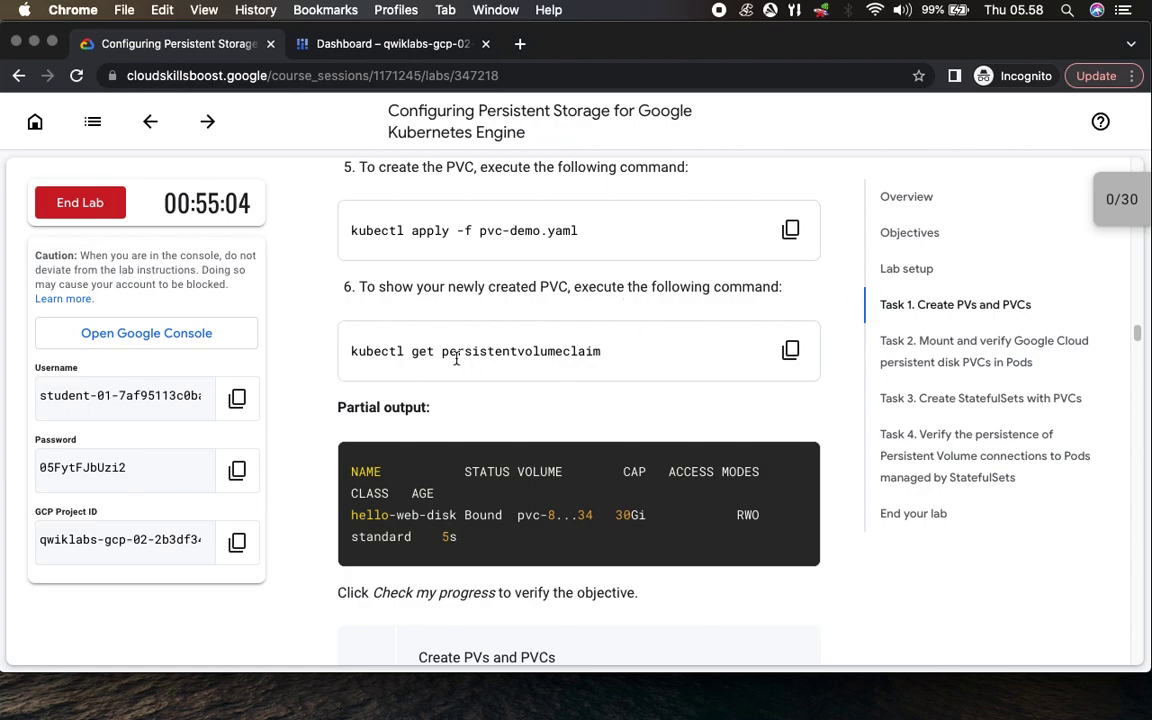
{"action": "scroll", "coordinate": [688, 443], "scroll_direction": "down", "scroll_amount": 2}
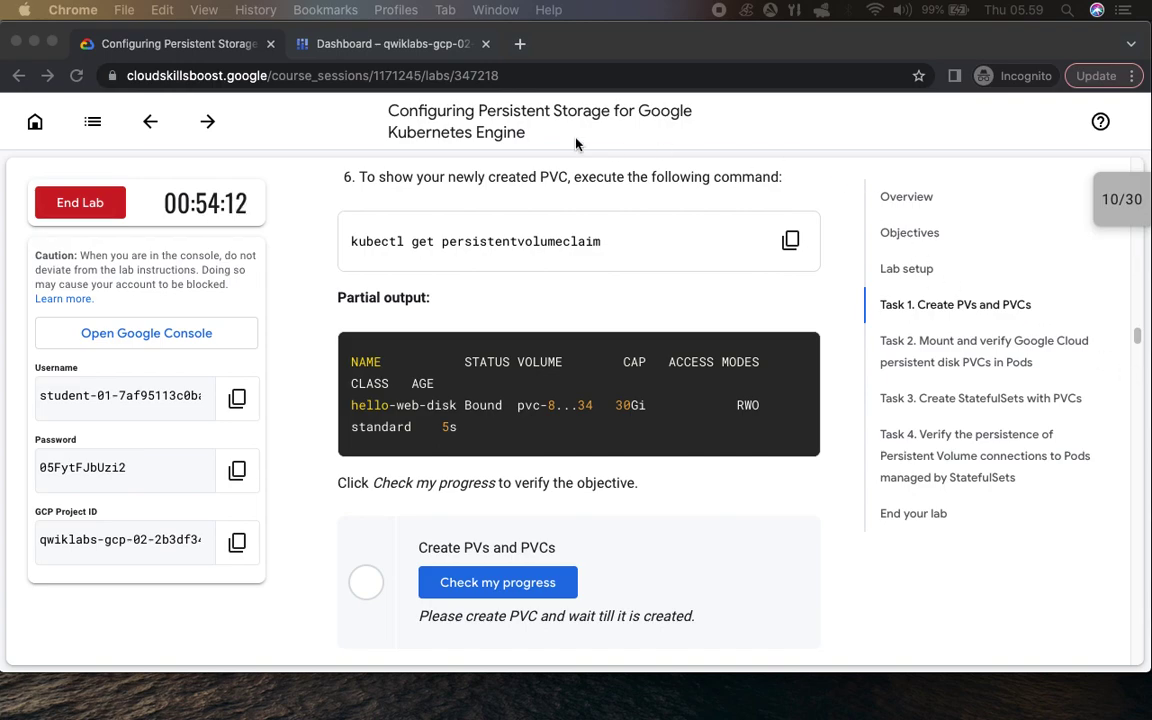
{"action": "left_click", "coordinate": [395, 44]}
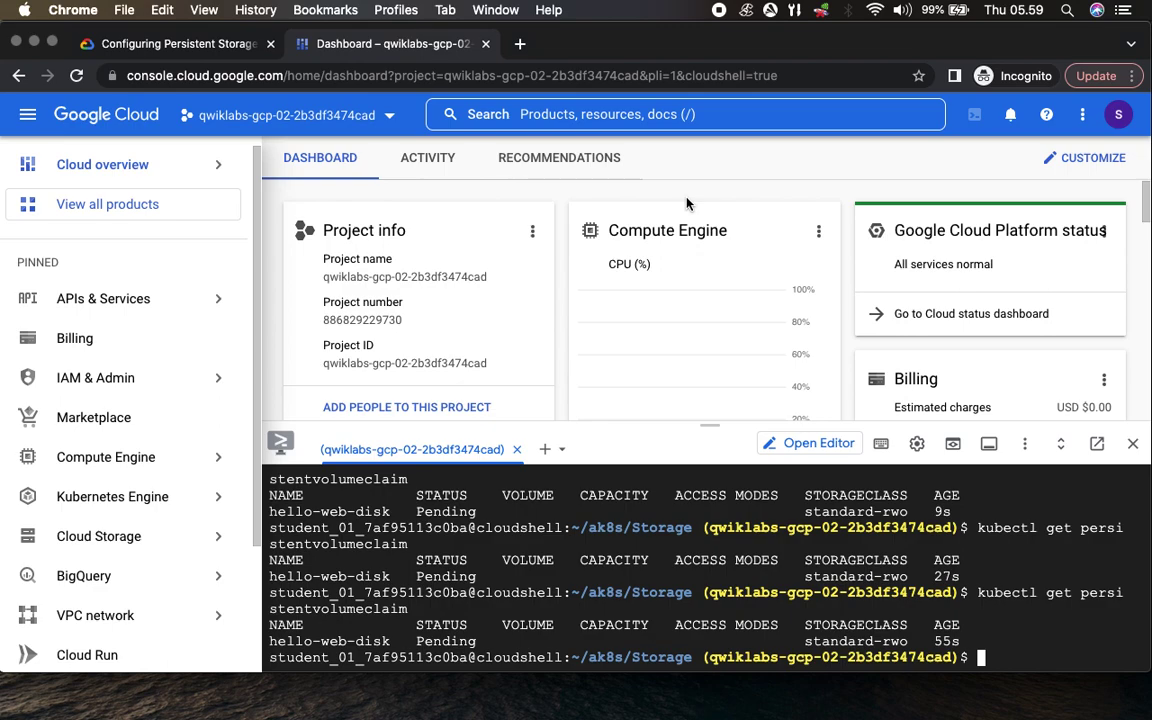
{"action": "key", "text": "Up"}
{"action": "key", "text": "Return"}
- Verify the Create PVs and PVCs objective again on the lab page and view the score of each checkpoint
{"action": "left_click", "coordinate": [195, 45]}
{"action": "left_click", "coordinate": [503, 578]}
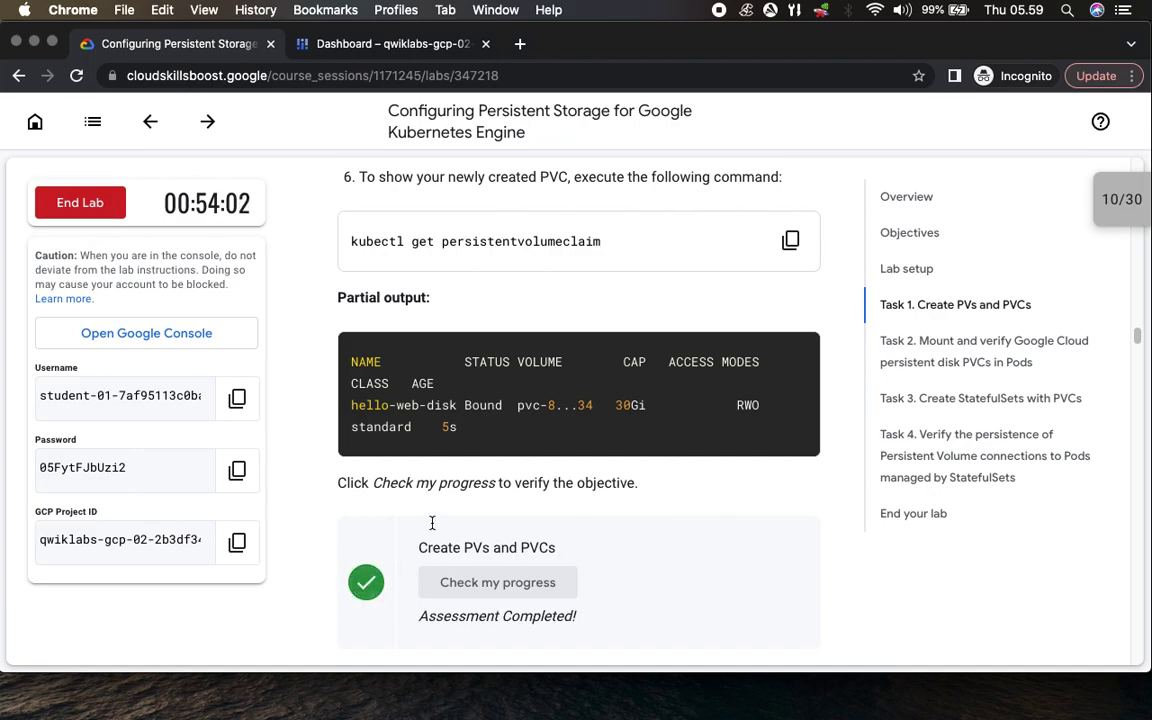
{"action": "left_click", "coordinate": [1117, 200]}
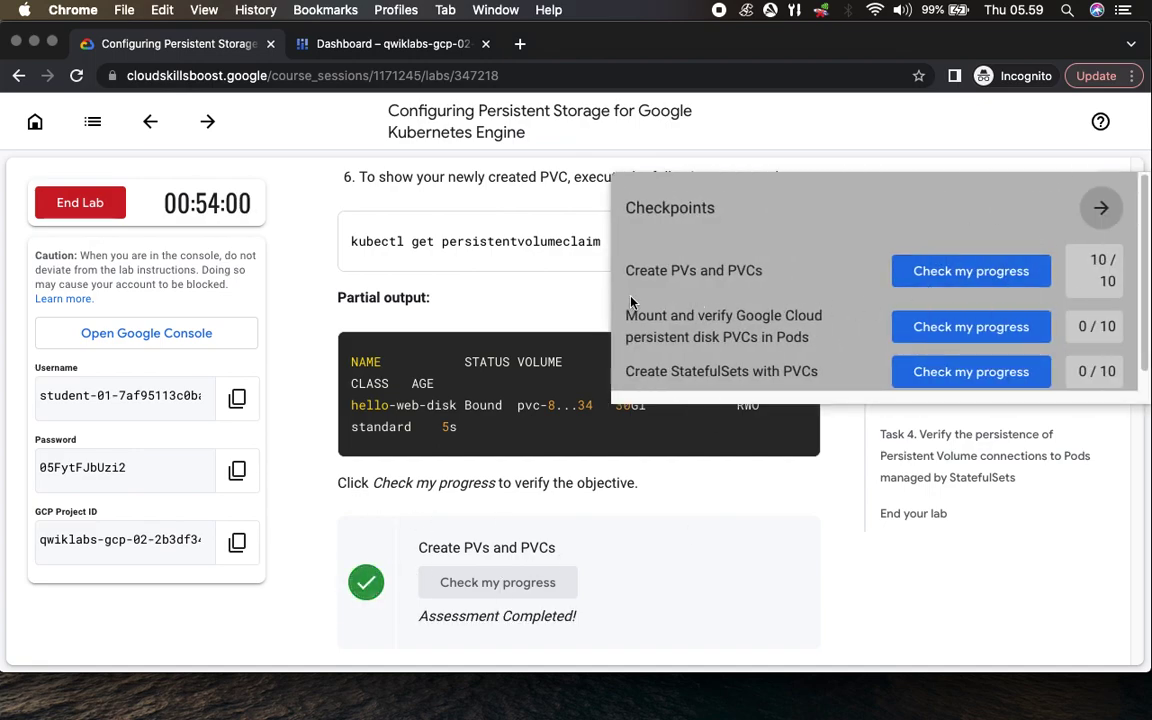
{"action": "left_click", "coordinate": [1101, 207]}
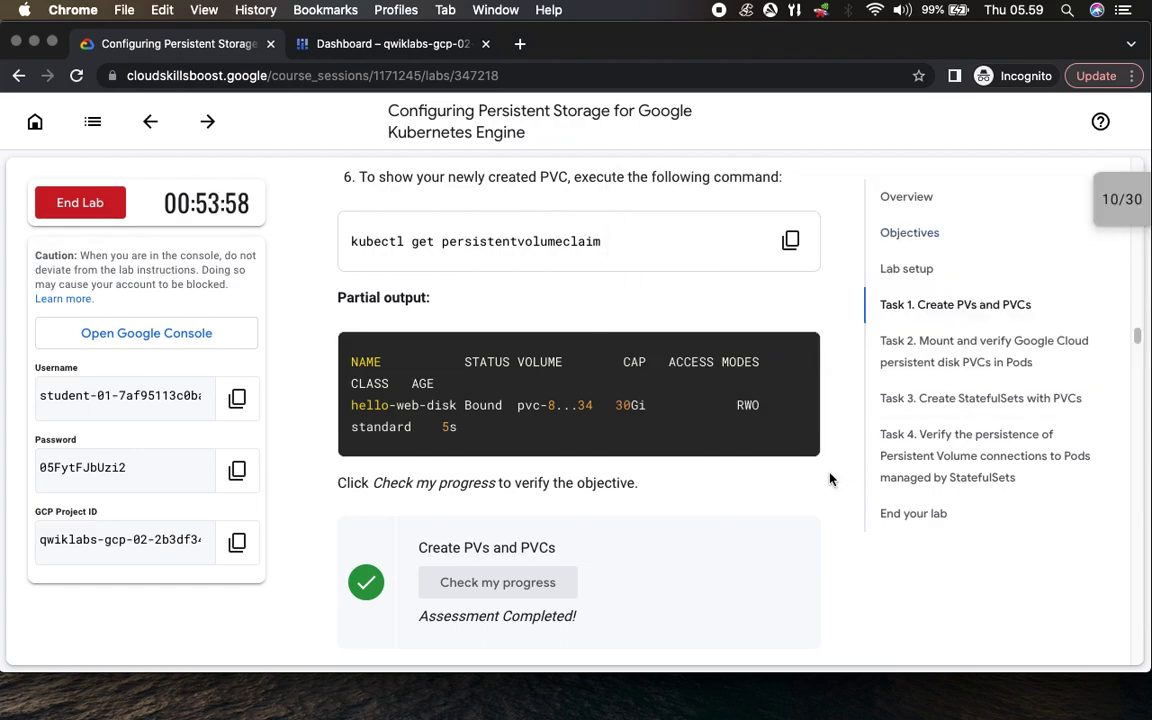
- Query the PVC status again in Cloud Shell and compare it with the status in step 6's partial output
{"action": "scroll", "coordinate": [800, 505], "scroll_direction": "down", "scroll_amount": 5}
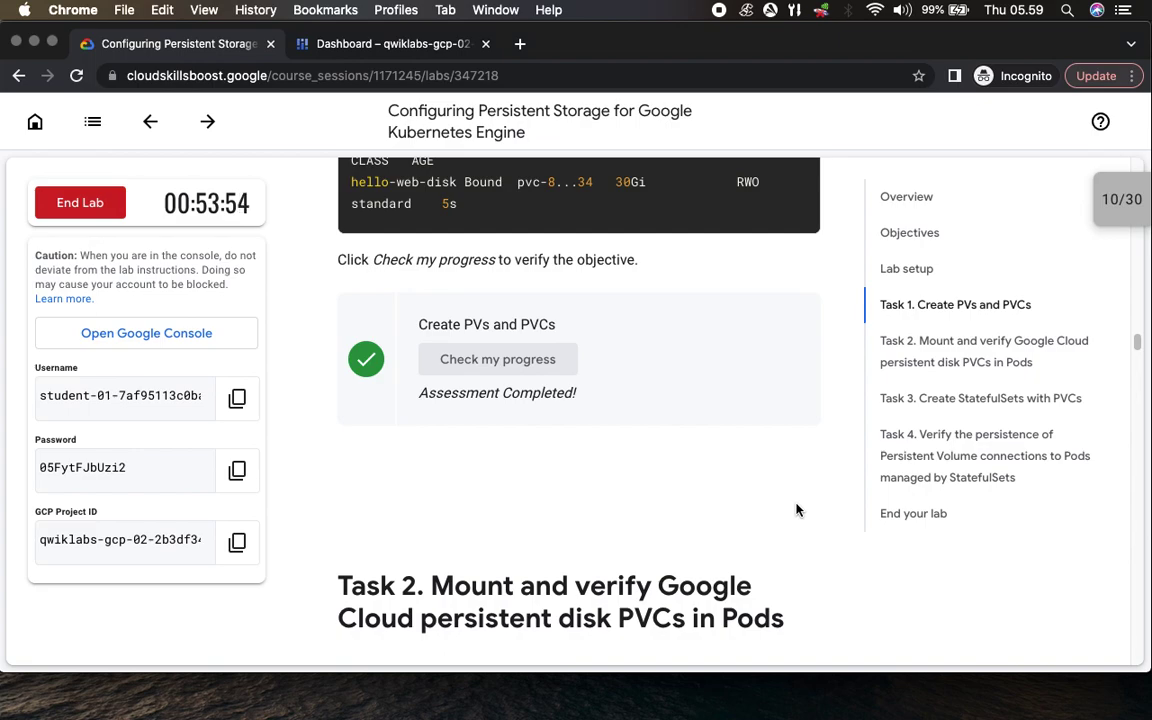
{"action": "left_click", "coordinate": [382, 45]}
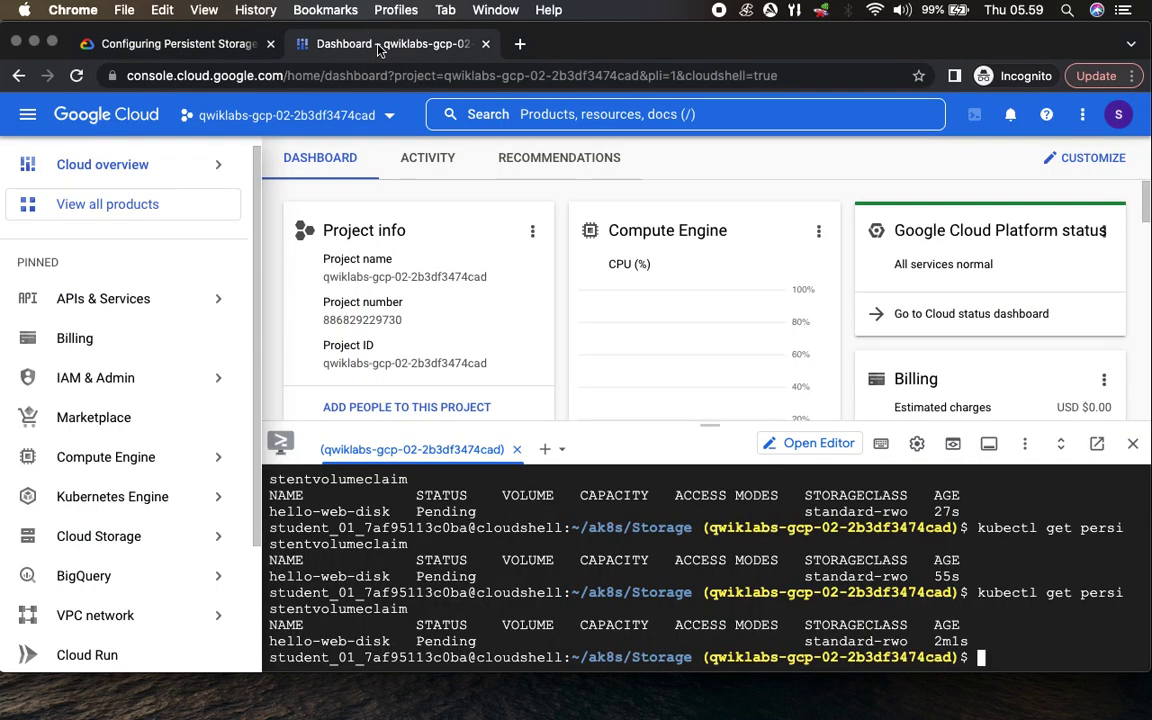
{"action": "key", "text": "Up"}
{"action": "key", "text": "Return"}
{"action": "left_click", "coordinate": [185, 42]}
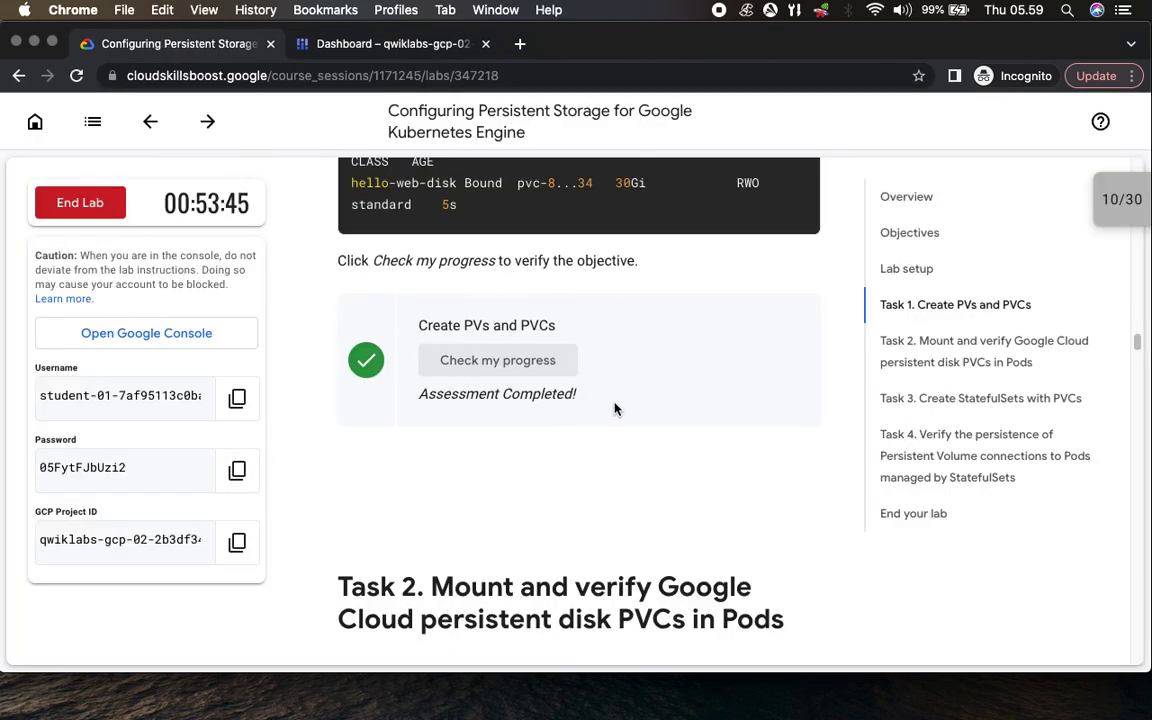
{"action": "scroll", "coordinate": [411, 463], "scroll_direction": "up", "scroll_amount": 2}
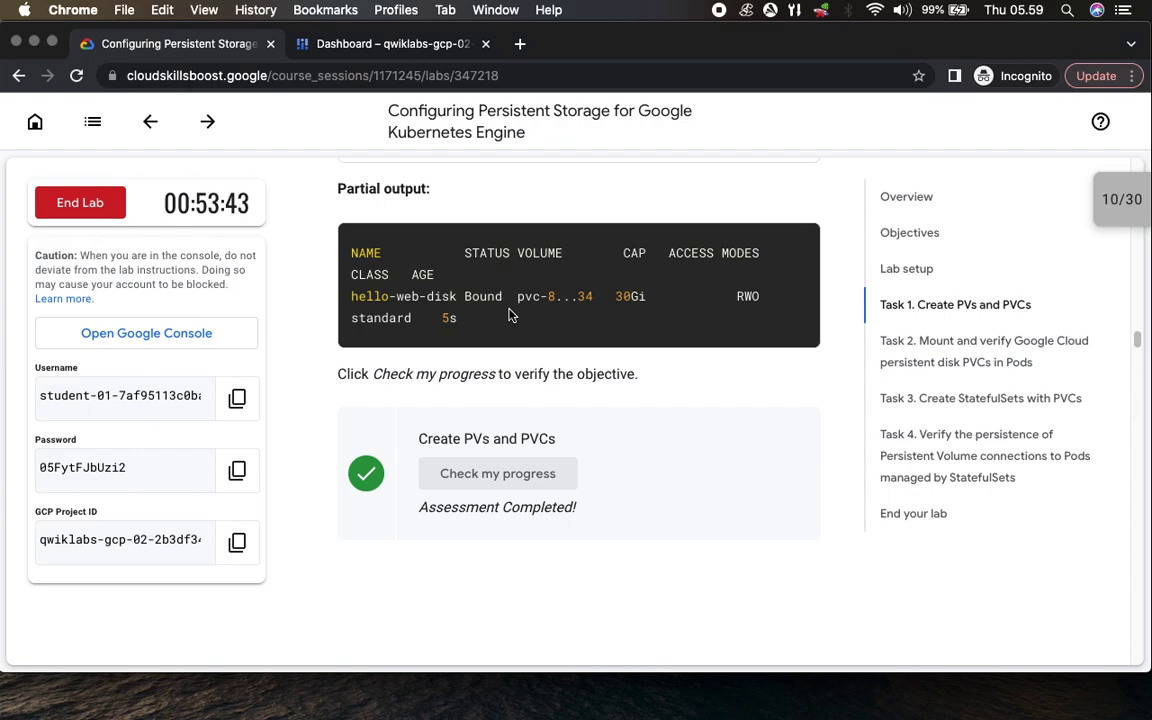
{"action": "double_click", "coordinate": [480, 297]}
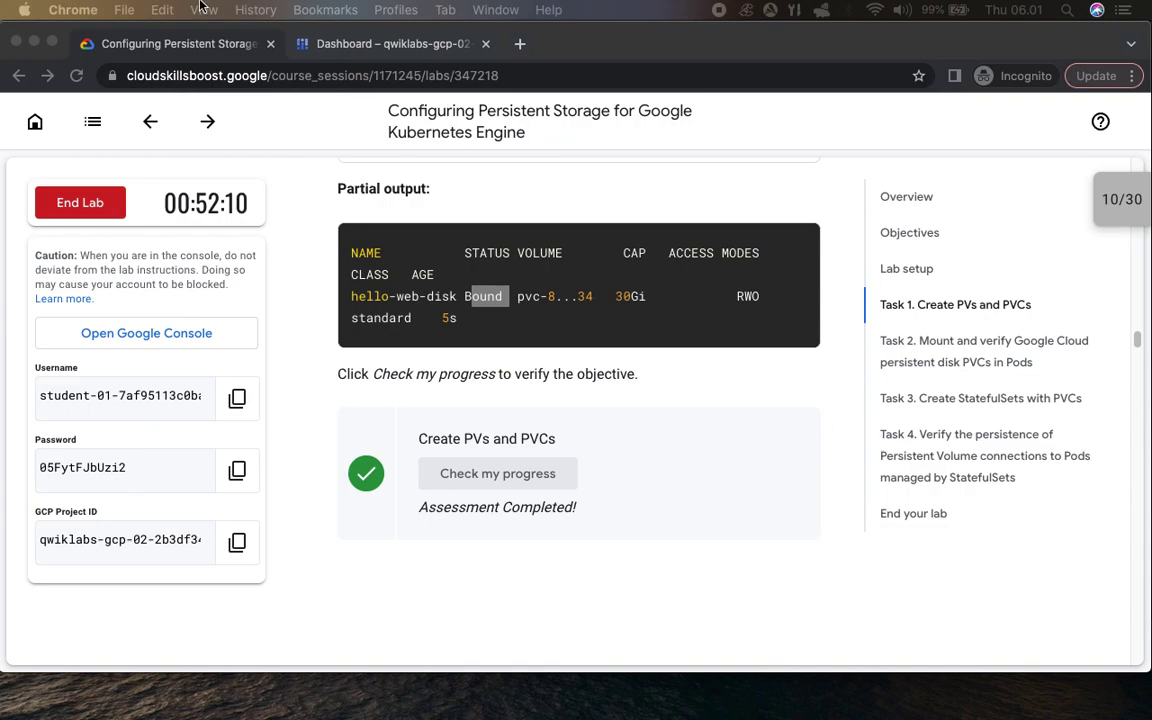
- Run kubectl get persistentvolumeclaim once more and review the earlier PVC command output in Cloud Shell
{"action": "left_click", "coordinate": [355, 45]}
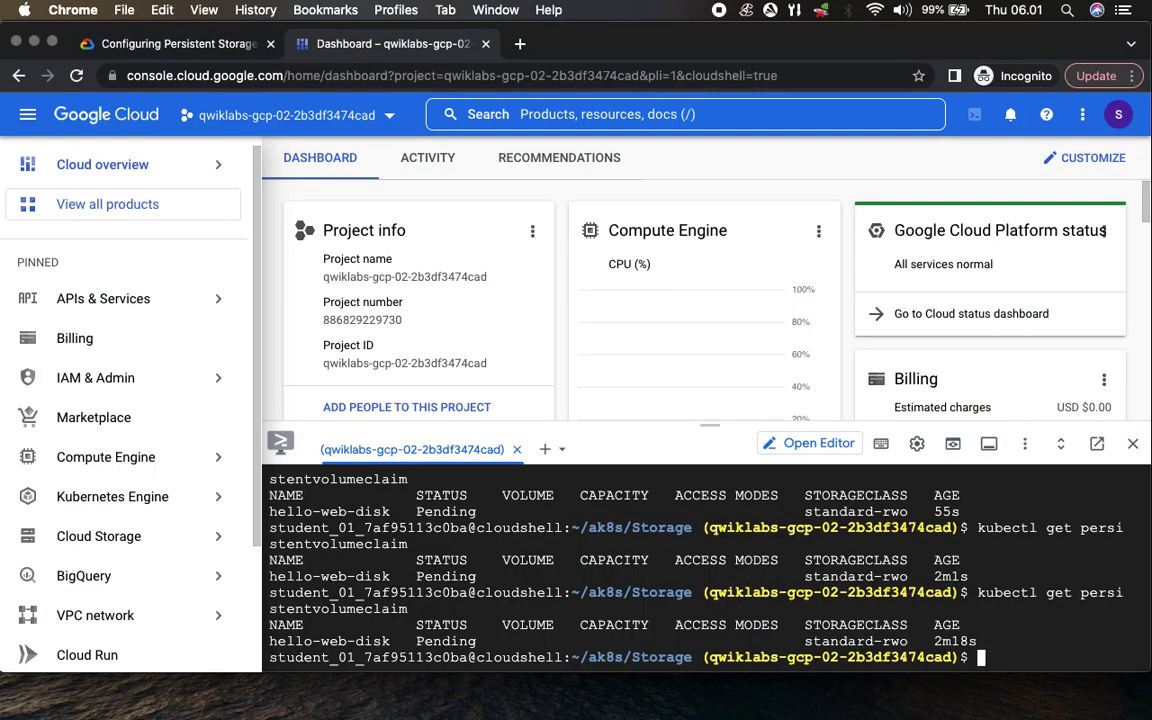
{"action": "key", "text": "Up"}
{"action": "key", "text": "Return"}
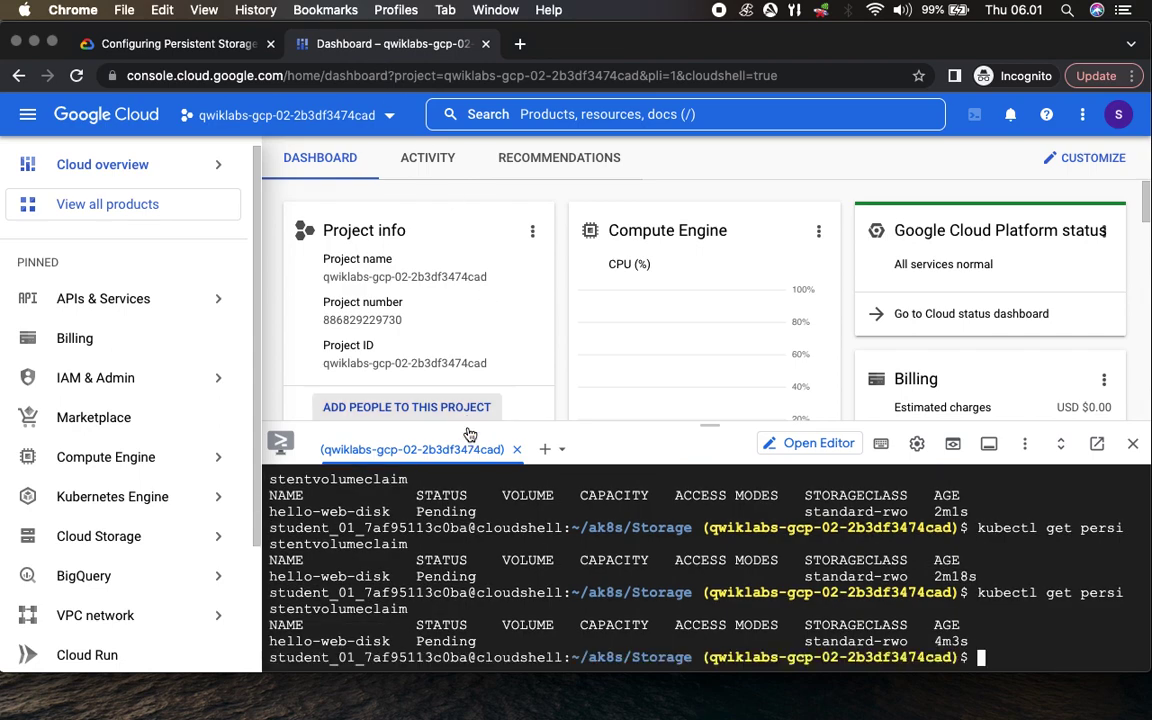
{"action": "scroll", "coordinate": [588, 553], "scroll_direction": "up", "scroll_amount": 5}
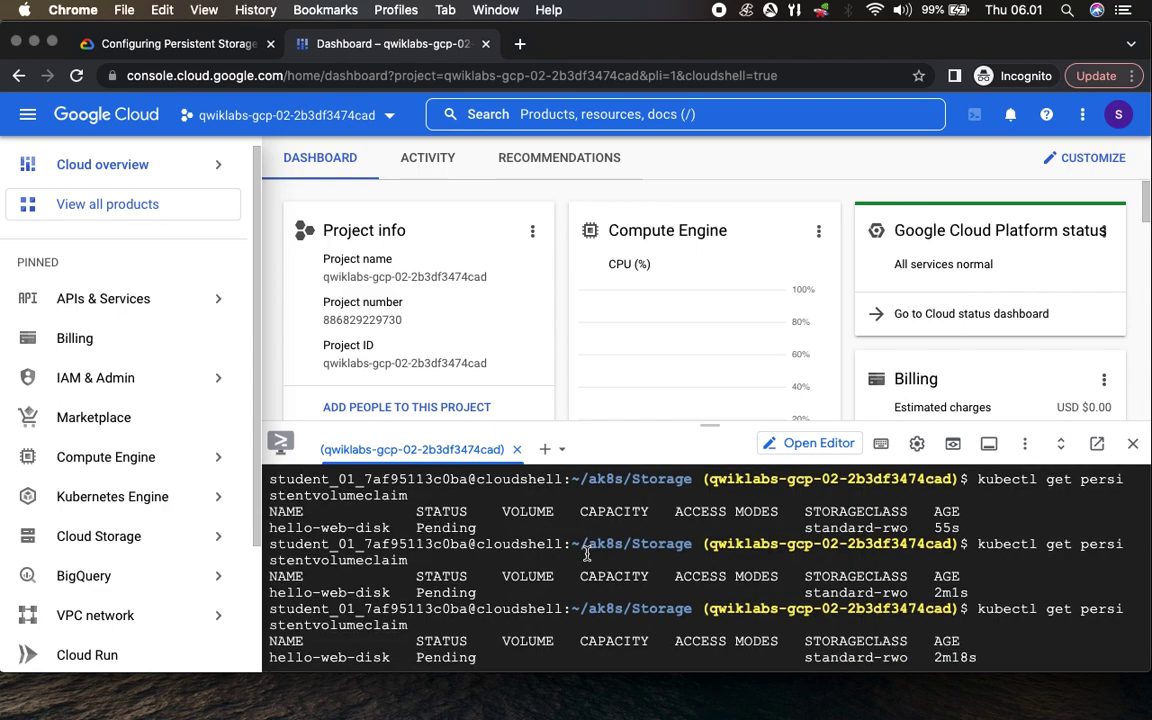
{"action": "scroll", "coordinate": [588, 553], "scroll_direction": "up", "scroll_amount": 3}
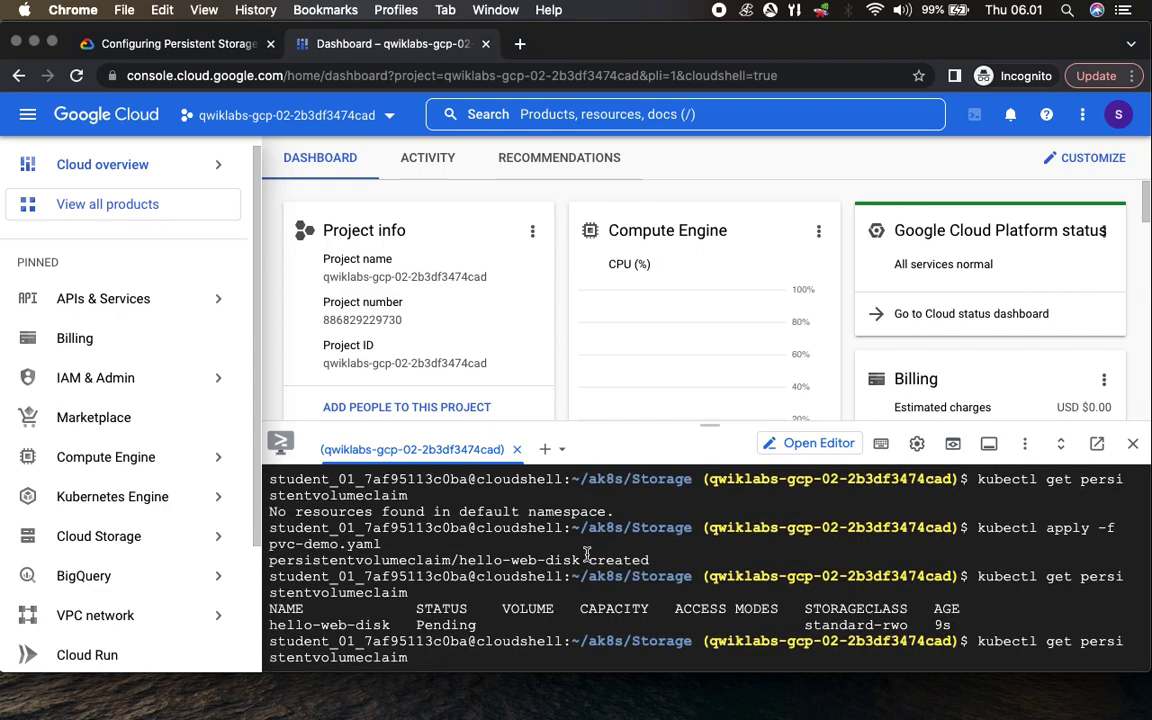
{"action": "scroll", "coordinate": [588, 557], "scroll_direction": "down", "scroll_amount": 8}
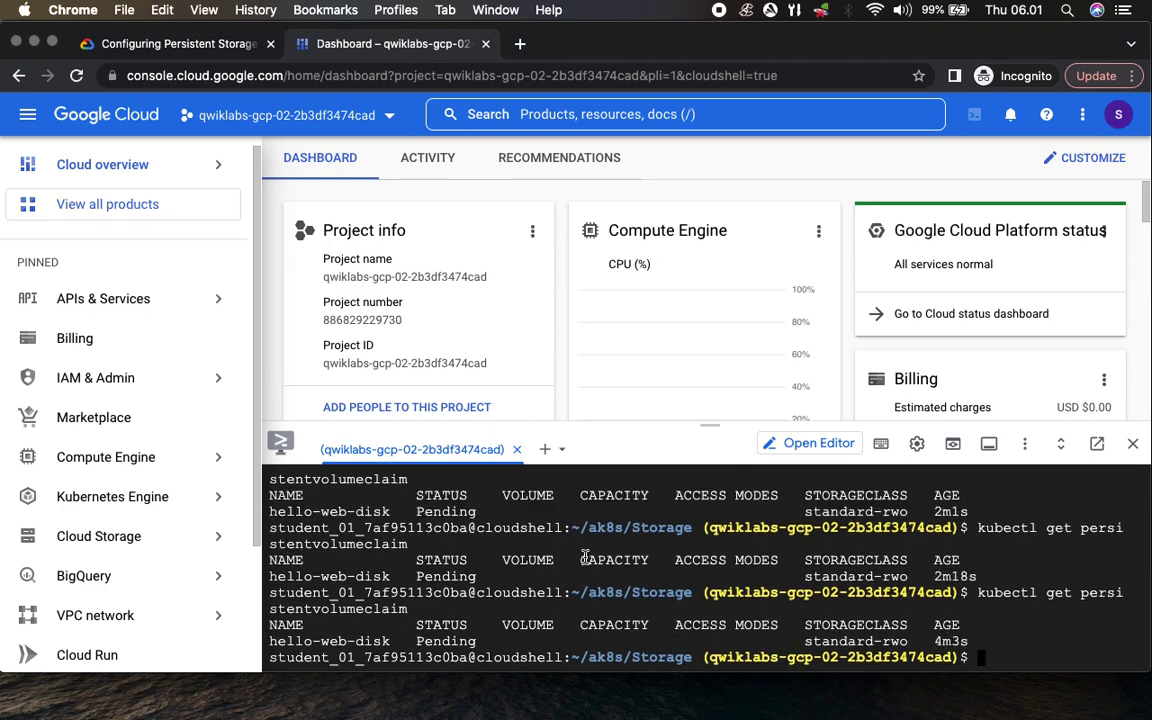
- Create the Pod with the volume by running Task 2's kubectl apply -f pod-volume-demo.yaml command in Cloud Shell
{"action": "left_click", "coordinate": [180, 45]}
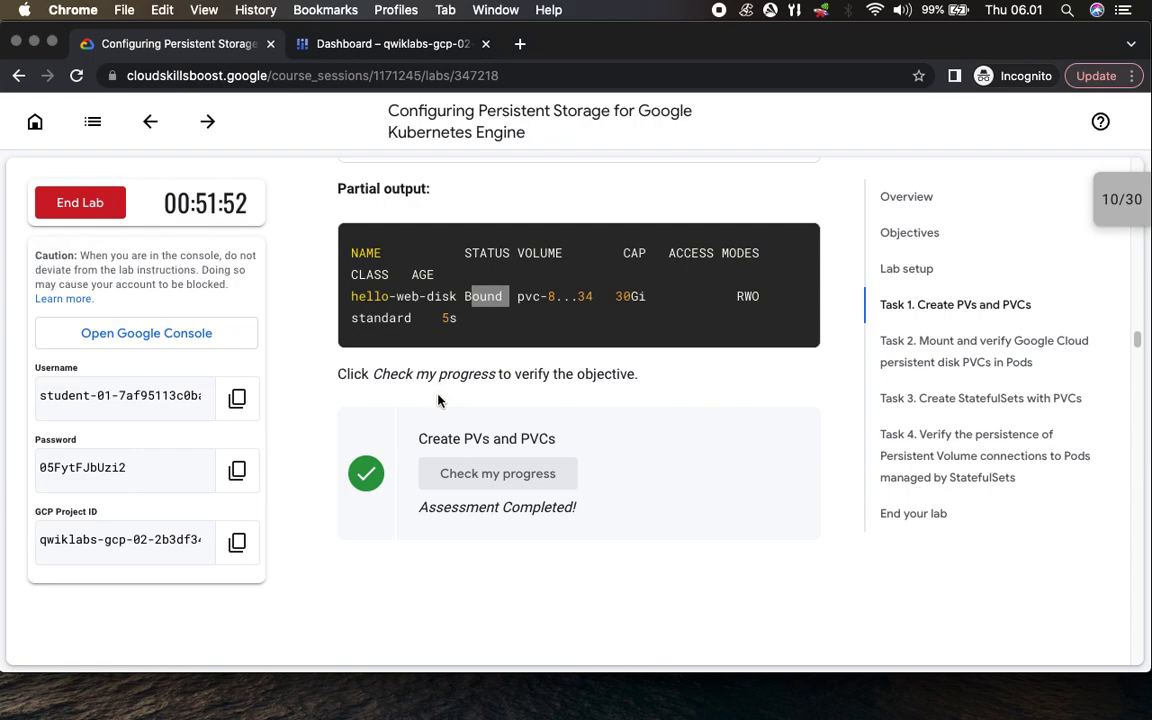
{"action": "scroll", "coordinate": [725, 490], "scroll_direction": "down", "scroll_amount": 4}
{"action": "scroll", "coordinate": [727, 498], "scroll_direction": "down", "scroll_amount": 1}
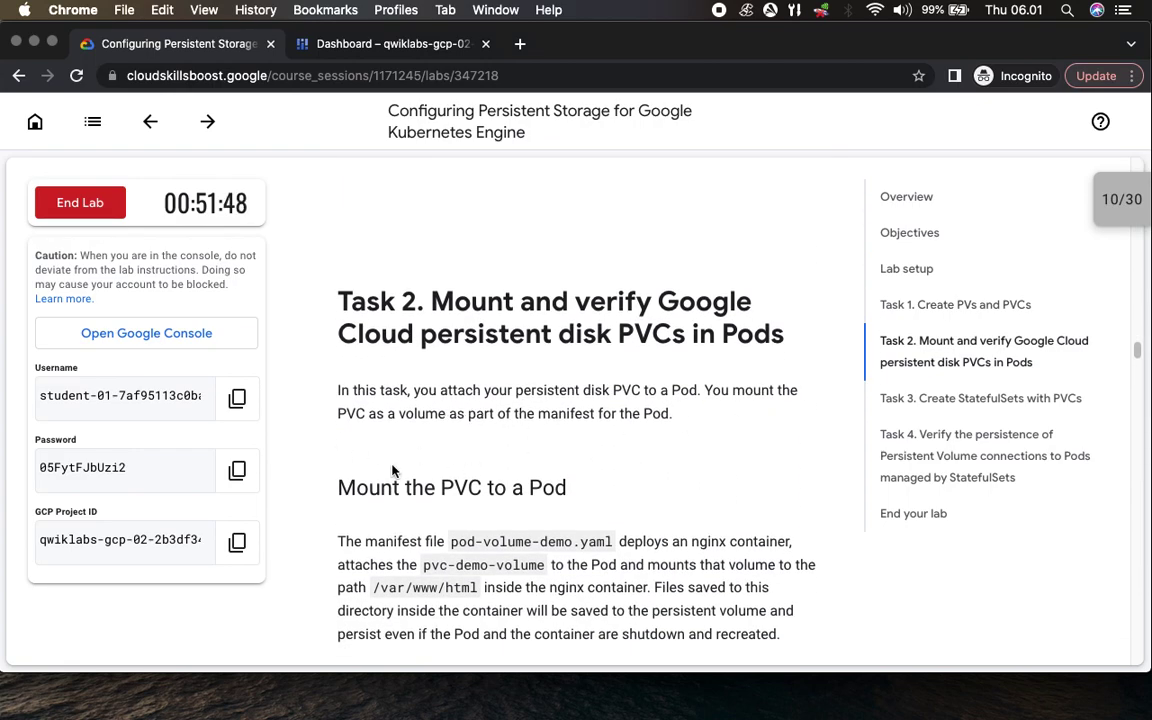
{"action": "scroll", "coordinate": [370, 470], "scroll_direction": "down", "scroll_amount": 3}
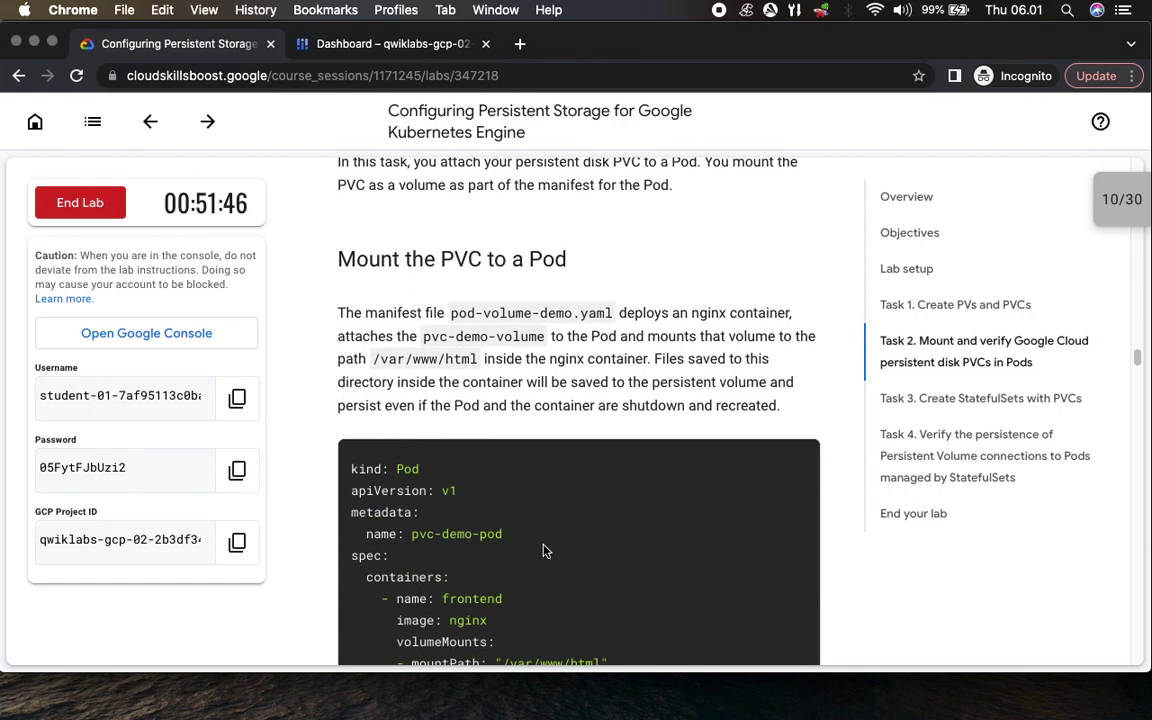
{"action": "scroll", "coordinate": [589, 574], "scroll_direction": "down", "scroll_amount": 4}
{"action": "scroll", "coordinate": [588, 568], "scroll_direction": "down", "scroll_amount": 5}
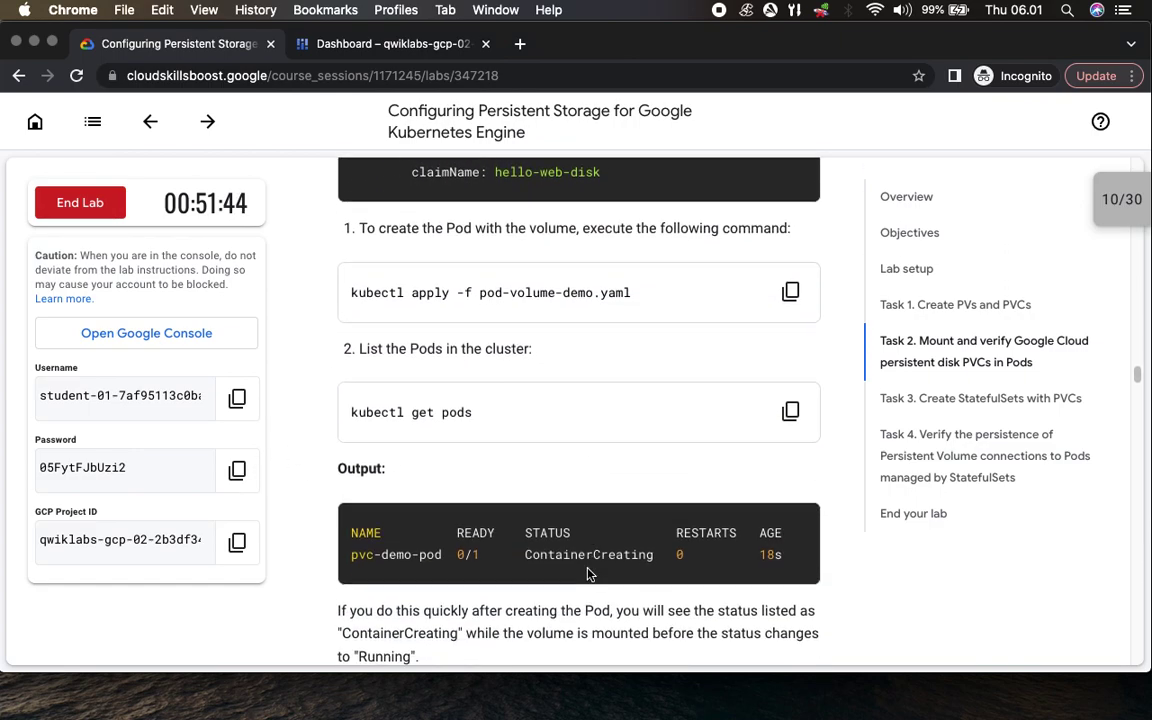
{"action": "left_click", "coordinate": [789, 246]}
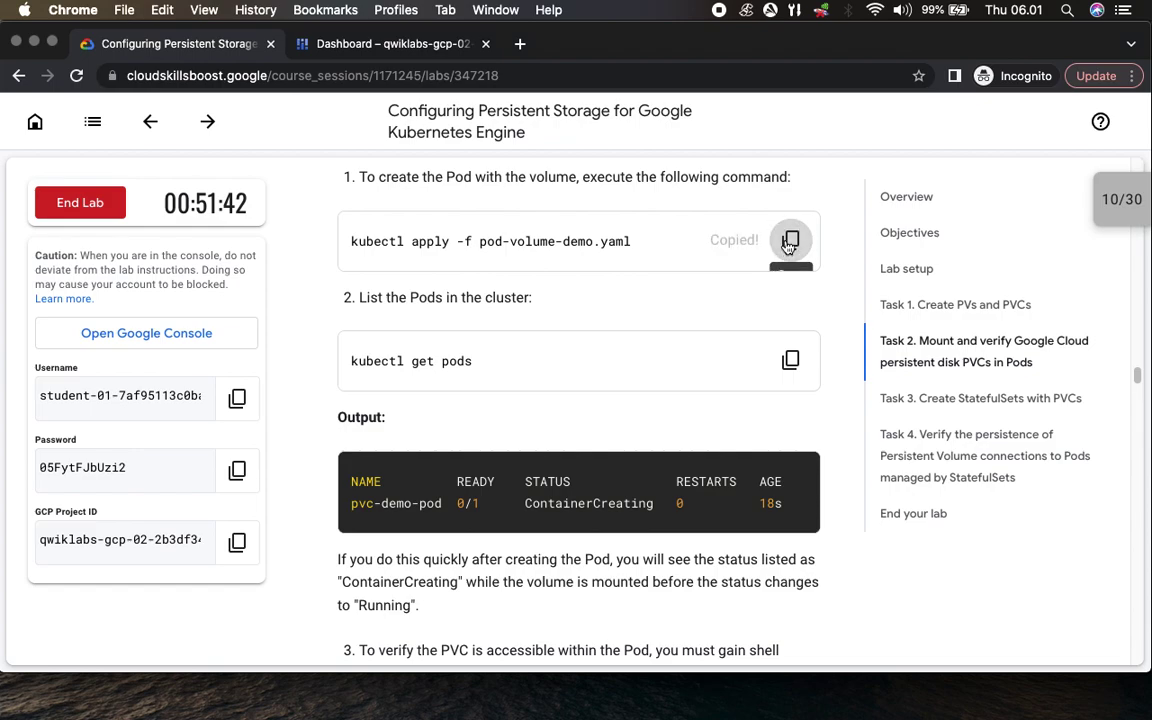
{"action": "left_click", "coordinate": [413, 45]}
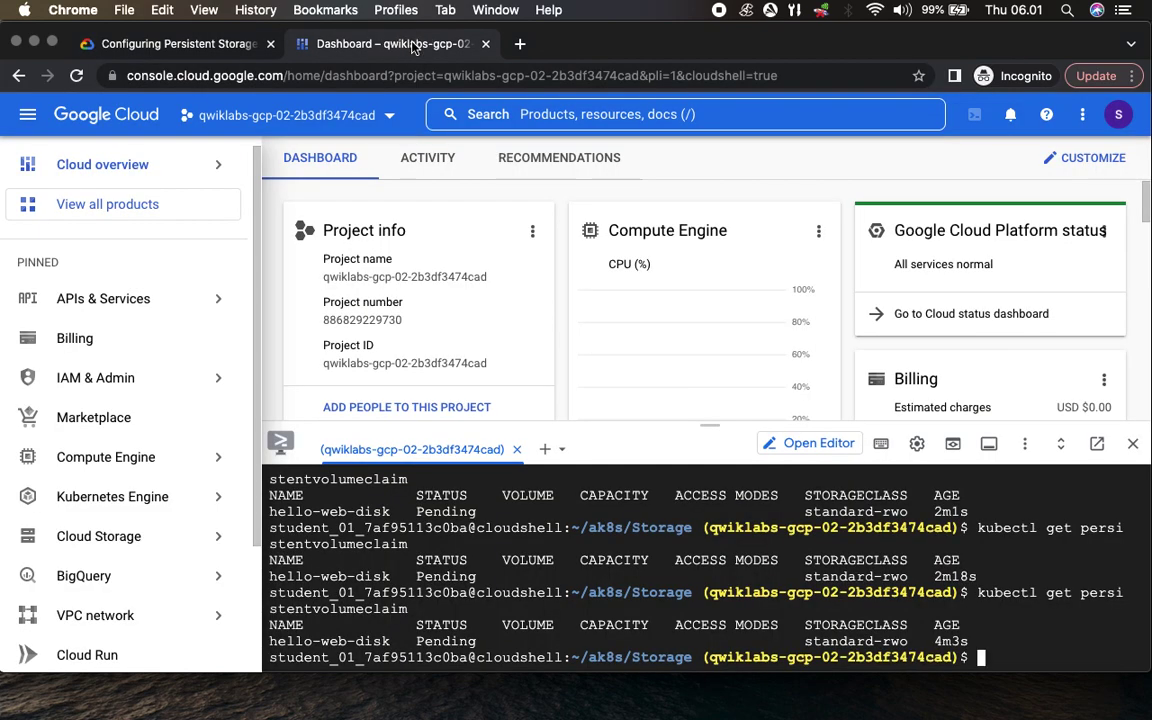
{"action": "key", "text": "super+v"}
{"action": "key", "text": "Return"}
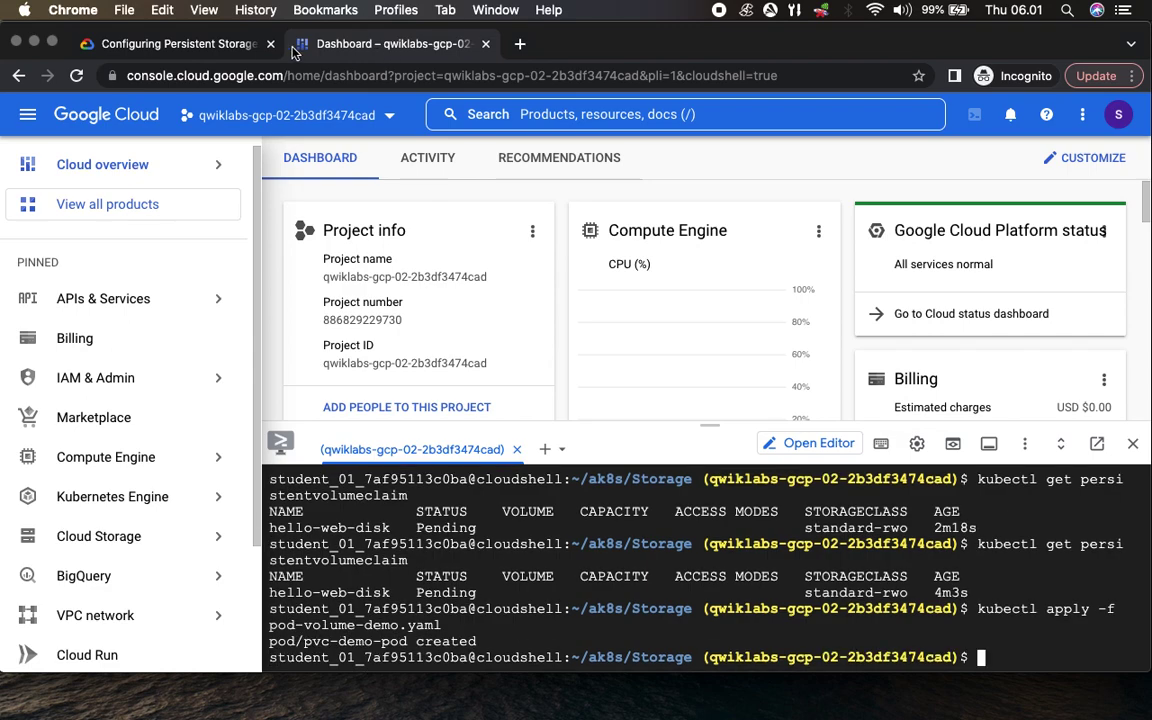
- List the Pods in the cluster with the lab's kubectl get pods command and inspect the READY value of pvc-demo-pod
{"action": "left_click", "coordinate": [190, 44]}
{"action": "left_click", "coordinate": [791, 360]}
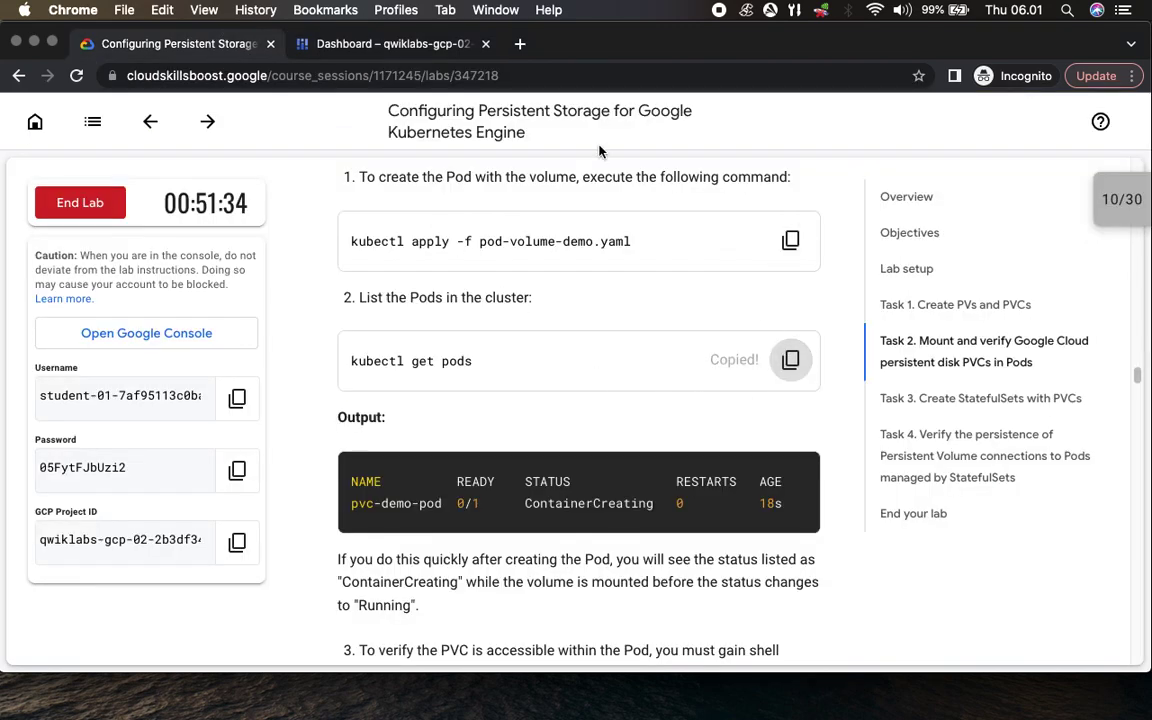
{"action": "left_click", "coordinate": [430, 44]}
{"action": "key", "text": "super+v"}
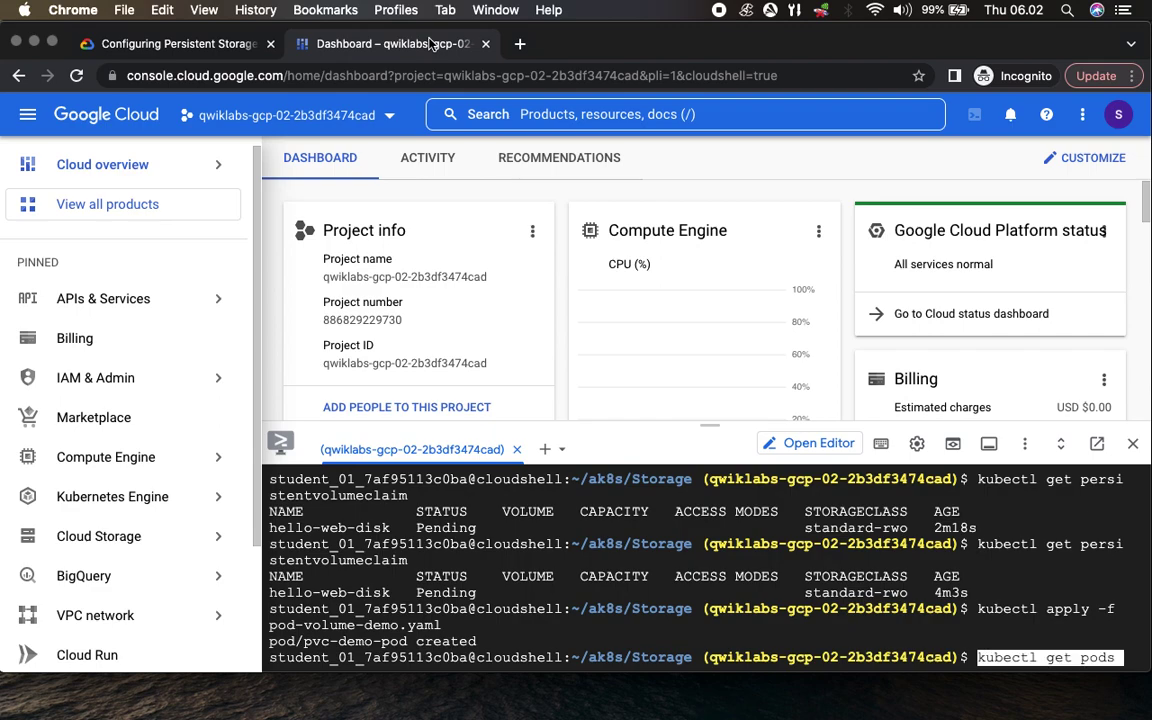
{"action": "key", "text": "Return"}
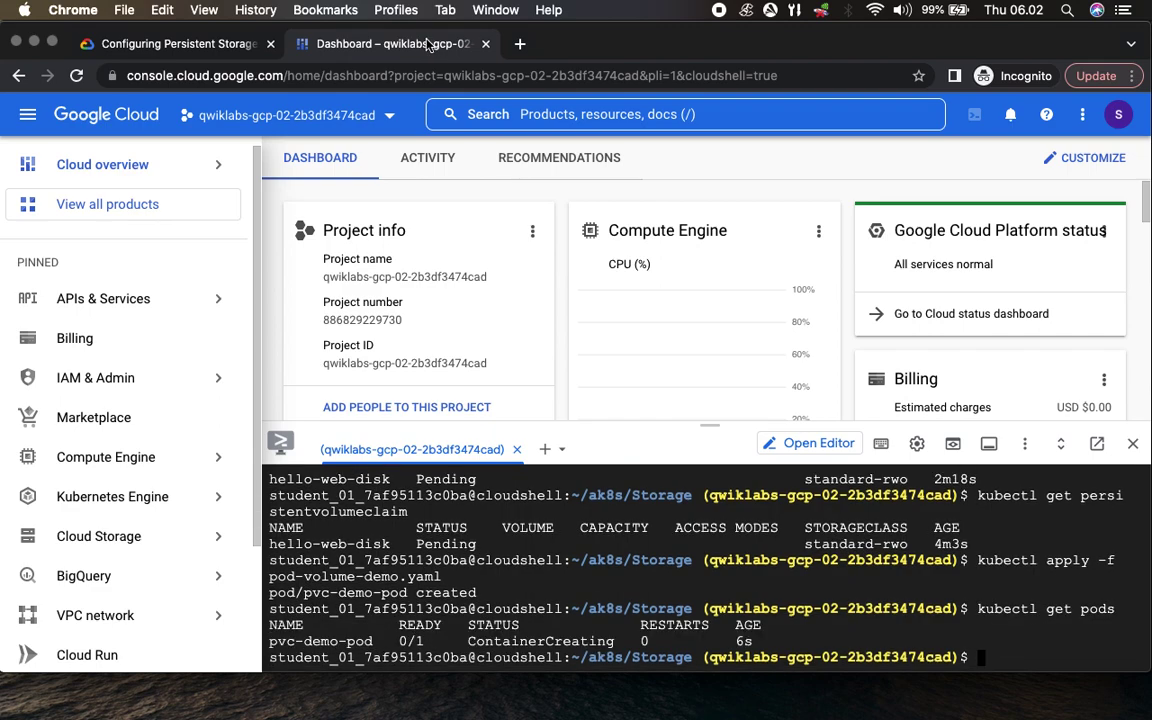
{"action": "double_click", "coordinate": [399, 645]}
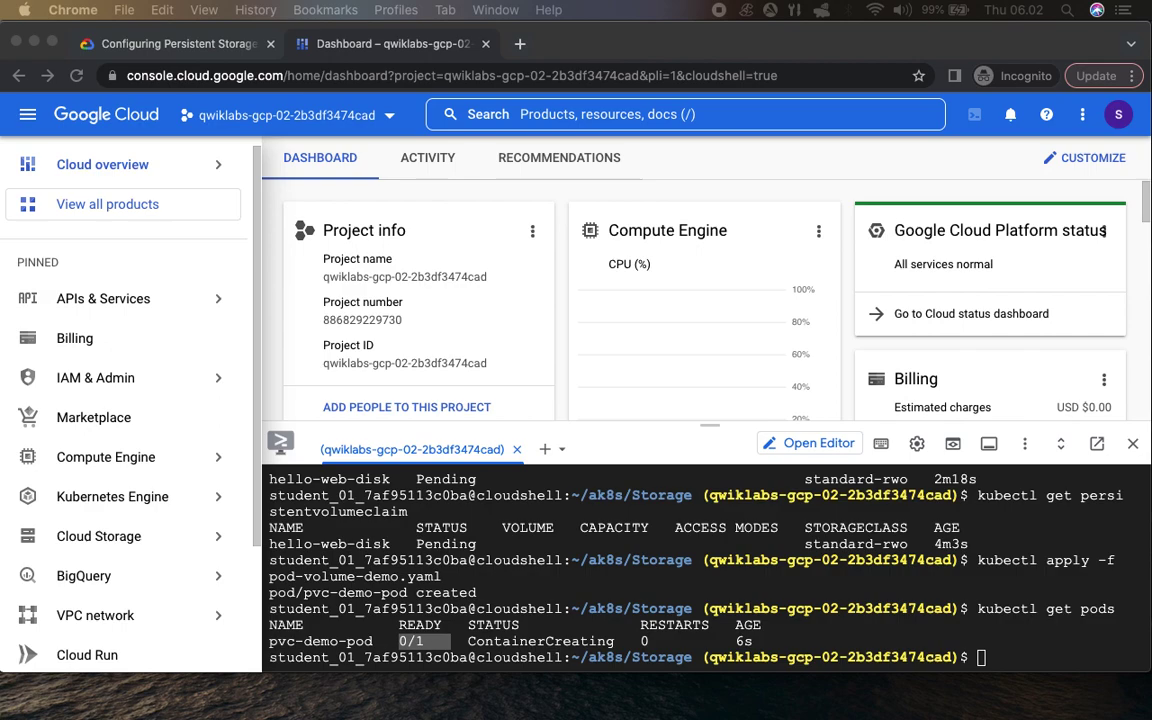
{"action": "left_click", "coordinate": [1057, 650]}
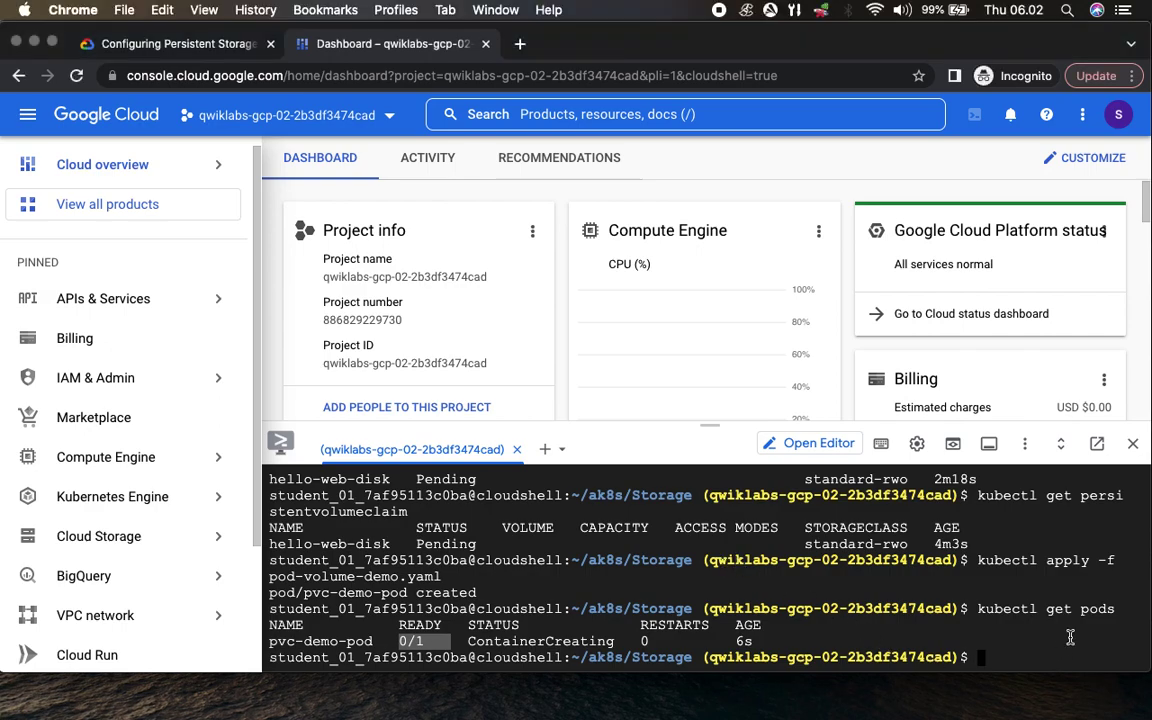
- Rerun kubectl get pods in Cloud Shell and check the READY and STATUS values of pvc-demo-pod
{"action": "key", "text": "Up"}
{"action": "key", "text": "Return"}
{"action": "left_click_drag", "start_coordinate": [373, 574], "coordinate": [882, 592]}
- Start a shell session inside the Pod by running the lab's kubectl exec -it pvc-demo-pod -- sh command in Cloud Shell
{"action": "left_click", "coordinate": [229, 53]}
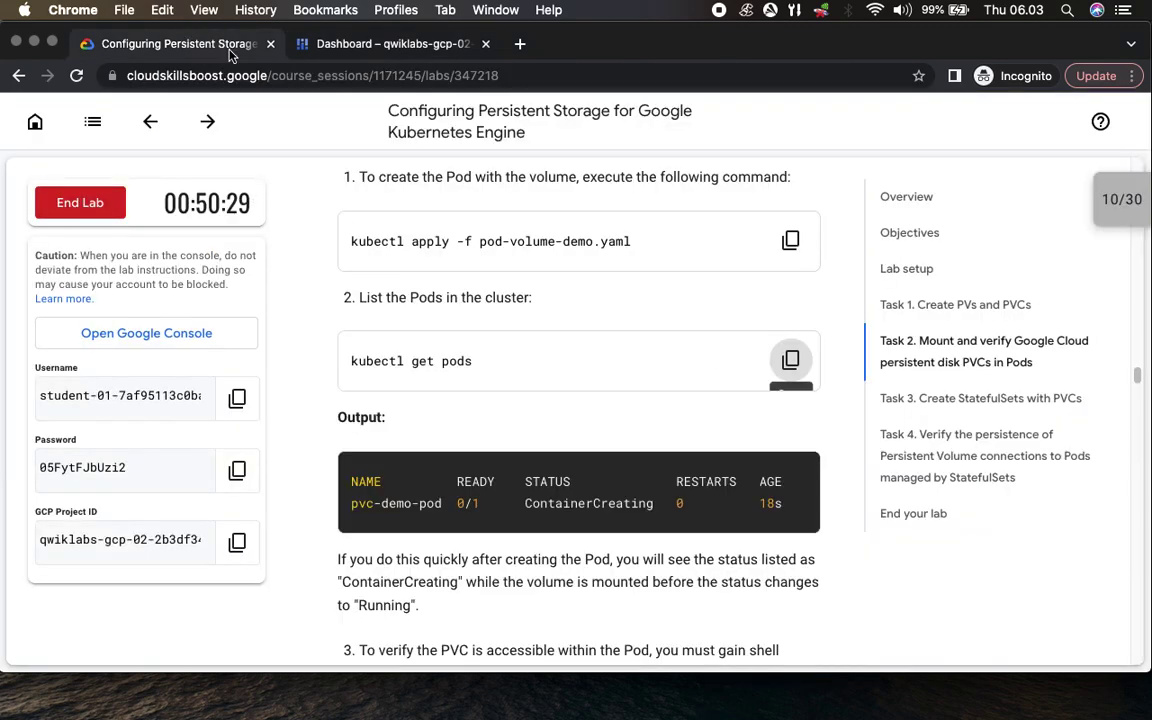
{"action": "scroll", "coordinate": [581, 476], "scroll_direction": "down", "scroll_amount": 3}
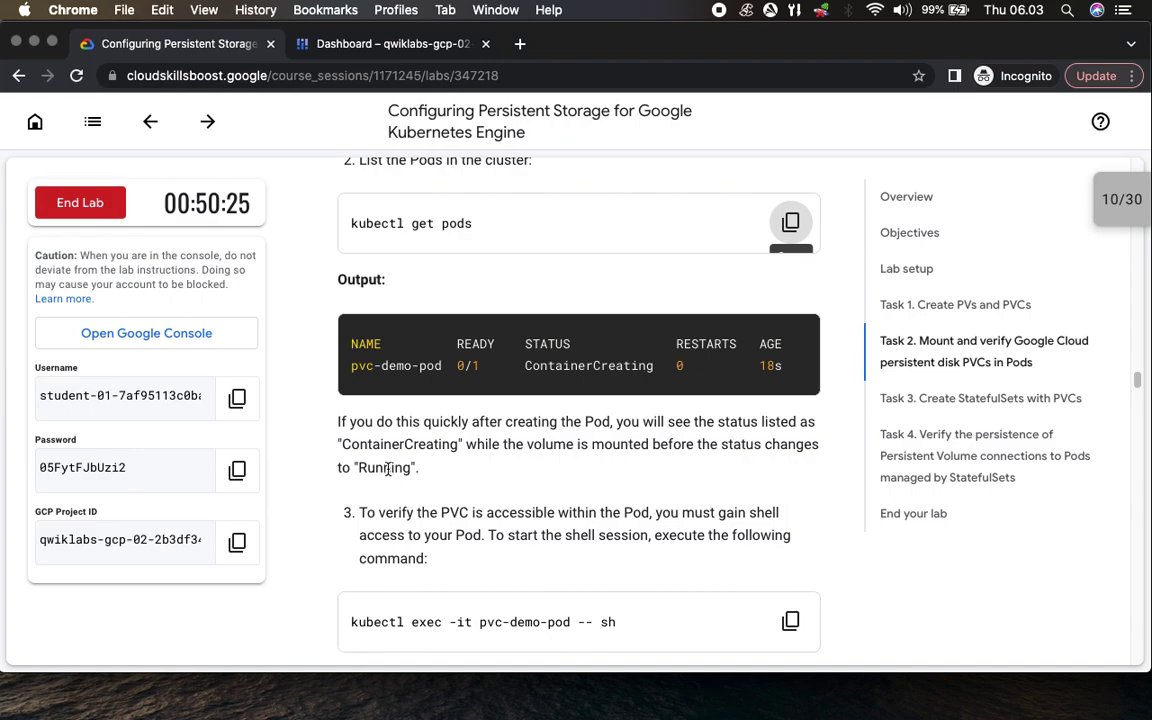
{"action": "scroll", "coordinate": [434, 550], "scroll_direction": "down", "scroll_amount": 4}
{"action": "scroll", "coordinate": [434, 550], "scroll_direction": "down", "scroll_amount": 2}
{"action": "left_click", "coordinate": [790, 344]}
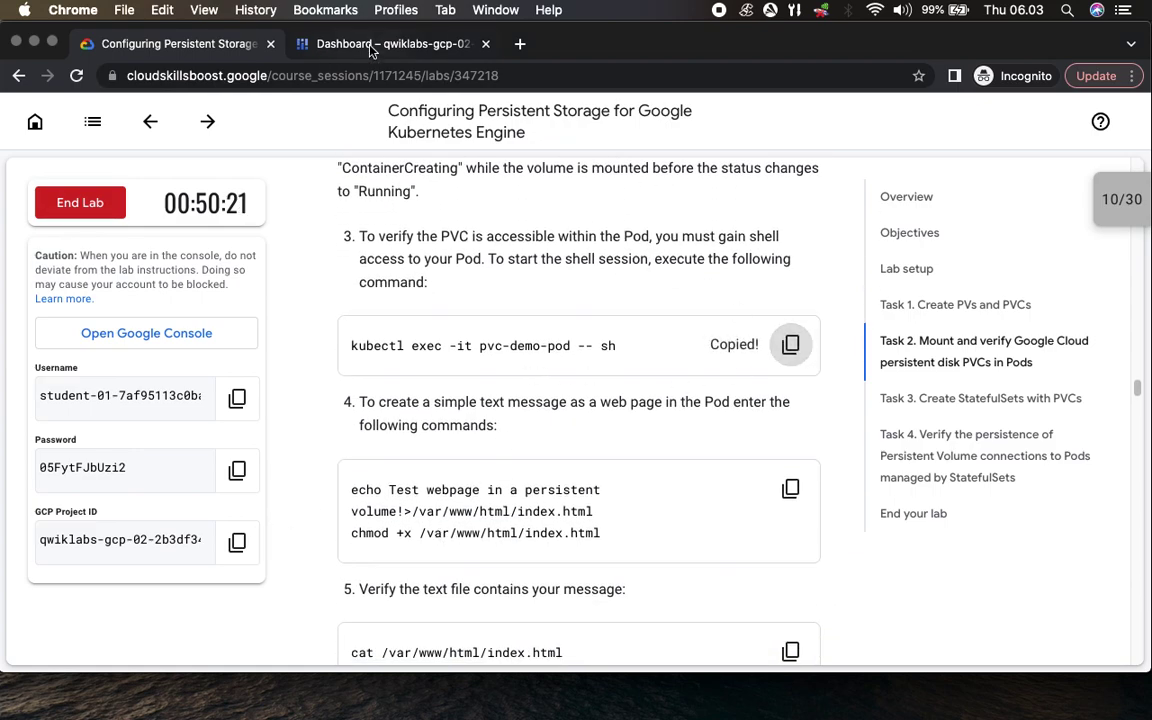
{"action": "left_click", "coordinate": [370, 44]}
{"action": "key", "text": "super+v"}
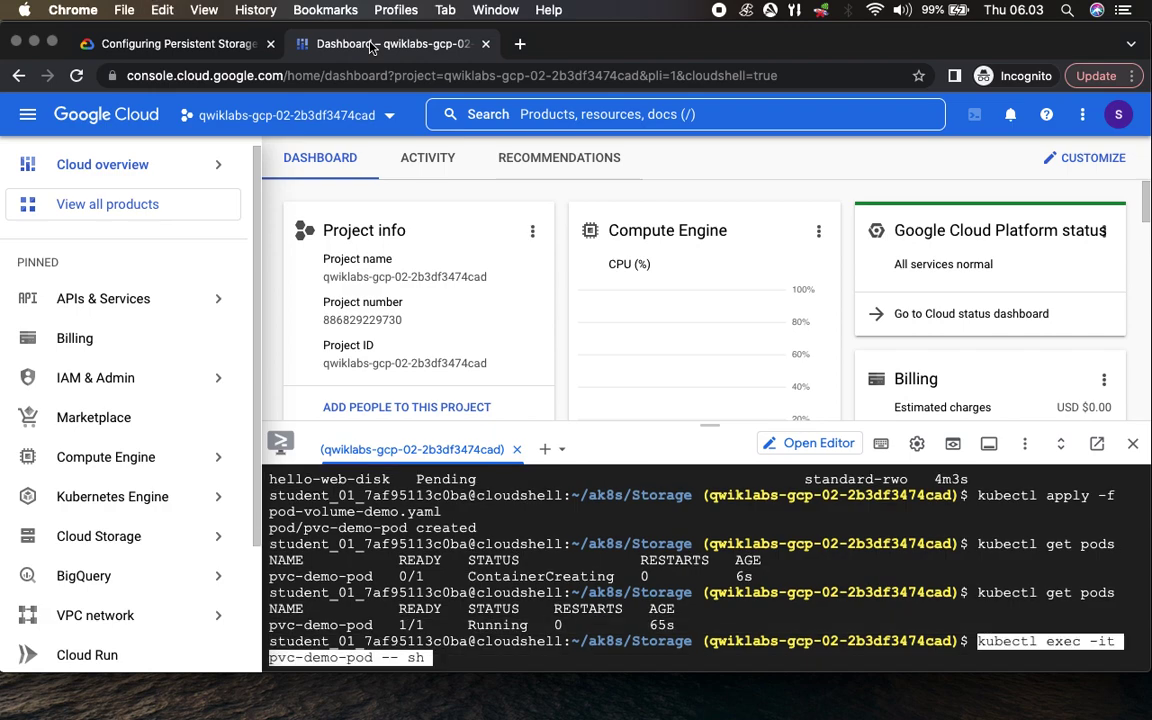
{"action": "key", "text": "Return"}
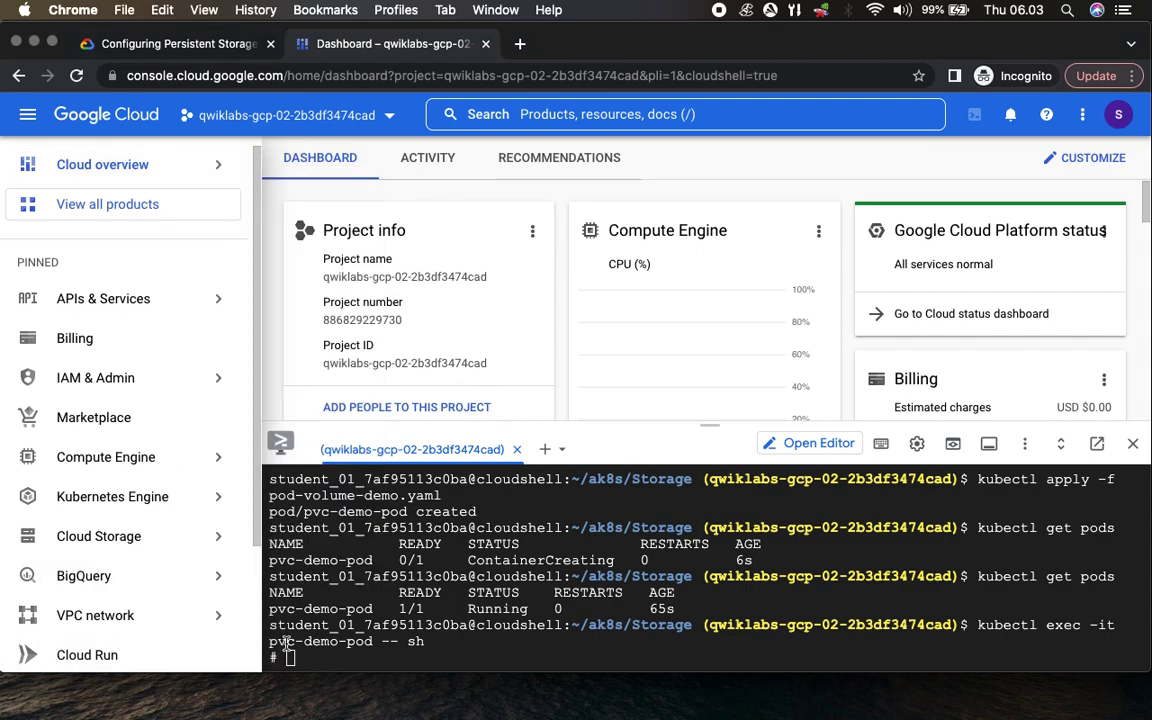
- Run step 4's echo and chmod commands in the Pod shell to create the test web page /var/www/html/index.html
{"action": "left_click", "coordinate": [188, 44]}
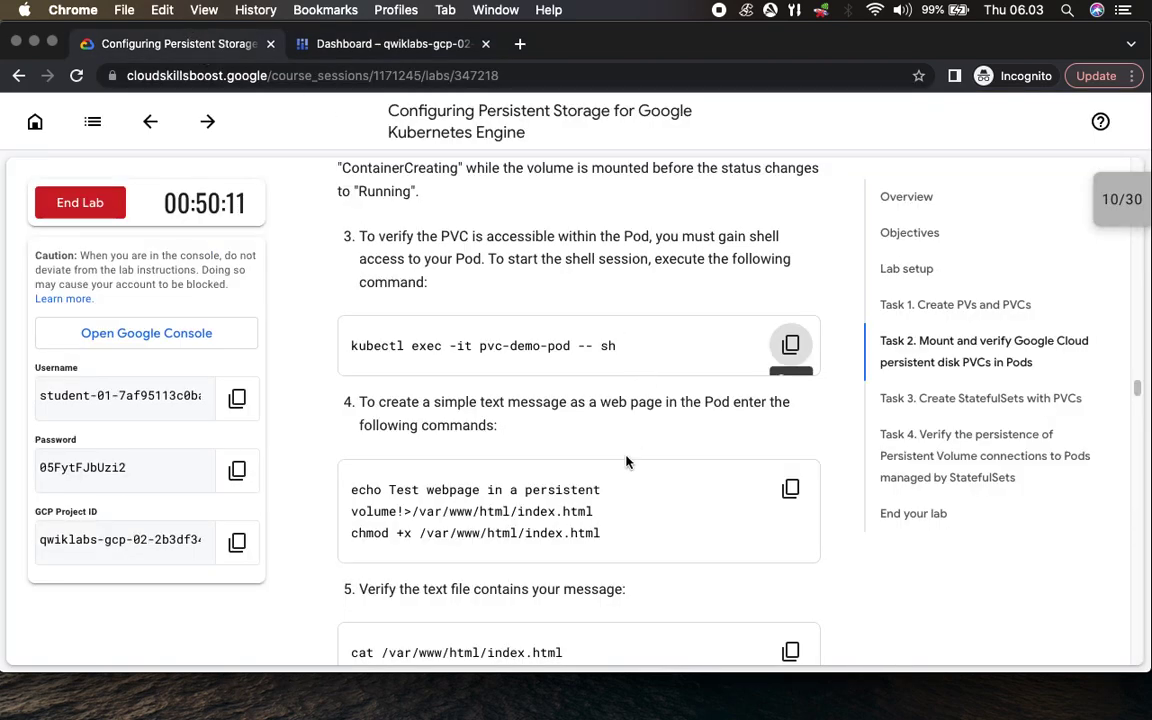
{"action": "scroll", "coordinate": [626, 461], "scroll_direction": "down", "scroll_amount": 5}
{"action": "left_click", "coordinate": [790, 274]}
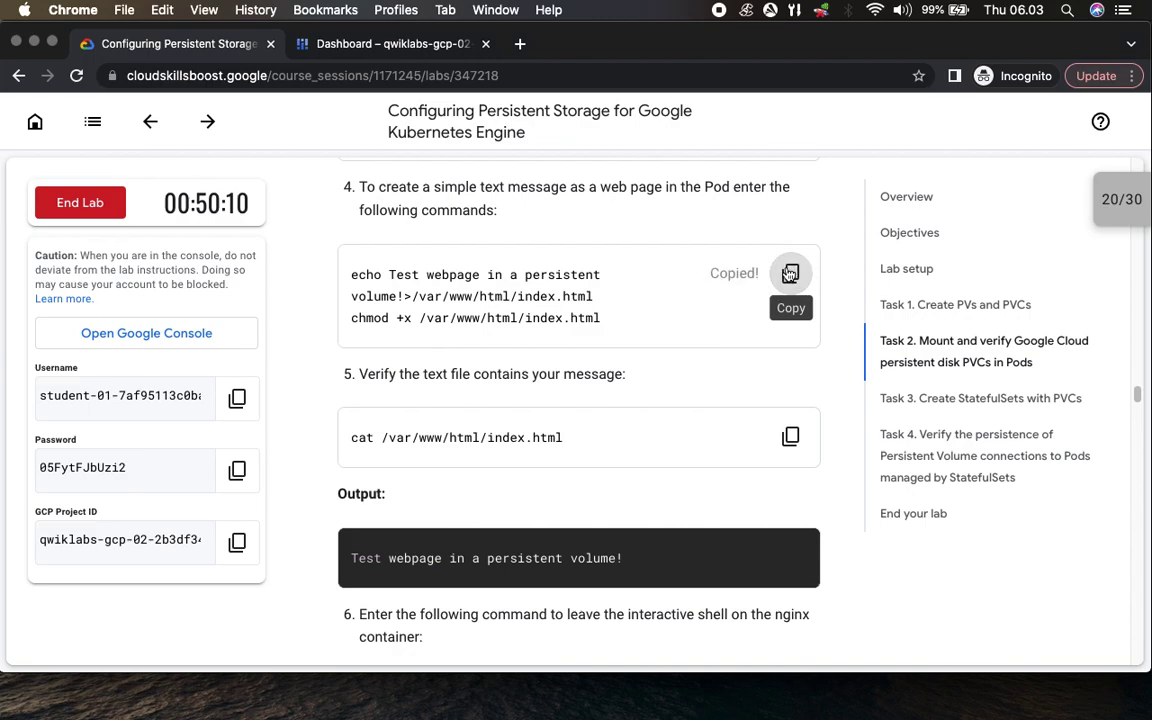
{"action": "left_click", "coordinate": [376, 43]}
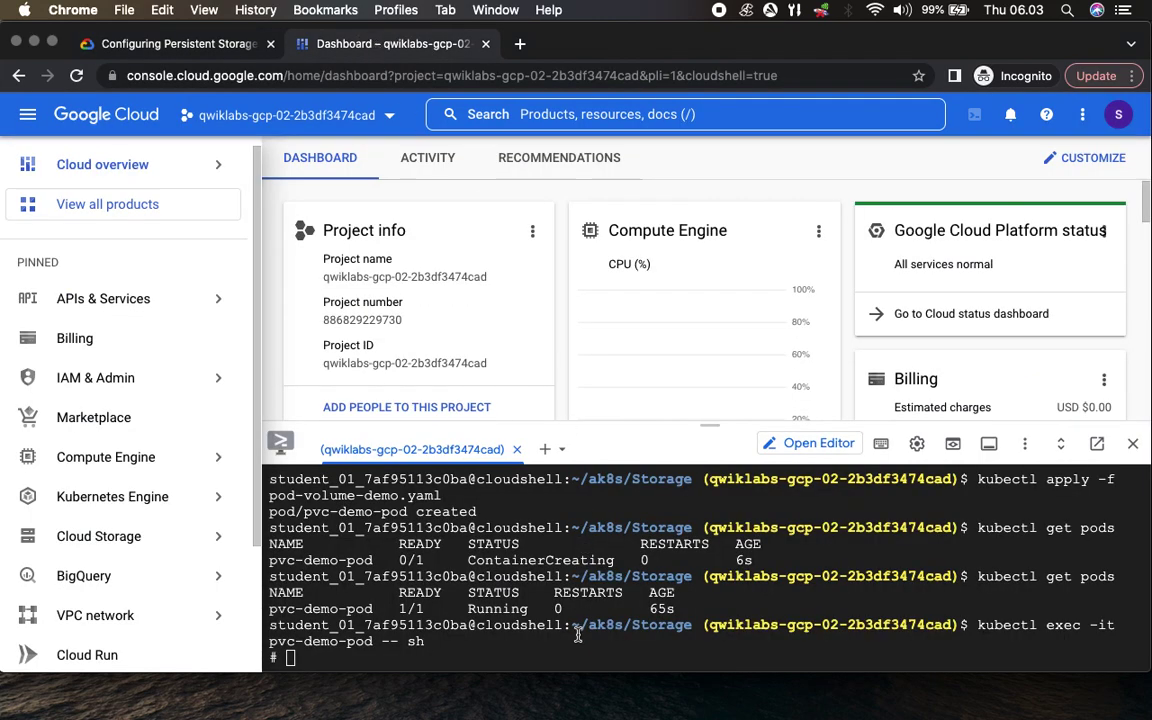
{"action": "key", "text": "super+v"}
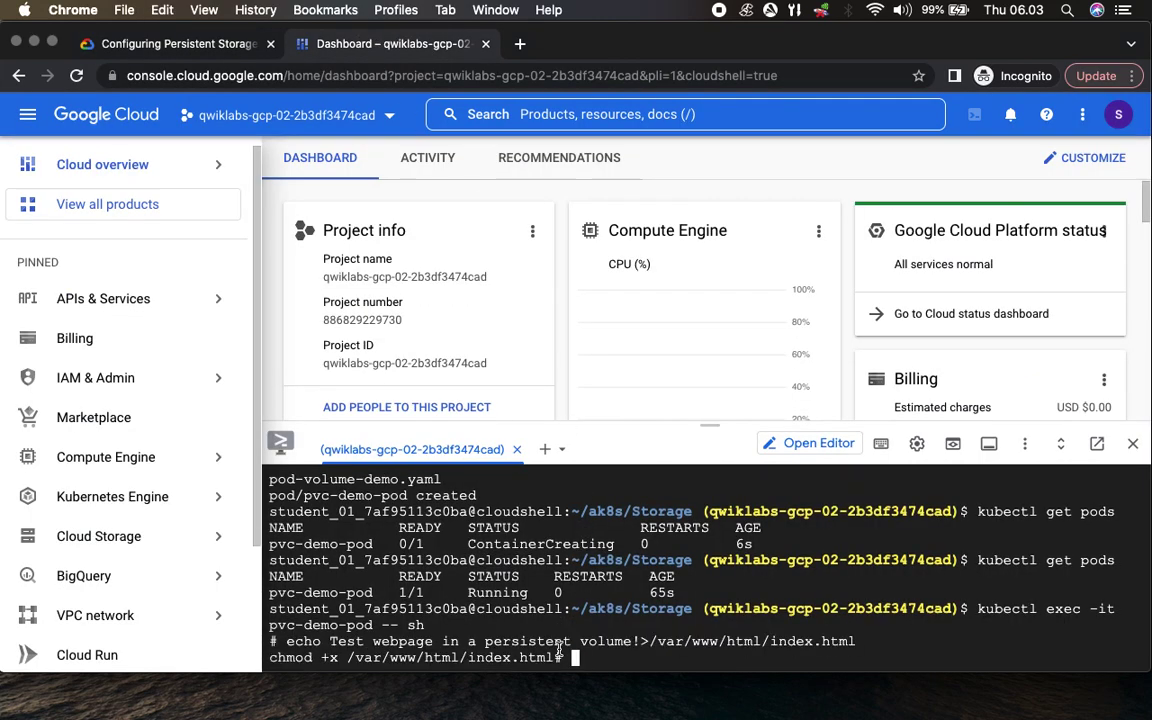
{"action": "key", "text": "Return"}
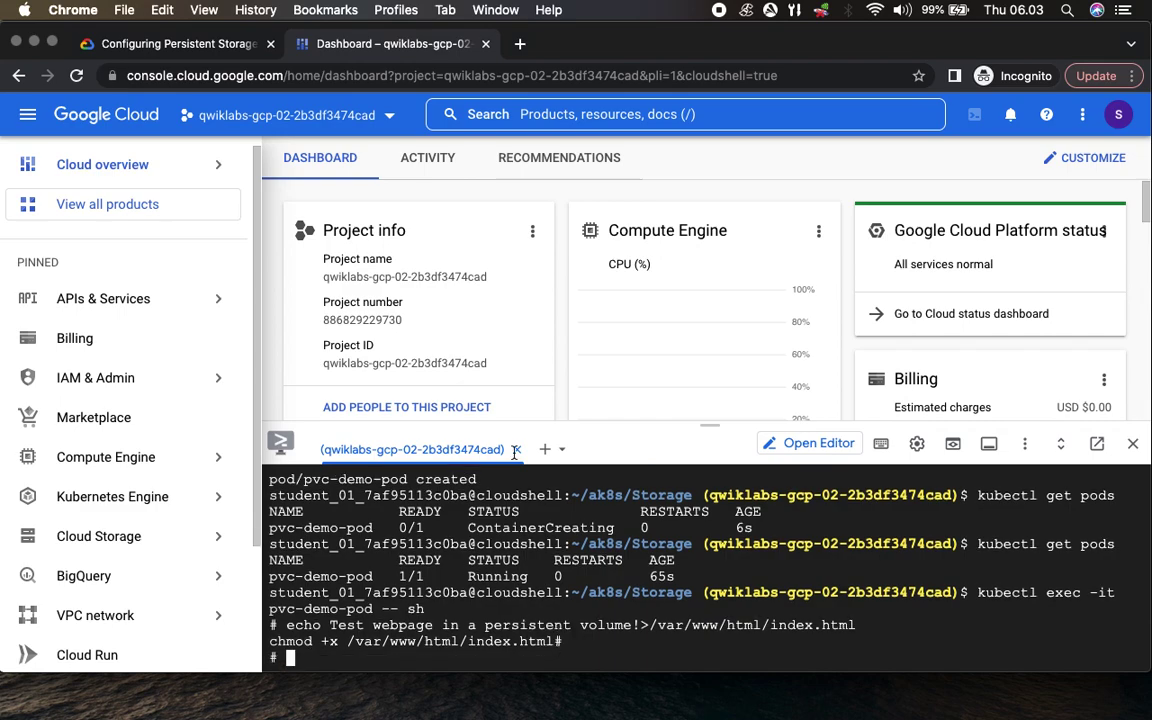
- Verify the message in the text file by running the lab's cat /var/www/html/index.html command in the Pod shell
{"action": "left_click", "coordinate": [171, 40]}
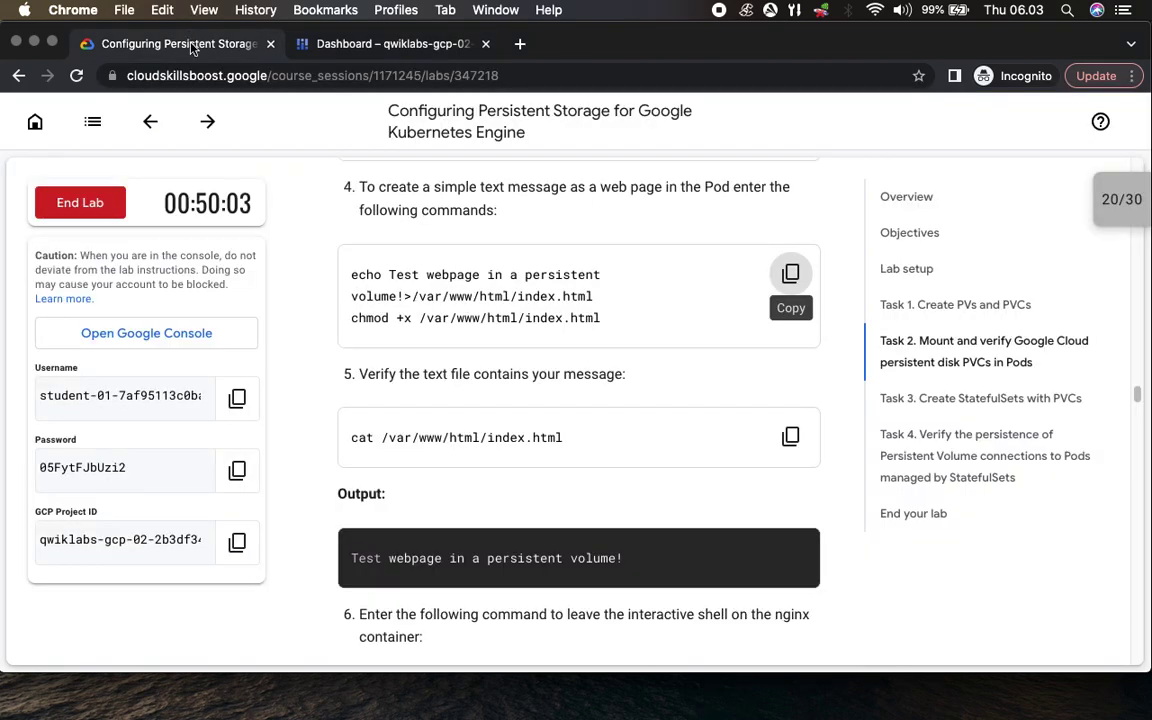
{"action": "left_click", "coordinate": [790, 436]}
{"action": "left_click", "coordinate": [415, 48]}
{"action": "key", "text": "super+v"}
{"action": "key", "text": "Return"}
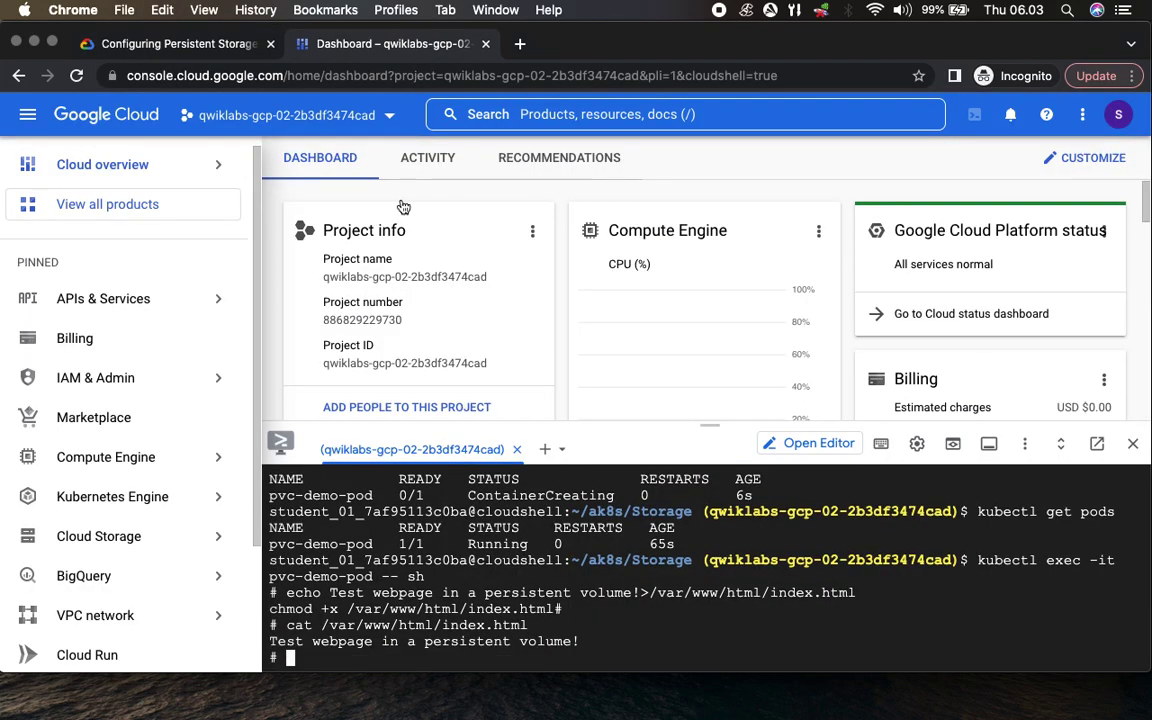
{"action": "left_click_drag", "start_coordinate": [452, 641], "coordinate": [611, 637]}
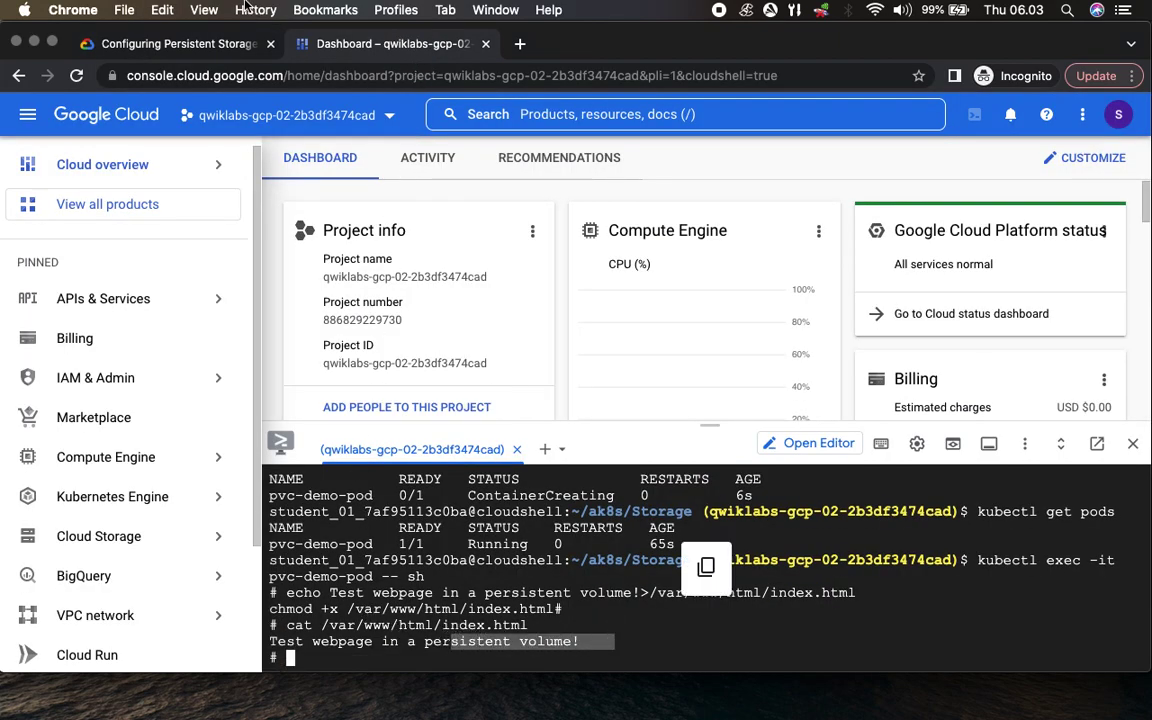
- Leave the interactive shell on the nginx container with step 6's exit command
{"action": "left_click", "coordinate": [175, 44]}
{"action": "scroll", "coordinate": [731, 523], "scroll_direction": "down", "scroll_amount": 3}
{"action": "scroll", "coordinate": [731, 523], "scroll_direction": "down", "scroll_amount": 5}
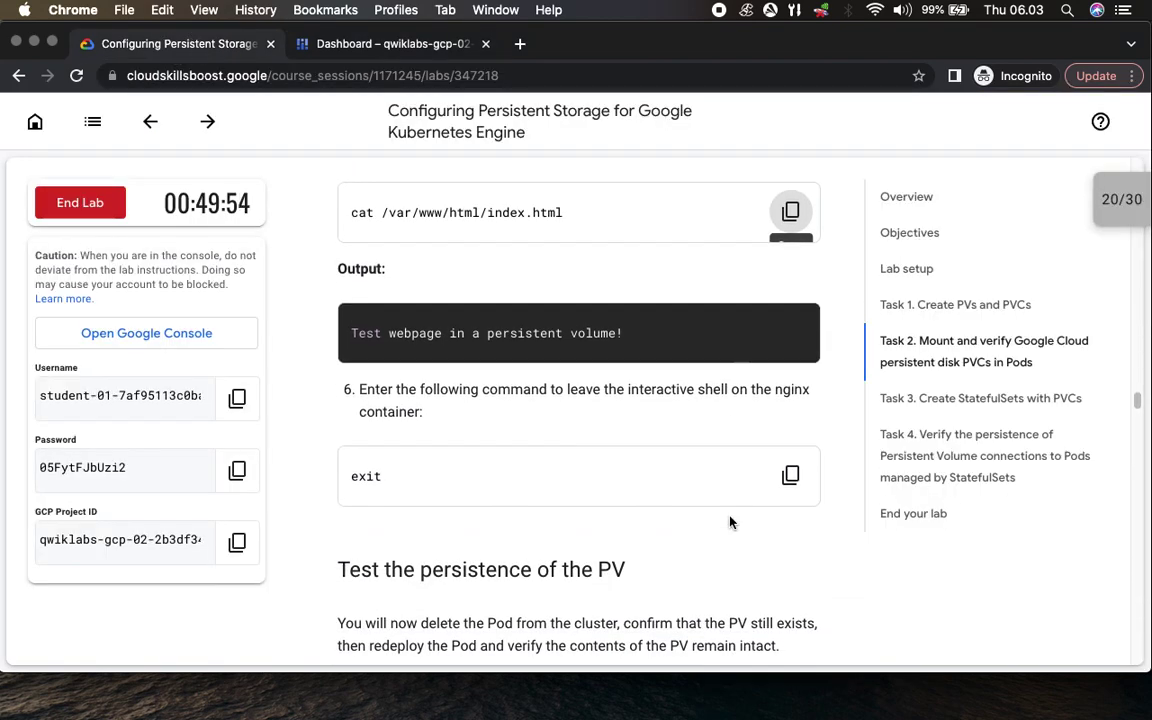
{"action": "left_click", "coordinate": [790, 262]}
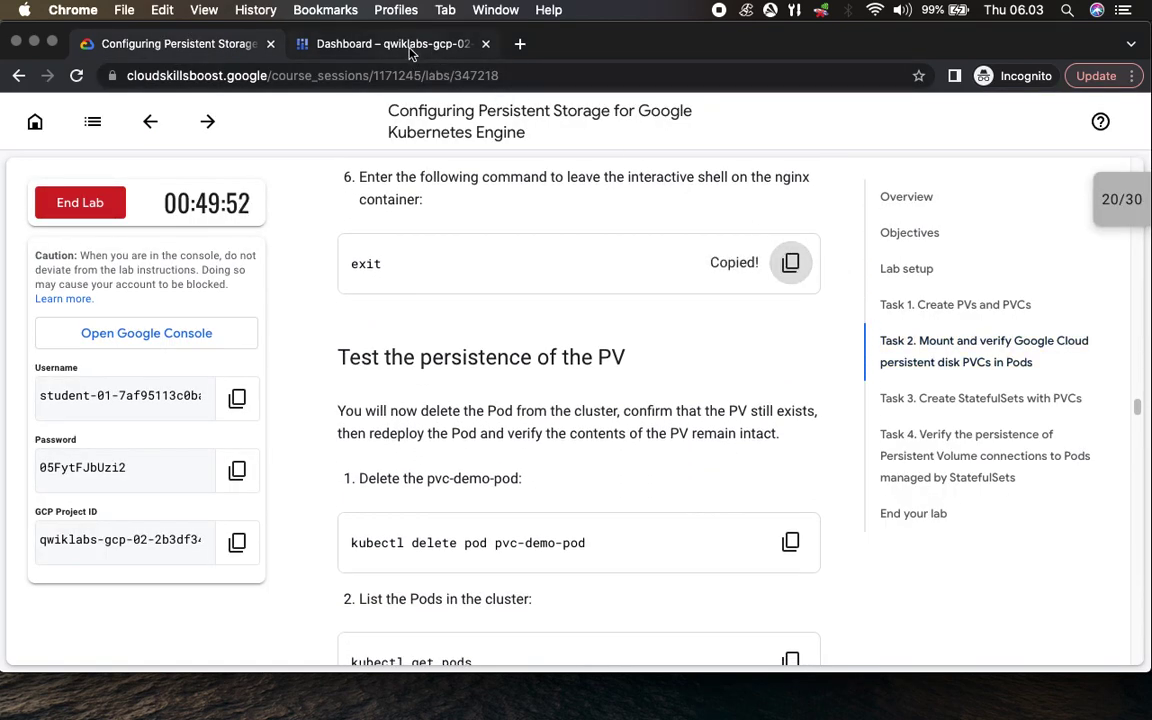
{"action": "left_click", "coordinate": [405, 45]}
{"action": "key", "text": "super+v"}
{"action": "key", "text": "Return"}
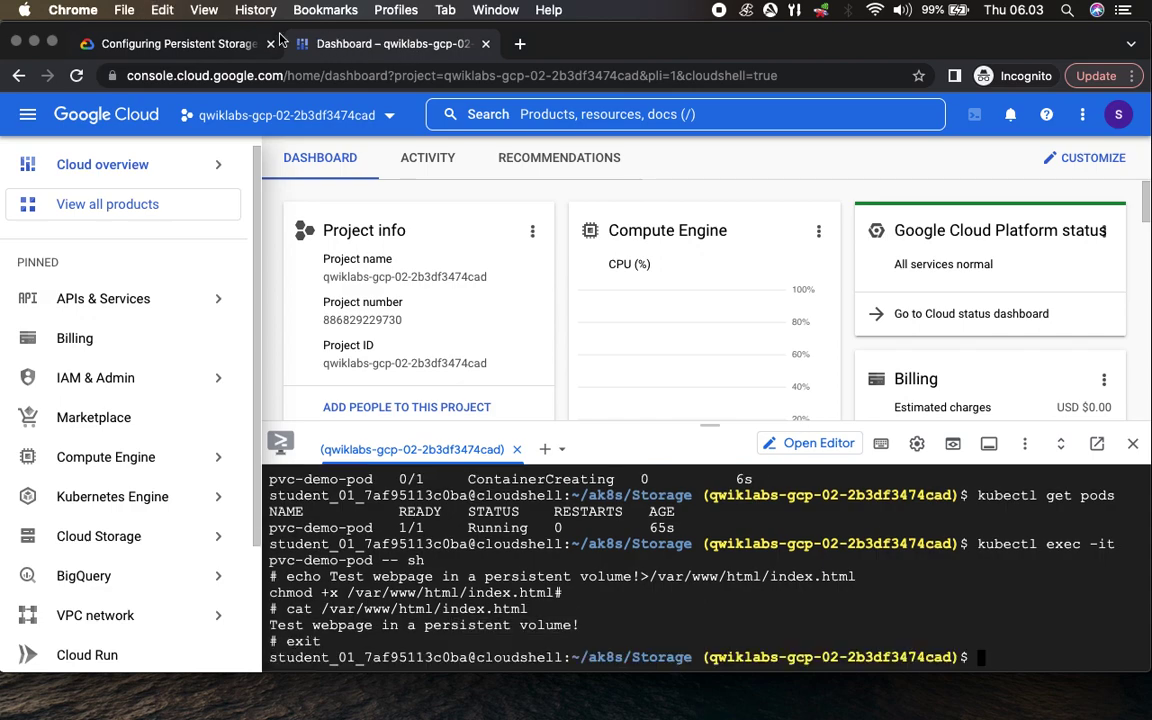
- Delete the Pod by running the persistence test's kubectl delete pod pvc-demo-pod command in Cloud Shell
{"action": "left_click", "coordinate": [169, 48]}
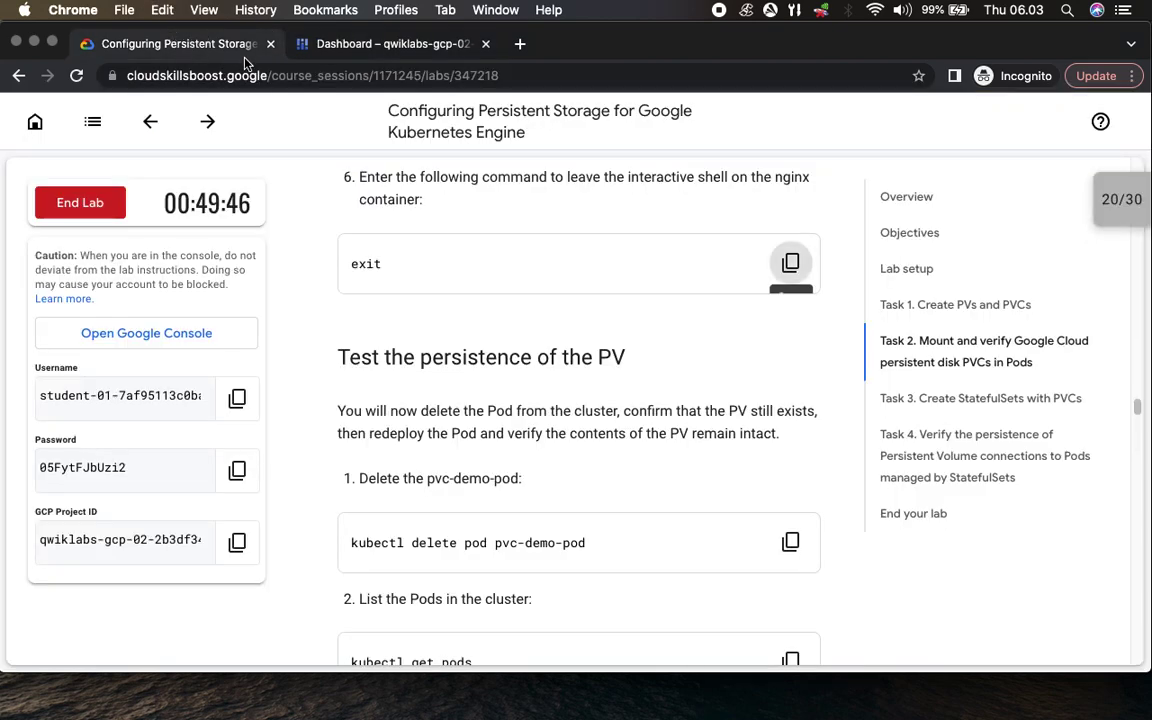
{"action": "scroll", "coordinate": [589, 274], "scroll_direction": "down", "scroll_amount": 3}
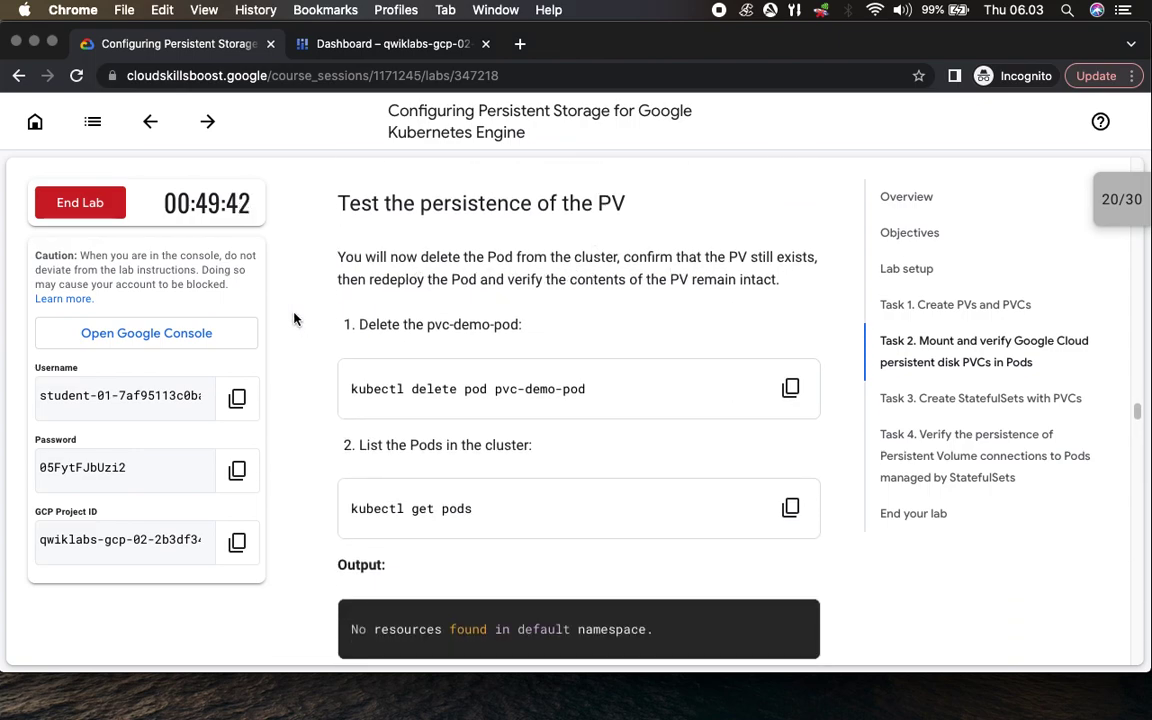
{"action": "scroll", "coordinate": [599, 387], "scroll_direction": "down", "scroll_amount": 3}
{"action": "left_click", "coordinate": [793, 257]}
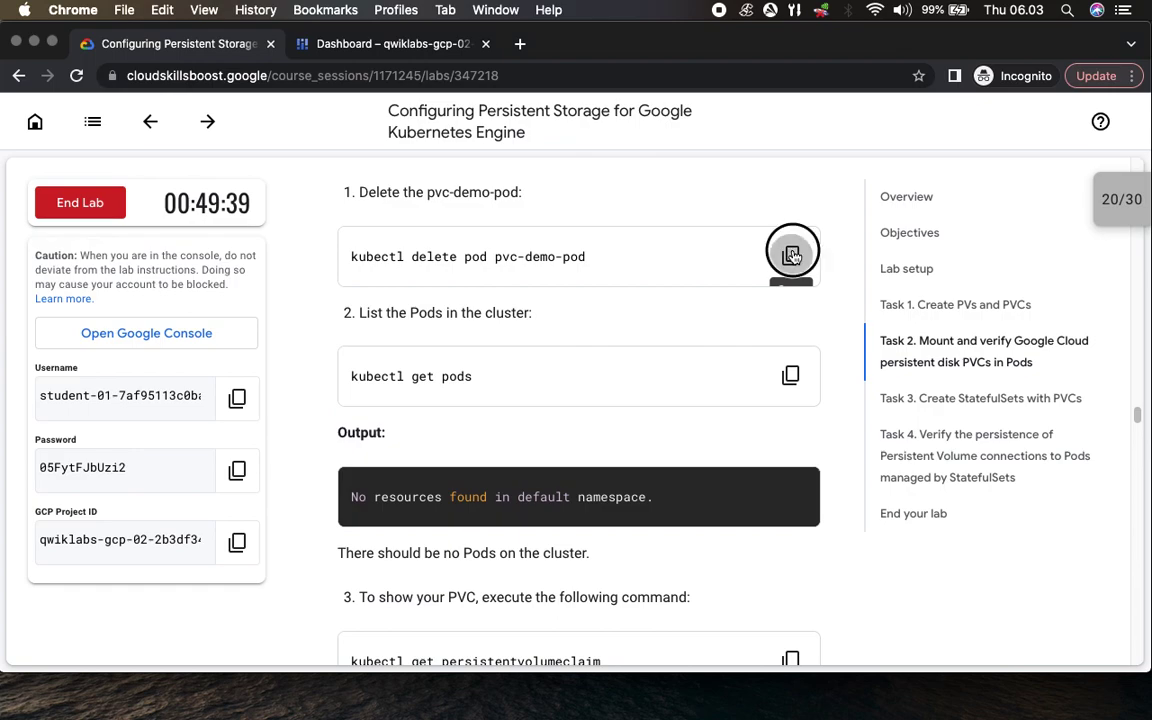
{"action": "left_click", "coordinate": [418, 47]}
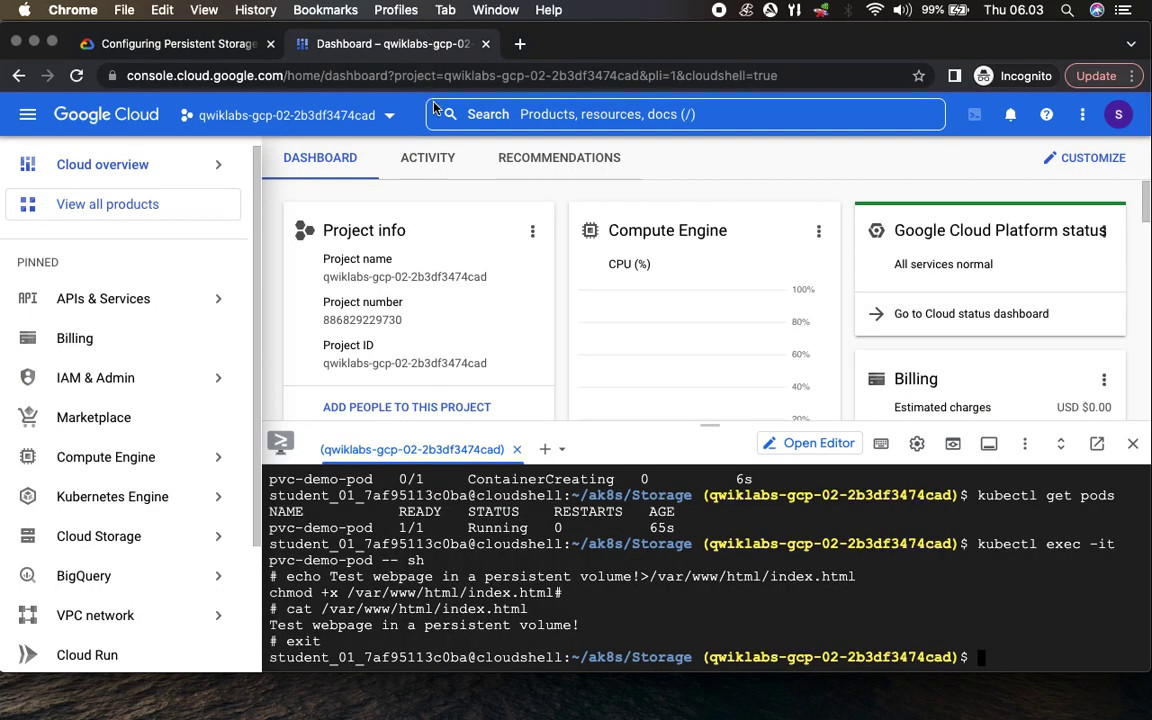
{"action": "key", "text": "super+v"}
{"action": "key", "text": "Return"}
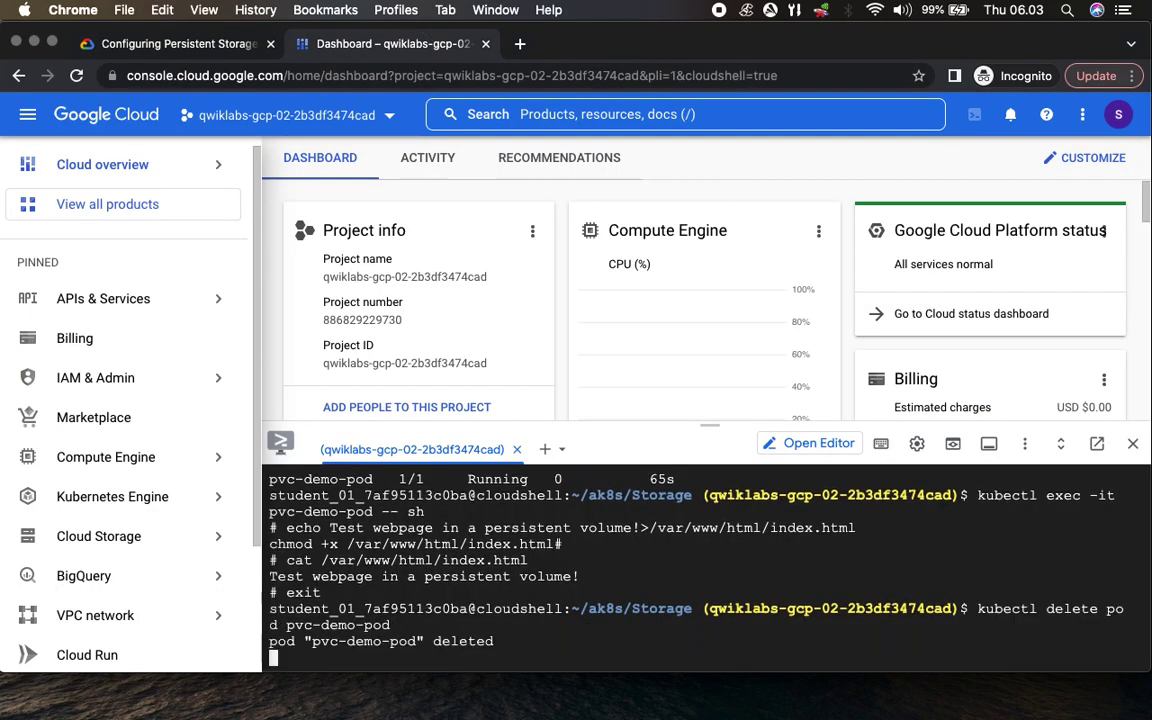
- List the cluster's Pods with step 2's kubectl get pods command to check for remaining Pods after the deletion
{"action": "left_click", "coordinate": [230, 48]}
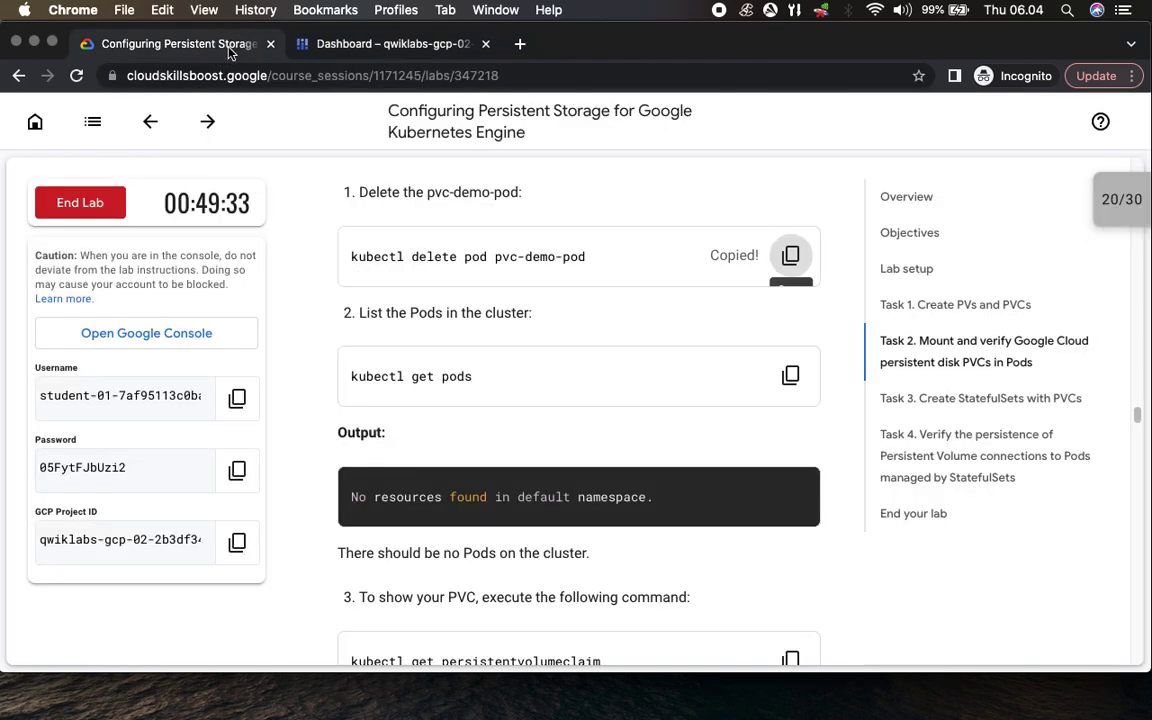
{"action": "left_click", "coordinate": [789, 378]}
{"action": "left_click", "coordinate": [400, 44]}
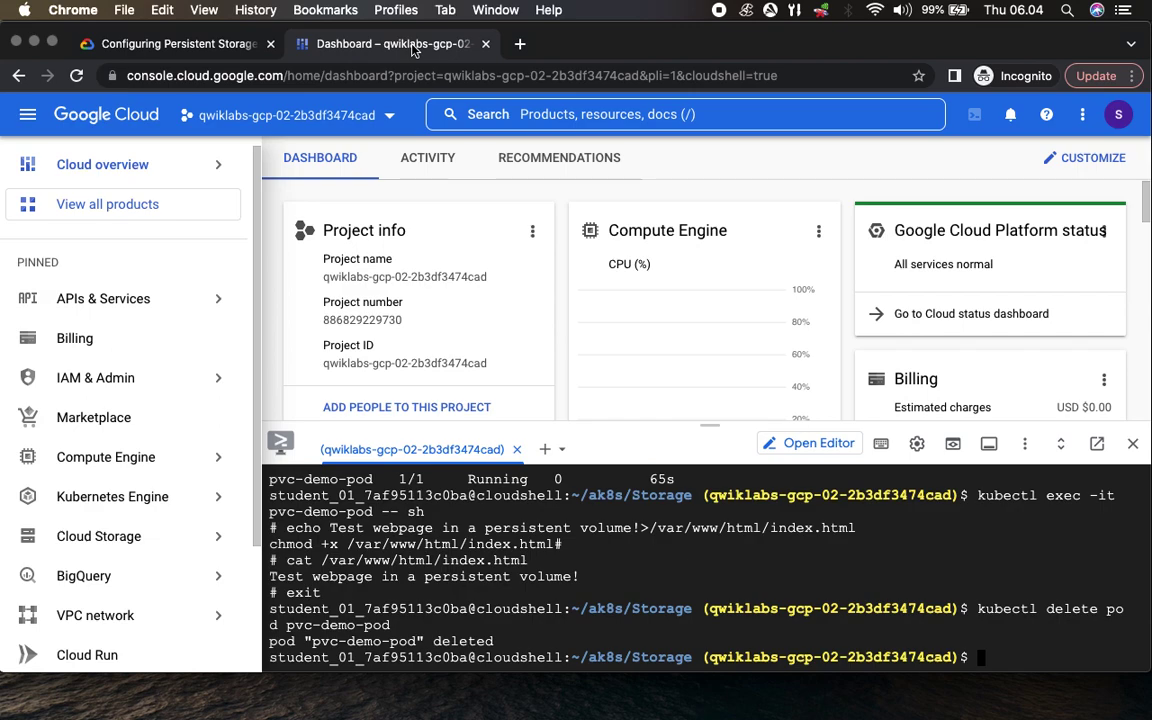
{"action": "key", "text": "super+v"}
{"action": "key", "text": "Return"}
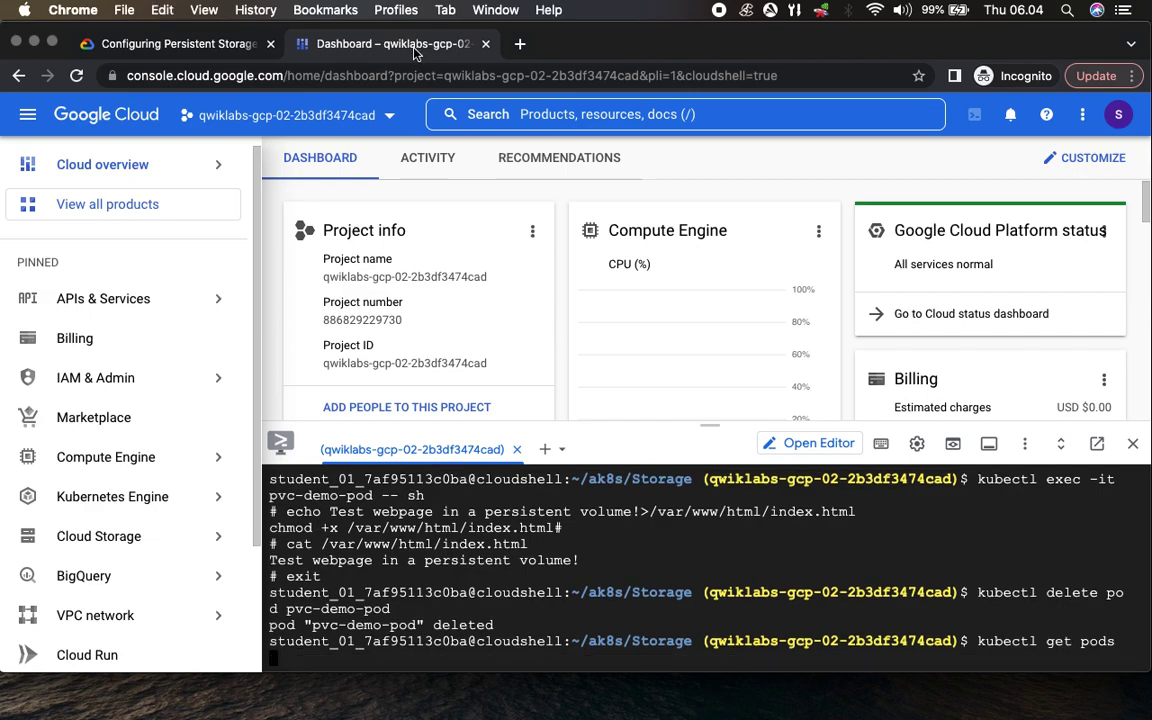
- Show the PVC with step 3's kubectl get persistentvolumeclaim command and inspect the hello-web-disk entry
{"action": "left_click", "coordinate": [182, 44]}
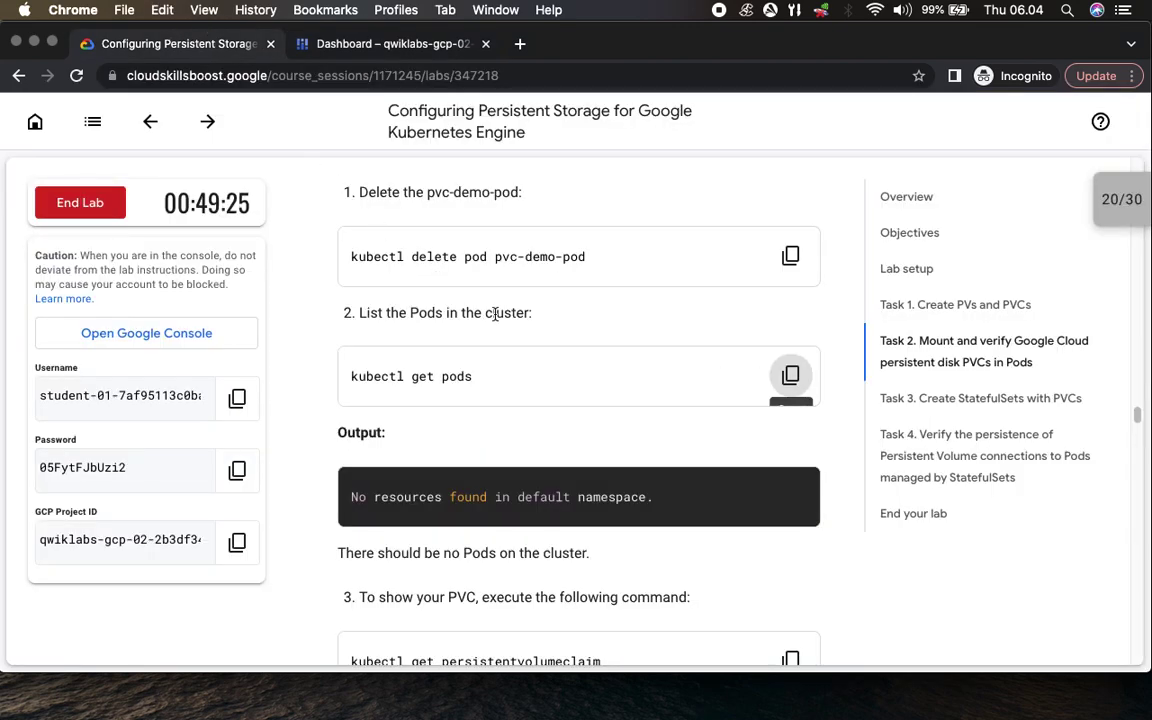
{"action": "scroll", "coordinate": [558, 537], "scroll_direction": "down", "scroll_amount": 5}
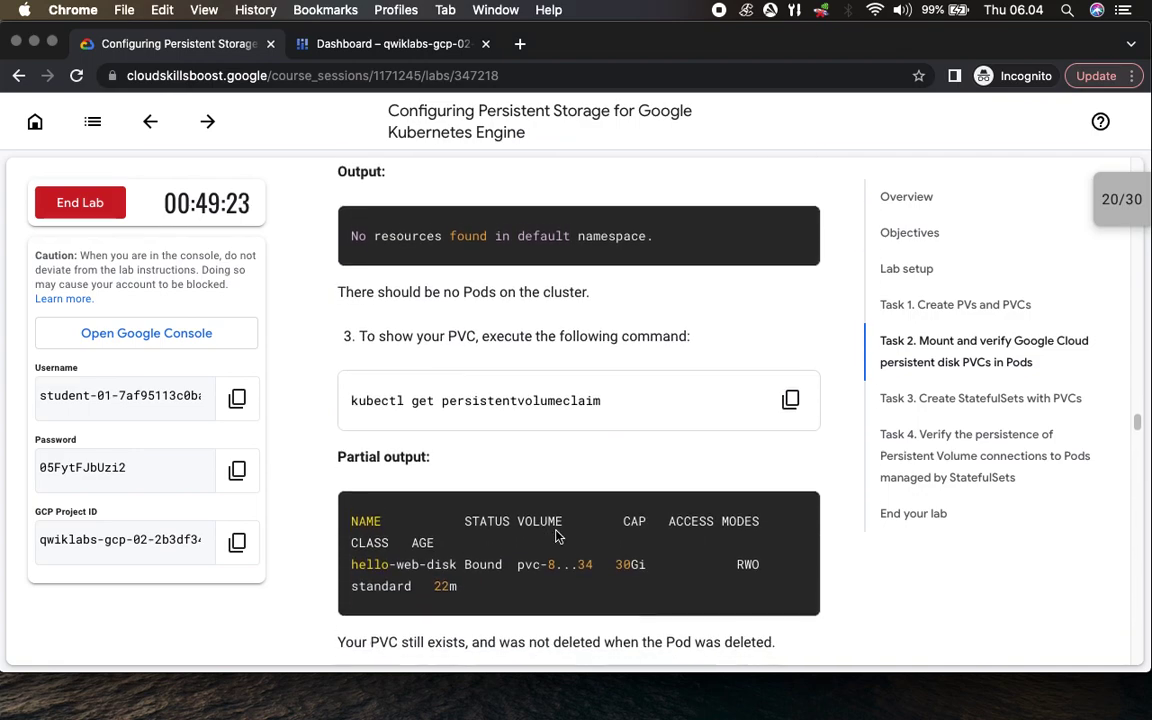
{"action": "left_click", "coordinate": [790, 305]}
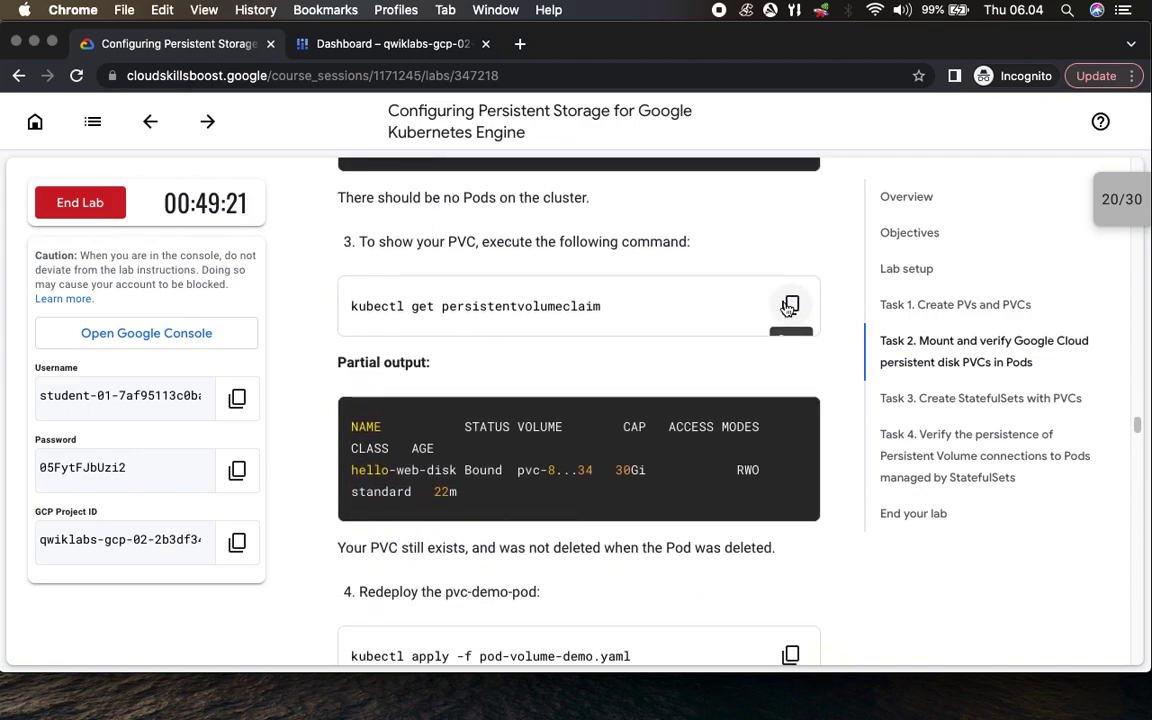
{"action": "left_click", "coordinate": [350, 45]}
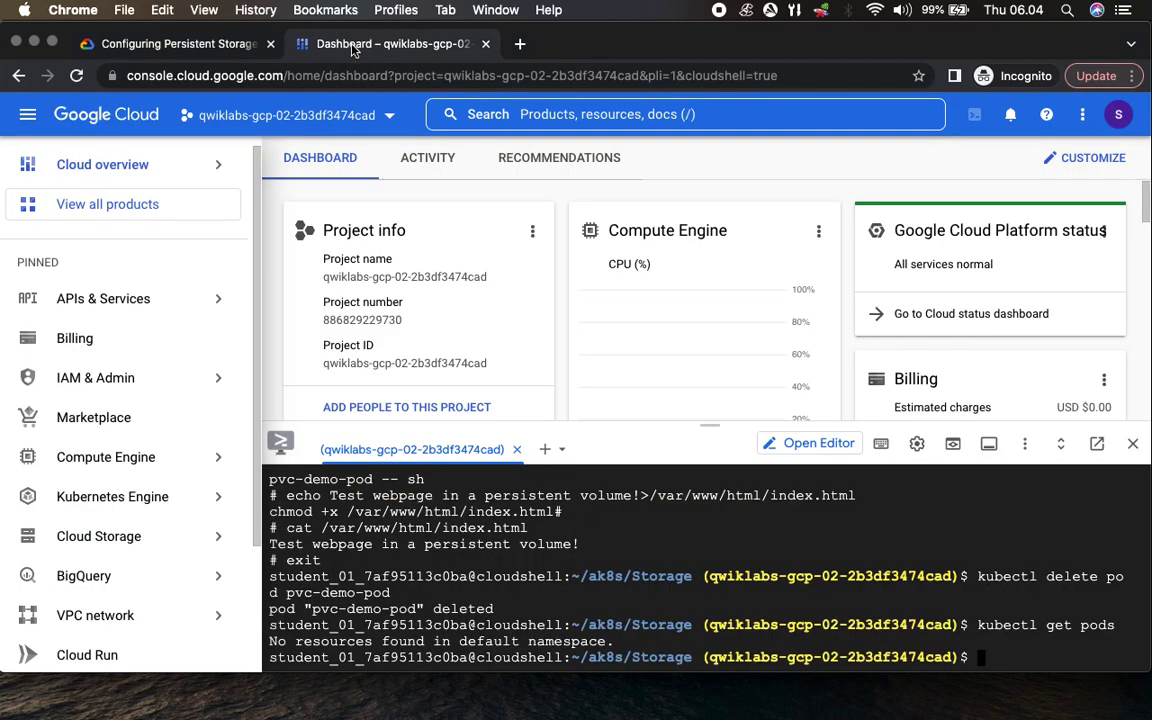
{"action": "key", "text": "super+v"}
{"action": "key", "text": "Return"}
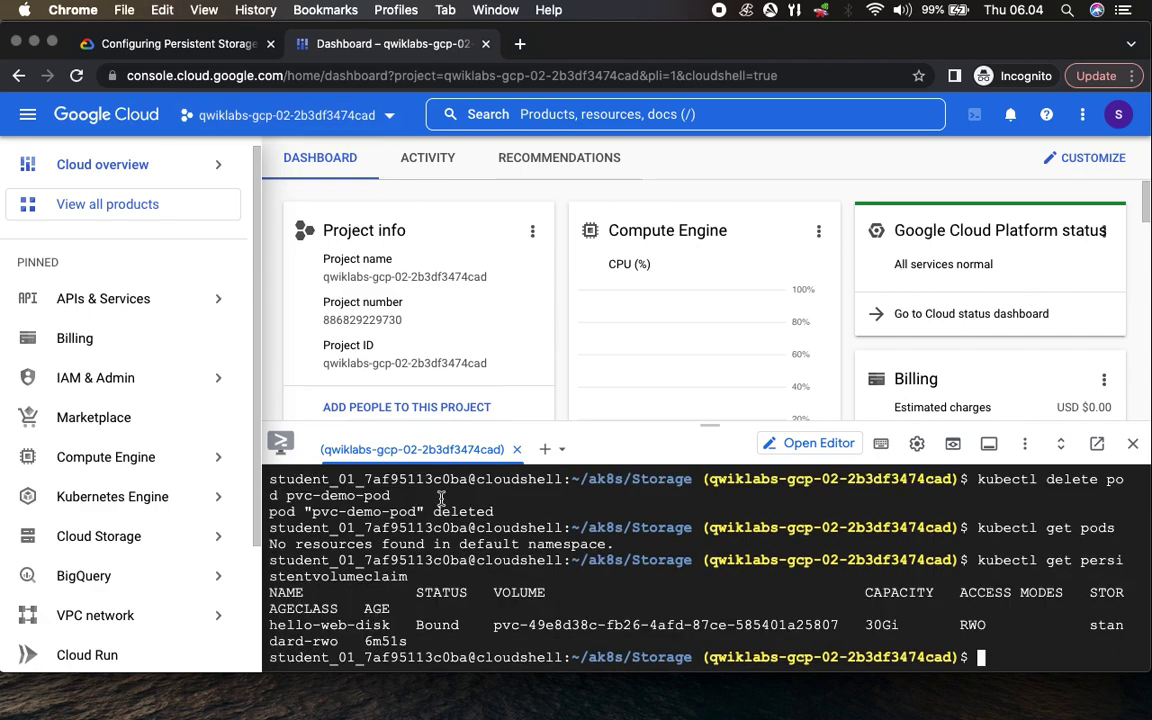
{"action": "triple_click", "coordinate": [524, 640]}
{"action": "key", "text": "super+c"}
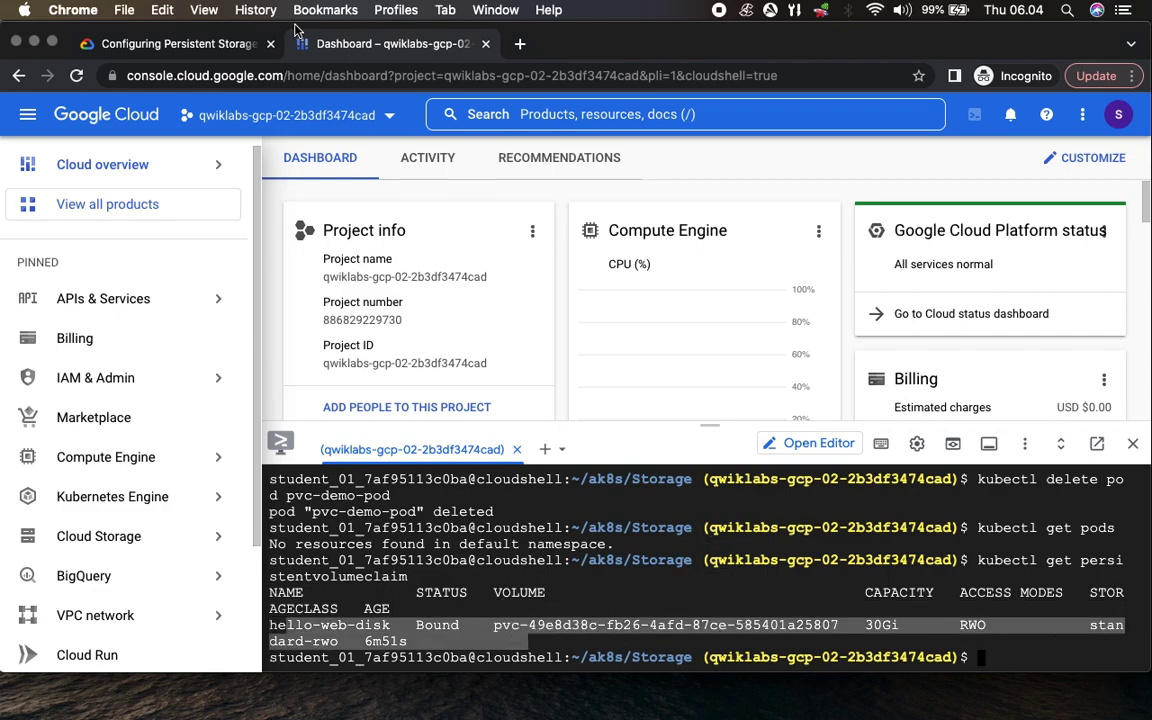
- Redeploy pvc-demo-pod by running step 4's kubectl apply -f pod-volume-demo.yaml command in Cloud Shell, and return to the lab instructions
{"action": "left_click", "coordinate": [200, 44]}
{"action": "scroll", "coordinate": [745, 545], "scroll_direction": "down", "scroll_amount": 5}
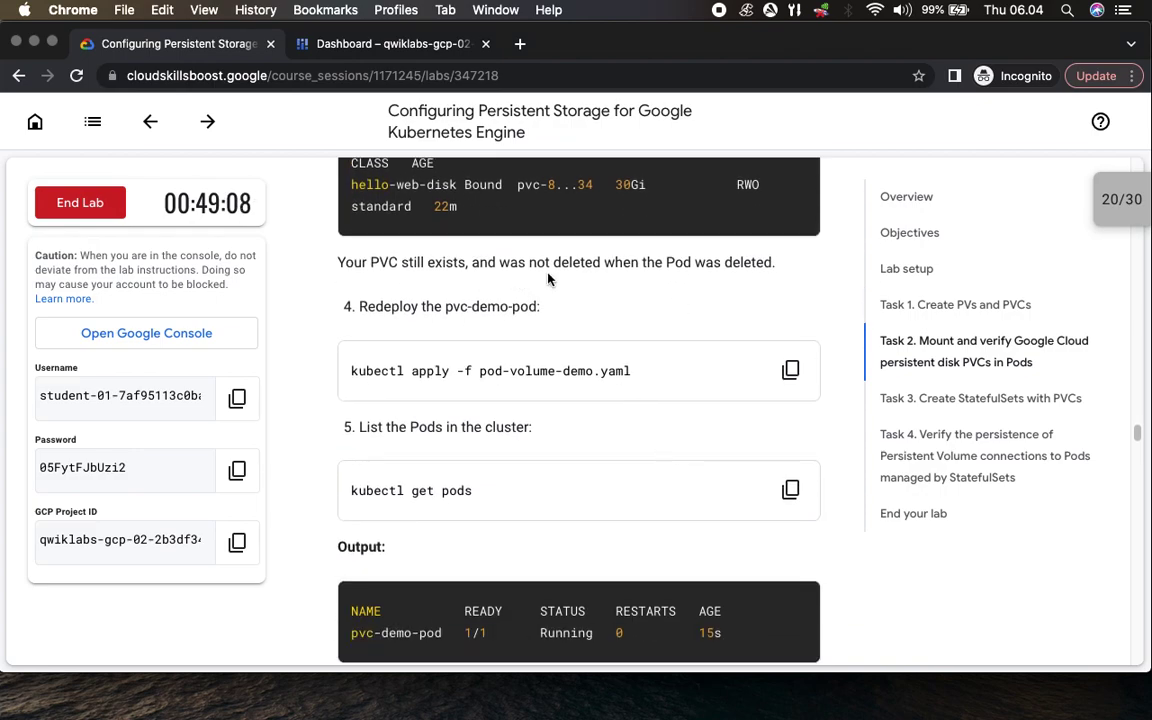
{"action": "scroll", "coordinate": [440, 329], "scroll_direction": "down", "scroll_amount": 2}
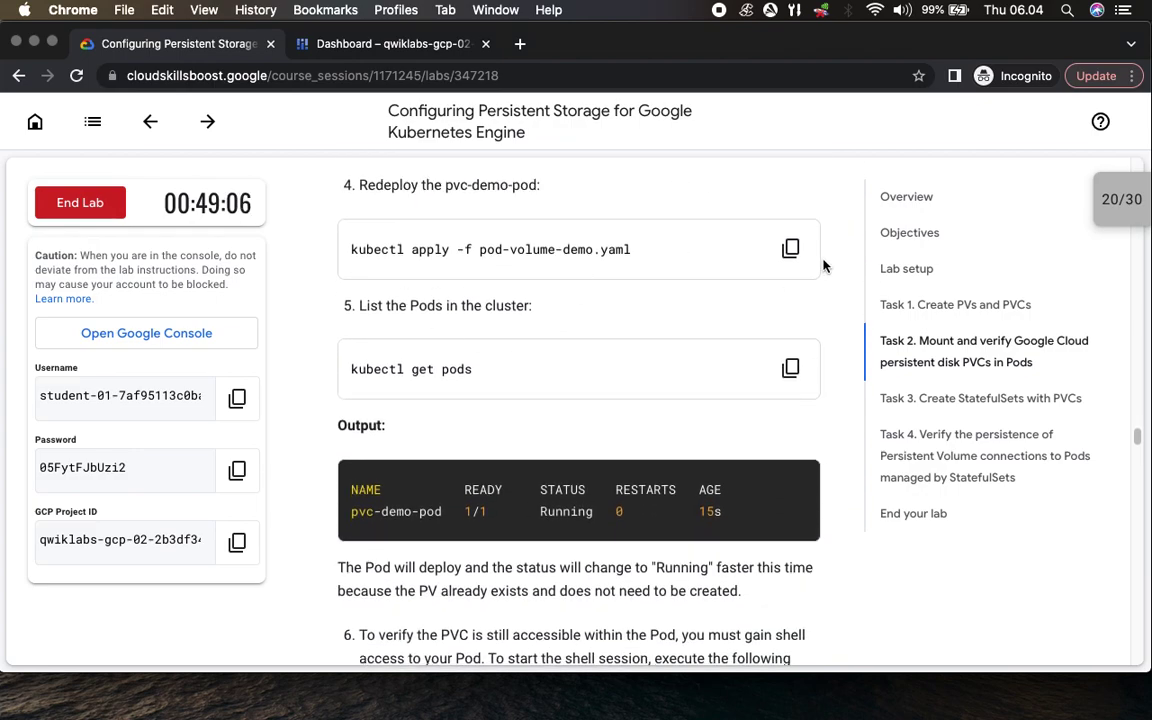
{"action": "left_click", "coordinate": [790, 248]}
{"action": "left_click", "coordinate": [398, 43]}
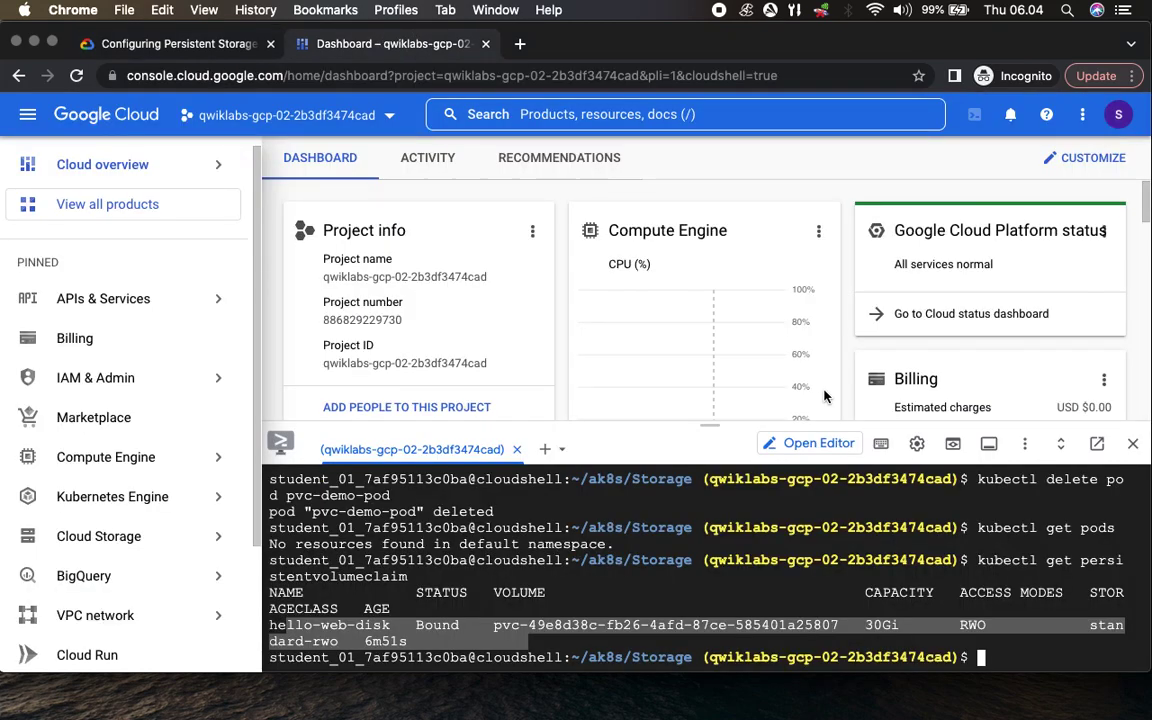
{"action": "key", "text": "super+v"}
{"action": "key", "text": "Return"}
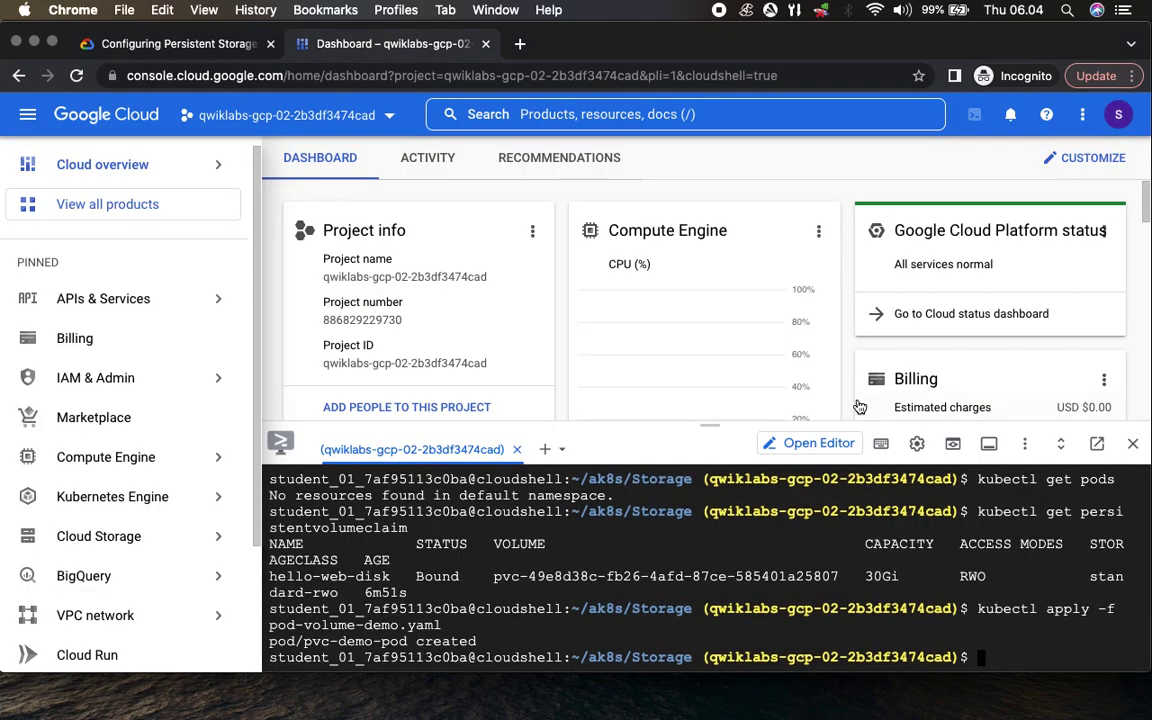
{"action": "left_click", "coordinate": [205, 48]}
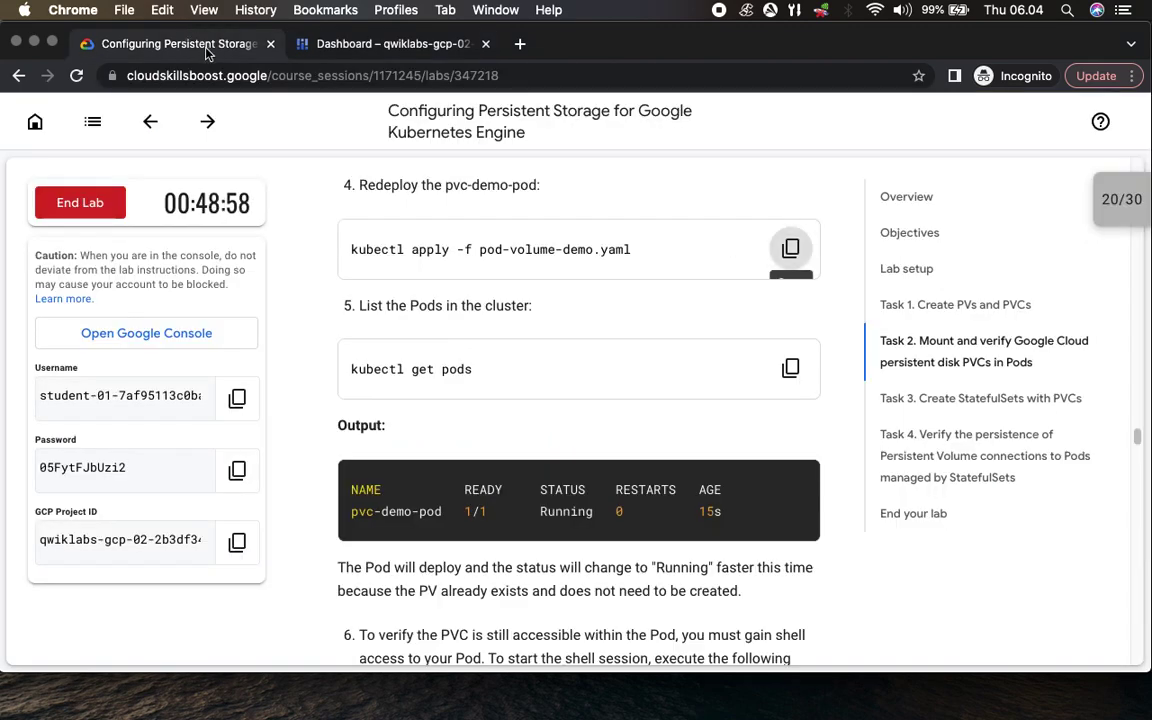
- List the cluster's Pods with step 5's kubectl get pods command in Cloud Shell, and repeat it to recheck pvc-demo-pod's status
{"action": "left_click", "coordinate": [790, 368]}
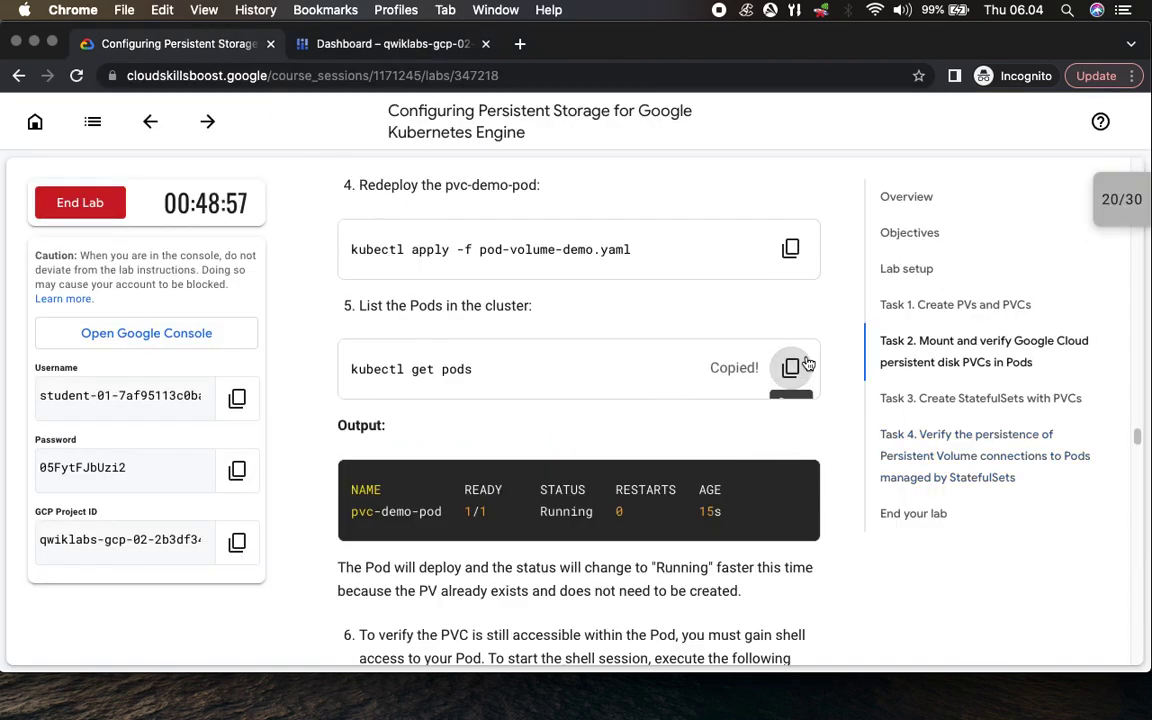
{"action": "left_click", "coordinate": [386, 44]}
{"action": "key", "text": "super+v"}
{"action": "key", "text": "Return"}
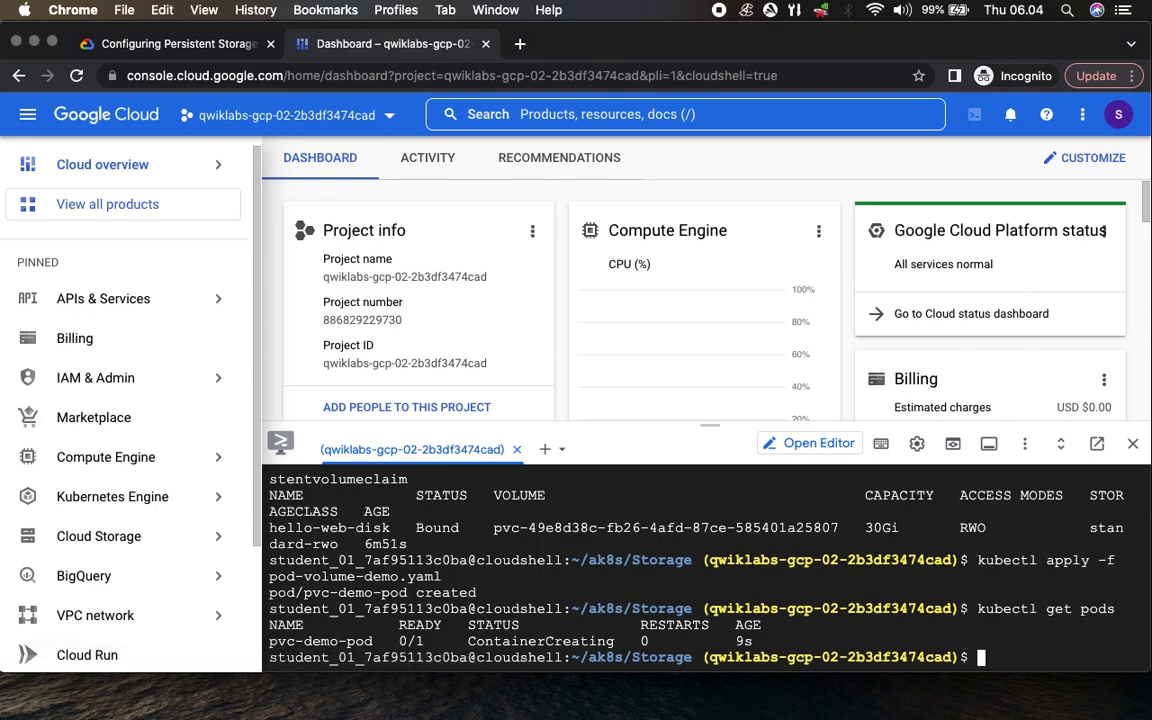
{"action": "key", "text": "Up"}
{"action": "key", "text": "Return"}
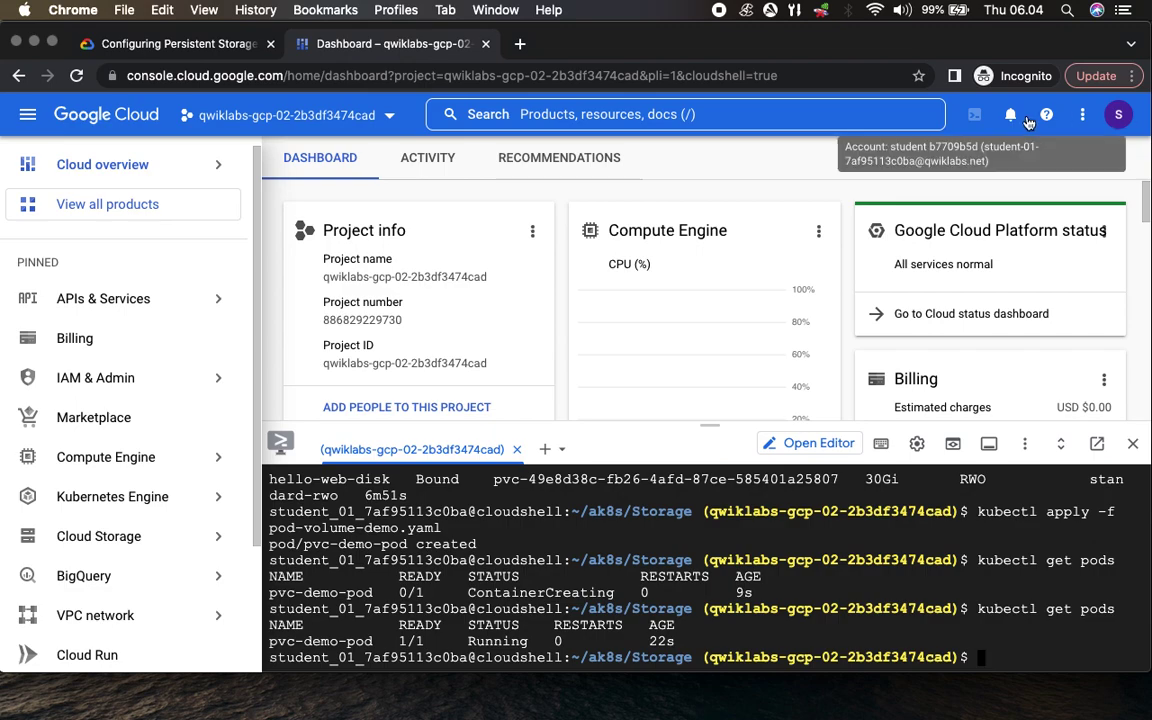
- Start a shell session inside the redeployed Pod by running step 6's kubectl exec -it pvc-demo-pod -- sh command in Cloud Shell
{"action": "left_click", "coordinate": [175, 46]}
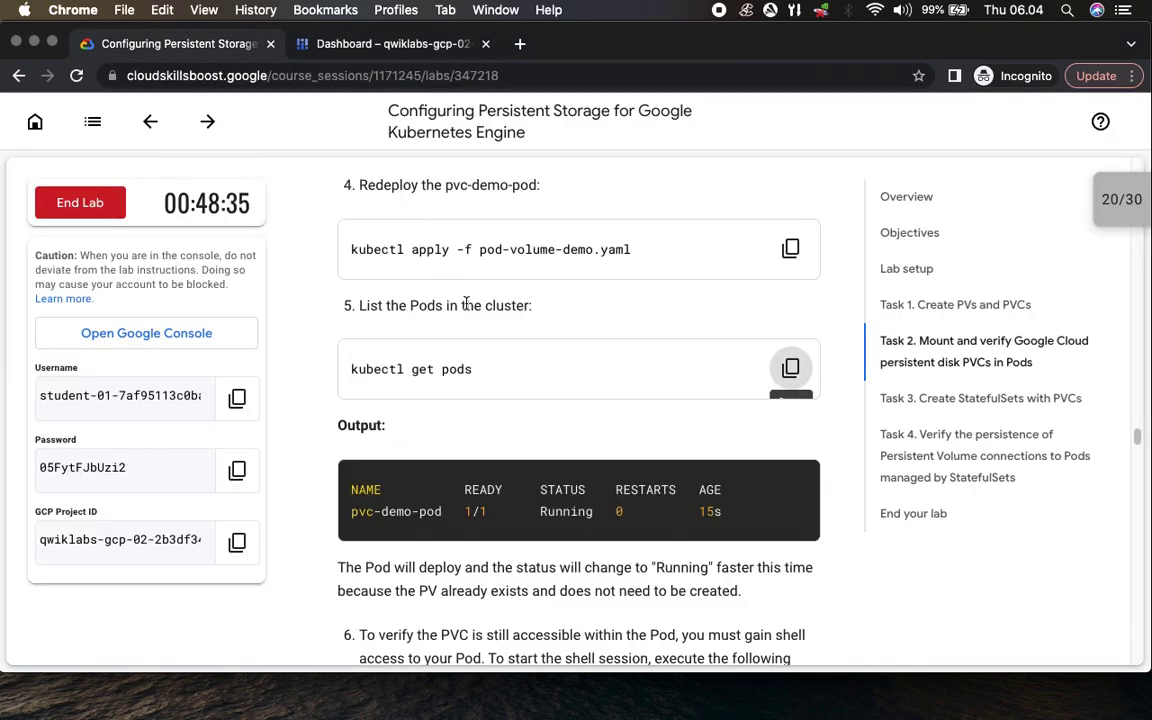
{"action": "scroll", "coordinate": [703, 565], "scroll_direction": "down", "scroll_amount": 3}
{"action": "scroll", "coordinate": [703, 565], "scroll_direction": "down", "scroll_amount": 3}
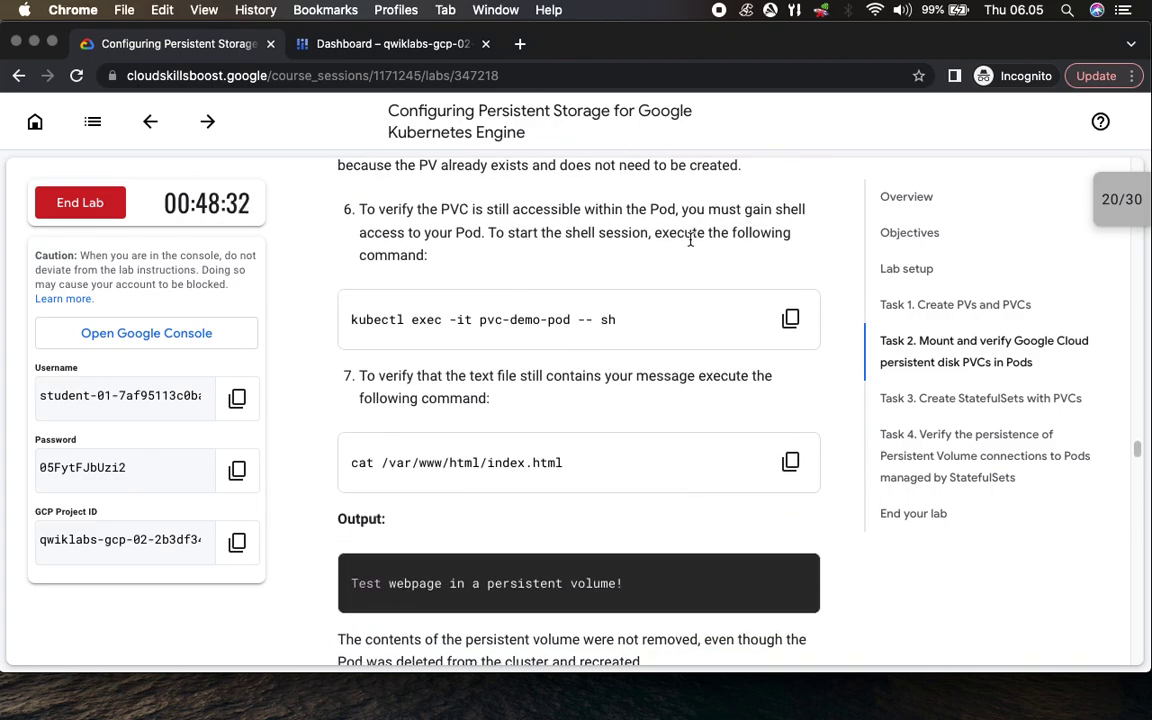
{"action": "left_click", "coordinate": [790, 318]}
{"action": "left_click", "coordinate": [355, 51]}
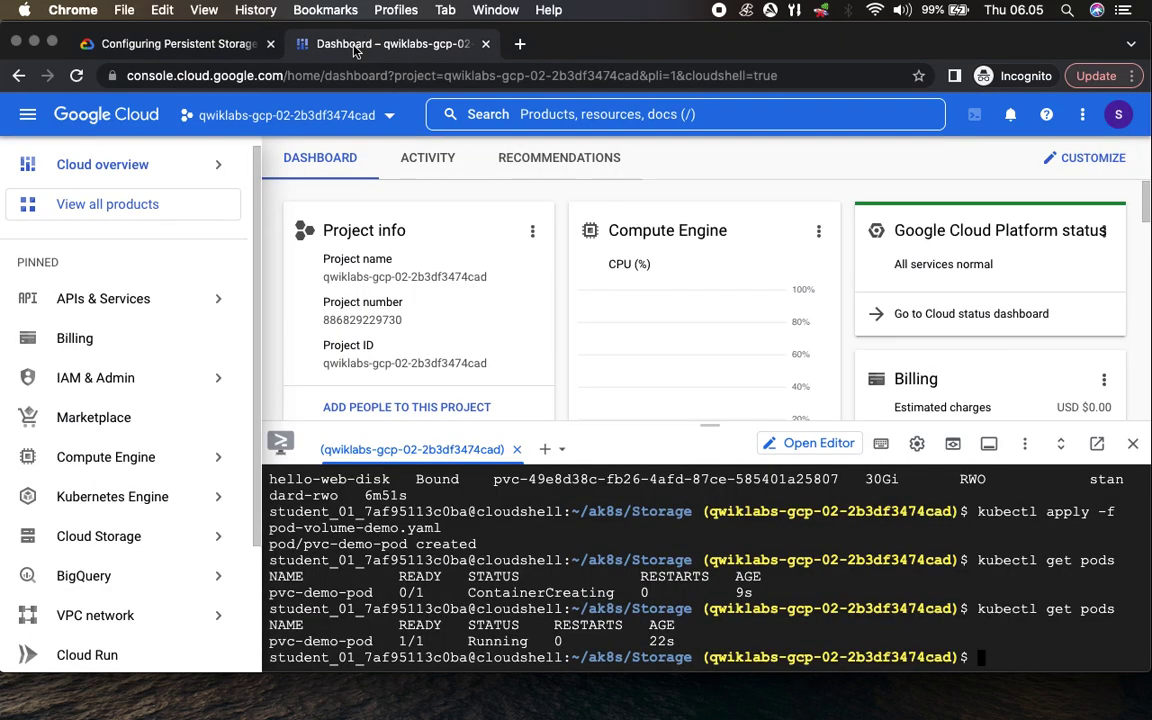
{"action": "key", "text": "super+v"}
{"action": "key", "text": "Return"}
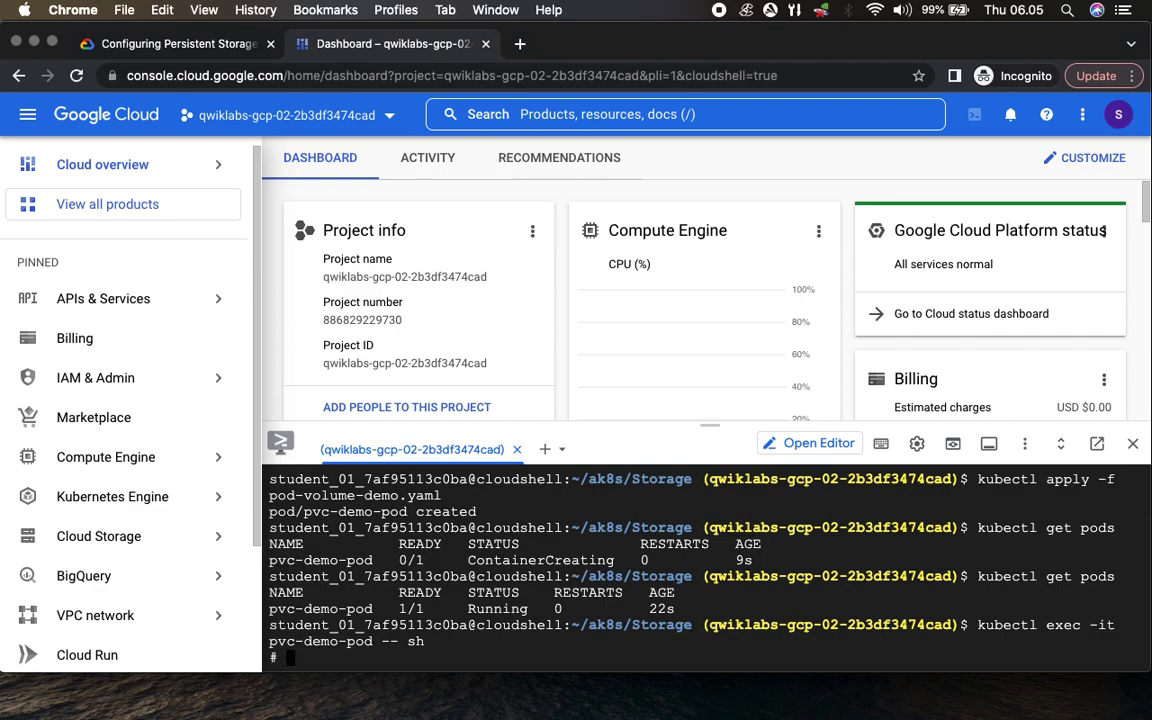
- Show the persisted web page's text in the Pod with step 7's cat /var/www/html/index.html command and inspect the message
{"action": "left_click", "coordinate": [167, 48]}
{"action": "scroll", "coordinate": [690, 430], "scroll_direction": "down", "scroll_amount": 4}
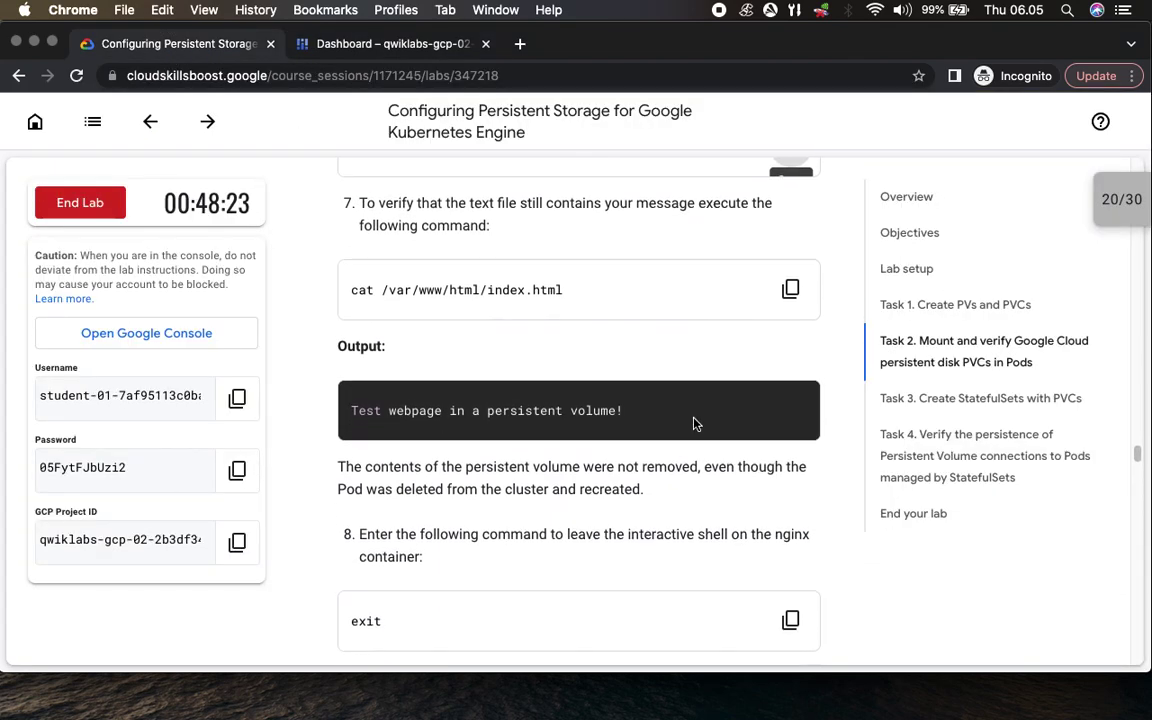
{"action": "left_click", "coordinate": [790, 289]}
{"action": "left_click", "coordinate": [405, 45]}
{"action": "key", "text": "super+v"}
{"action": "key", "text": "Return"}
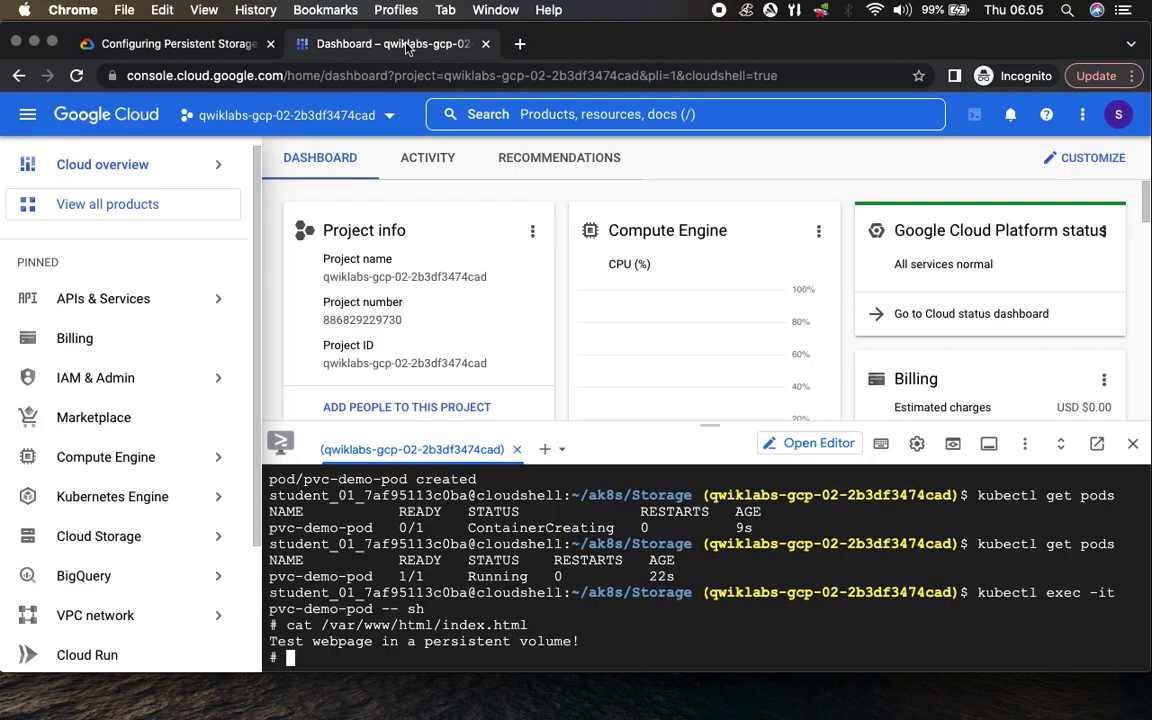
{"action": "left_click_drag", "start_coordinate": [304, 641], "coordinate": [614, 641]}
- Review the lab's note about the persistent volume's contents and leave the nginx container's interactive shell with step 8's exit command
{"action": "left_click", "coordinate": [196, 40]}
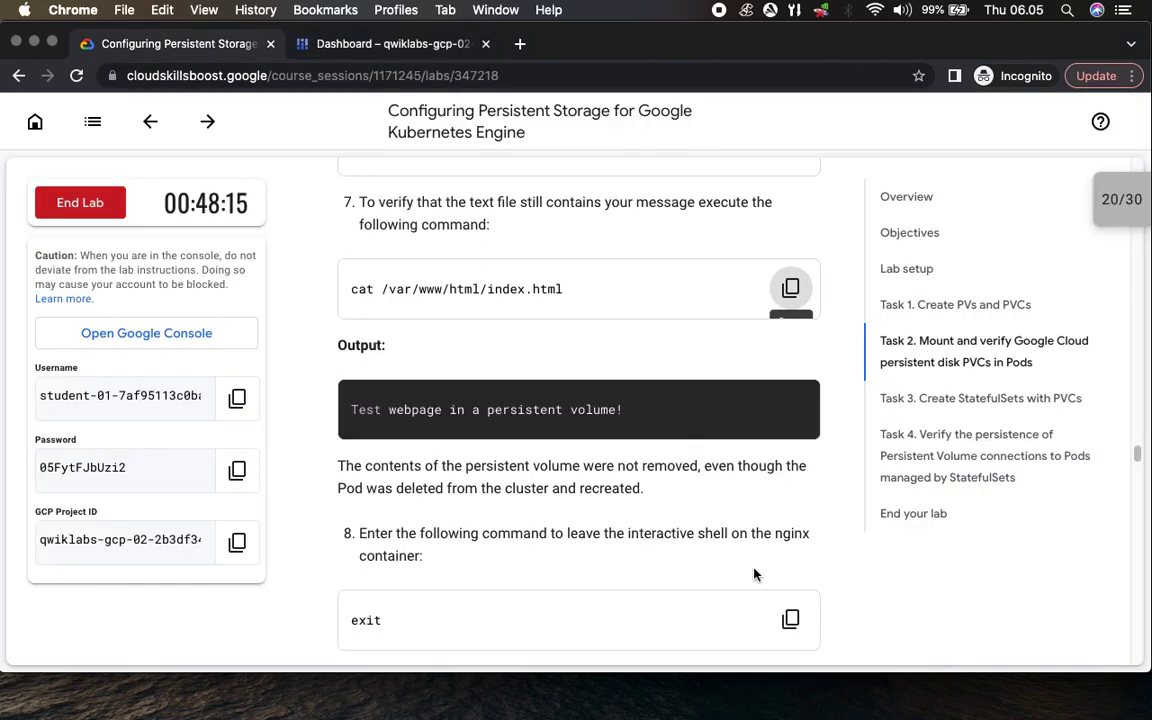
{"action": "scroll", "coordinate": [755, 573], "scroll_direction": "down", "scroll_amount": 3}
{"action": "scroll", "coordinate": [755, 573], "scroll_direction": "down", "scroll_amount": 3}
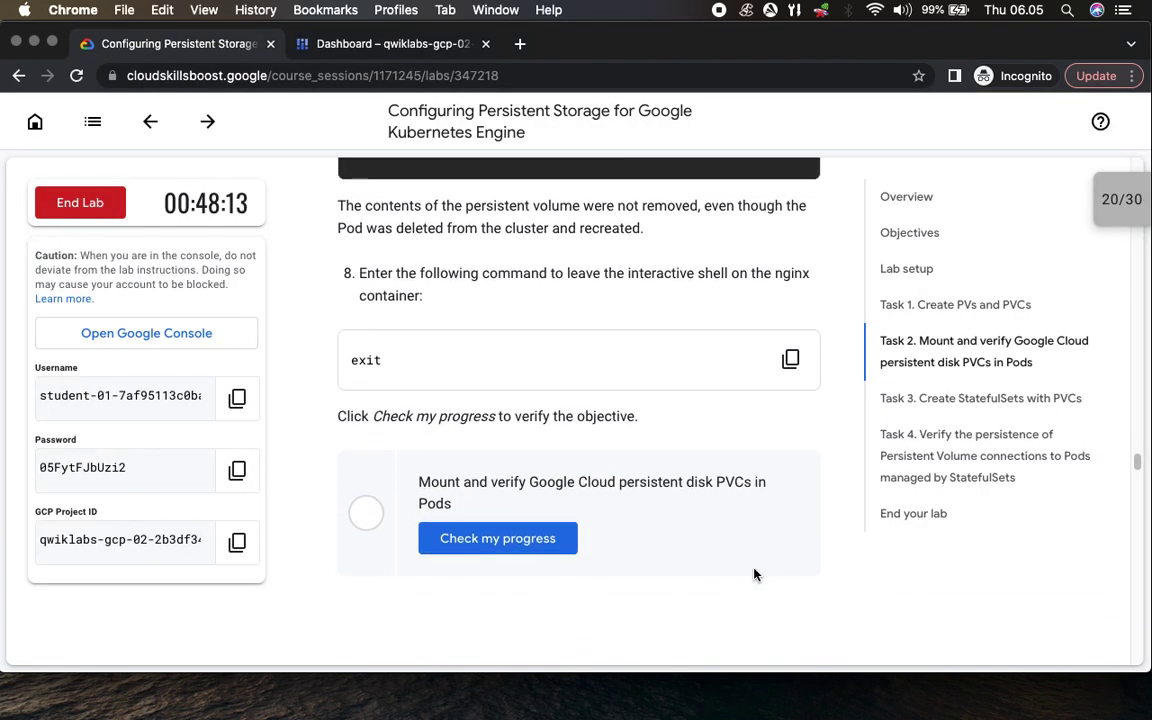
{"action": "left_click_drag", "start_coordinate": [602, 206], "coordinate": [706, 210]}
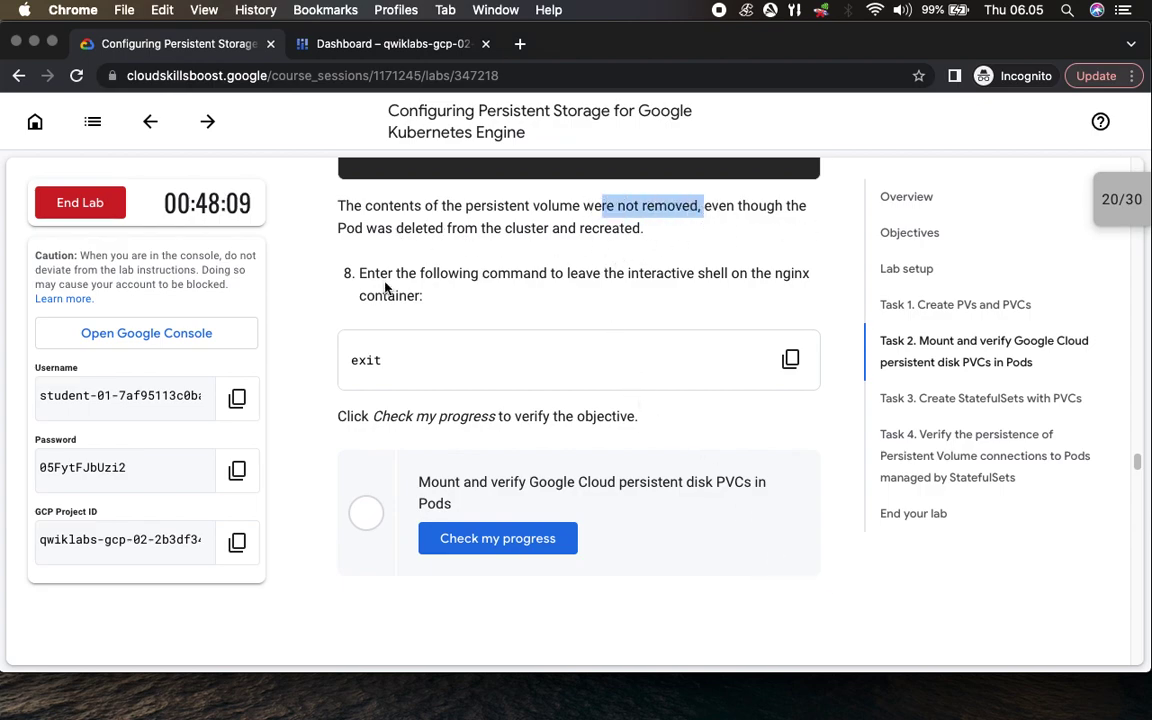
{"action": "left_click", "coordinate": [791, 360]}
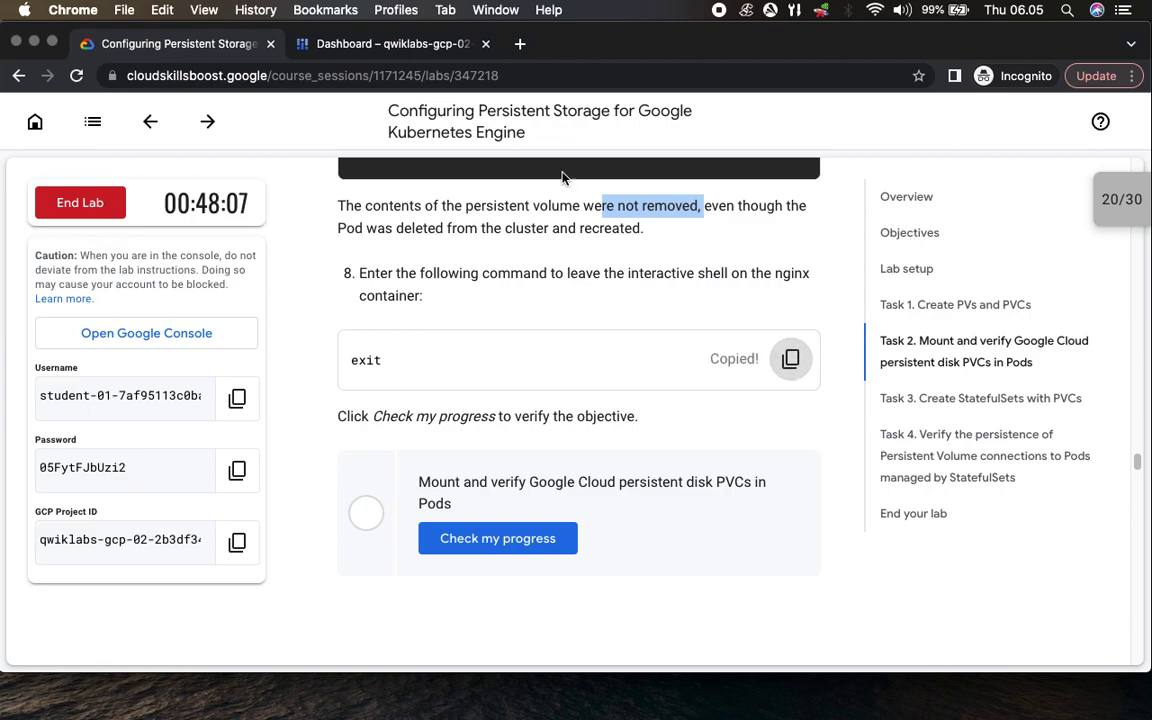
{"action": "left_click", "coordinate": [375, 44]}
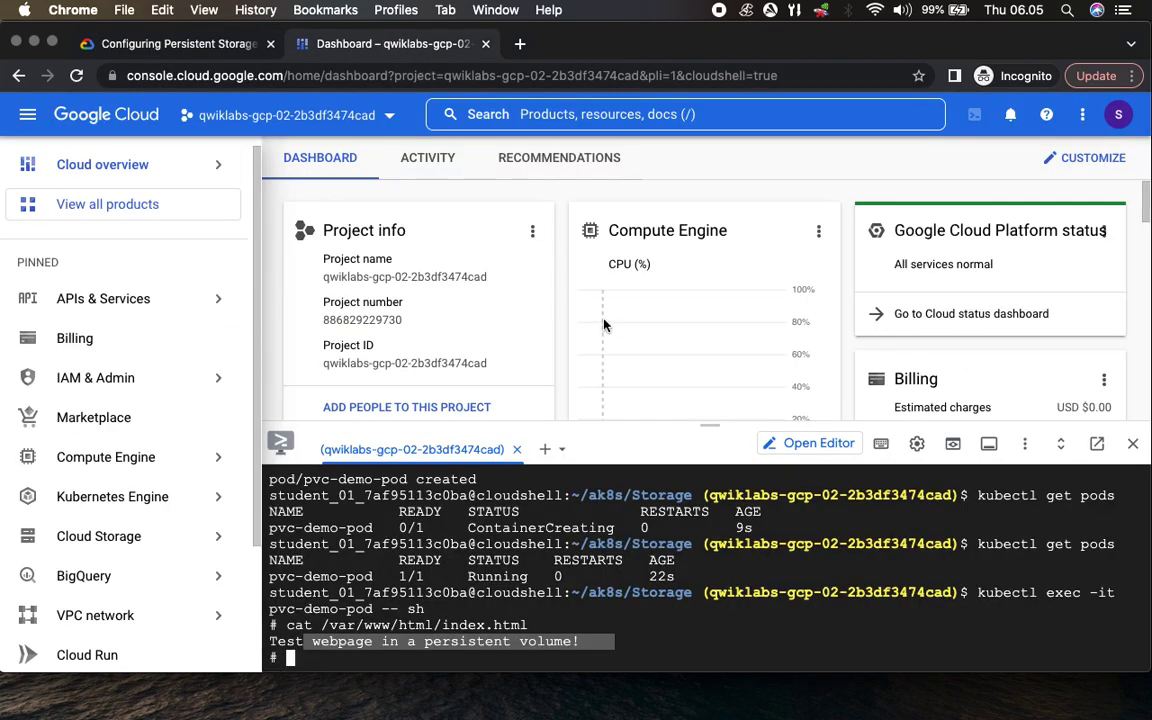
{"action": "key", "text": "super+v"}
{"action": "key", "text": "Return"}
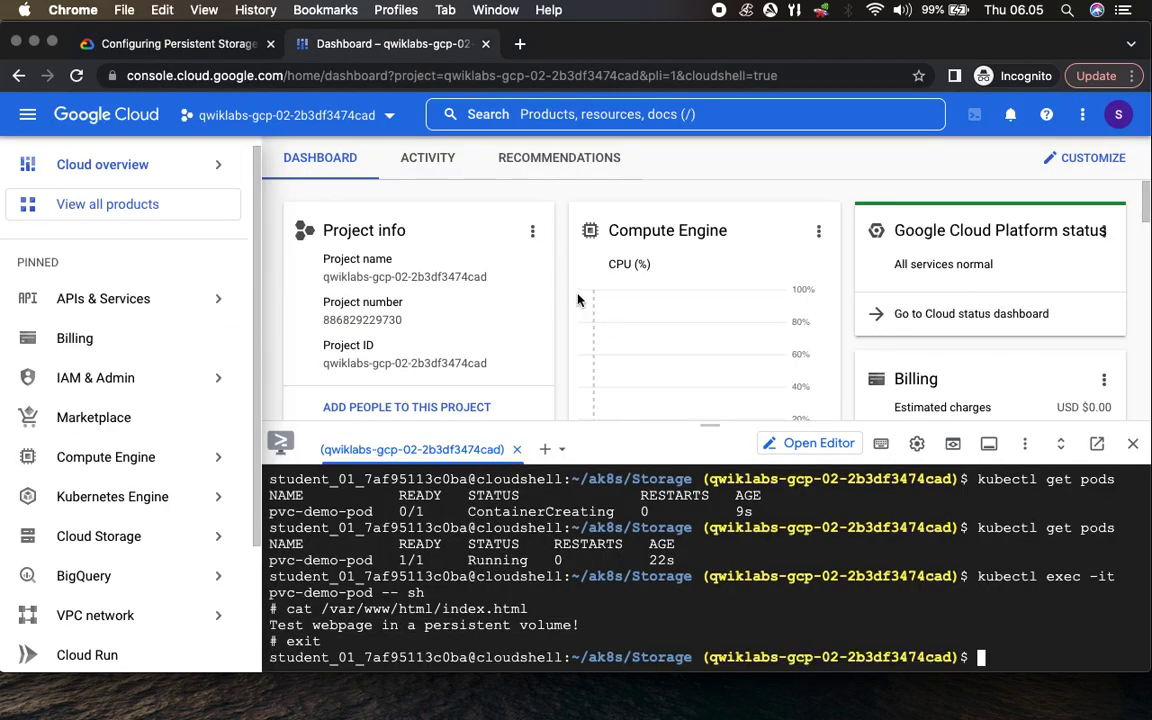
- Check the lab progress for "Mount and verify Google Cloud persistent disk PVCs in Pods" and review the checkpoint scores
{"action": "left_click", "coordinate": [192, 44]}
{"action": "left_click", "coordinate": [543, 531]}
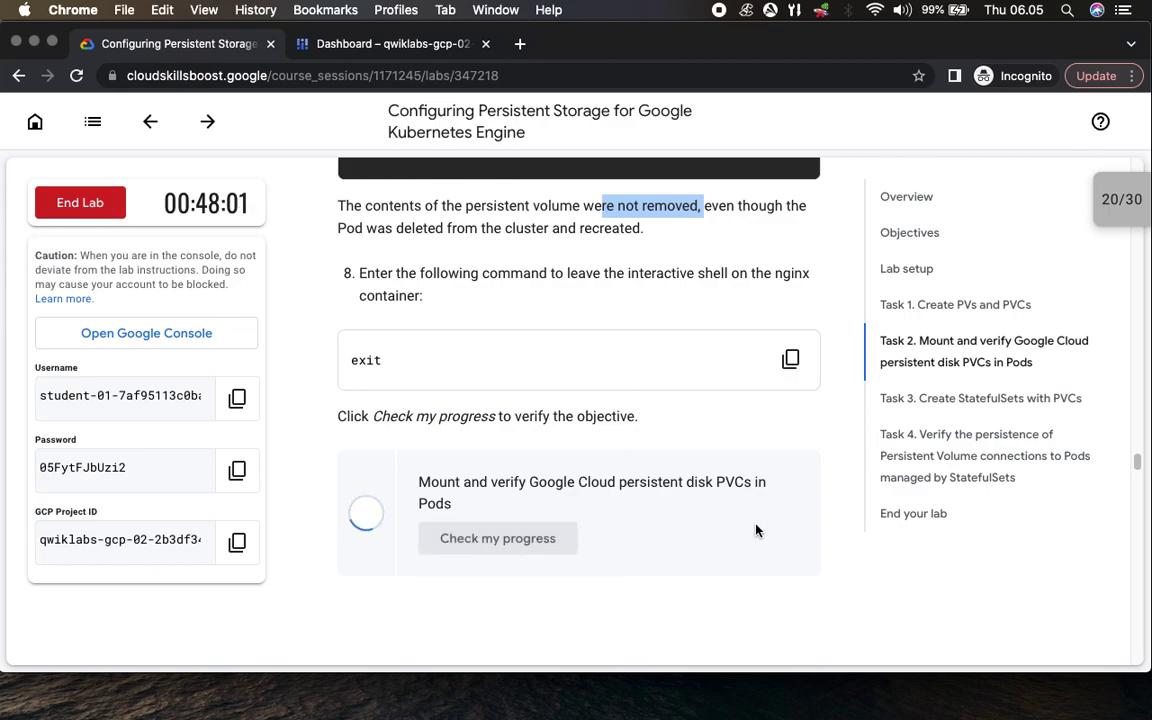
{"action": "left_click", "coordinate": [1126, 210]}
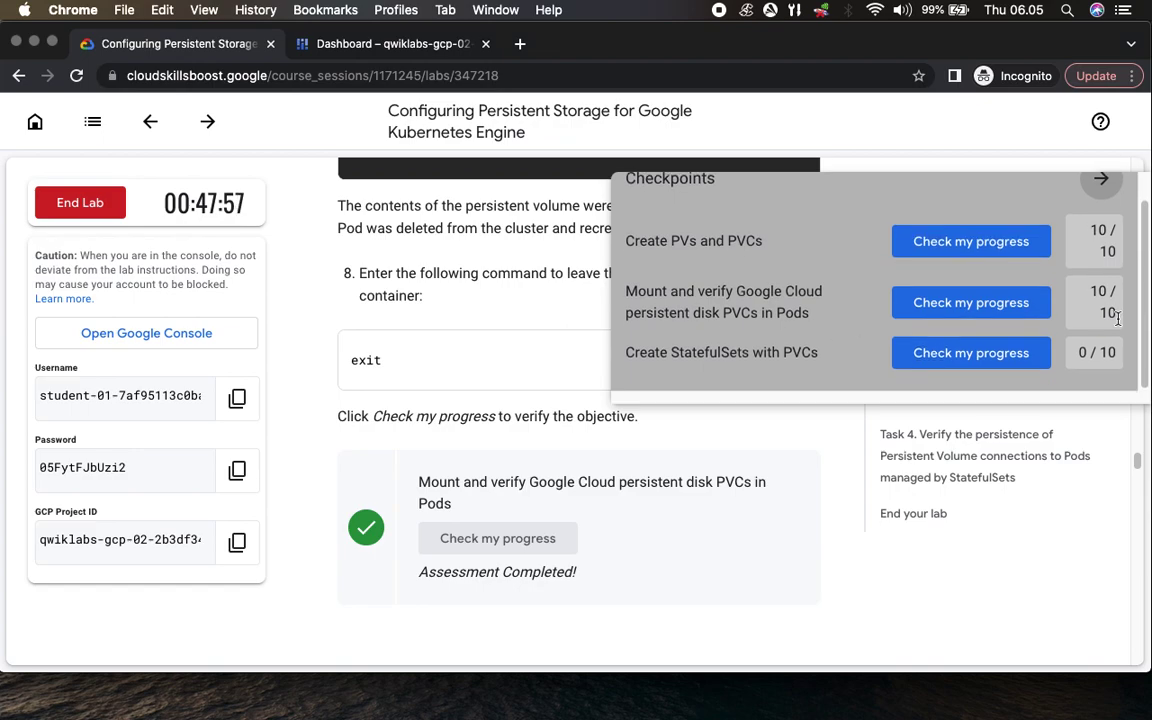
{"action": "left_click", "coordinate": [1101, 180]}
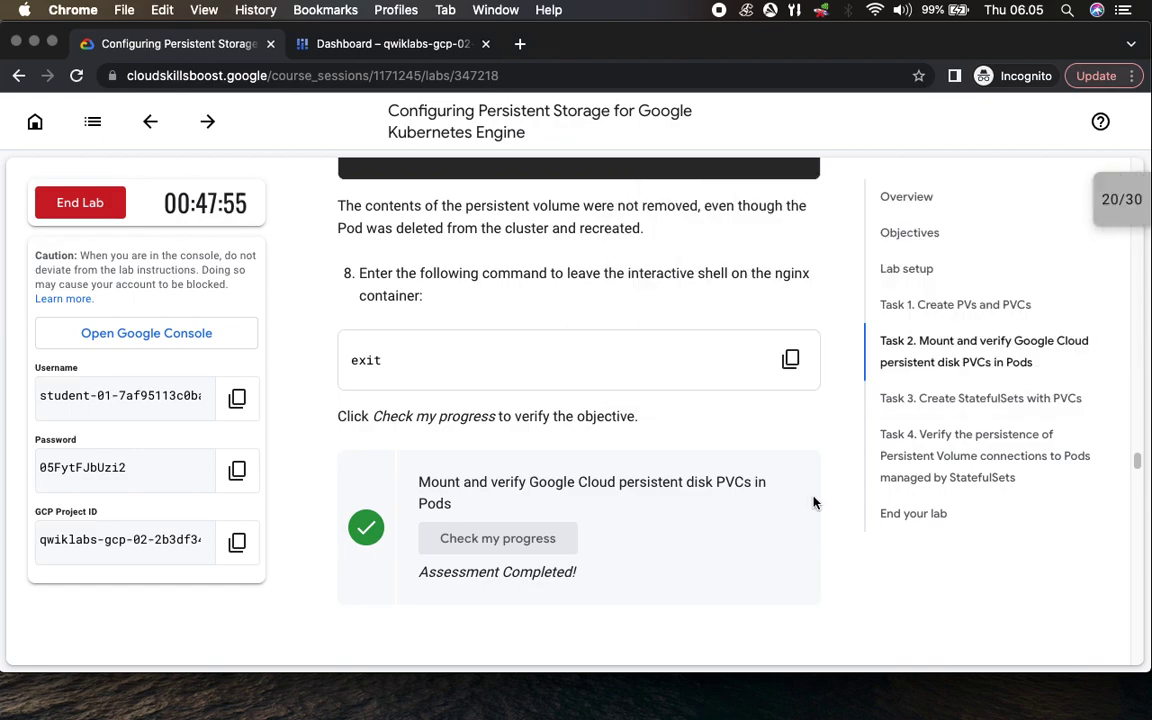
- Release the PVC for Task 3 by running the kubectl delete pod pvc-demo-pod command in Cloud Shell
{"action": "scroll", "coordinate": [790, 520], "scroll_direction": "down", "scroll_amount": 3}
{"action": "scroll", "coordinate": [746, 563], "scroll_direction": "down", "scroll_amount": 5}
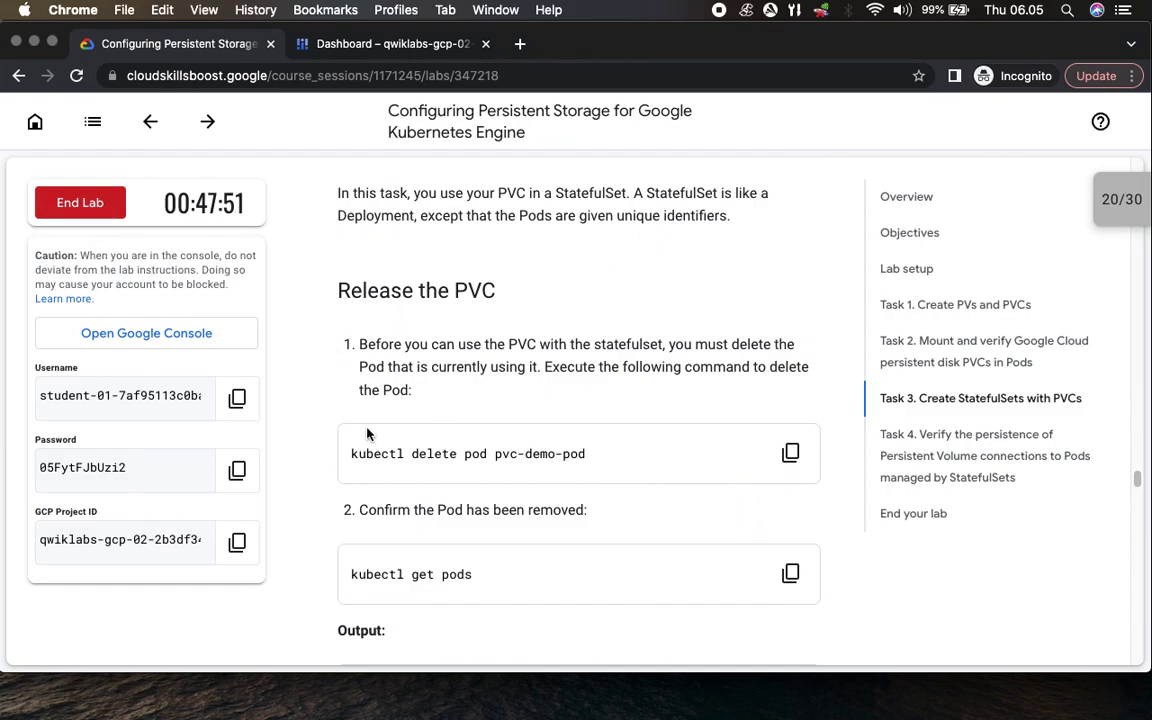
{"action": "scroll", "coordinate": [674, 548], "scroll_direction": "down", "scroll_amount": 3}
{"action": "left_click", "coordinate": [790, 203]}
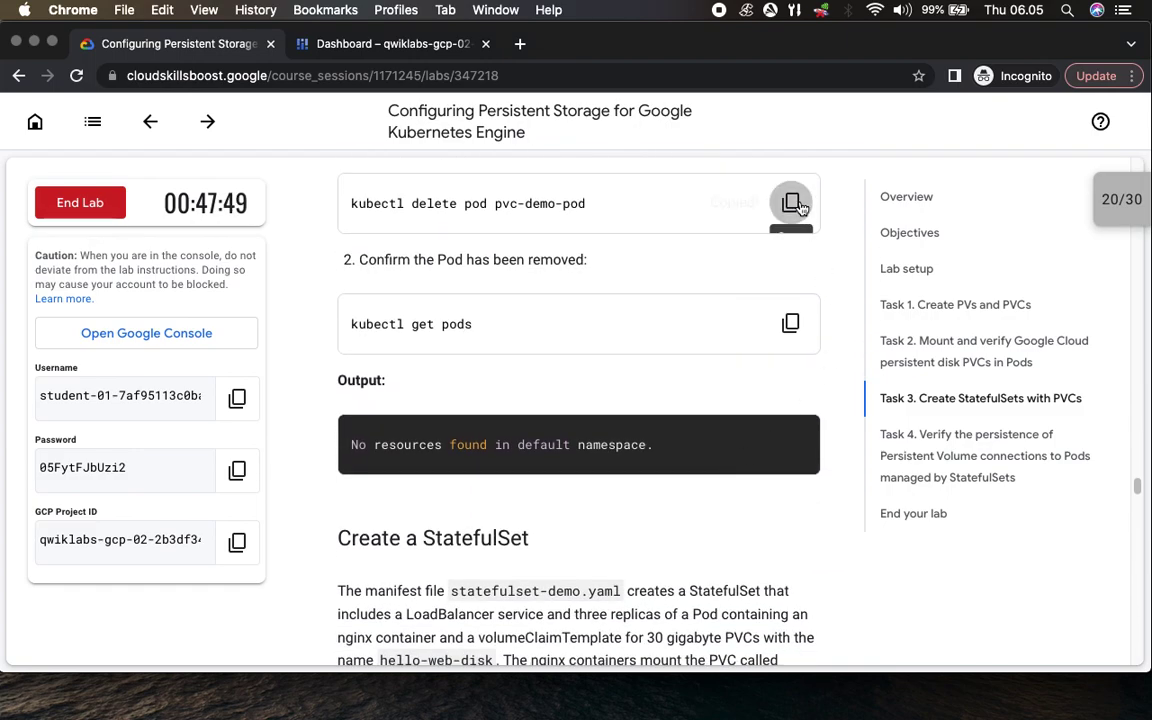
{"action": "left_click", "coordinate": [389, 44]}
{"action": "key", "text": "super+v"}
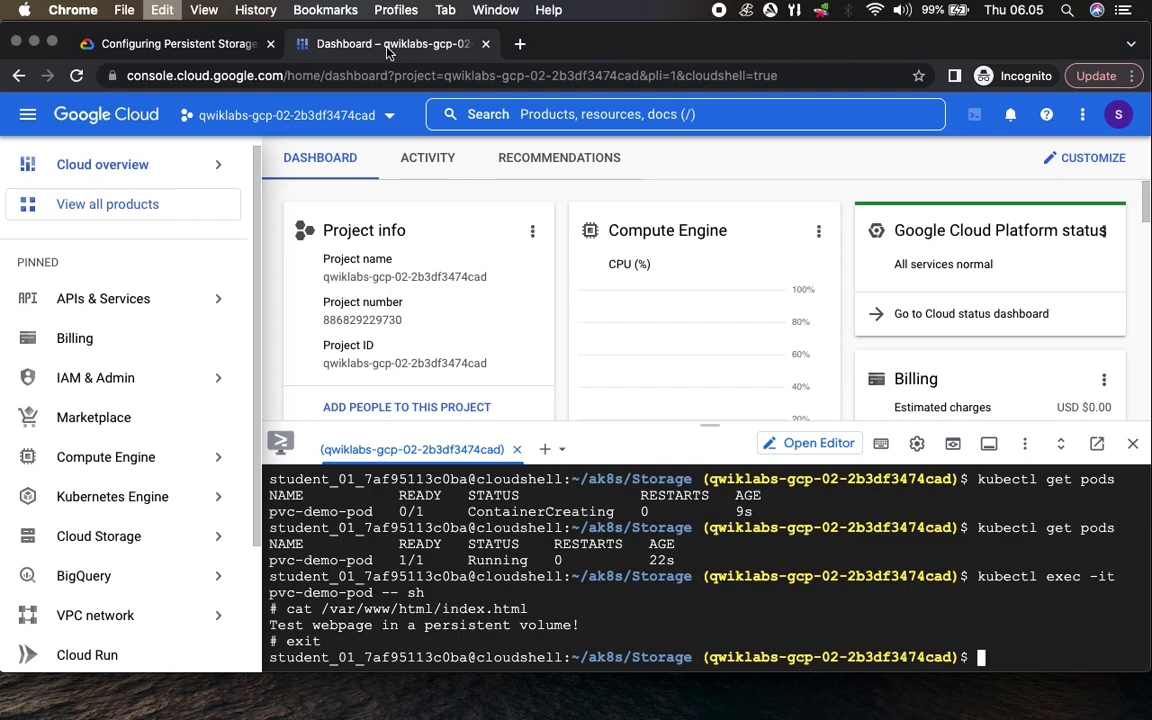
{"action": "key", "text": "Return"}
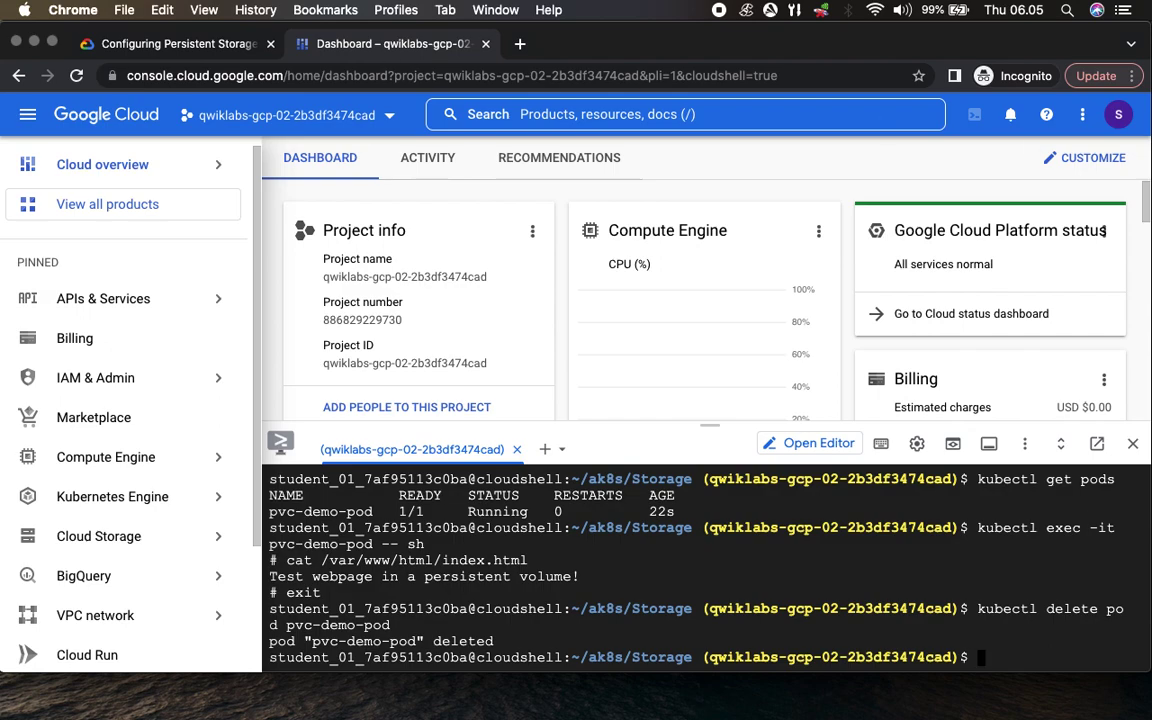
- List the Pods with Task 3's kubectl get pods command and compare the terminal output with the lab's expected output
{"action": "left_click", "coordinate": [240, 43]}
{"action": "left_click", "coordinate": [790, 321]}
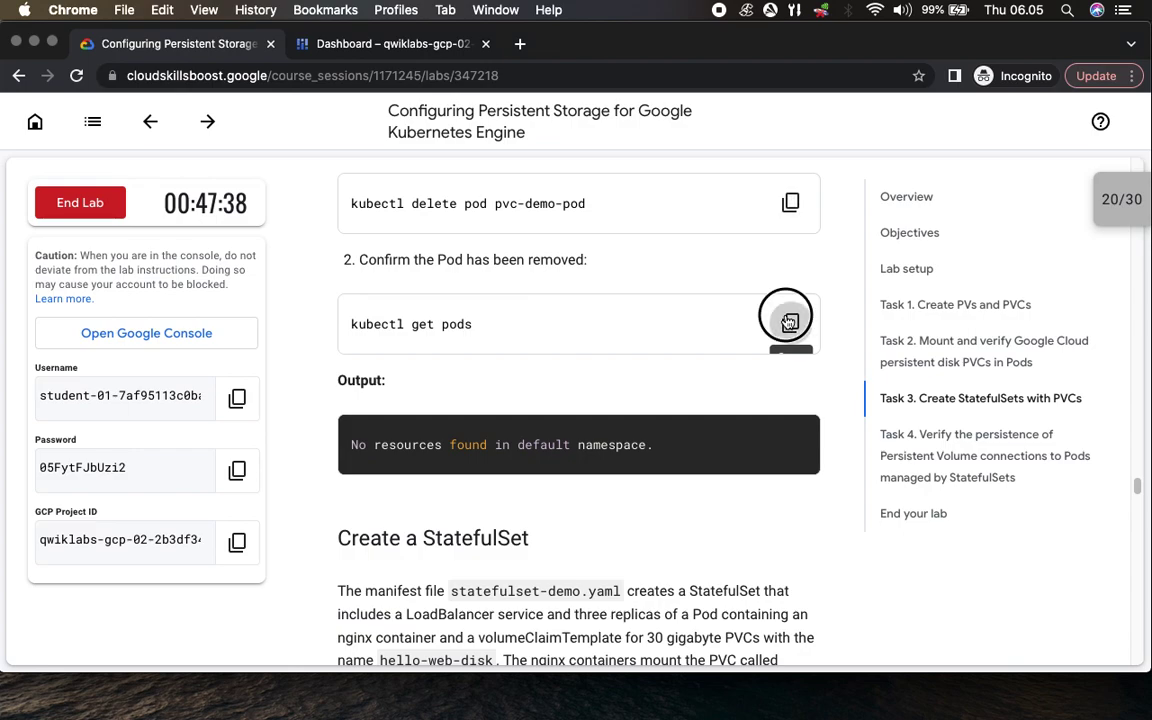
{"action": "left_click", "coordinate": [375, 43]}
{"action": "key", "text": "super+v"}
{"action": "key", "text": "Return"}
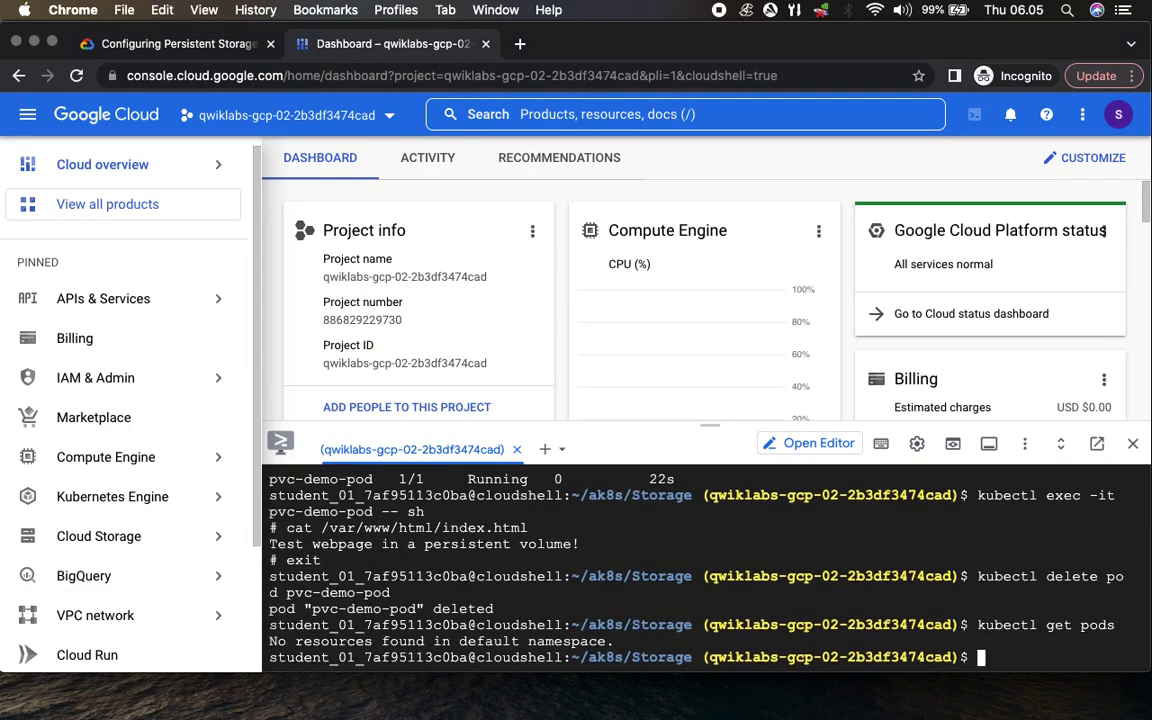
{"action": "left_click", "coordinate": [196, 47]}
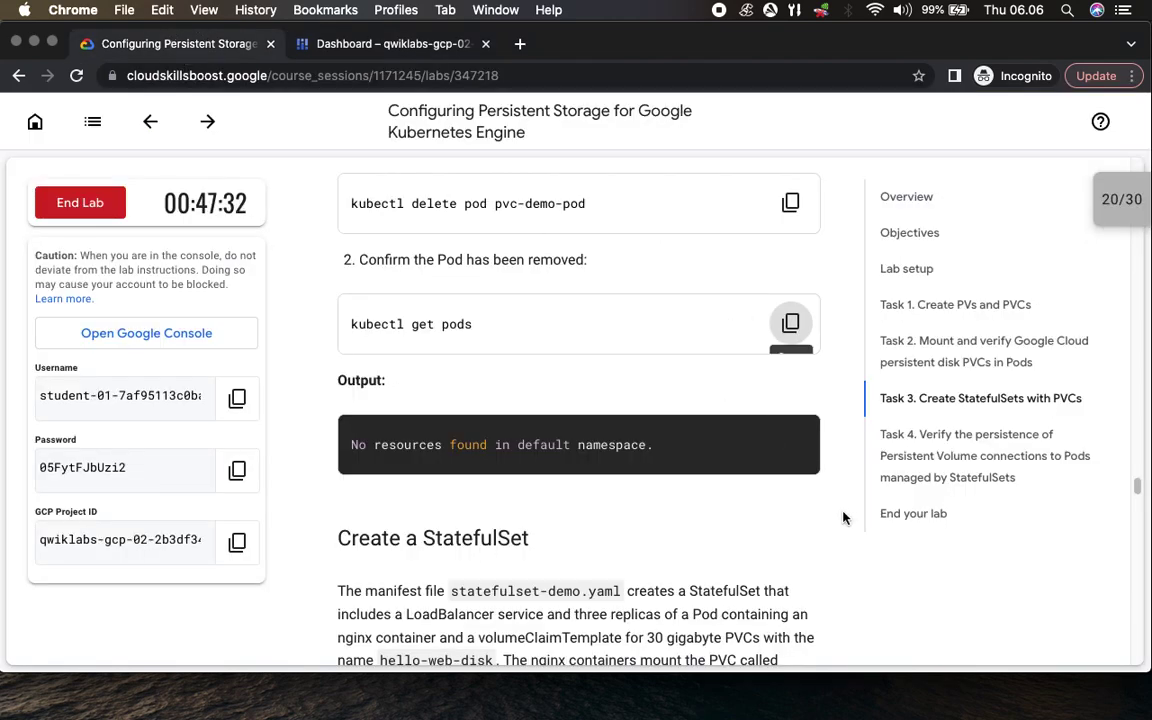
{"action": "left_click_drag", "start_coordinate": [403, 445], "coordinate": [616, 445]}
{"action": "left_click", "coordinate": [425, 44]}
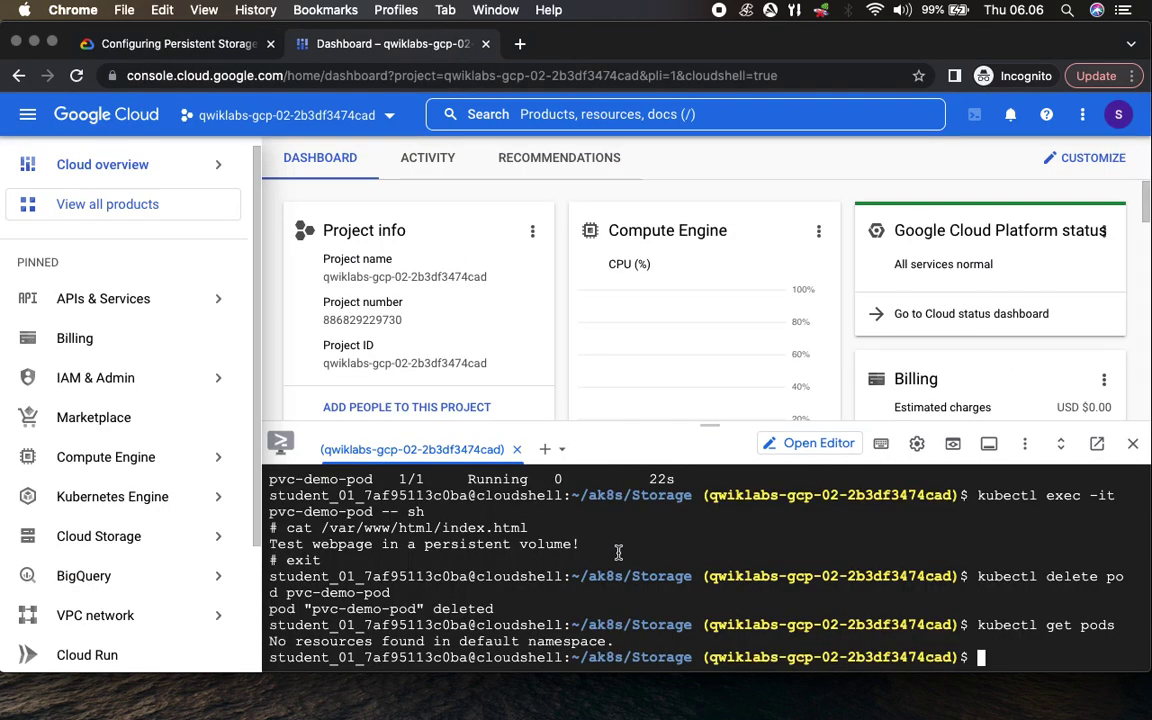
{"action": "left_click_drag", "start_coordinate": [477, 641], "coordinate": [608, 648]}
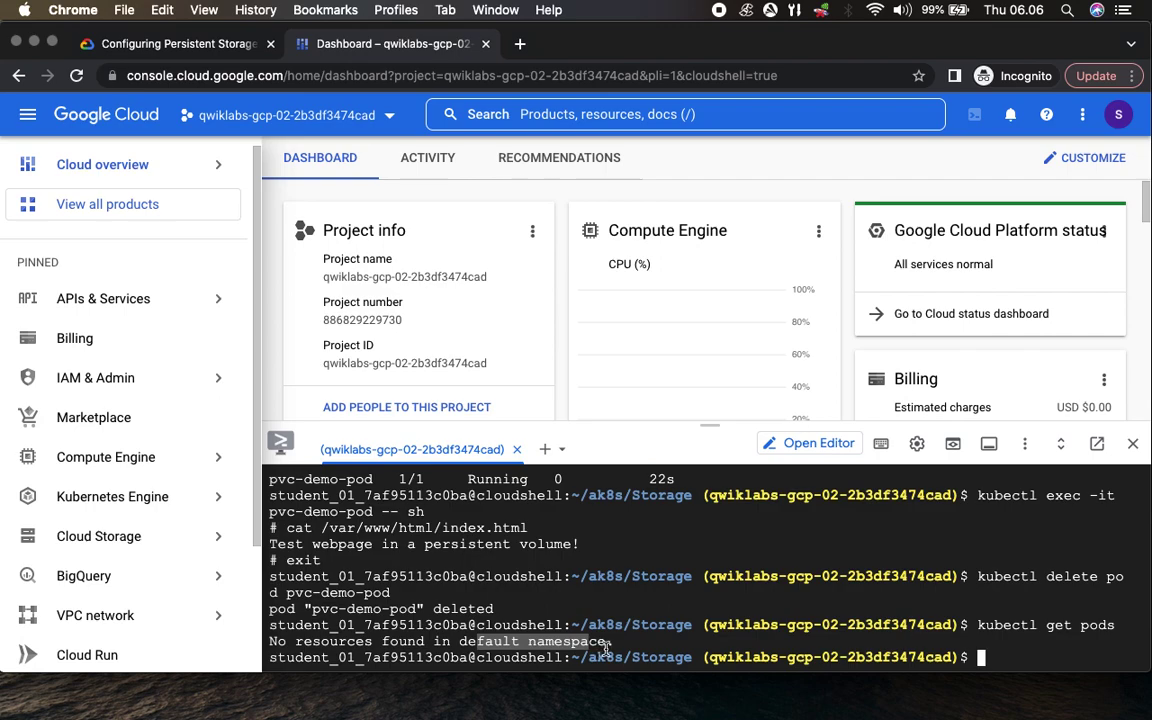
- Review the StatefulSet manifest in the lab, create it with kubectl apply -f statefulset-demo.yaml in Cloud Shell, and return to the instructions
{"action": "left_click", "coordinate": [165, 43]}
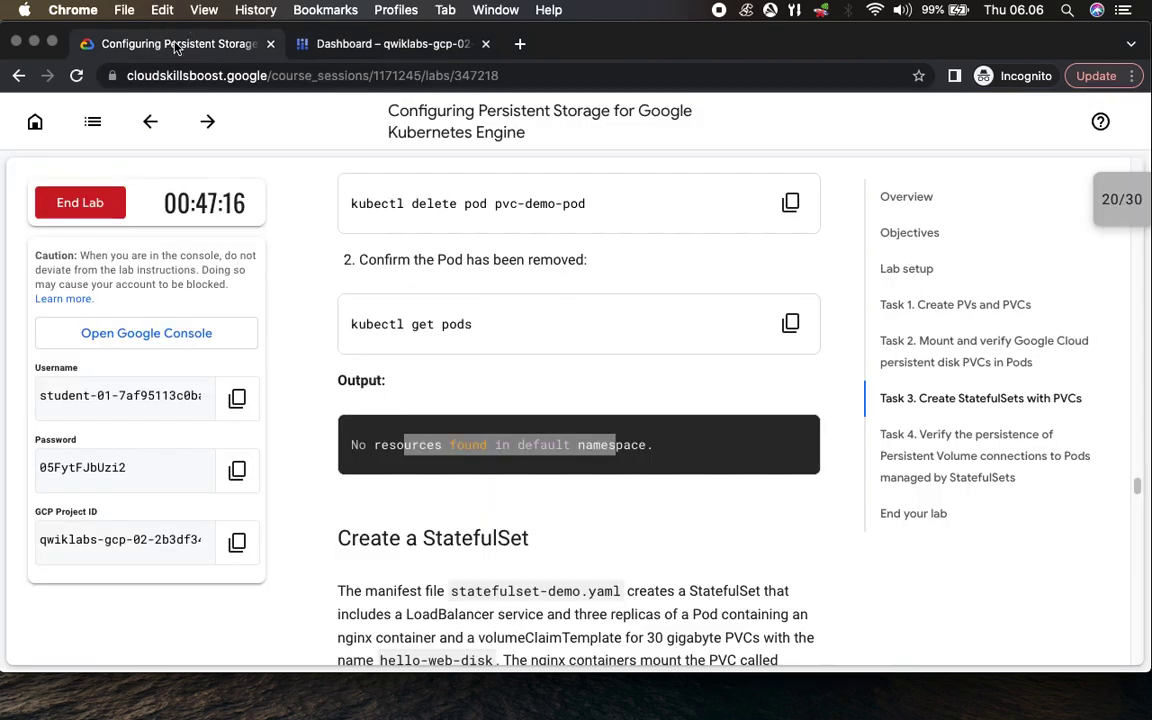
{"action": "scroll", "coordinate": [569, 470], "scroll_direction": "down", "scroll_amount": 5}
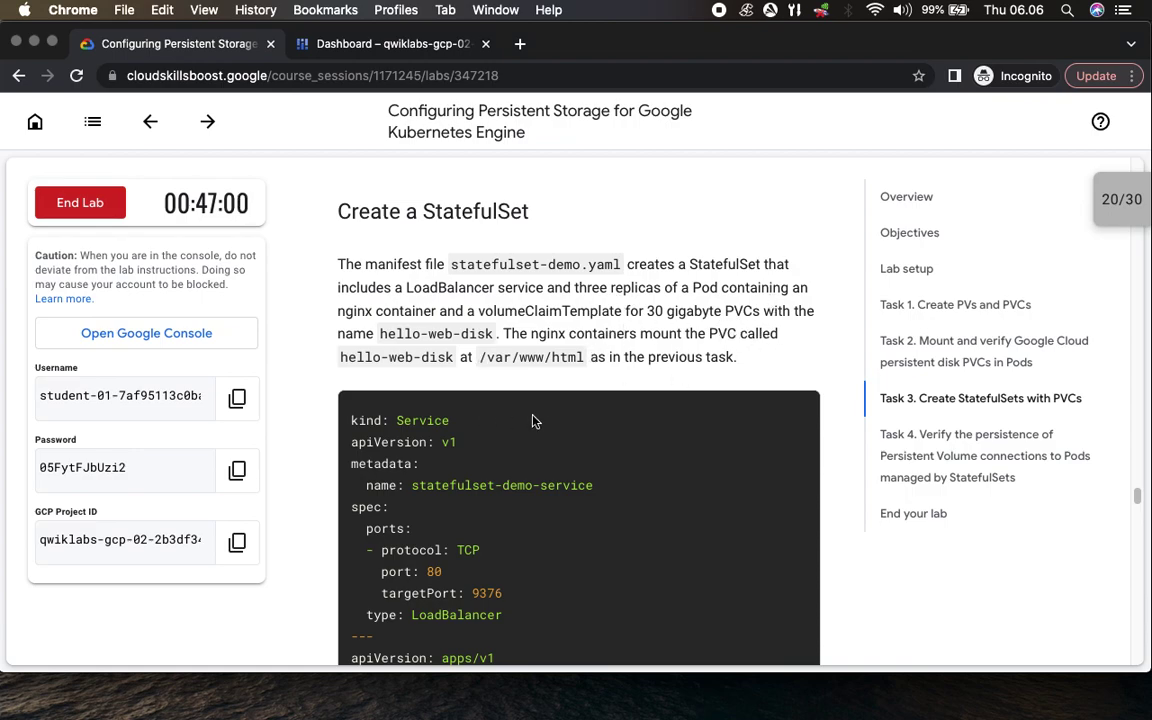
{"action": "scroll", "coordinate": [705, 457], "scroll_direction": "down", "scroll_amount": 5}
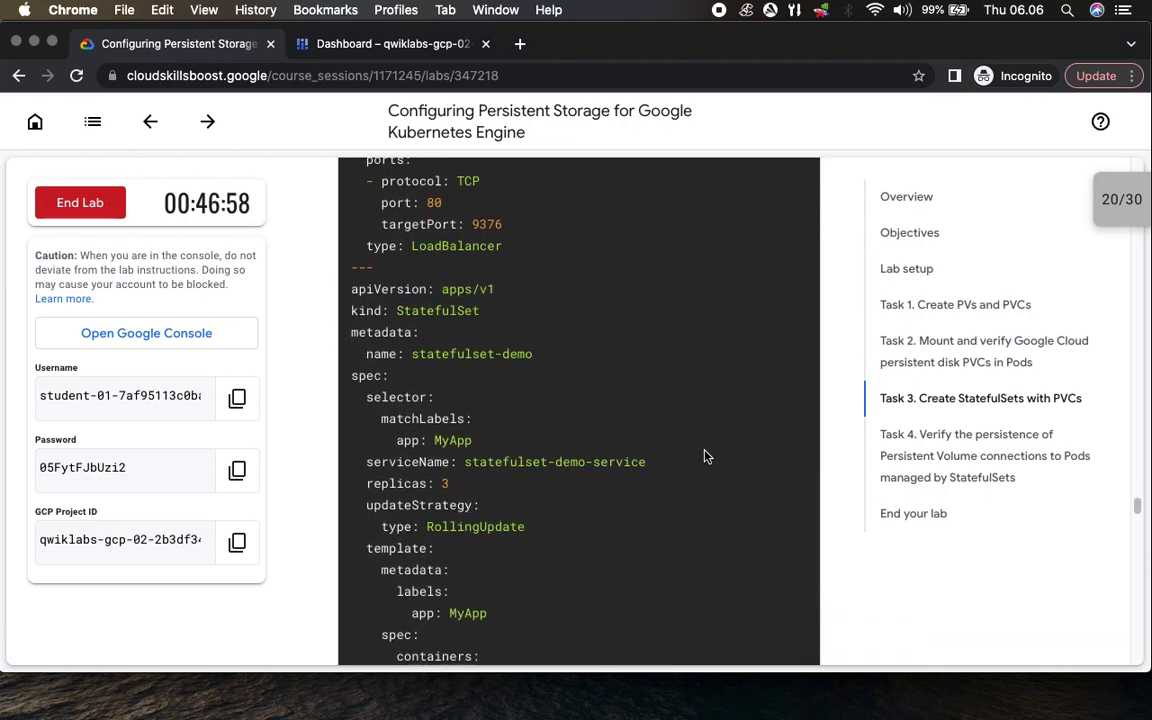
{"action": "scroll", "coordinate": [703, 455], "scroll_direction": "down", "scroll_amount": 8}
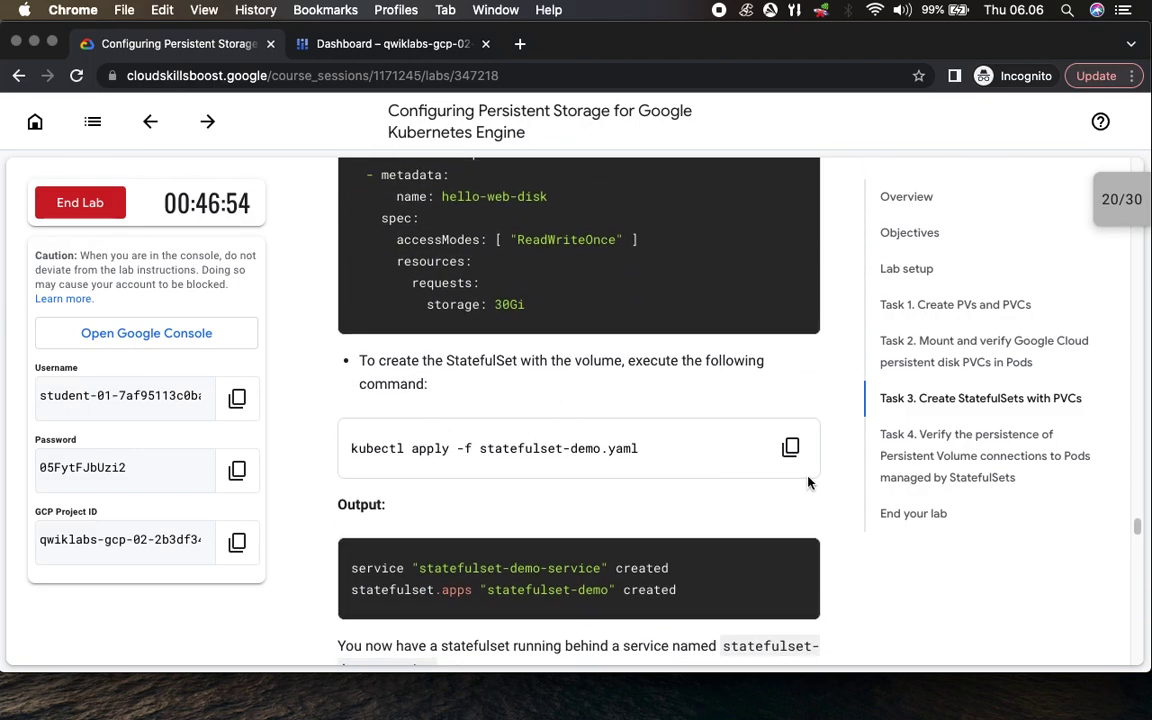
{"action": "left_click", "coordinate": [790, 447]}
{"action": "left_click", "coordinate": [352, 44]}
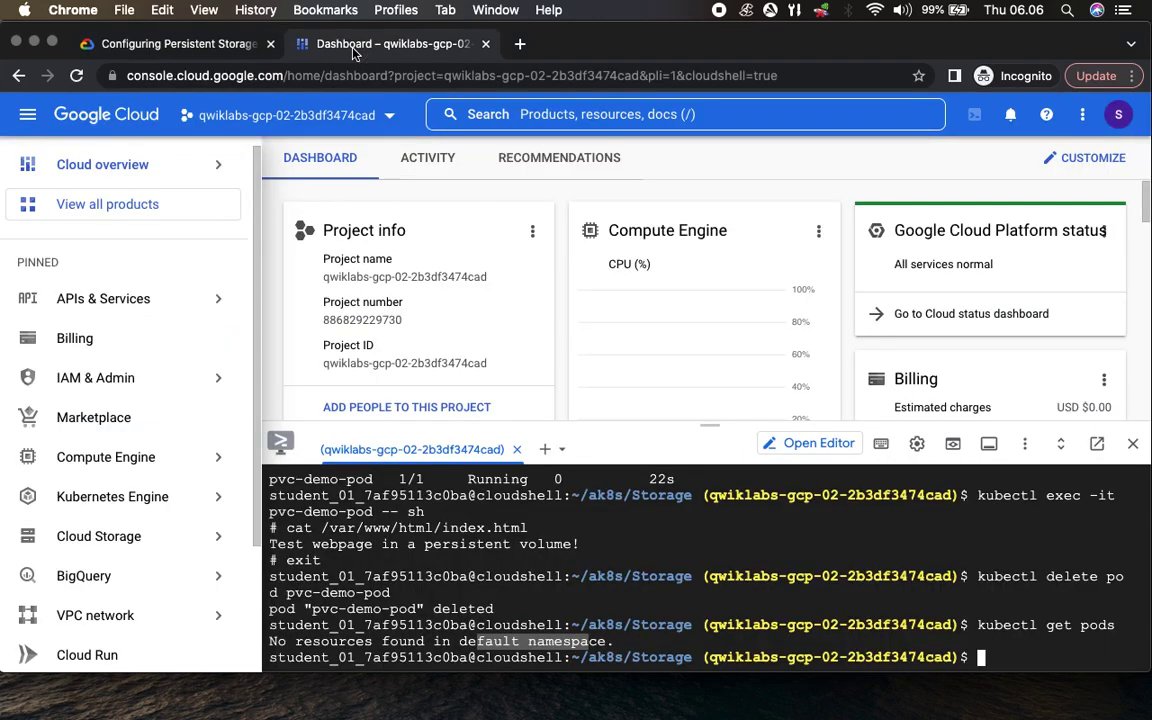
{"action": "key", "text": "super+v"}
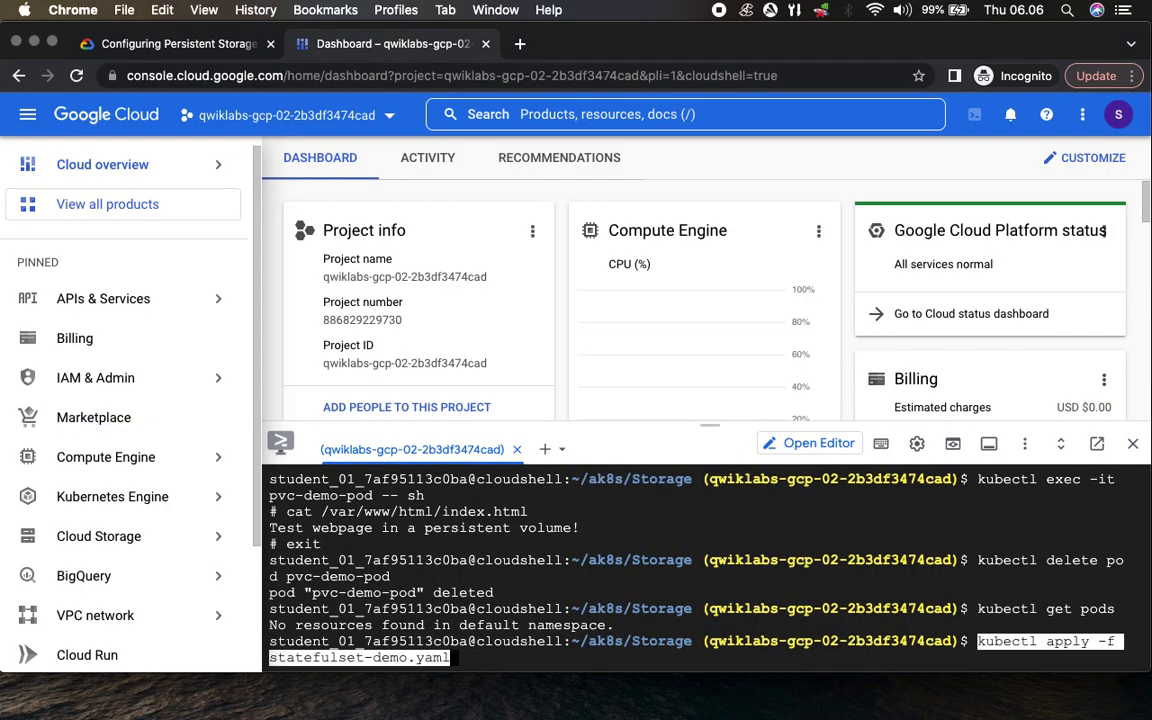
{"action": "key", "text": "Return"}
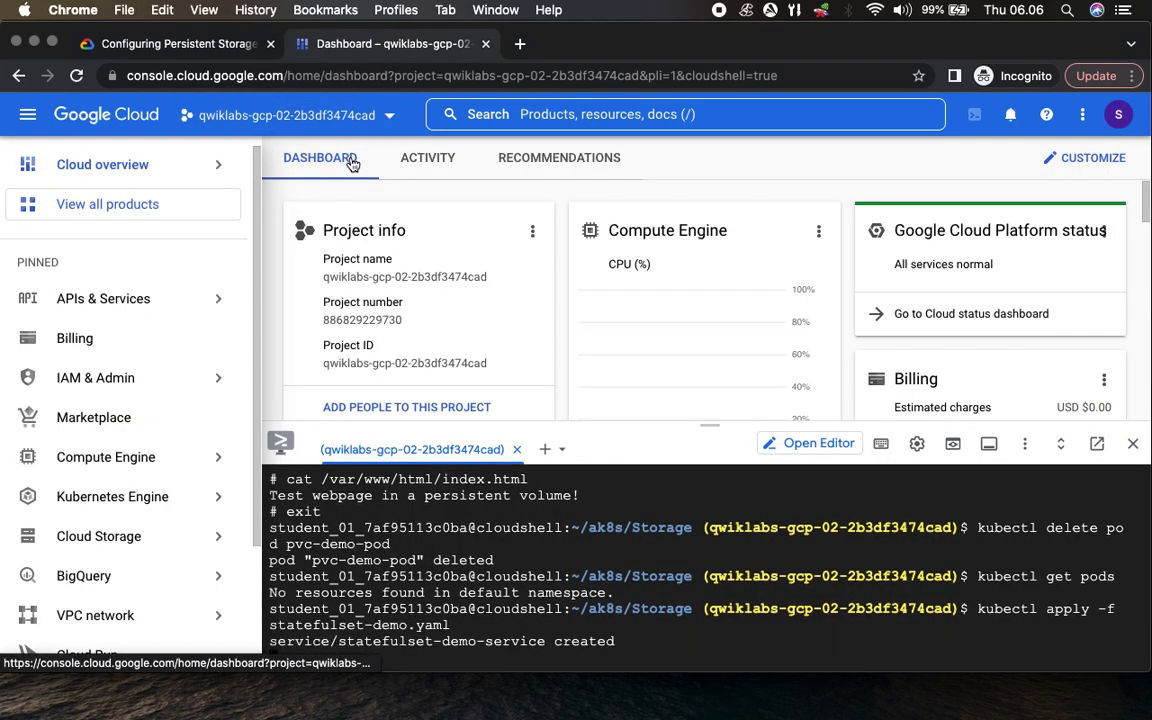
{"action": "left_click", "coordinate": [150, 44]}
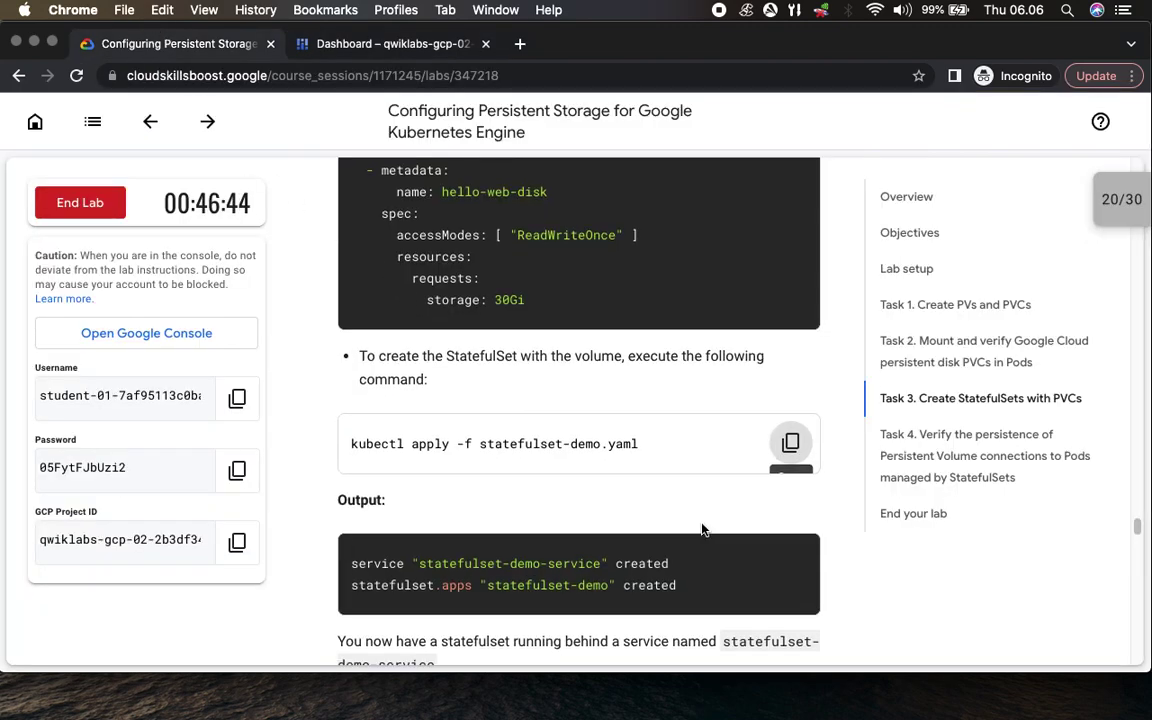
- View the StatefulSet's details by running kubectl describe statefulset statefulset-demo from the lab in Cloud Shell
{"action": "scroll", "coordinate": [600, 450], "scroll_direction": "down", "scroll_amount": 5}
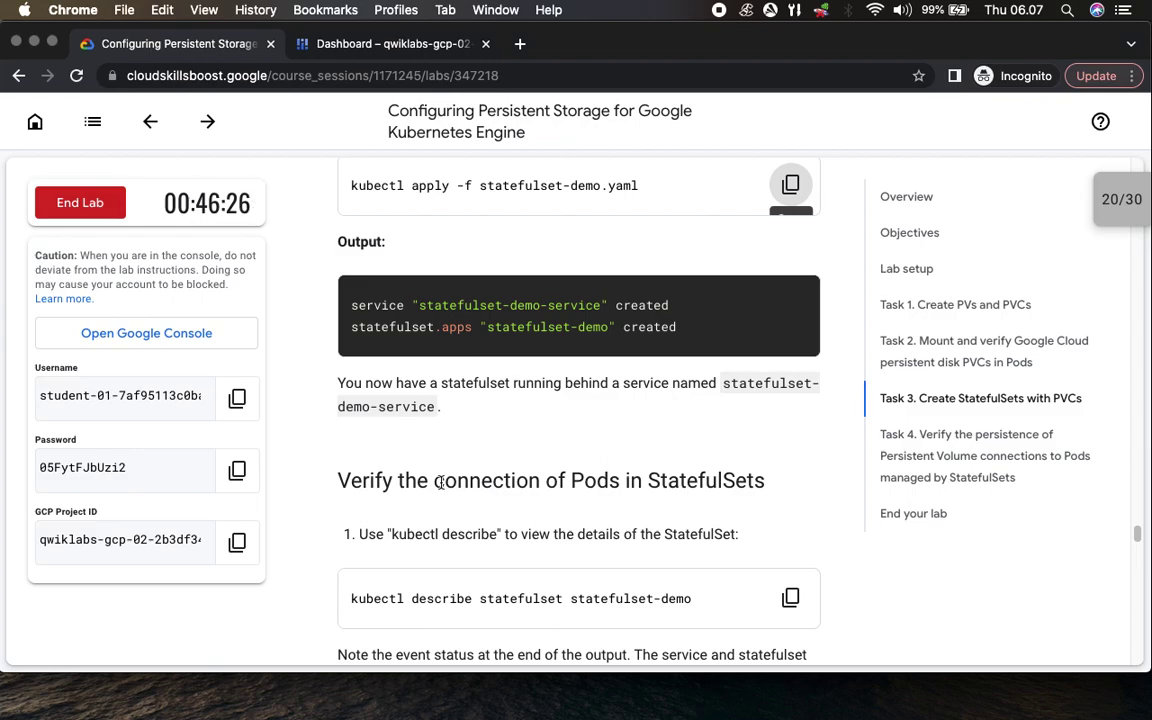
{"action": "scroll", "coordinate": [460, 500], "scroll_direction": "down", "scroll_amount": 5}
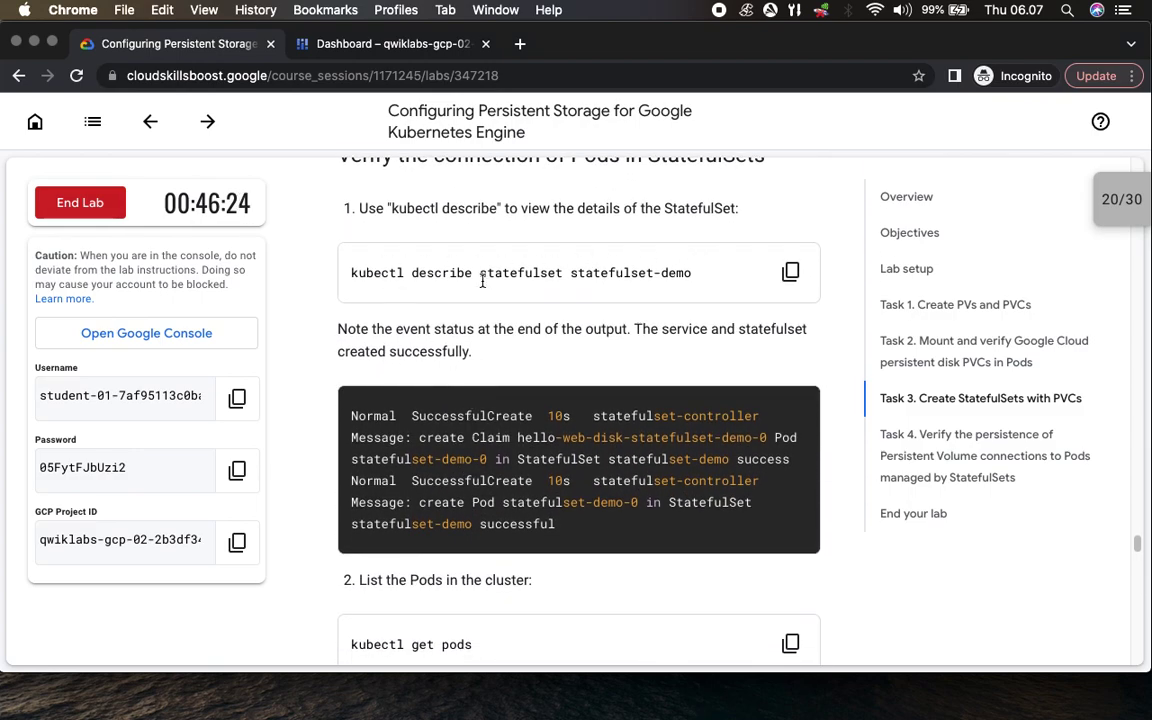
{"action": "left_click", "coordinate": [790, 286]}
{"action": "left_click", "coordinate": [432, 47]}
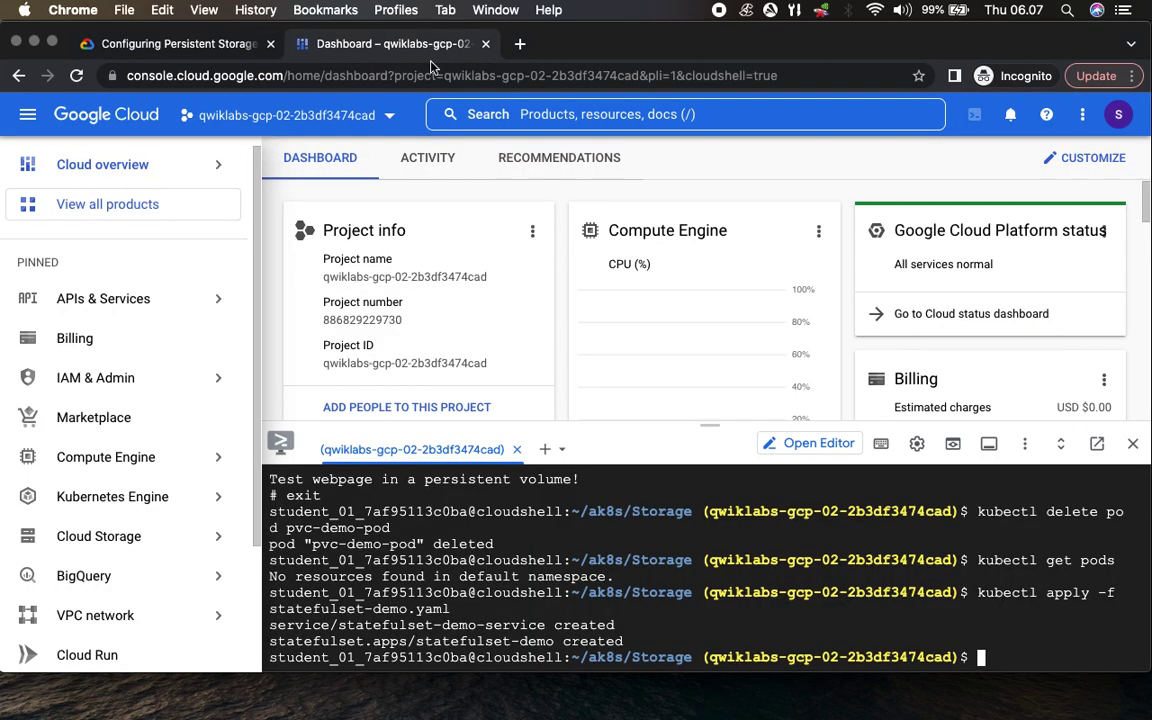
{"action": "key", "text": "super+v"}
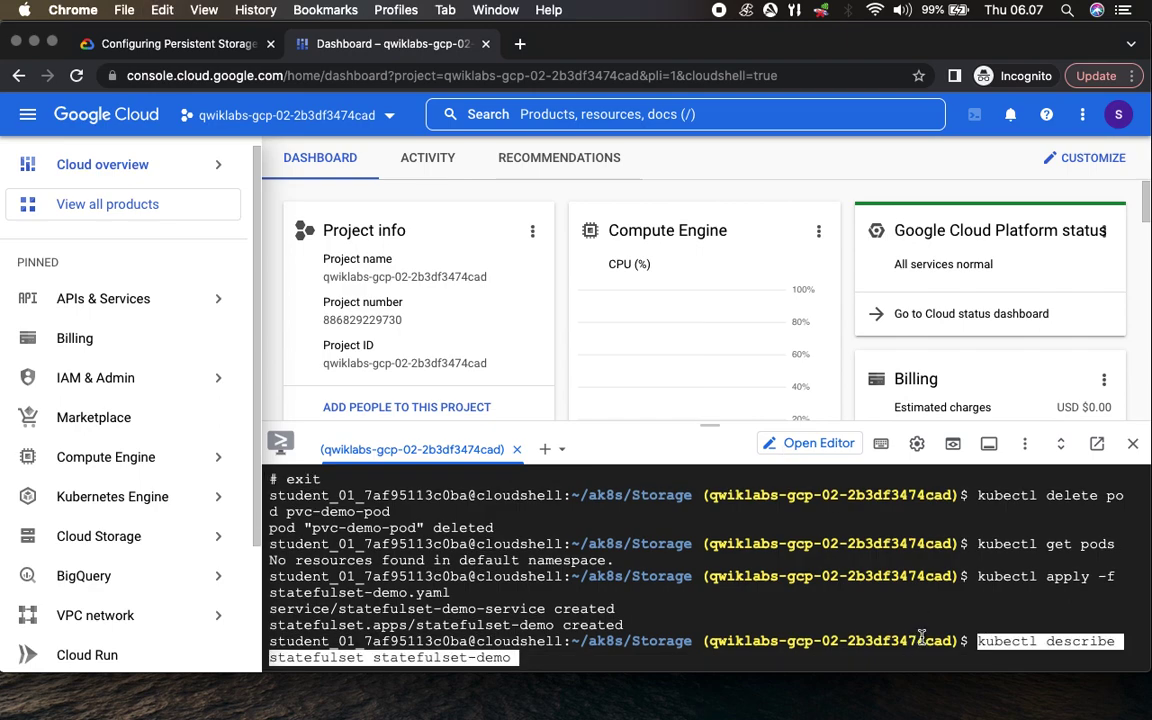
{"action": "key", "text": "Return"}
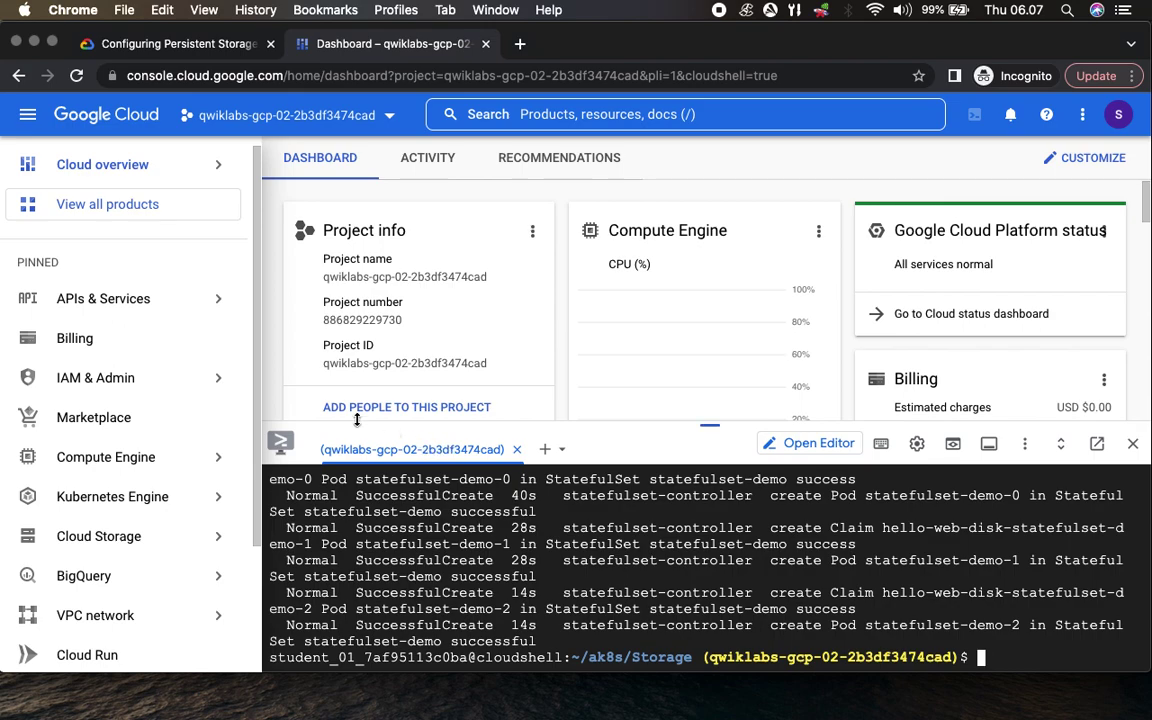
- List the Pods in the cluster by running the lab's kubectl get pods command in Cloud Shell
{"action": "left_click", "coordinate": [183, 50]}
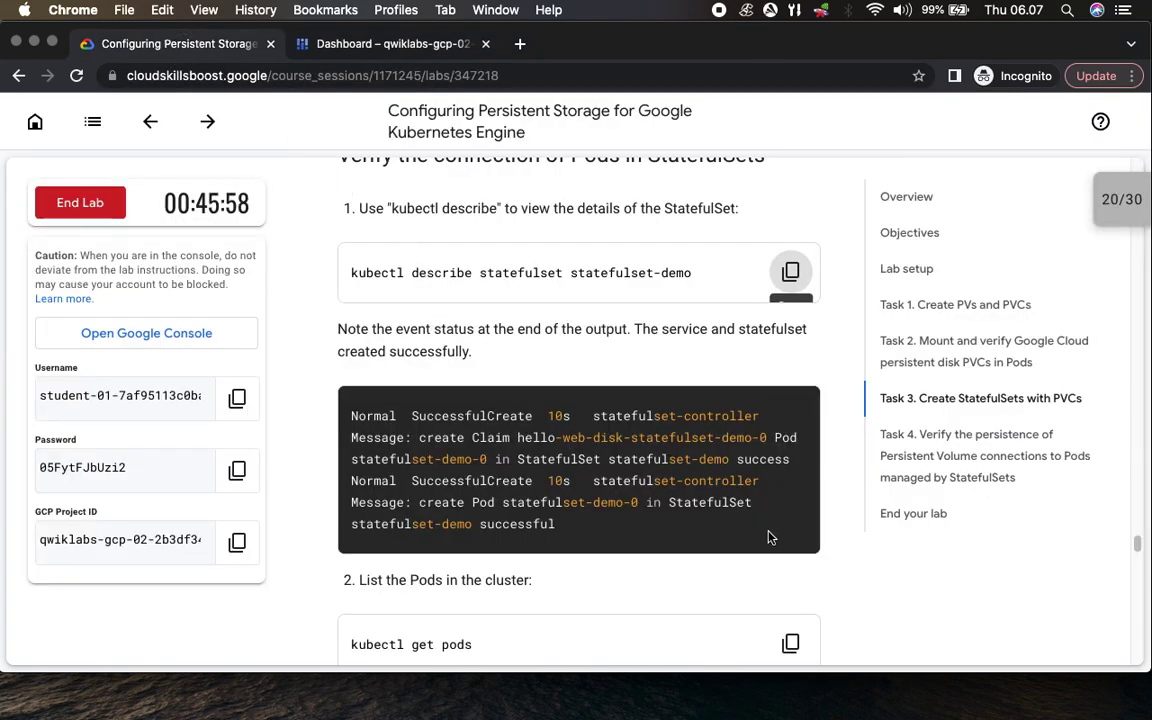
{"action": "scroll", "coordinate": [770, 535], "scroll_direction": "down", "scroll_amount": 5}
{"action": "left_click", "coordinate": [790, 267]}
{"action": "left_click", "coordinate": [386, 44]}
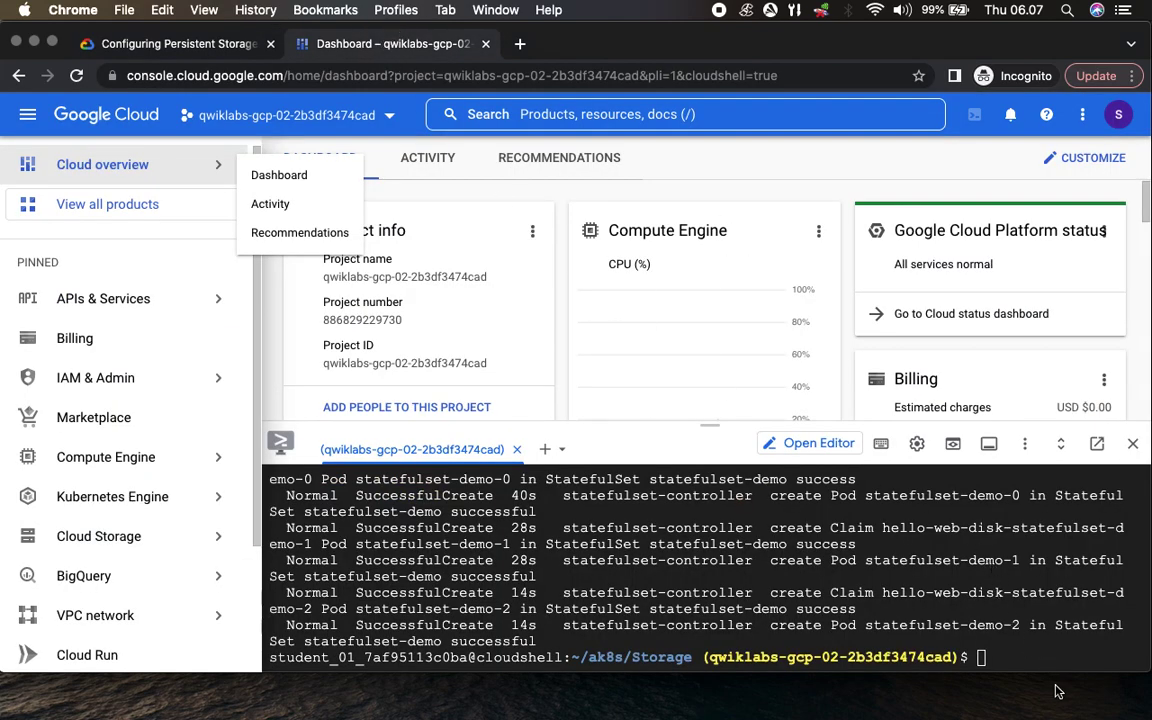
{"action": "left_click", "coordinate": [1020, 655]}
{"action": "key", "text": "super+v"}
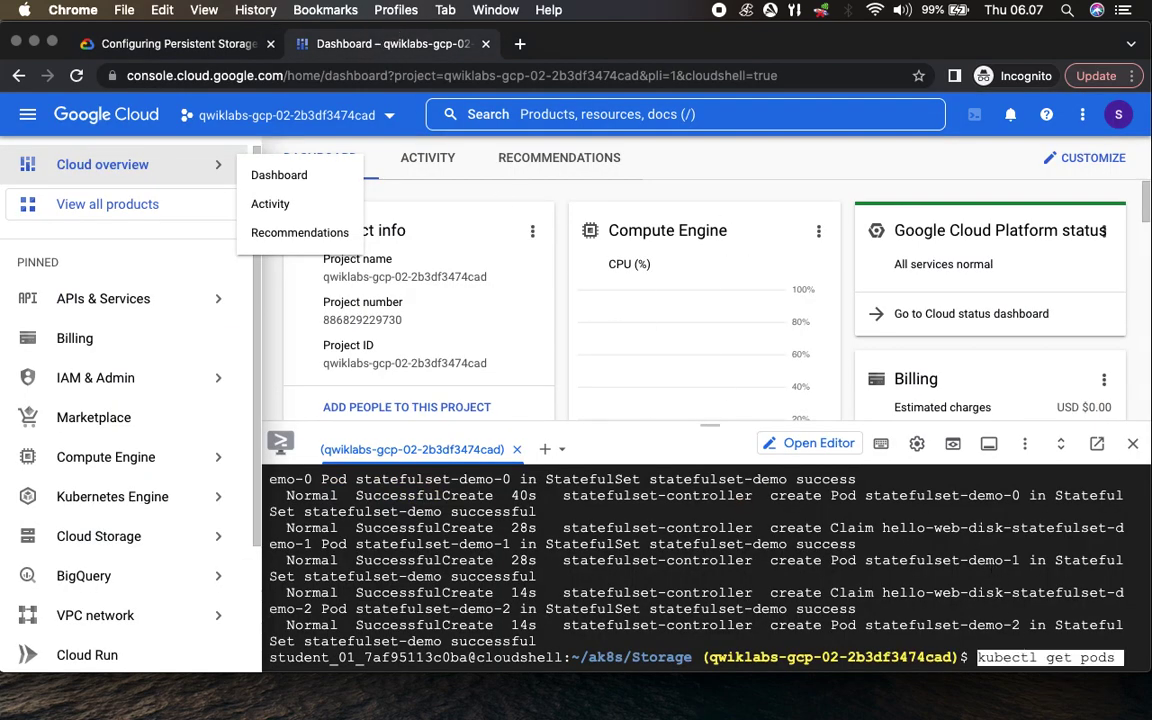
{"action": "key", "text": "Return"}
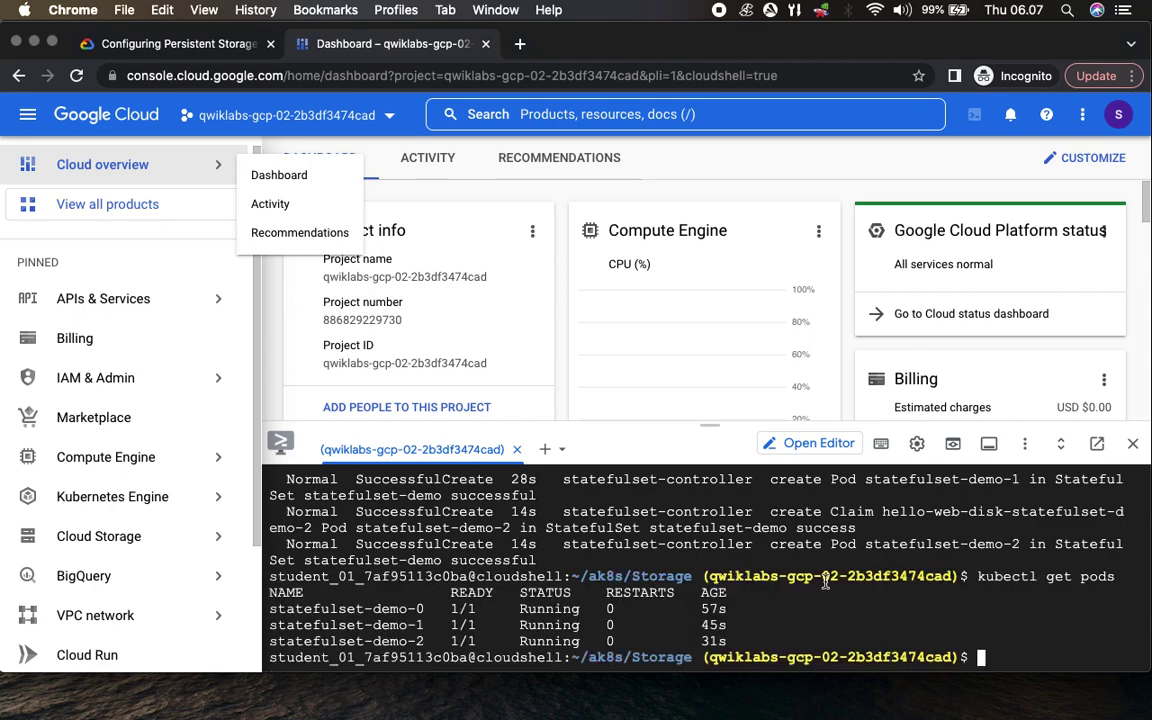
- List the PVCs by running the lab's kubectl get pvc command in Cloud Shell
{"action": "left_click", "coordinate": [185, 44]}
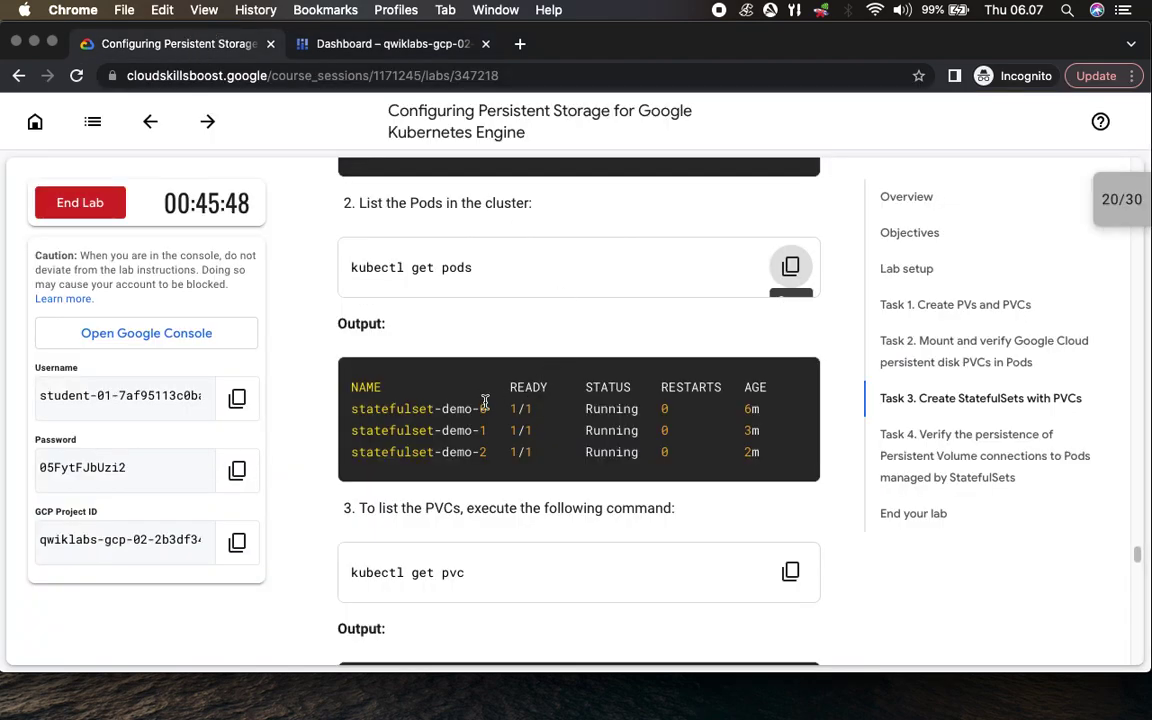
{"action": "scroll", "coordinate": [600, 560], "scroll_direction": "down", "scroll_amount": 5}
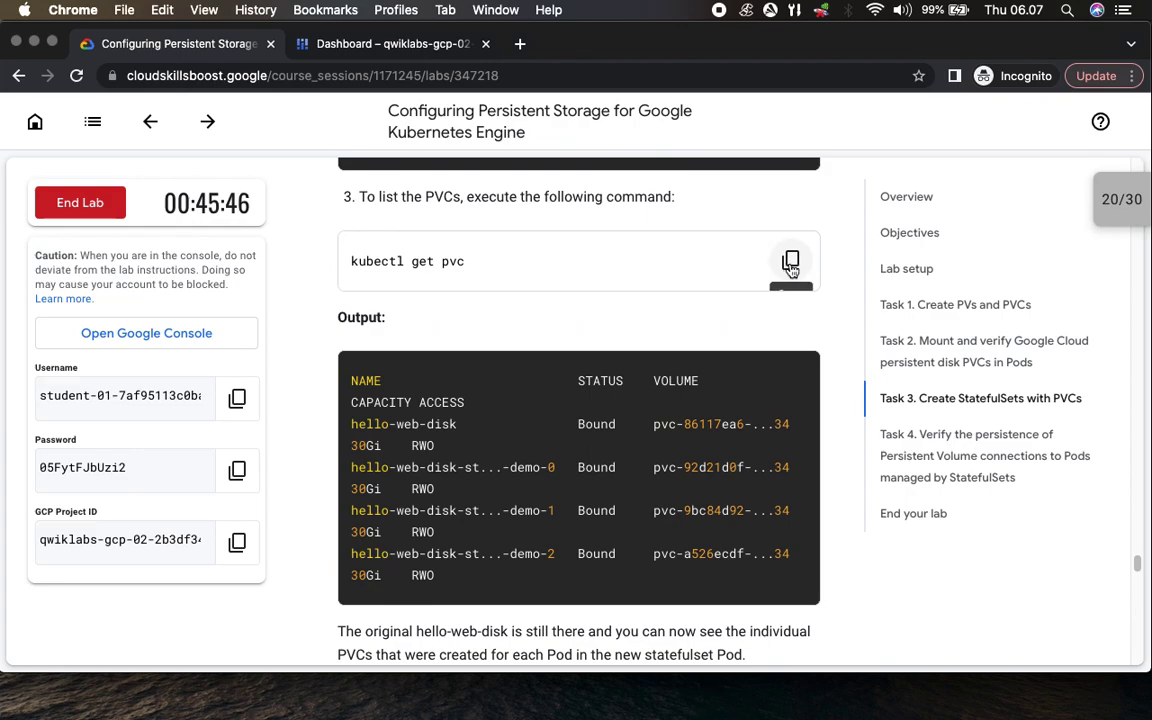
{"action": "left_click", "coordinate": [790, 262]}
{"action": "left_click", "coordinate": [366, 44]}
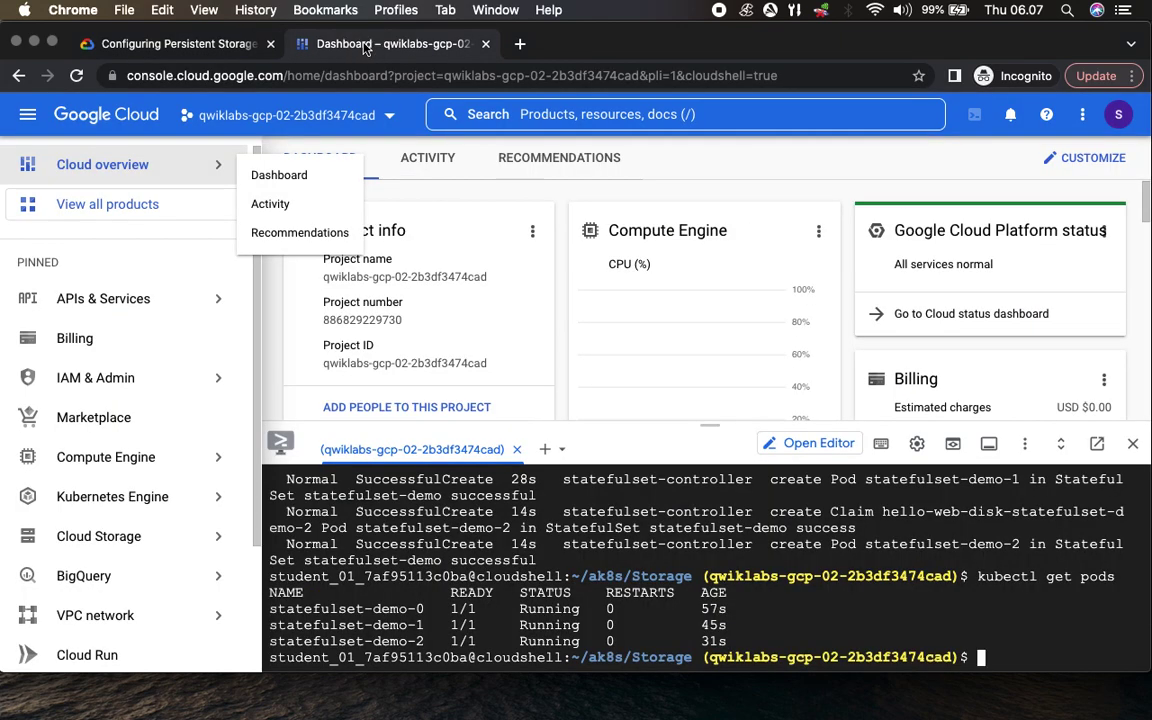
{"action": "key", "text": "super+v"}
{"action": "key", "text": "Return"}
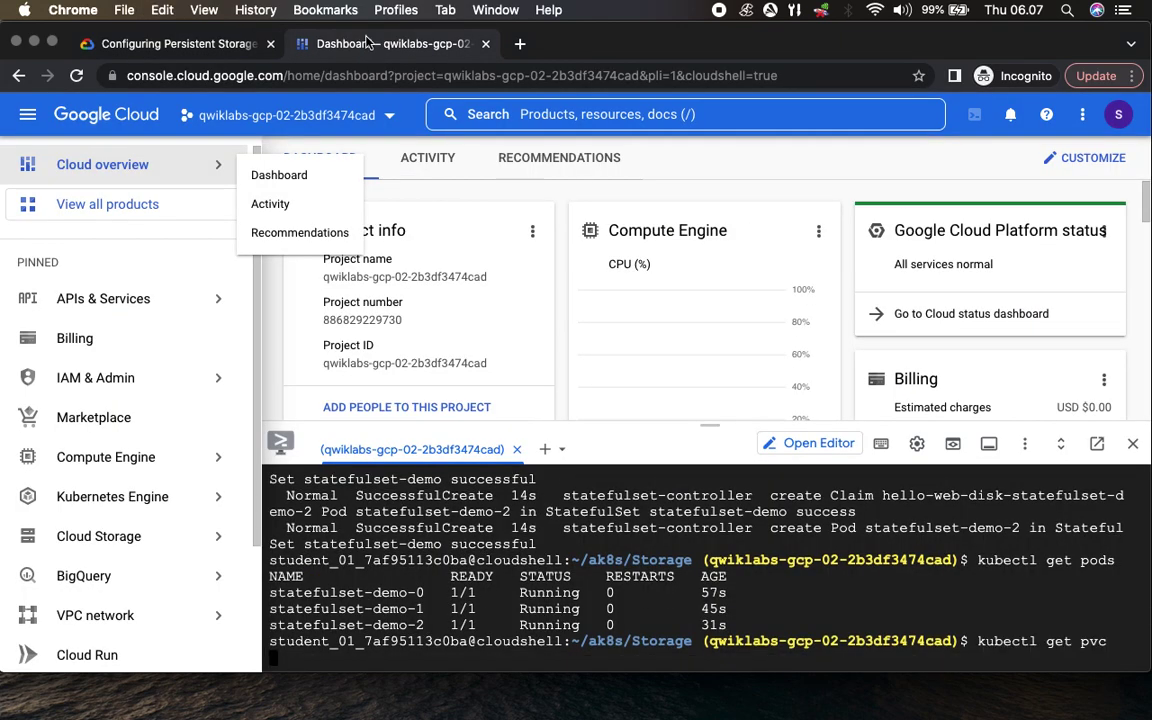
- View the first StatefulSet PVC's details by running kubectl describe pvc hello-web-disk-statefulset-demo-0 in Cloud Shell
{"action": "left_click", "coordinate": [165, 44]}
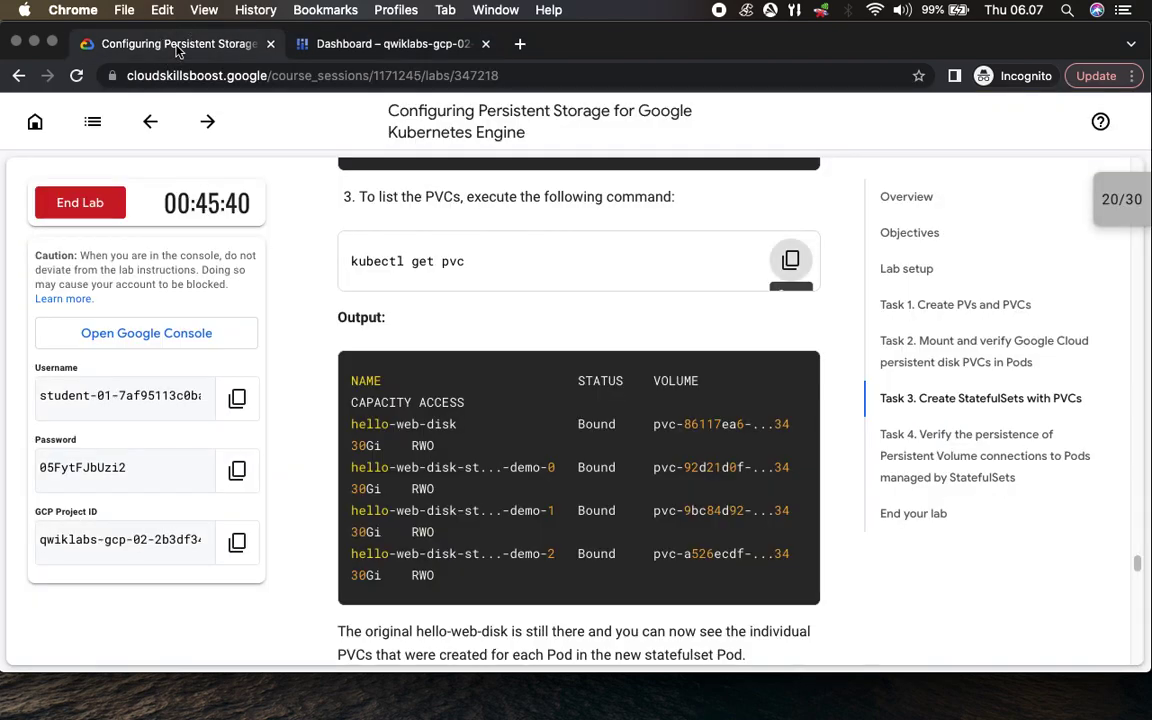
{"action": "scroll", "coordinate": [595, 573], "scroll_direction": "down", "scroll_amount": 5}
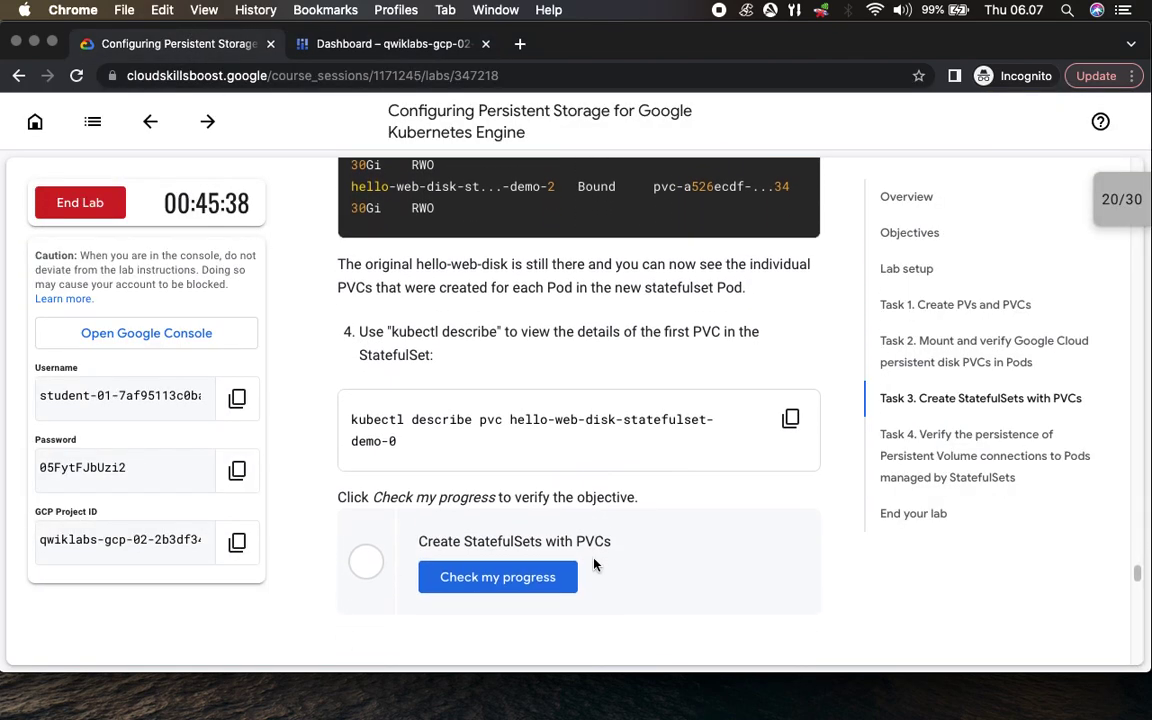
{"action": "left_click", "coordinate": [790, 288]}
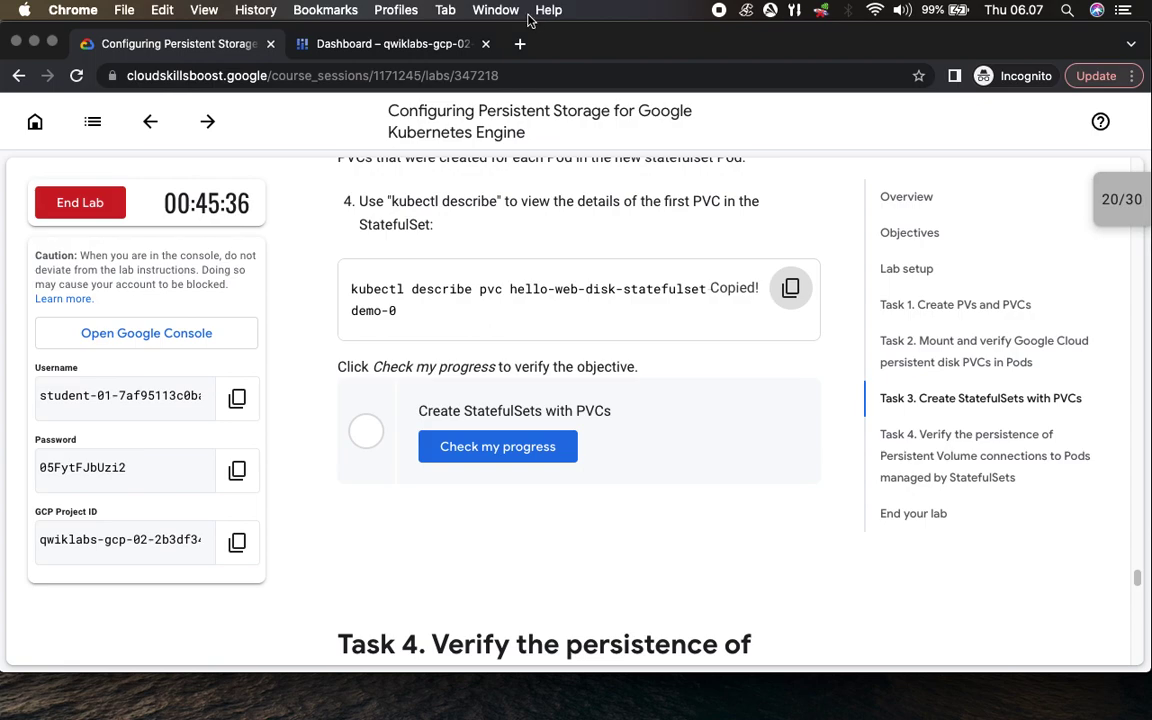
{"action": "left_click", "coordinate": [390, 45]}
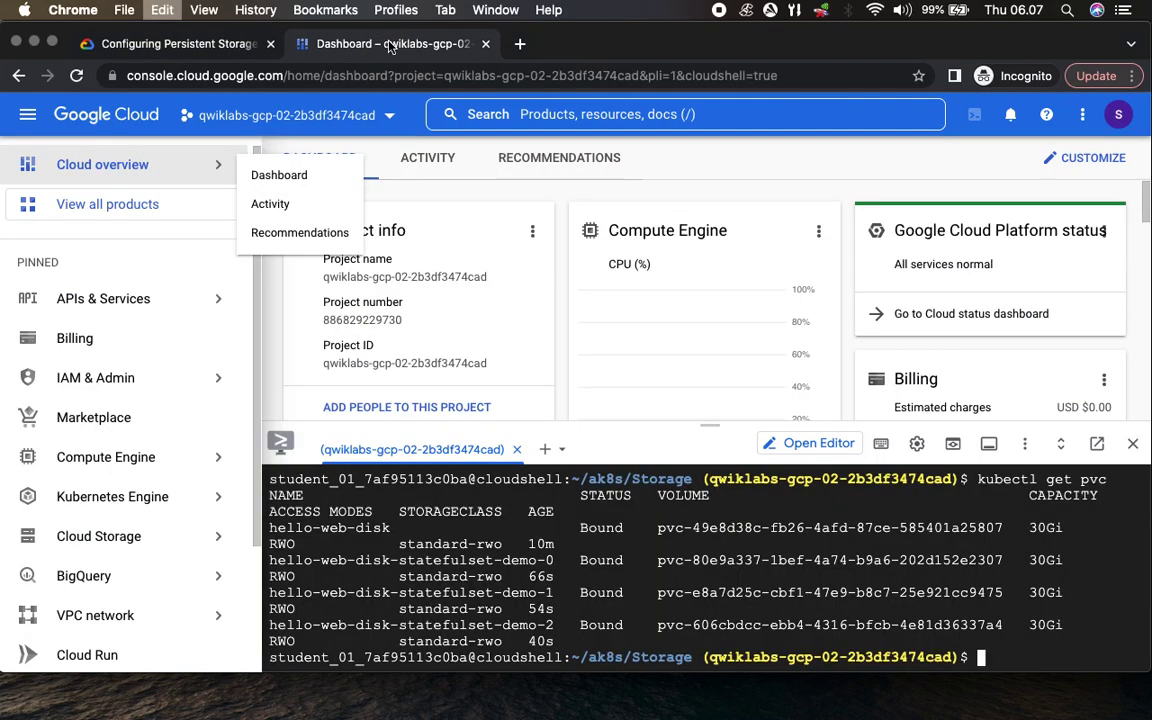
{"action": "key", "text": "super+v"}
{"action": "key", "text": "Return"}
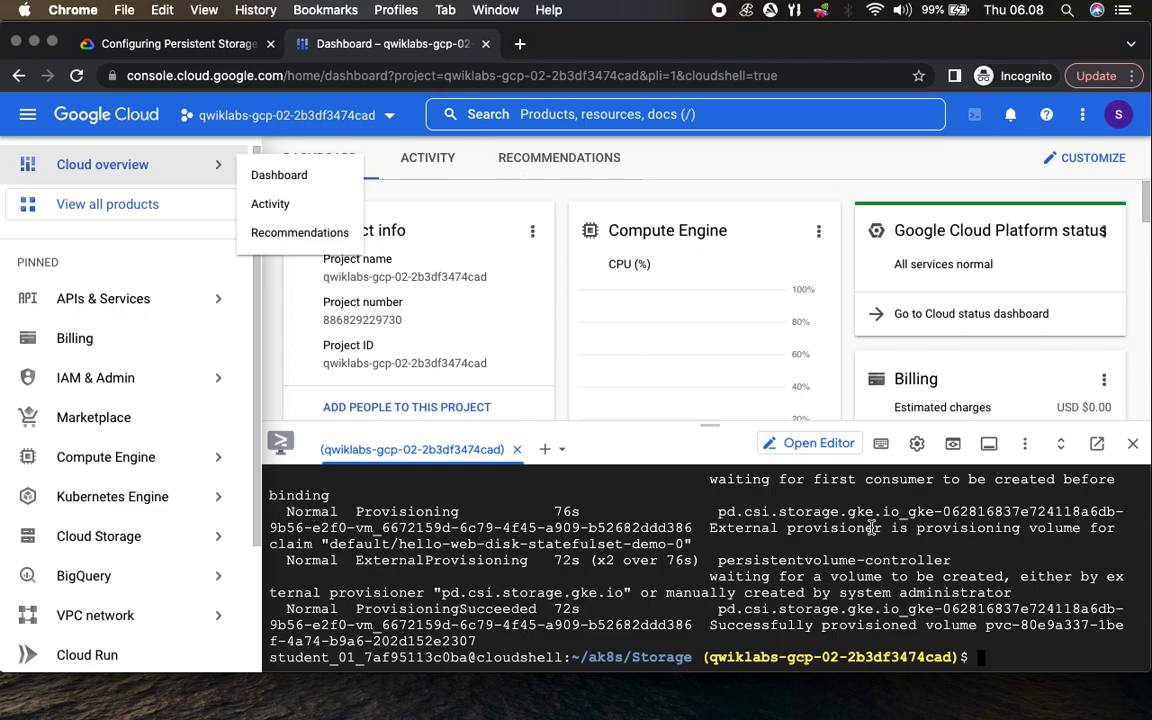
- Check the lab progress for "Create StatefulSets with PVCs" and review the checkpoint scores
{"action": "left_click", "coordinate": [175, 52]}
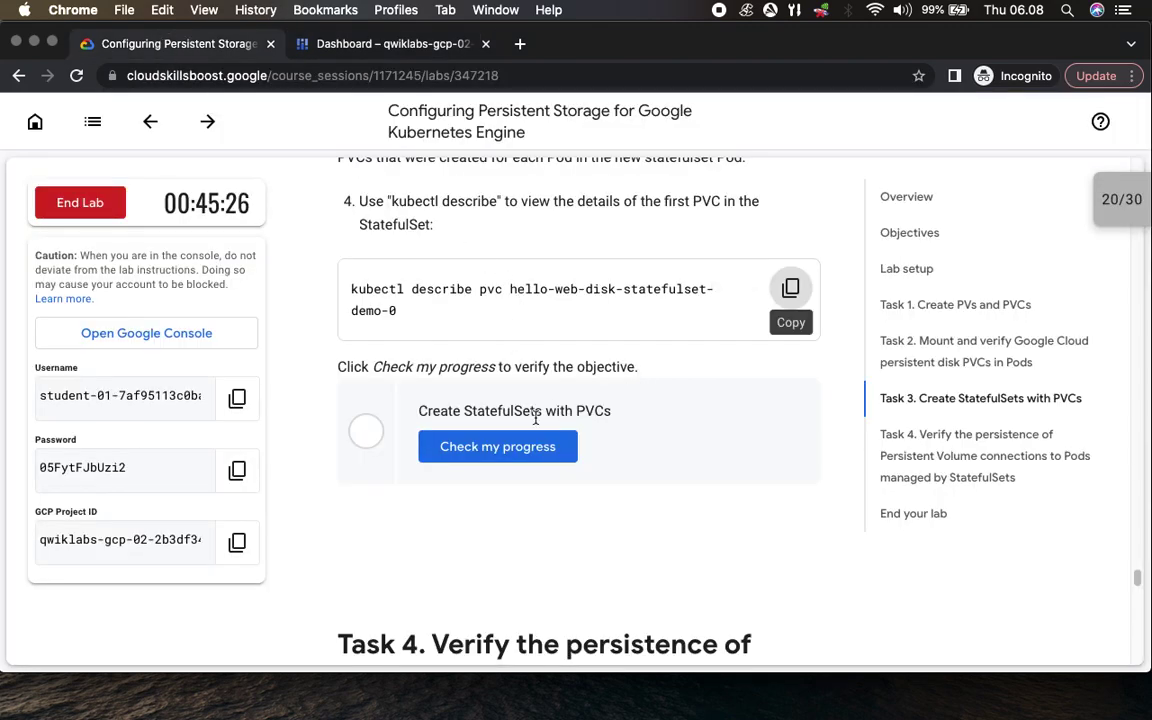
{"action": "left_click", "coordinate": [470, 451]}
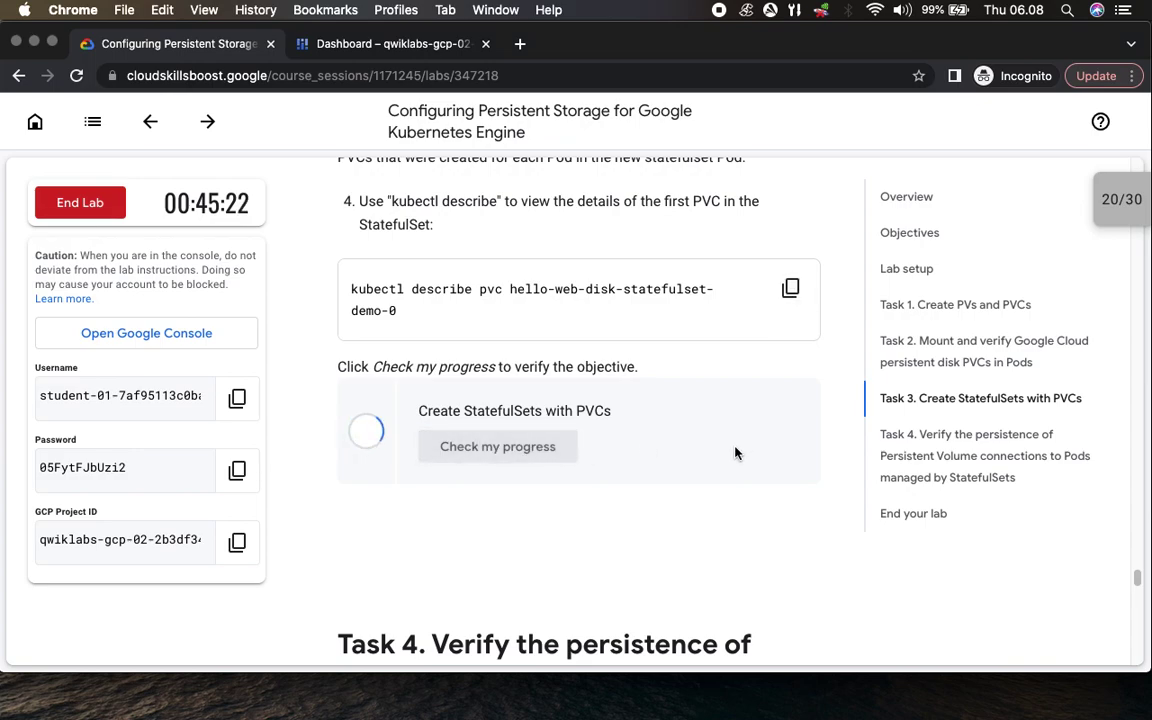
{"action": "left_click", "coordinate": [1104, 203]}
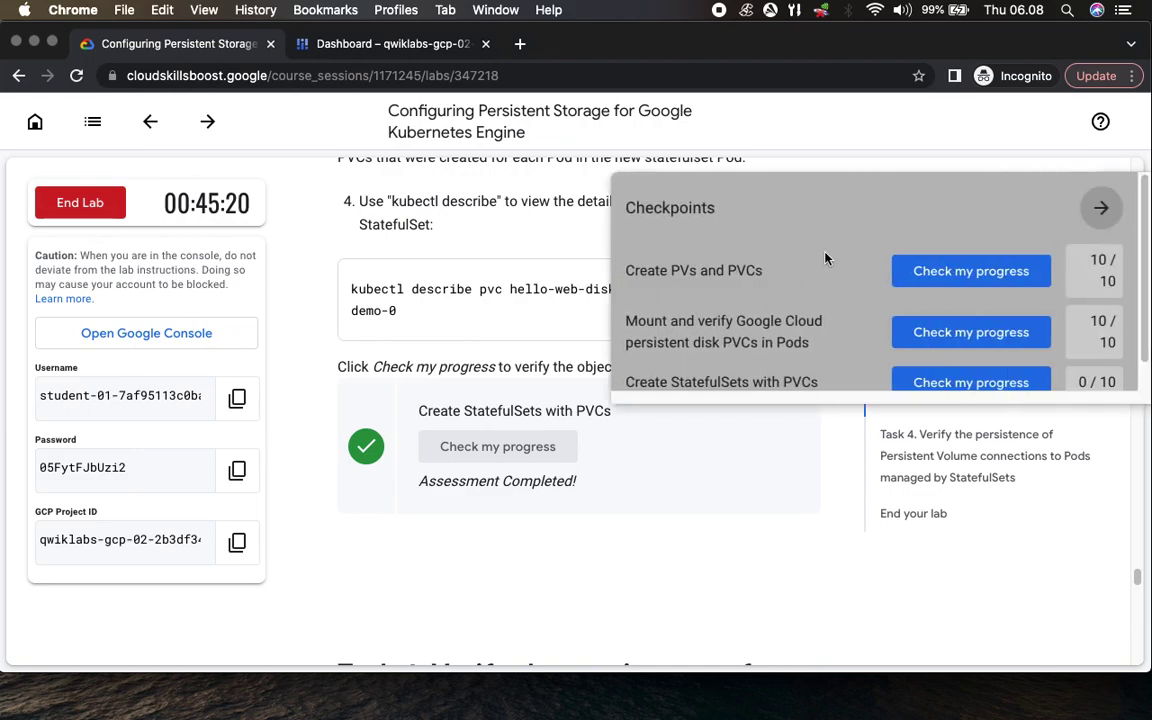
{"action": "left_click", "coordinate": [975, 358]}
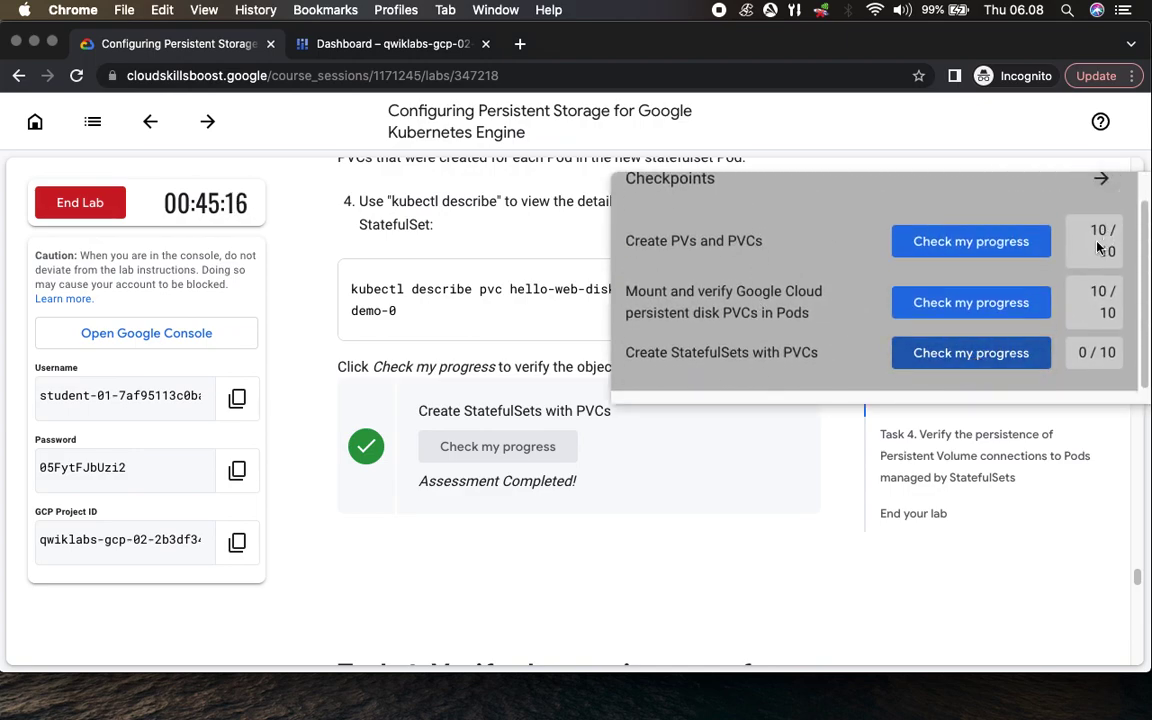
{"action": "left_click", "coordinate": [1100, 208]}
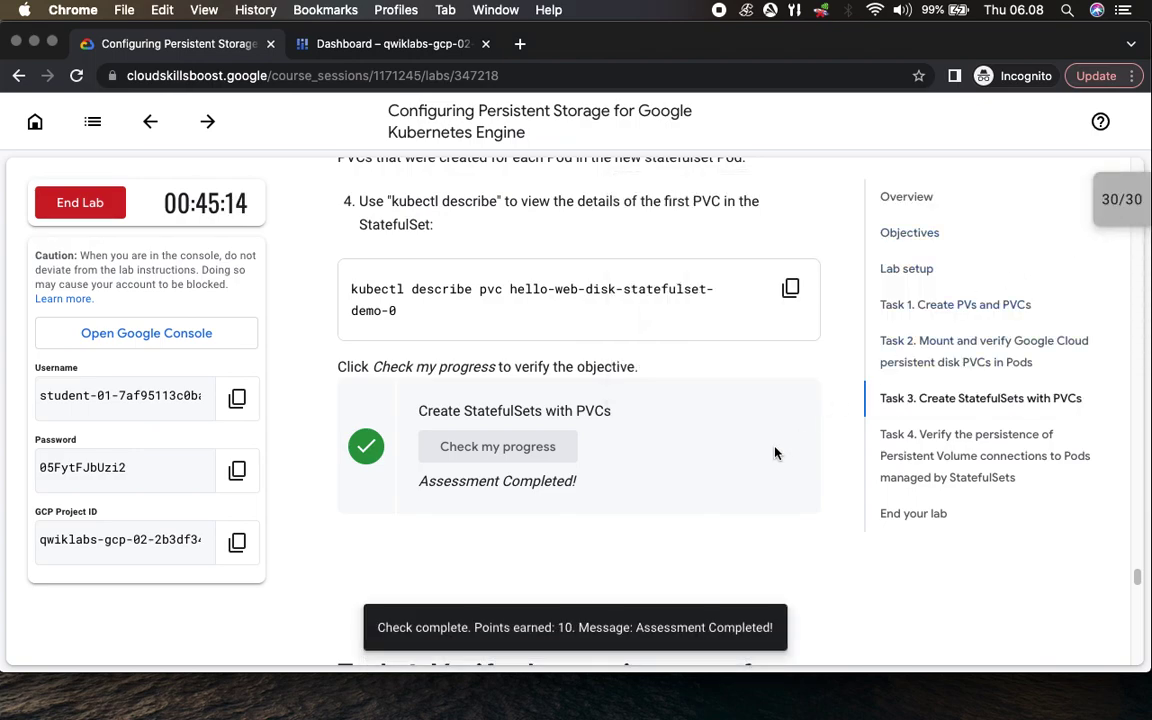
- Start Task 4 by opening a shell session in the Pod with kubectl exec -it statefulset-demo-0 -- sh
{"action": "scroll", "coordinate": [669, 455], "scroll_direction": "down", "scroll_amount": 9}
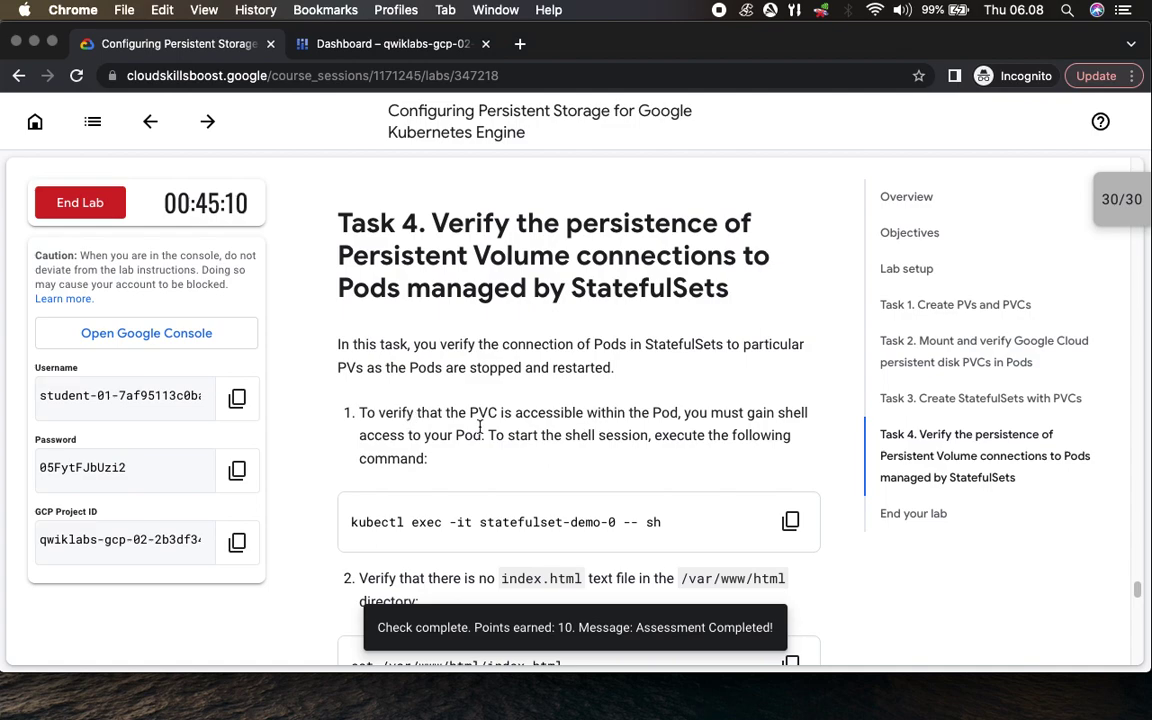
{"action": "scroll", "coordinate": [617, 505], "scroll_direction": "down", "scroll_amount": 5}
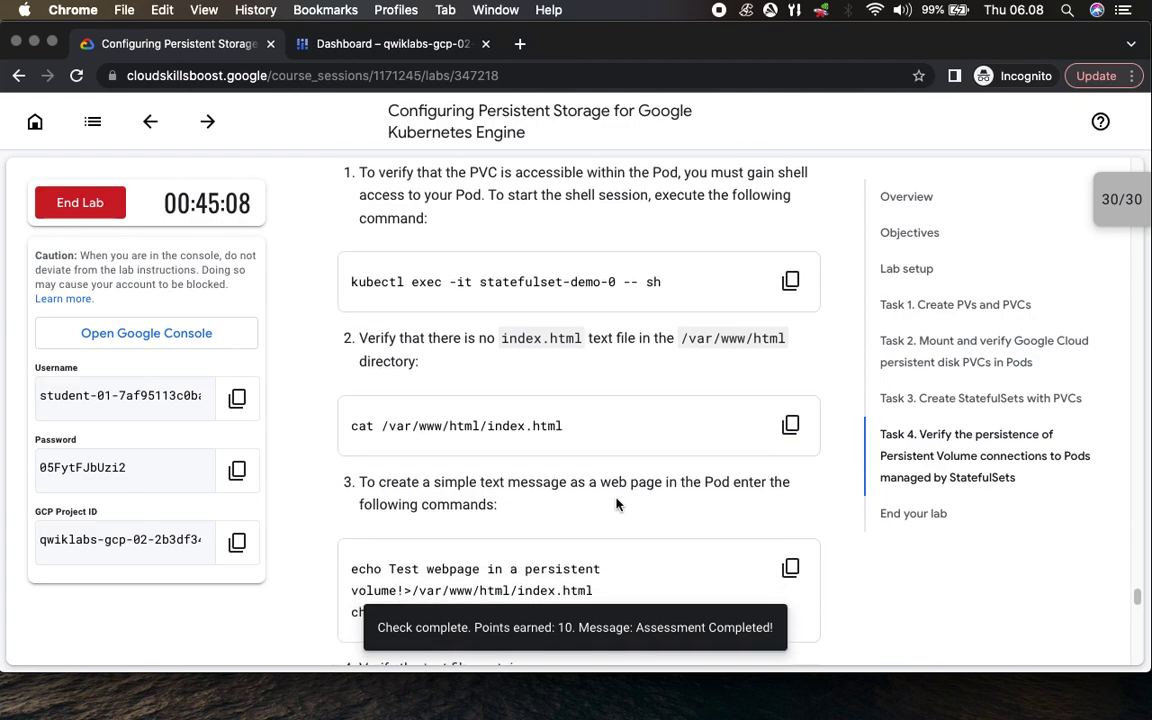
{"action": "left_click", "coordinate": [790, 239]}
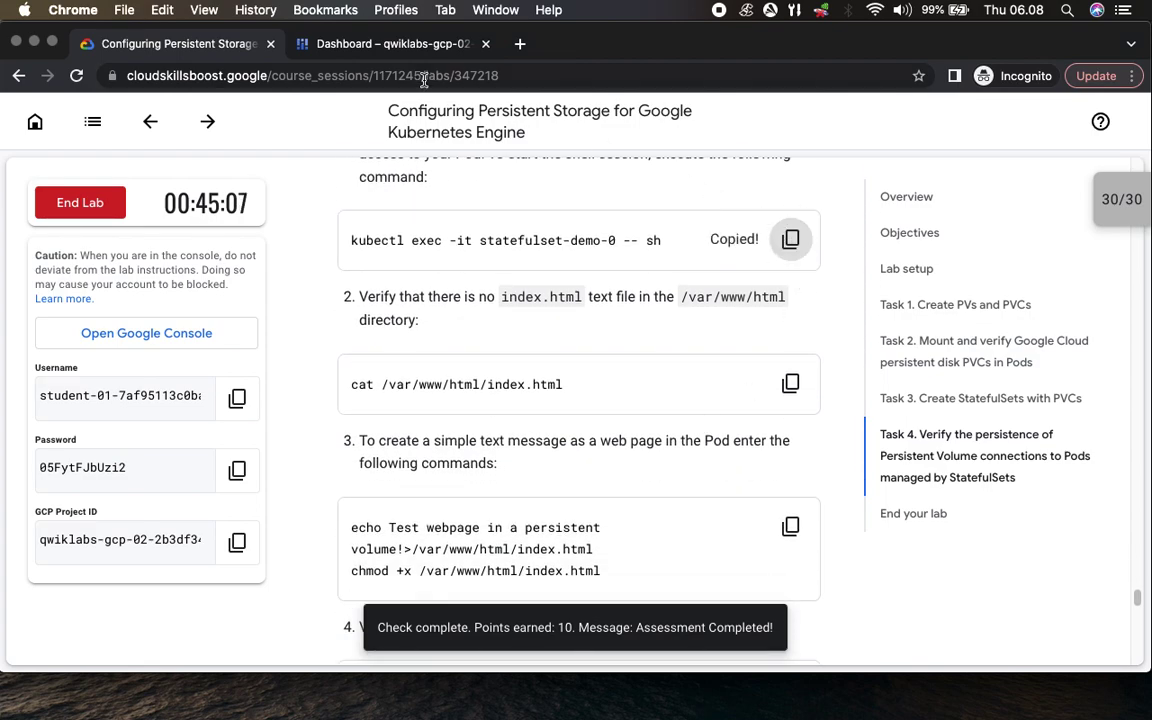
{"action": "left_click", "coordinate": [365, 44]}
{"action": "key", "text": "super+v"}
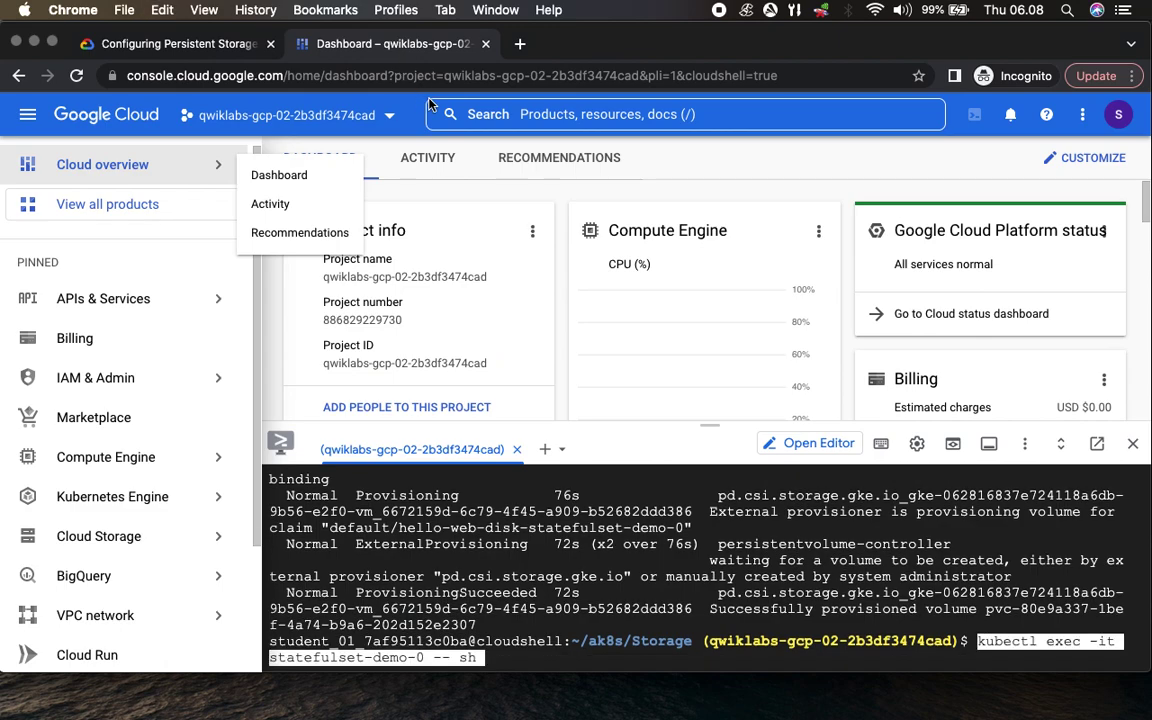
{"action": "key", "text": "Return"}
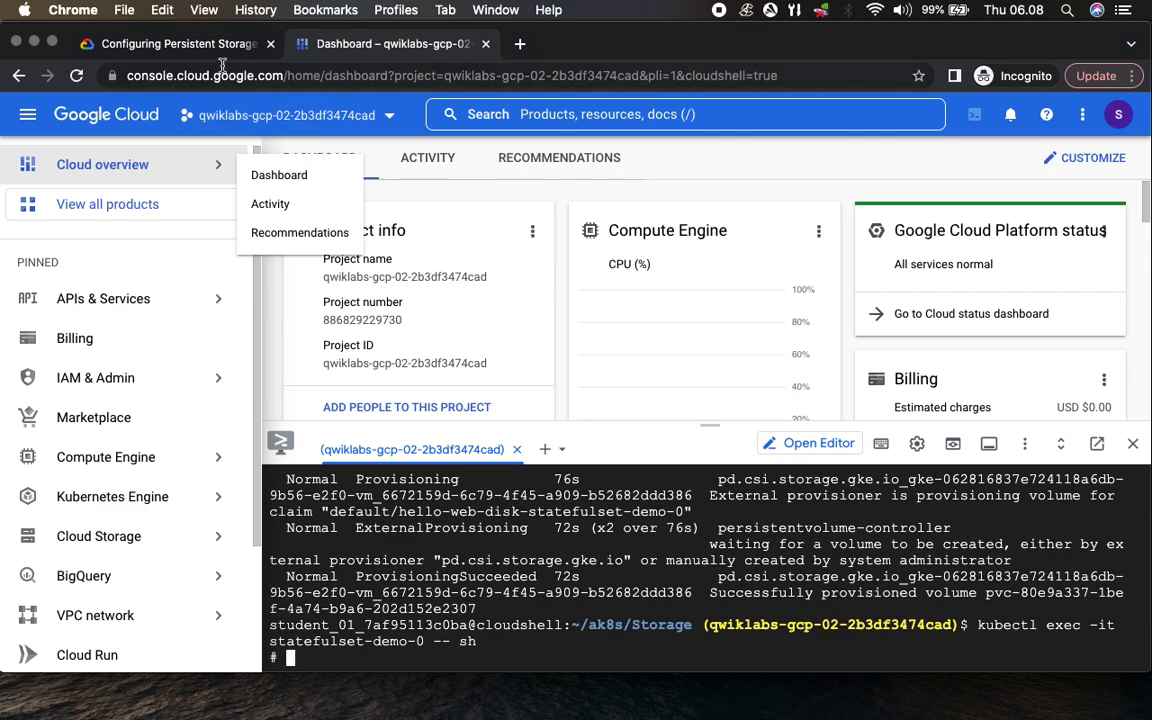
- Check for the index.html file in the Pod's shell by running cat /var/www/html/index.html
{"action": "left_click", "coordinate": [176, 44]}
{"action": "left_click", "coordinate": [790, 385]}
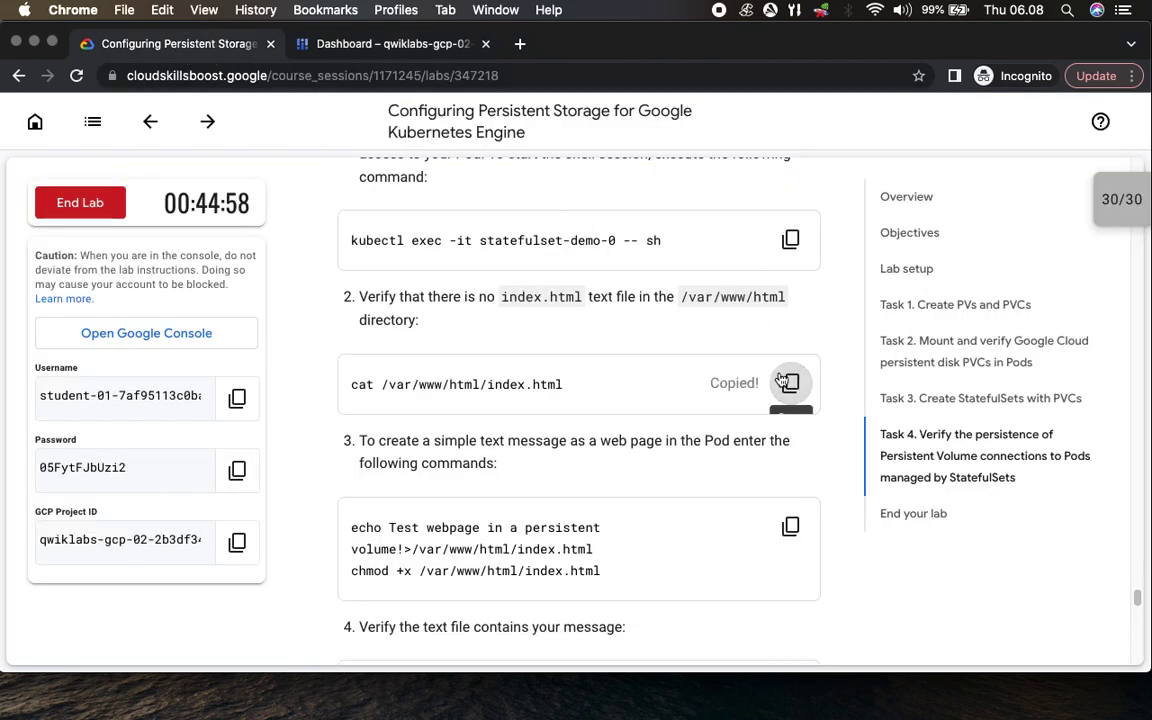
{"action": "left_click", "coordinate": [383, 45]}
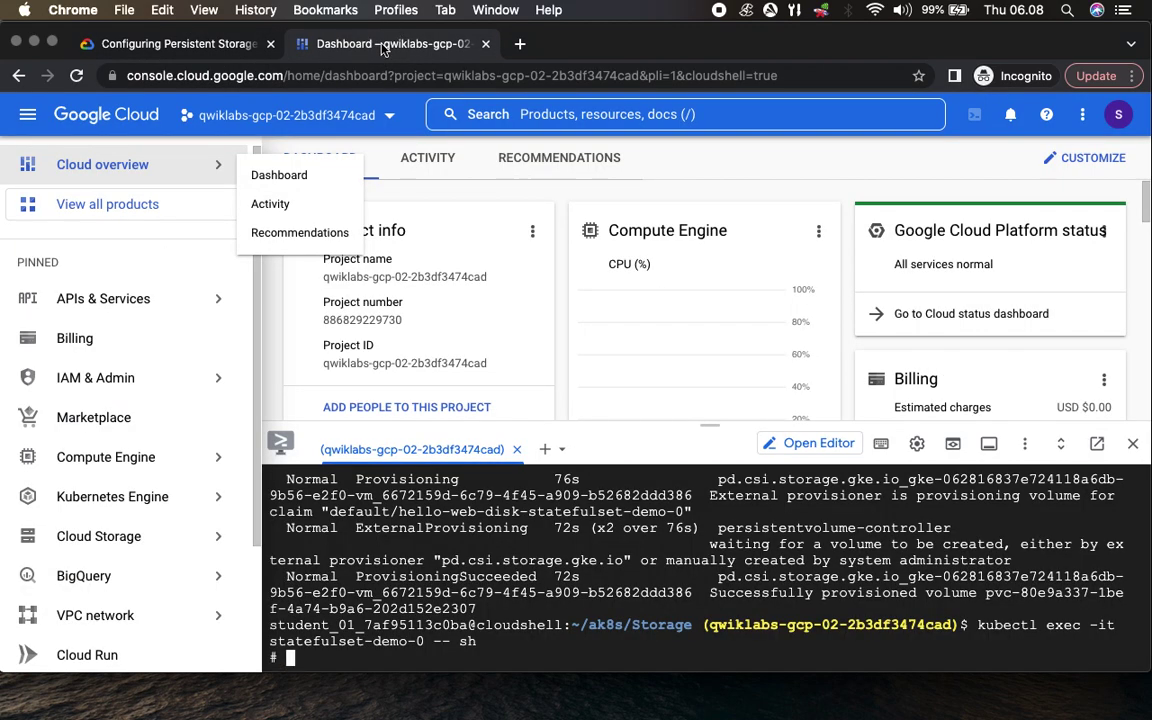
{"action": "key", "text": "super+v"}
{"action": "key", "text": "Return"}
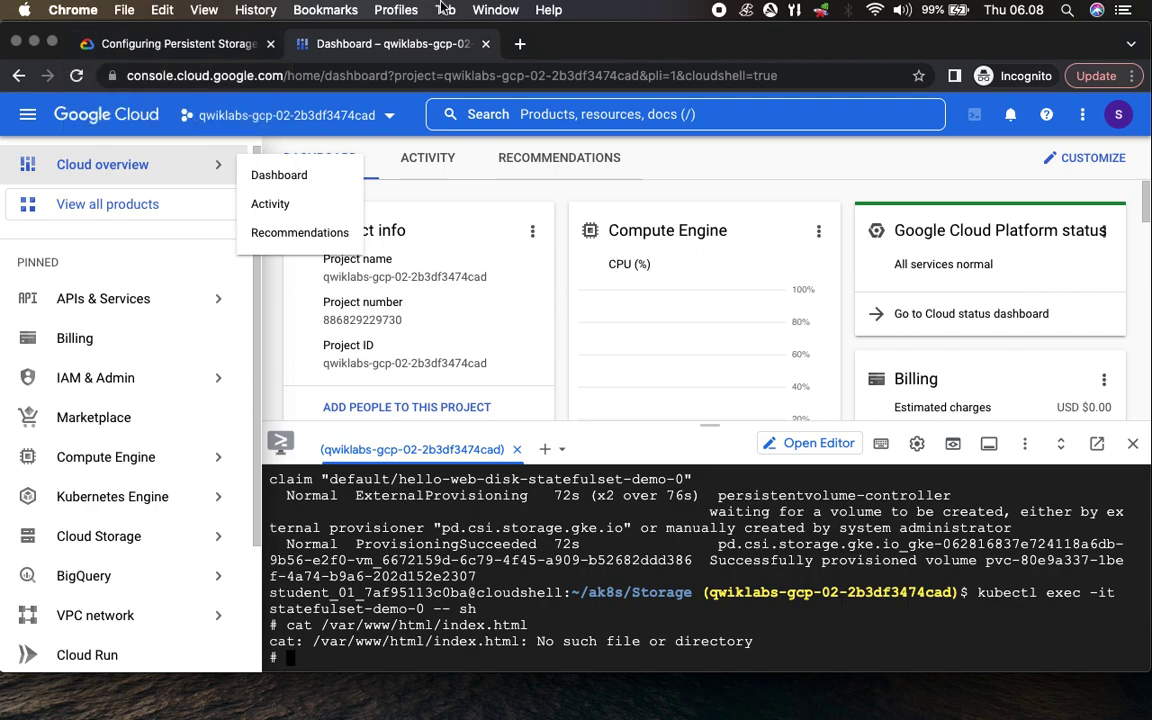
- Compare the terminal output with the lab's index.html verification instruction, and go to the commands for creating the web page
{"action": "left_click", "coordinate": [191, 48]}
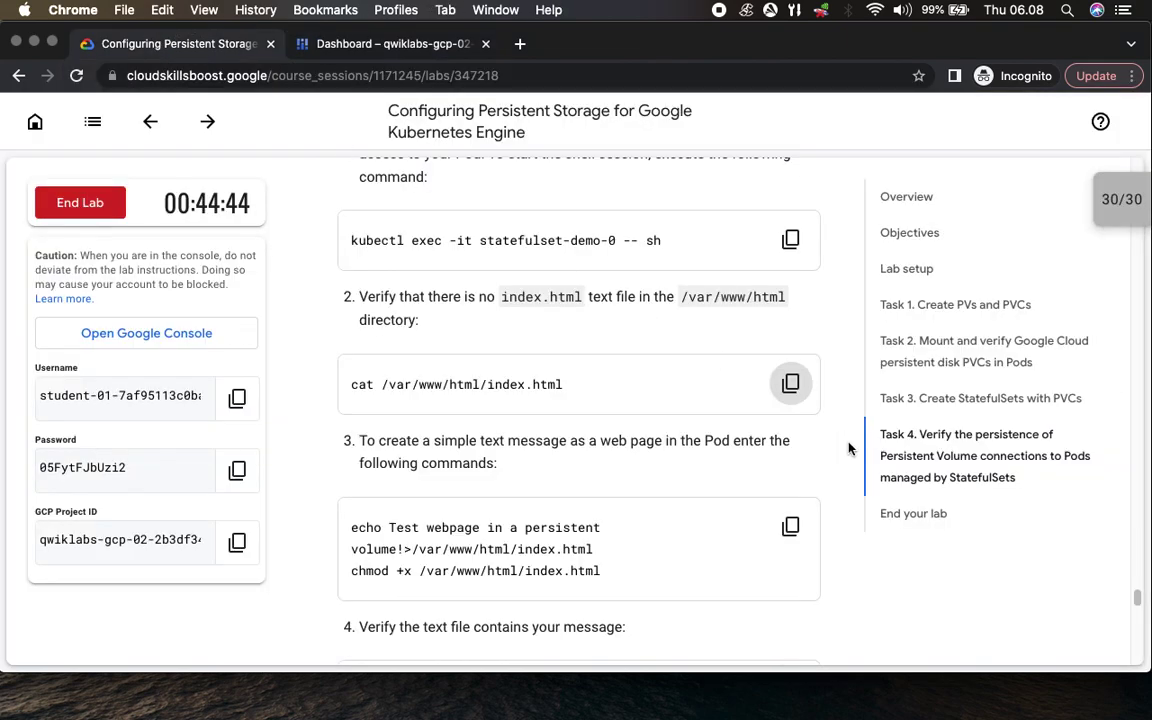
{"action": "left_click", "coordinate": [352, 48]}
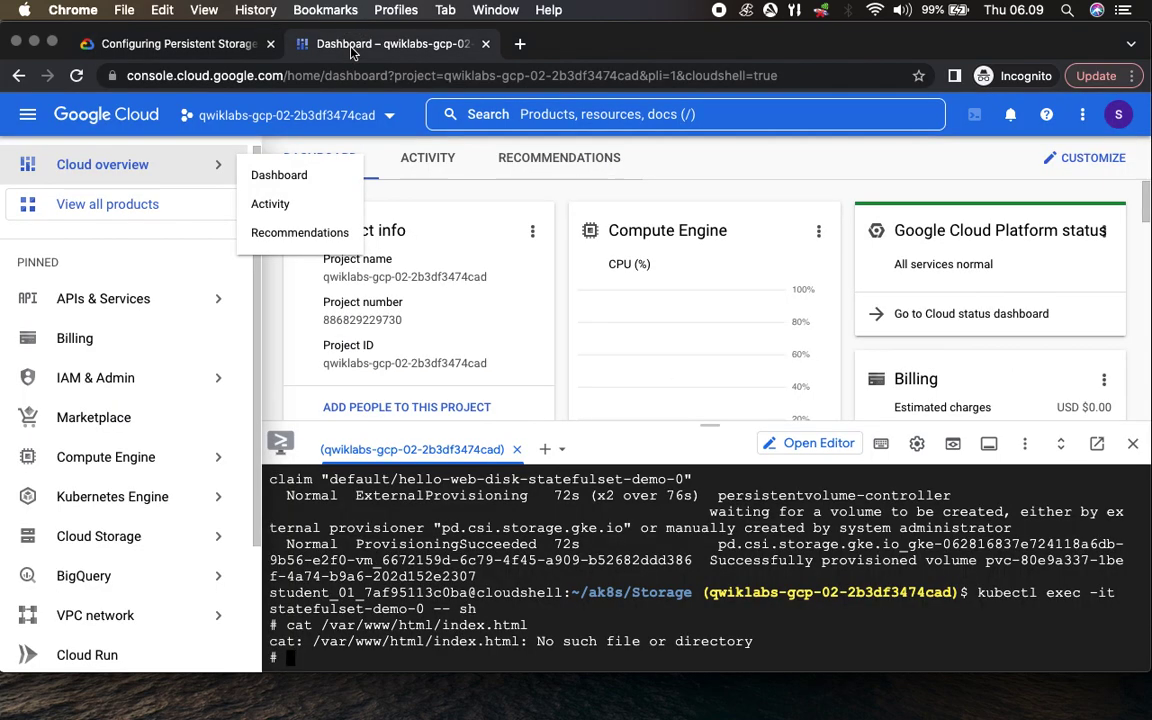
{"action": "left_click", "coordinate": [146, 45]}
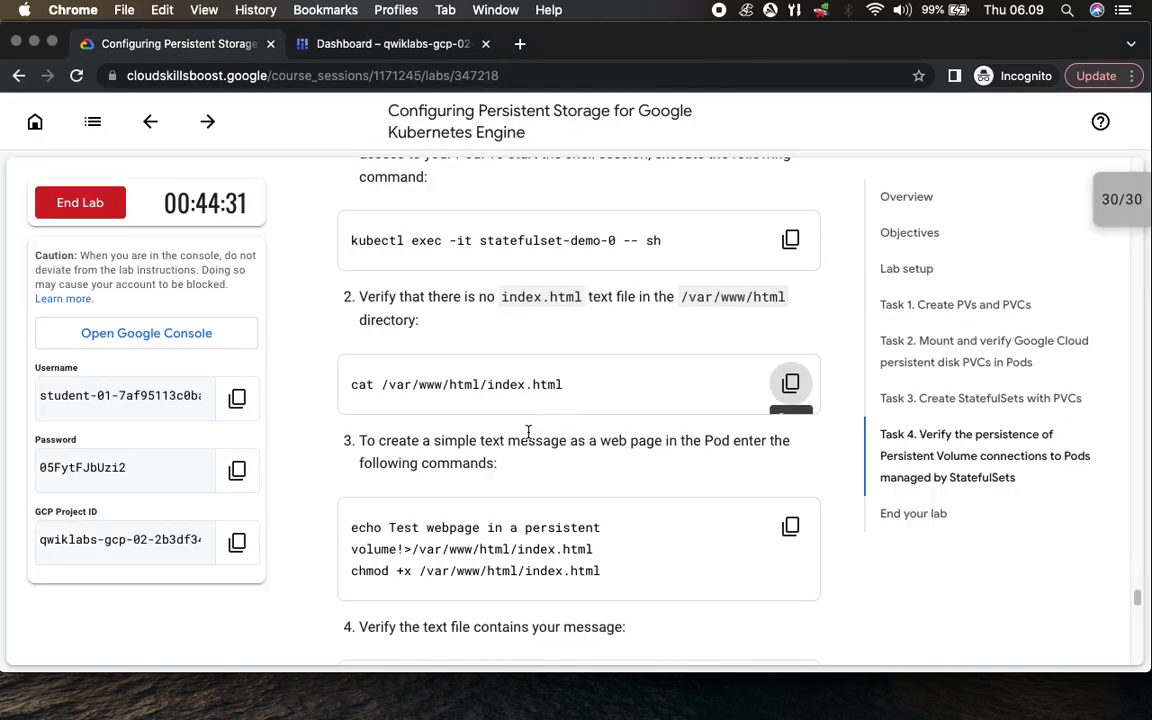
{"action": "left_click_drag", "start_coordinate": [452, 297], "coordinate": [586, 298]}
{"action": "scroll", "coordinate": [550, 403], "scroll_direction": "down", "scroll_amount": 5}
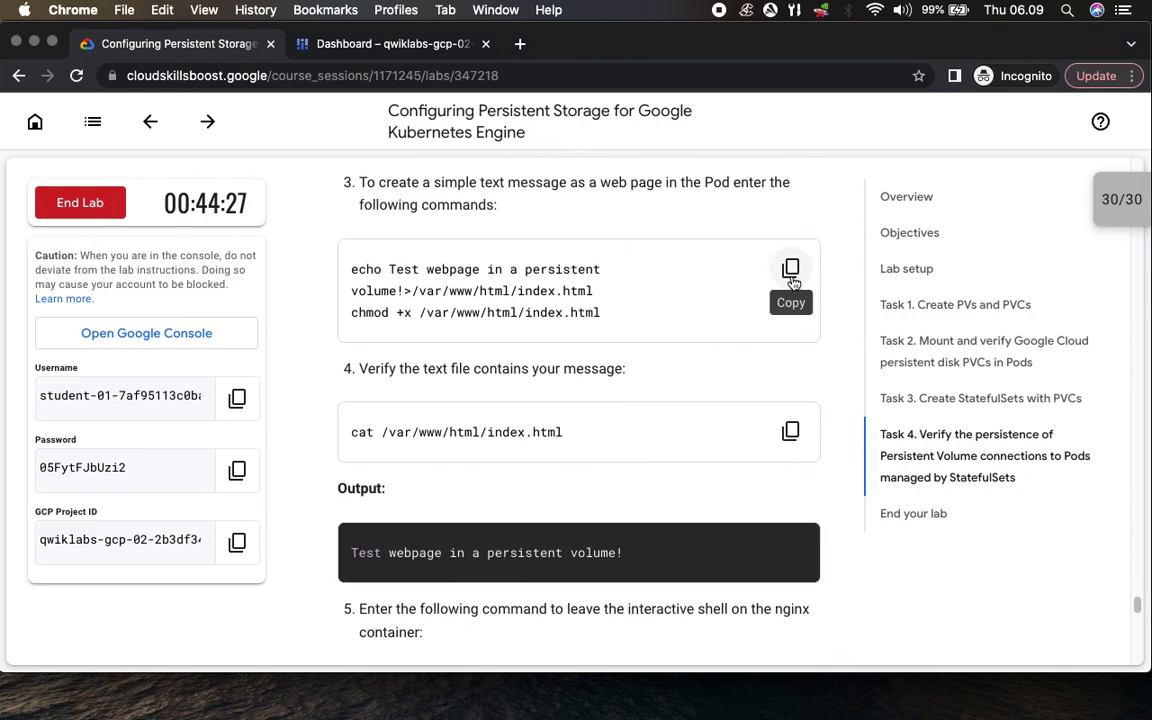
- Create the test web page in the Pod's shell with the lab's echo and chmod +x commands for /var/www/html/index.html
{"action": "left_click", "coordinate": [791, 279]}
{"action": "left_click", "coordinate": [386, 44]}
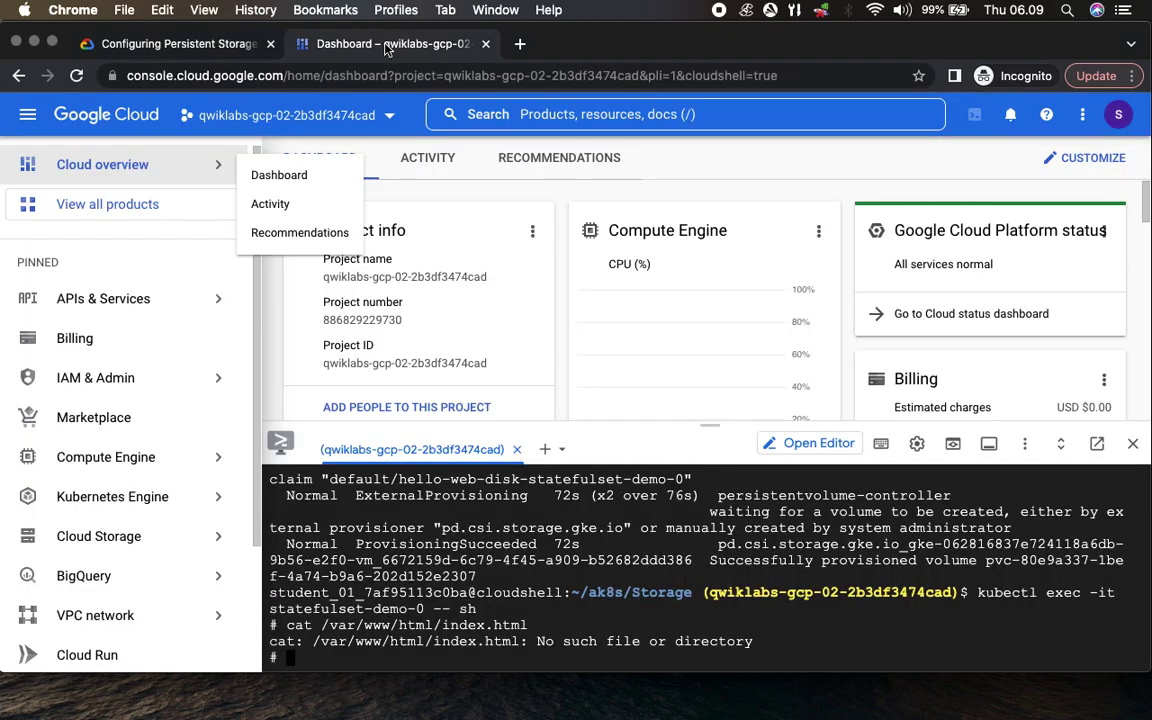
{"action": "key", "text": "super+v"}
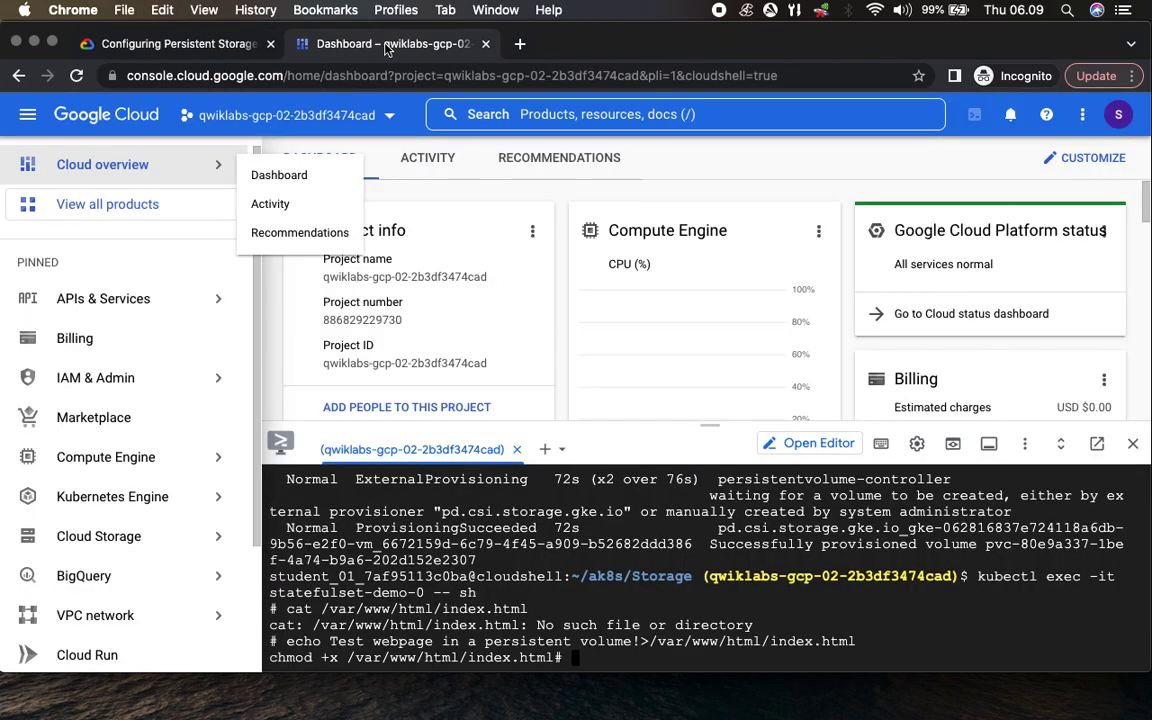
{"action": "key", "text": "Return"}
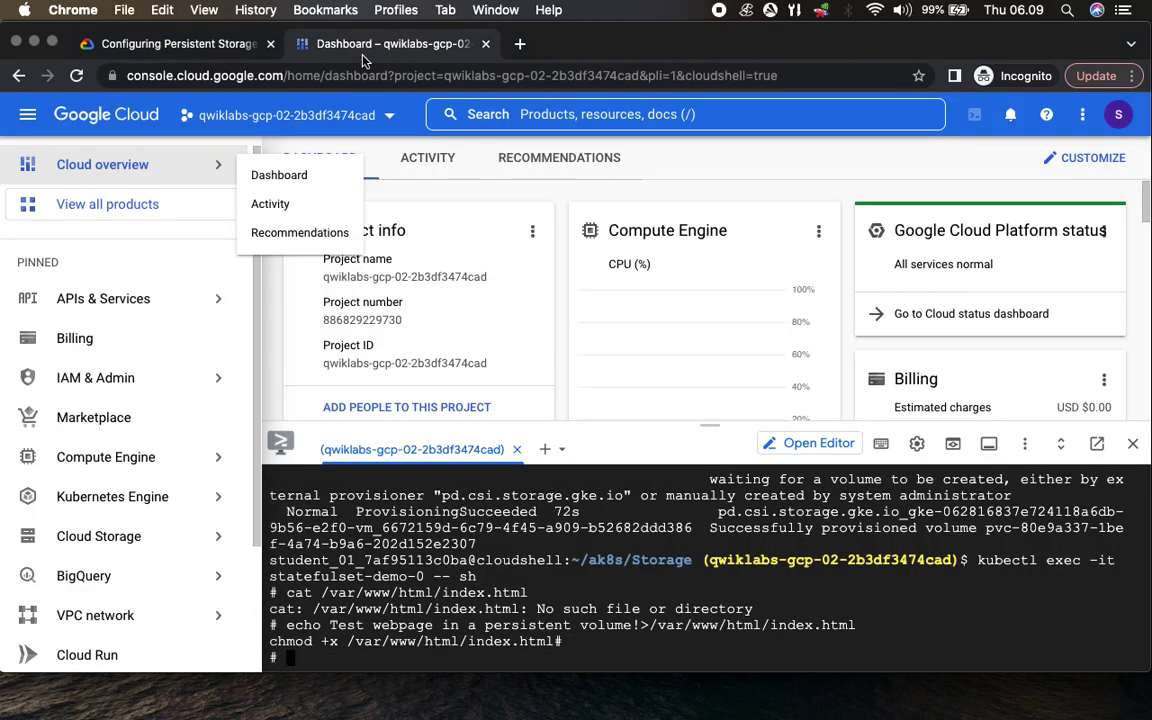
- Run cat /var/www/html/index.html in the Pod's shell to verify the message in the text file
{"action": "left_click", "coordinate": [240, 40]}
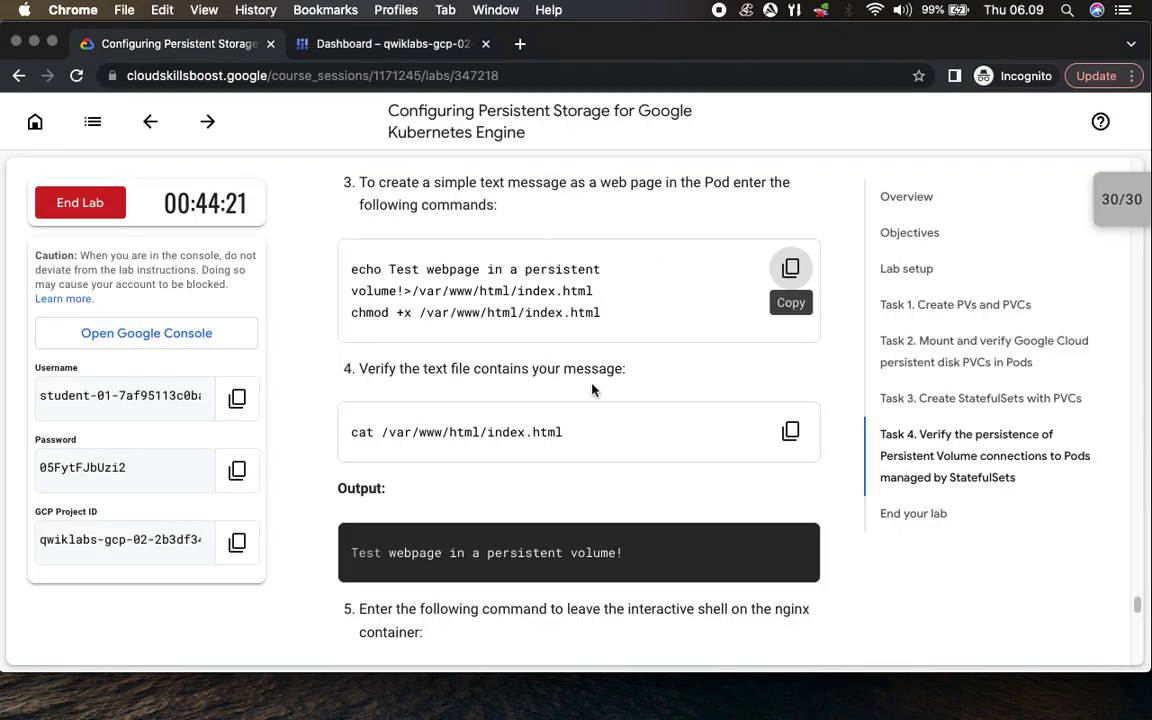
{"action": "scroll", "coordinate": [560, 437], "scroll_direction": "down", "scroll_amount": 3}
{"action": "left_click", "coordinate": [790, 266]}
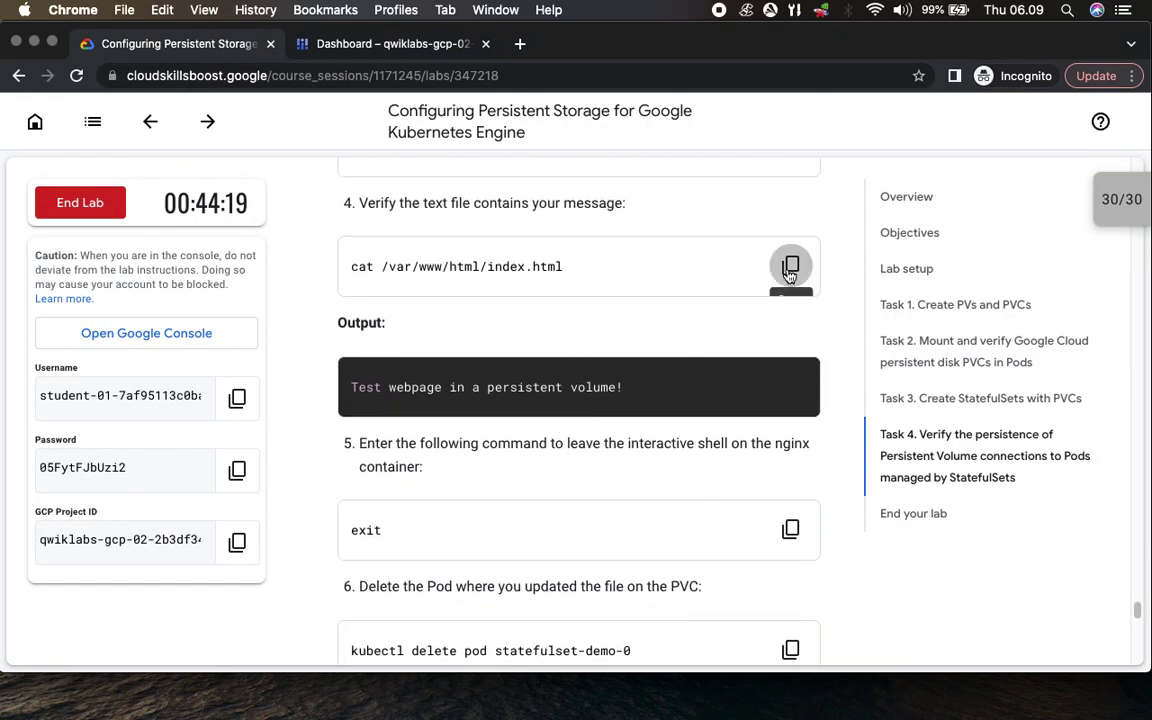
{"action": "left_click", "coordinate": [395, 46]}
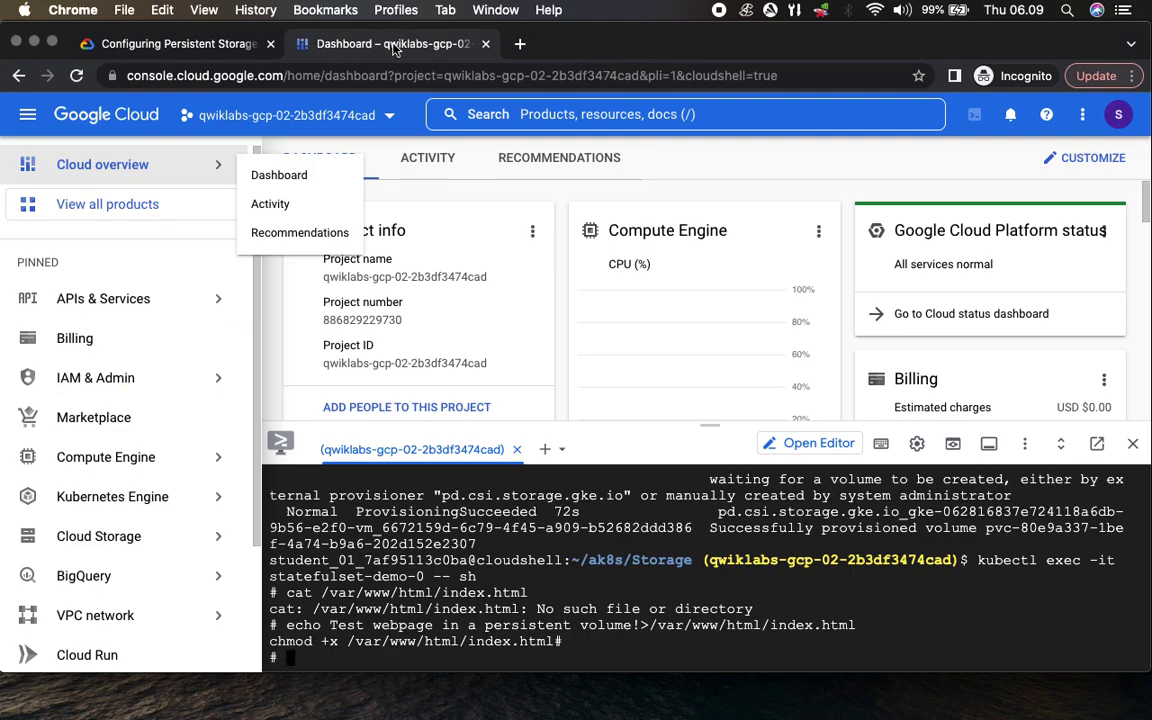
{"action": "key", "text": "super+v"}
{"action": "key", "text": "Return"}
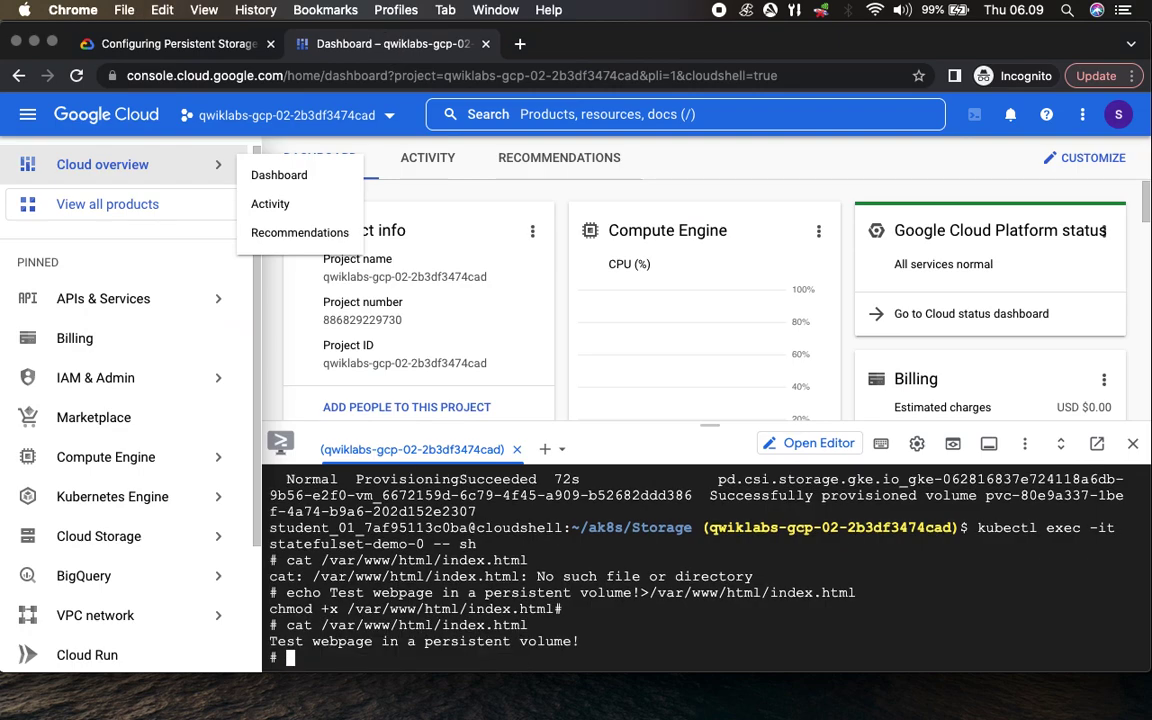
{"action": "left_click_drag", "start_coordinate": [424, 641], "coordinate": [584, 644]}
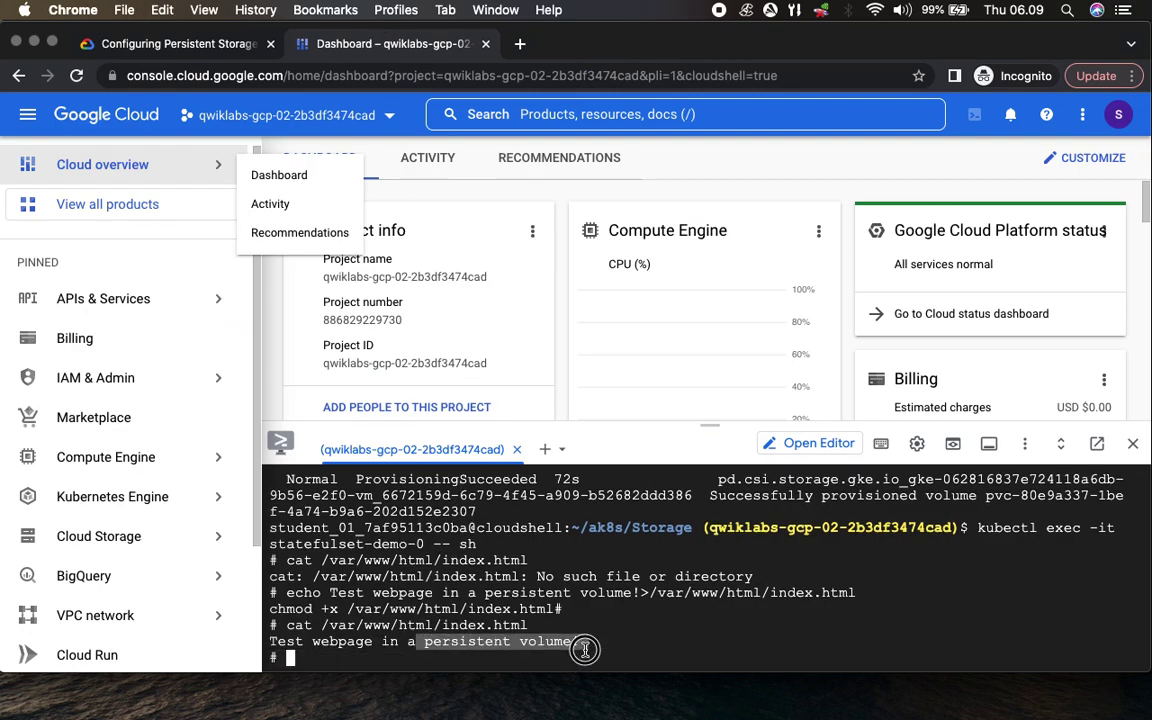
- Leave the interactive shell on the nginx container with the lab's exit command
{"action": "left_click", "coordinate": [185, 44]}
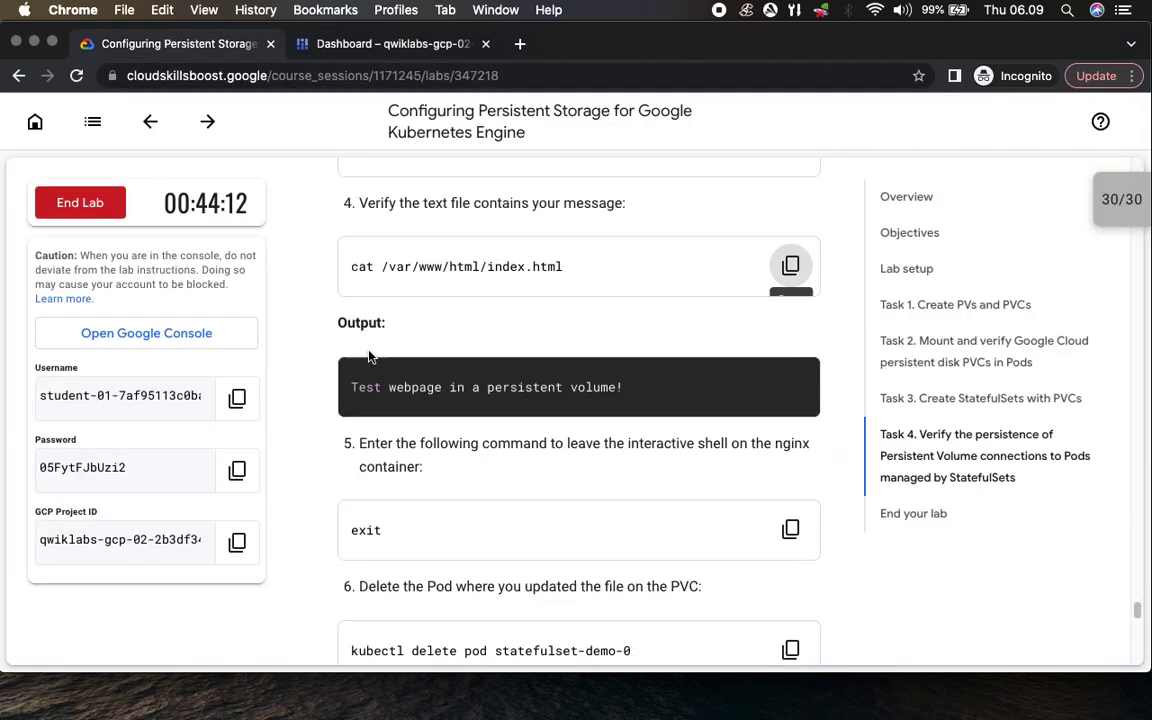
{"action": "scroll", "coordinate": [650, 440], "scroll_direction": "down", "scroll_amount": 5}
{"action": "left_click", "coordinate": [797, 296]}
{"action": "left_click", "coordinate": [393, 44]}
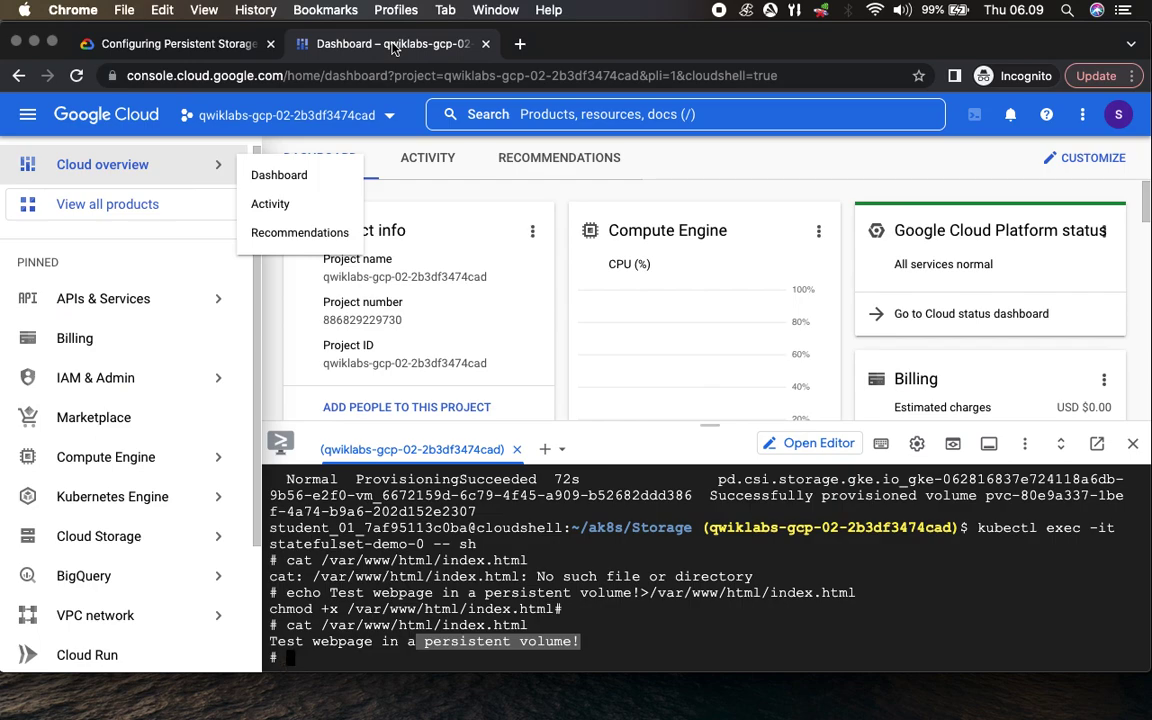
{"action": "key", "text": "super+v"}
{"action": "key", "text": "Return"}
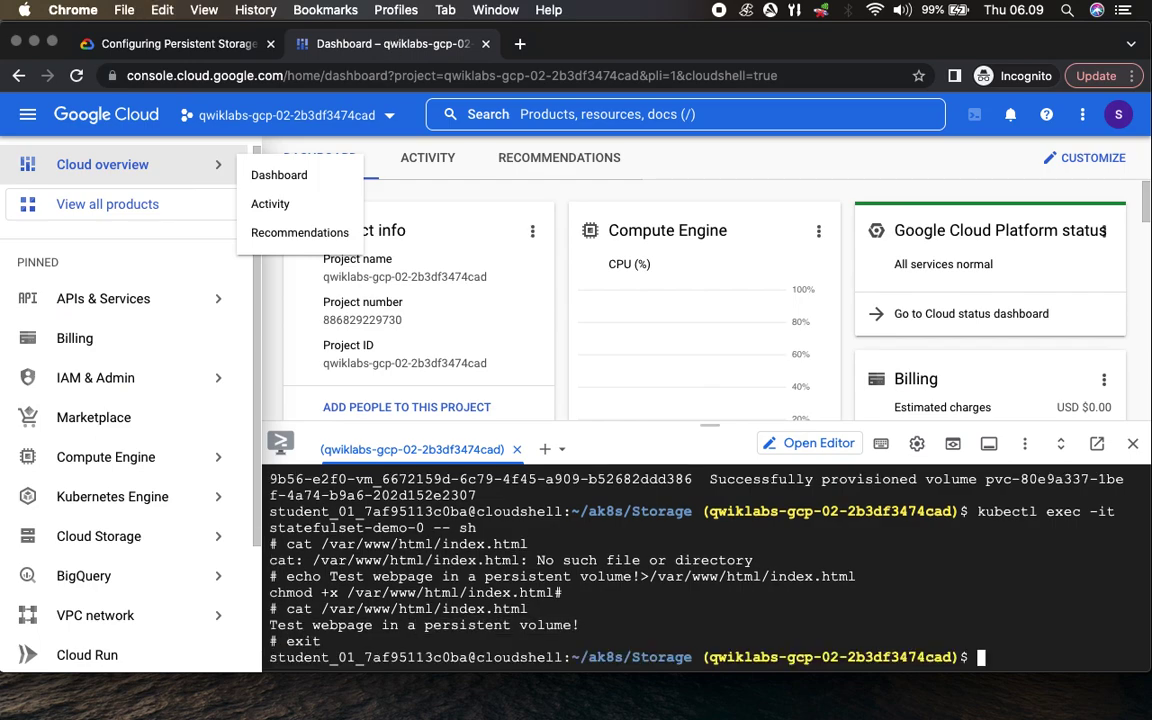
- Delete the Pod holding the updated file by running kubectl delete pod statefulset-demo-0 in Cloud Shell
{"action": "left_click", "coordinate": [200, 44]}
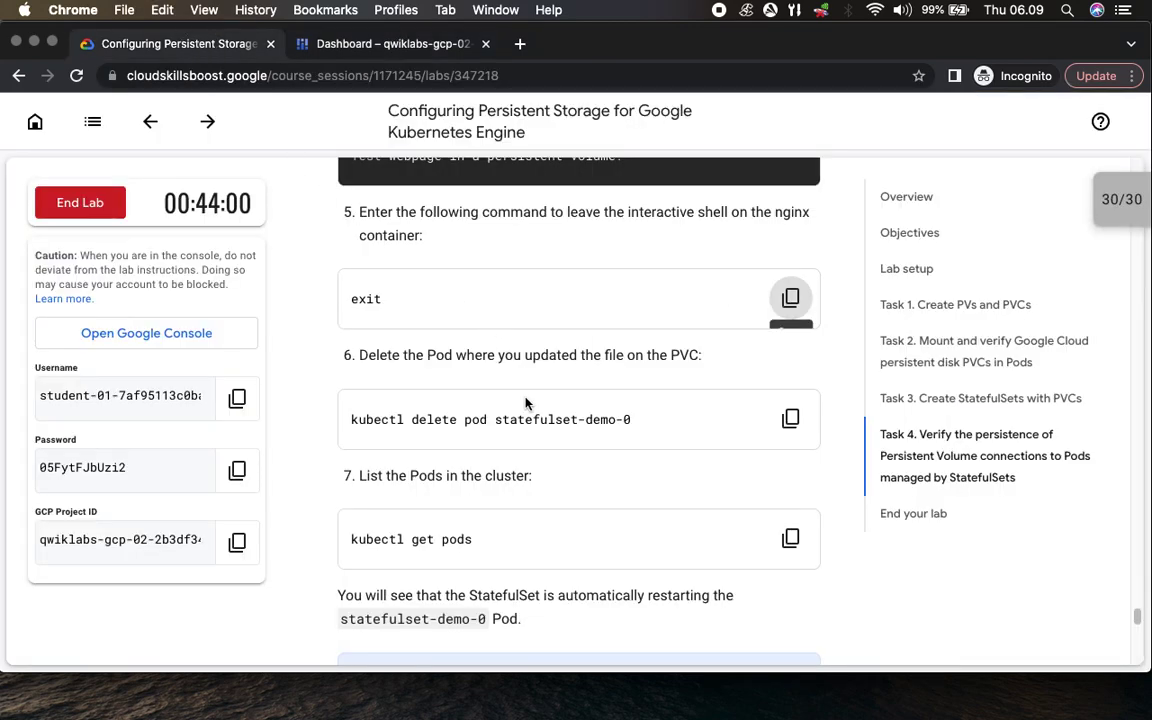
{"action": "scroll", "coordinate": [527, 403], "scroll_direction": "down", "scroll_amount": 3}
{"action": "left_click", "coordinate": [789, 265]}
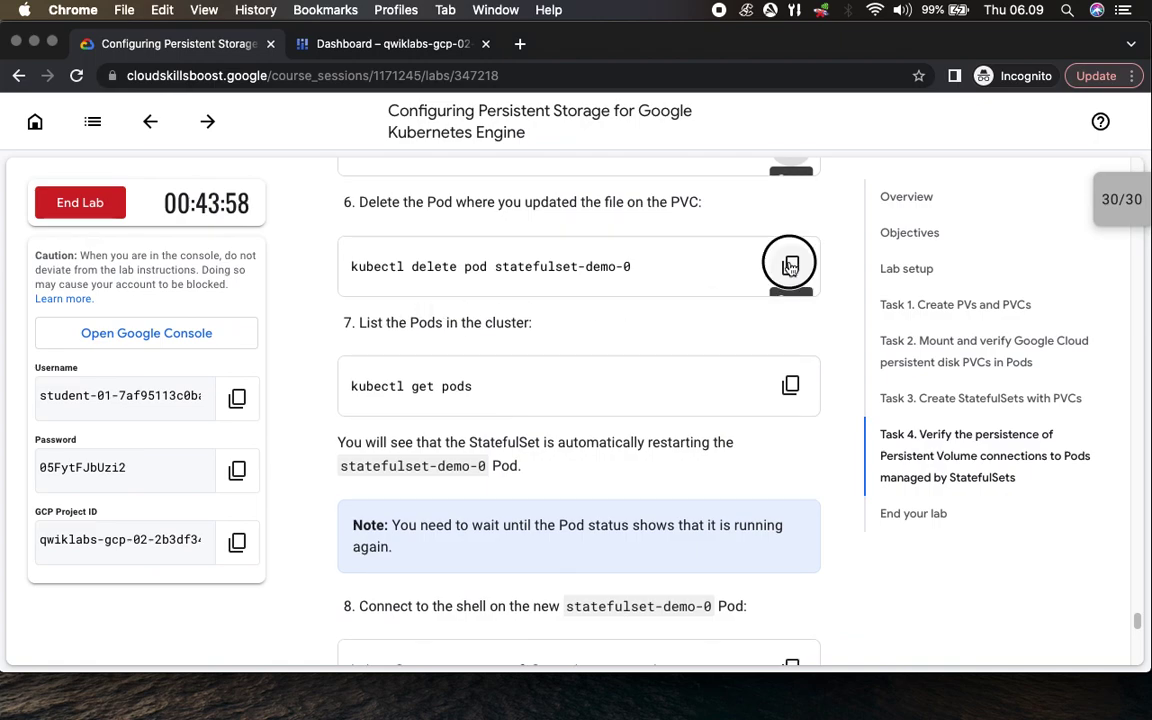
{"action": "left_click", "coordinate": [370, 43]}
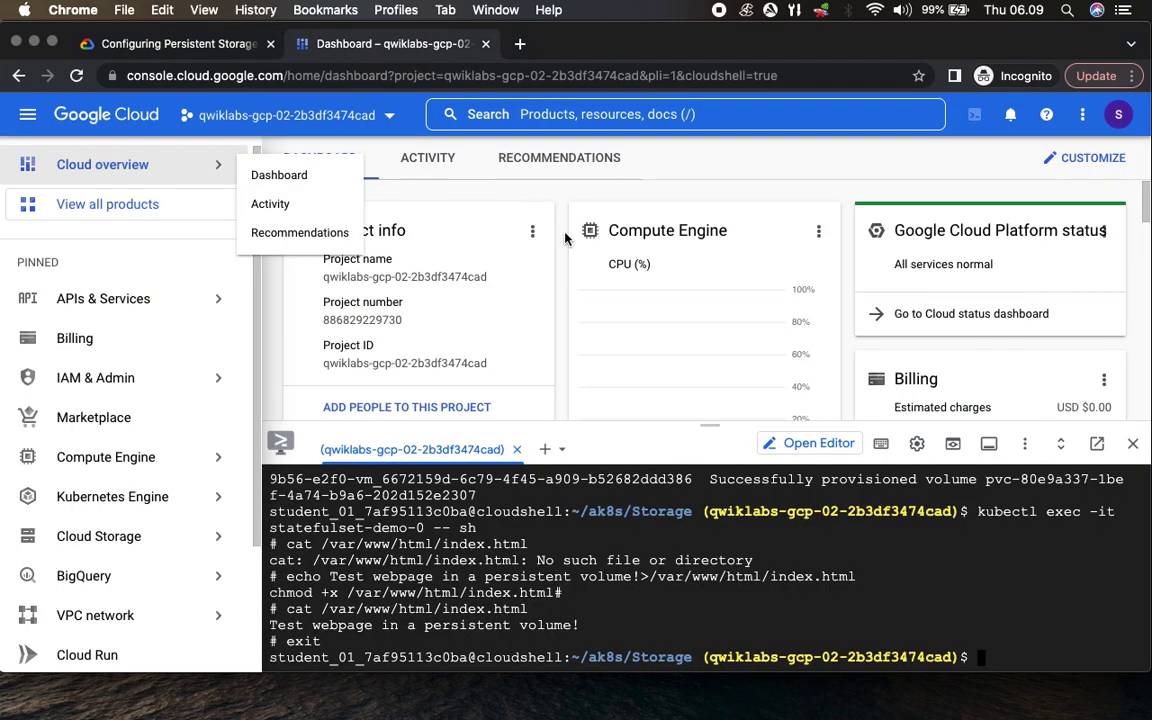
{"action": "key", "text": "super+v"}
{"action": "key", "text": "Return"}
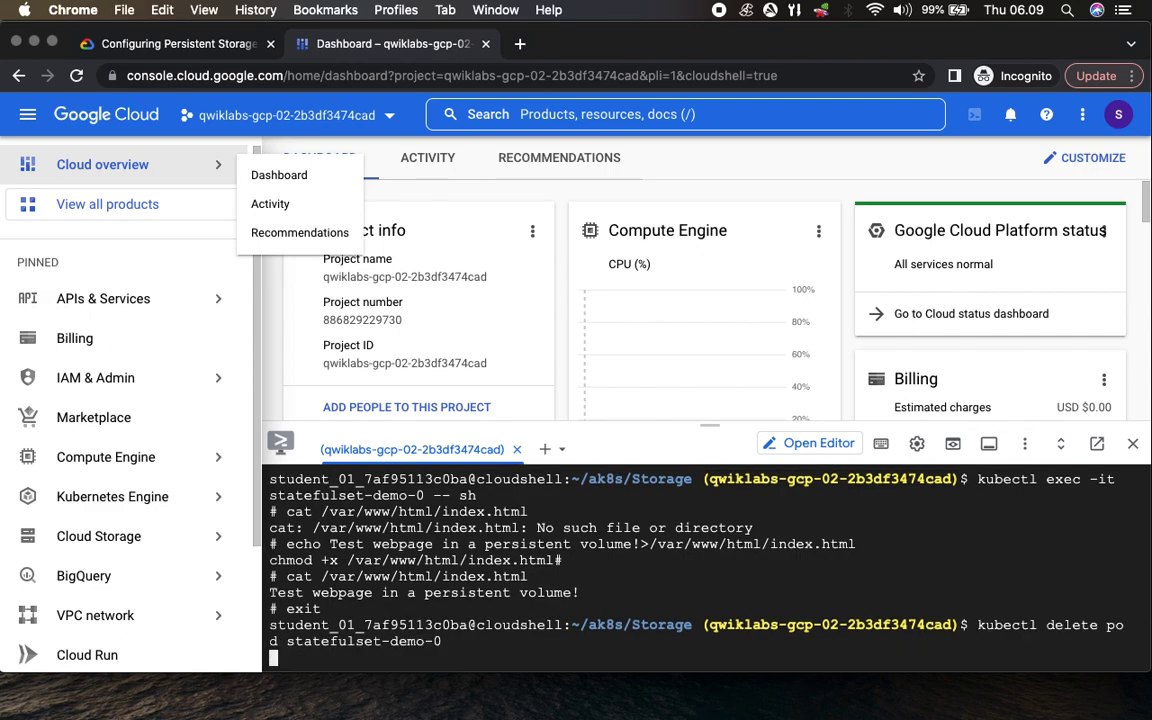
- List the Pods in the cluster with kubectl get pods following the Pod deletion
{"action": "left_click", "coordinate": [200, 45]}
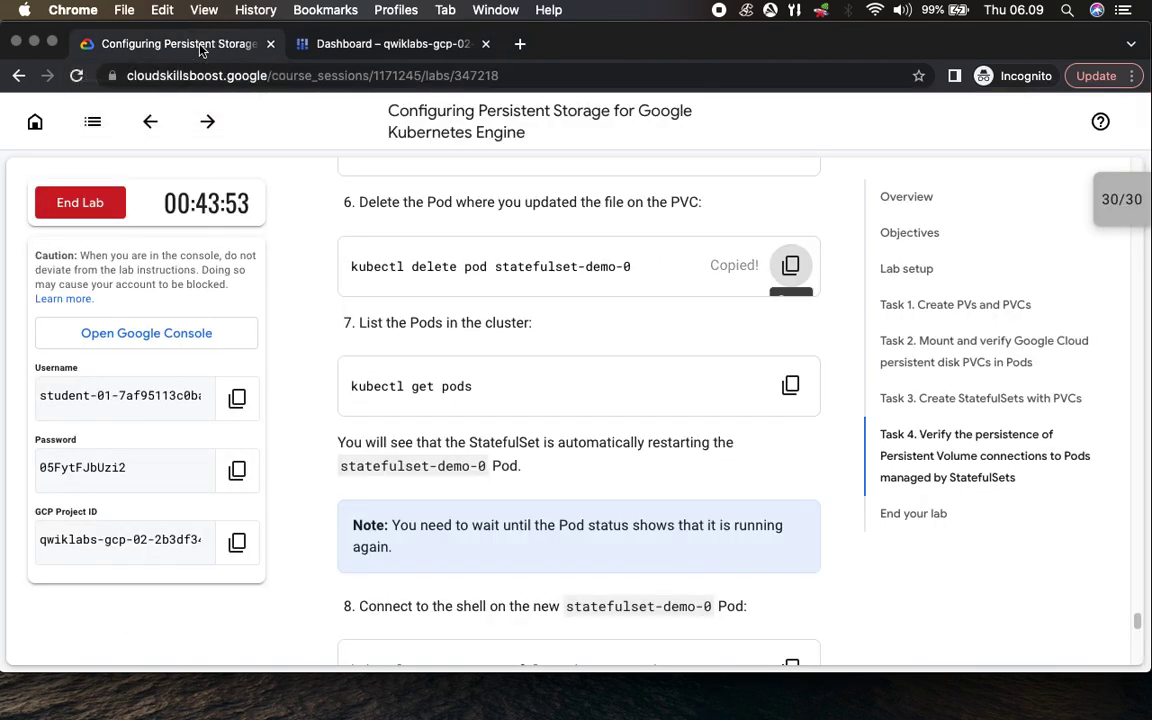
{"action": "left_click", "coordinate": [790, 386]}
{"action": "left_click", "coordinate": [378, 48]}
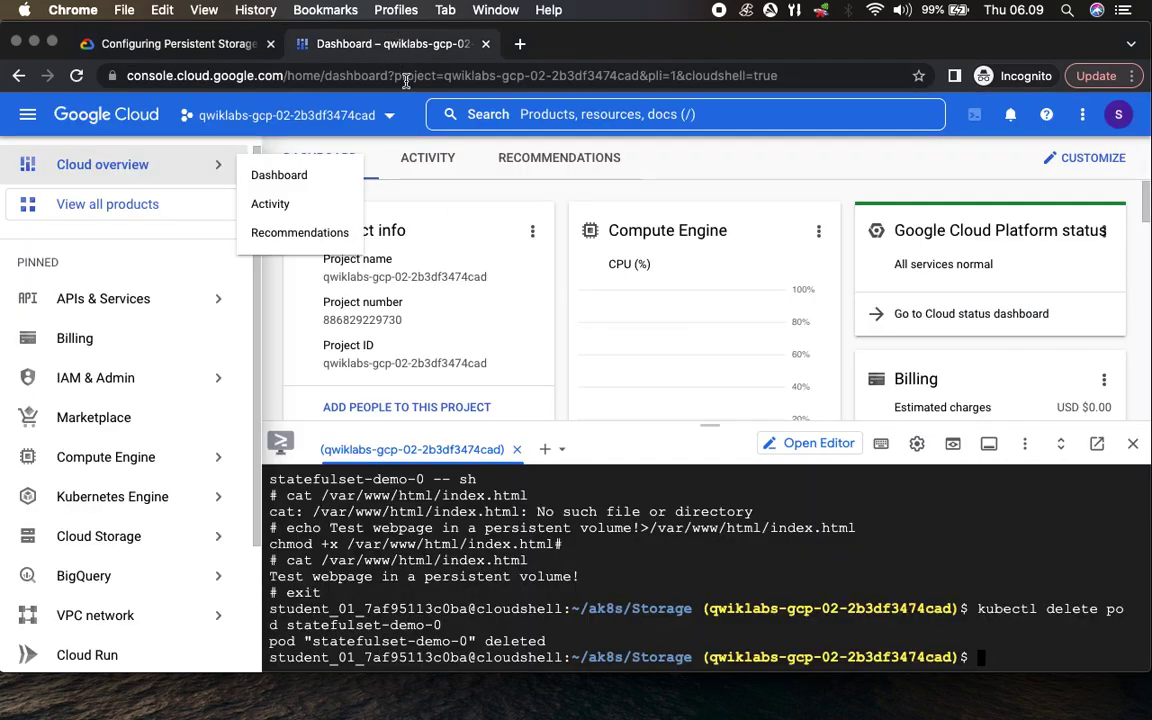
{"action": "key", "text": "super+v"}
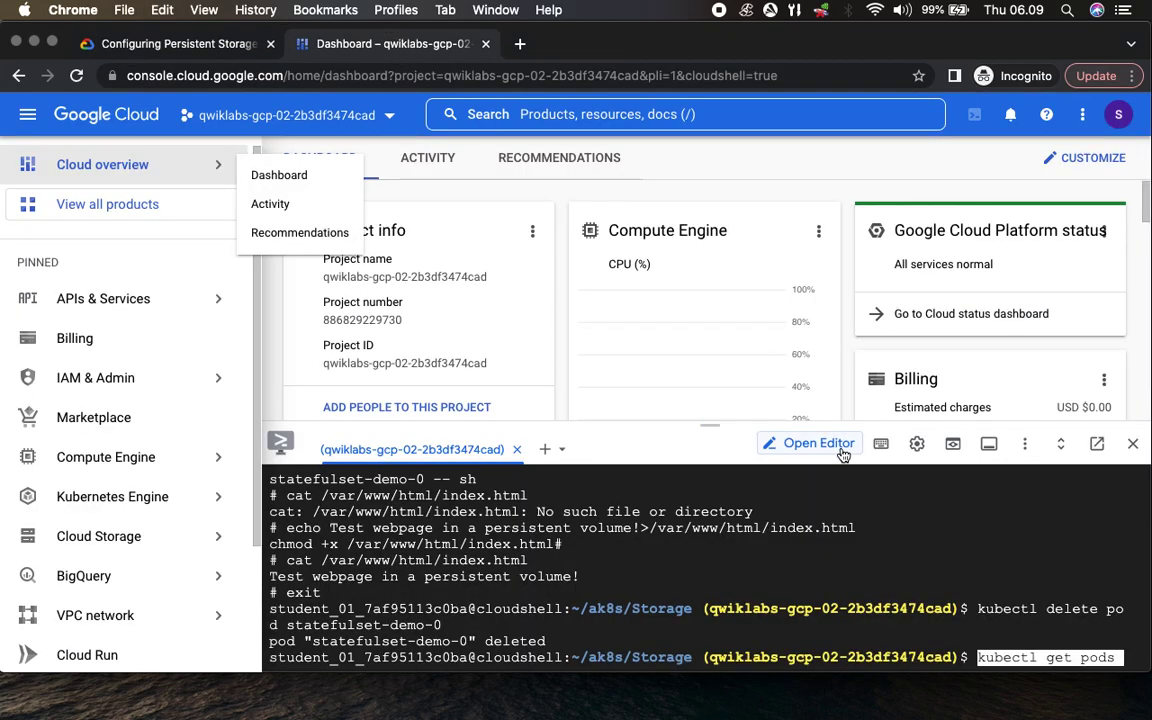
{"action": "key", "text": "Return"}
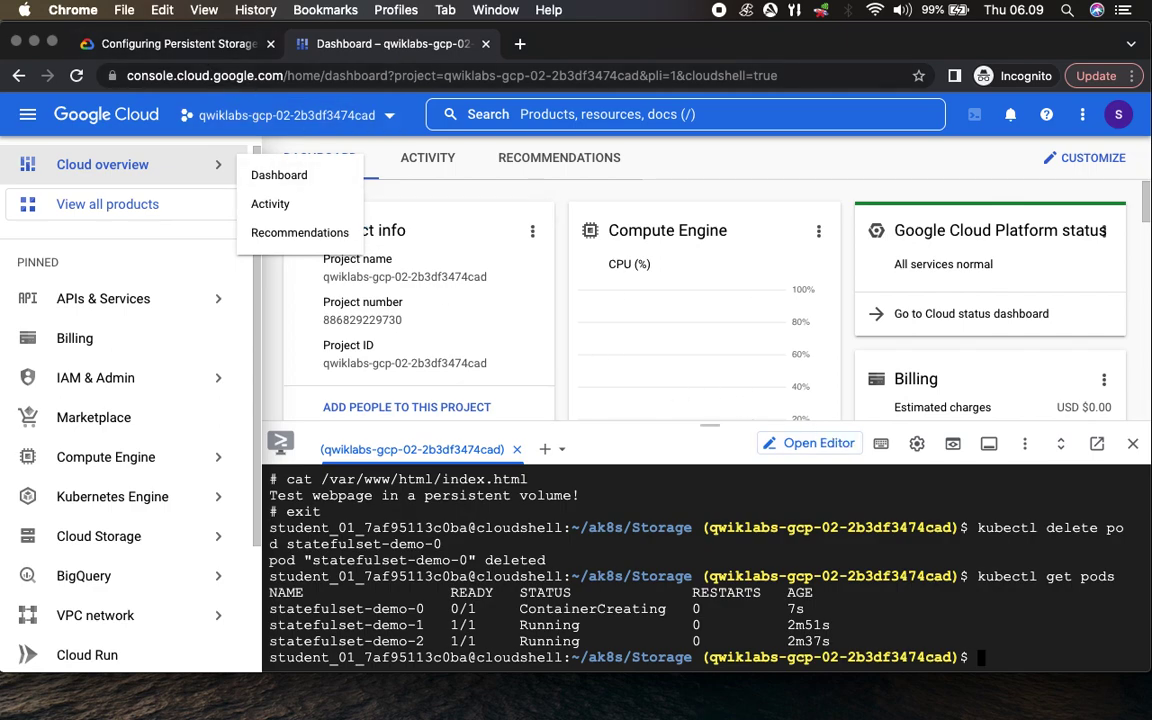
- Read the lab's note on the automatic Pod restart and rerun kubectl get pods to check the status of statefulset-demo-0
{"action": "left_click", "coordinate": [160, 50]}
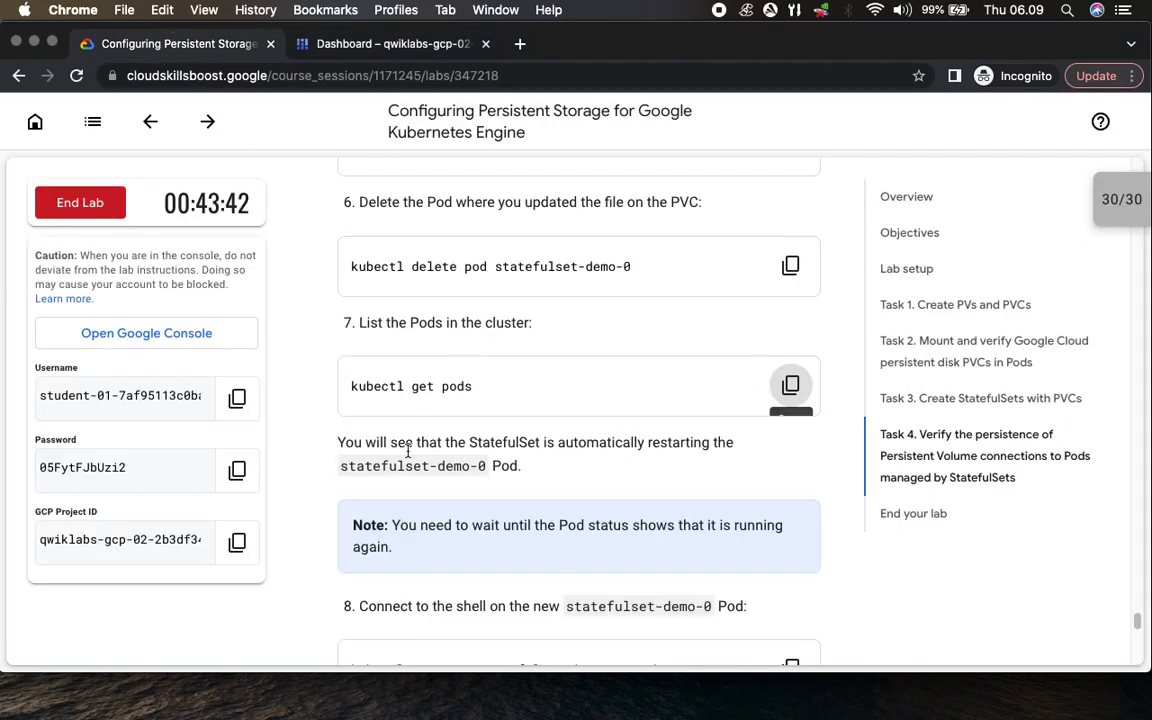
{"action": "left_click_drag", "start_coordinate": [386, 447], "coordinate": [664, 451]}
{"action": "left_click", "coordinate": [384, 47]}
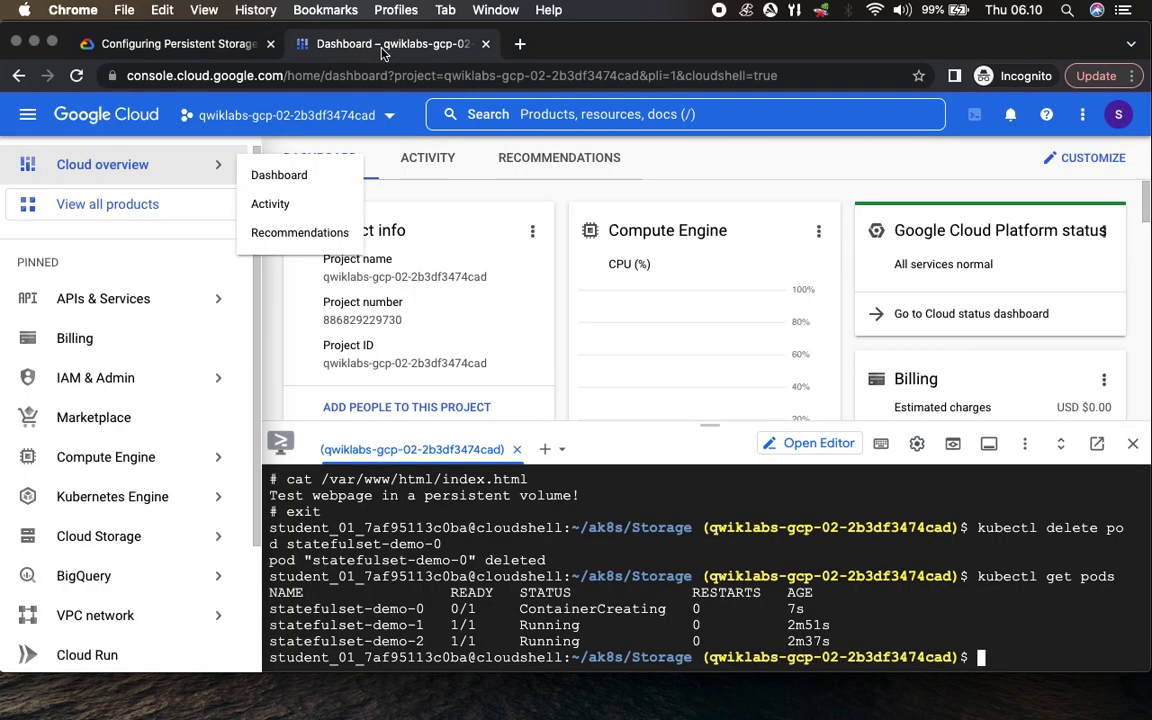
{"action": "key", "text": "Up"}
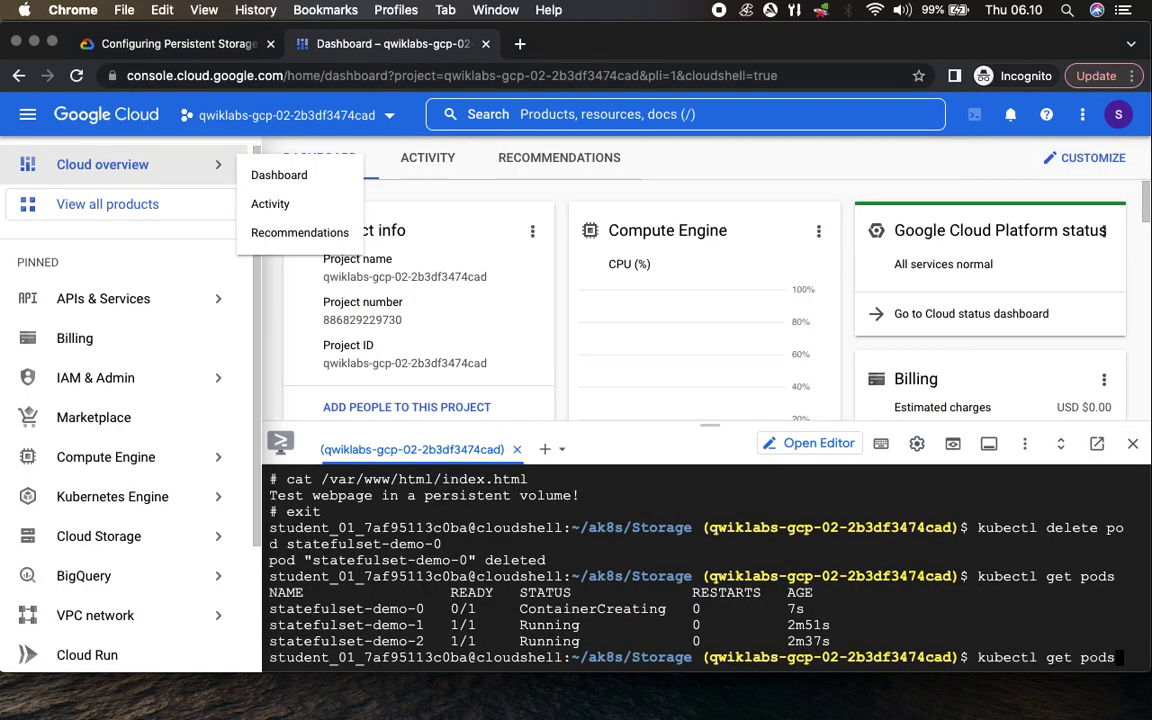
{"action": "key", "text": "Return"}
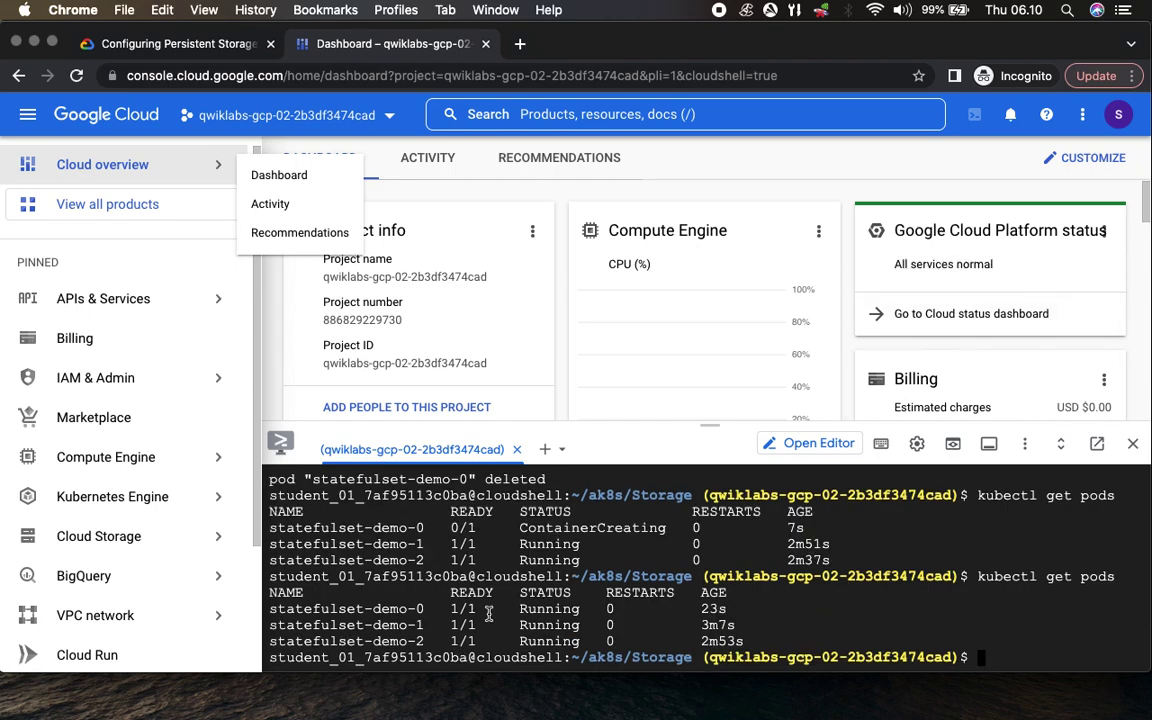
{"action": "left_click_drag", "start_coordinate": [430, 608], "coordinate": [474, 609]}
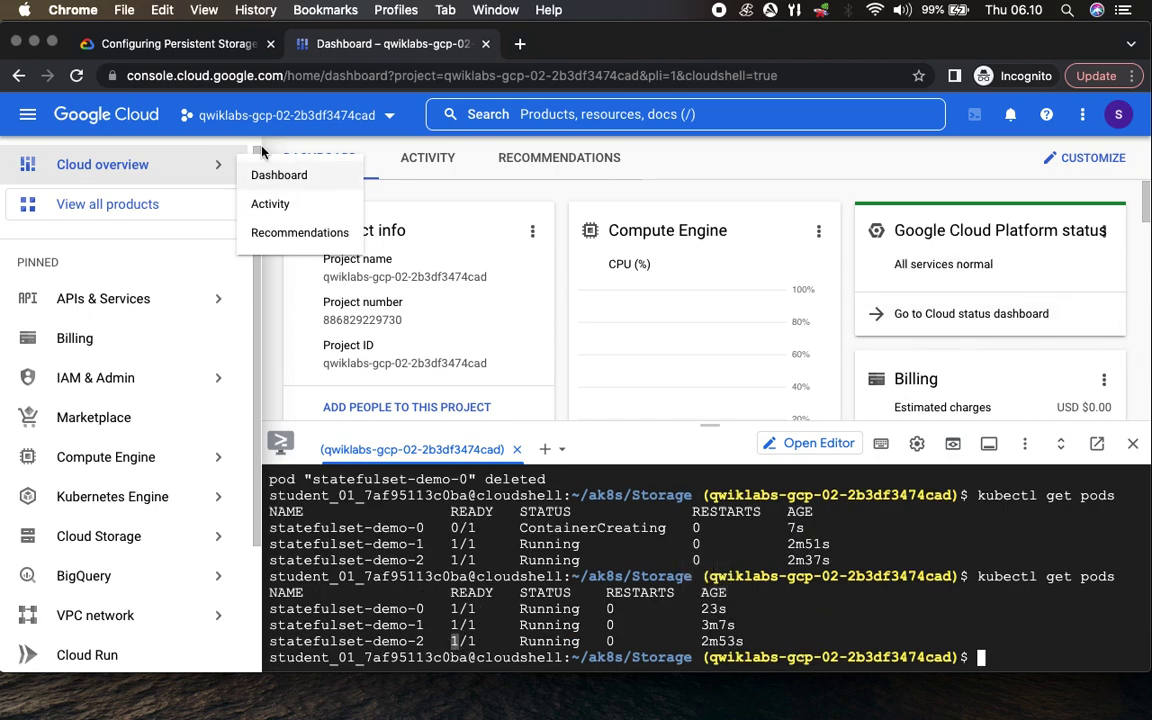
- Connect to the shell on the new Pod by running kubectl exec -it statefulset-demo-0 -- sh
{"action": "left_click", "coordinate": [190, 44]}
{"action": "scroll", "coordinate": [714, 517], "scroll_direction": "down", "scroll_amount": 5}
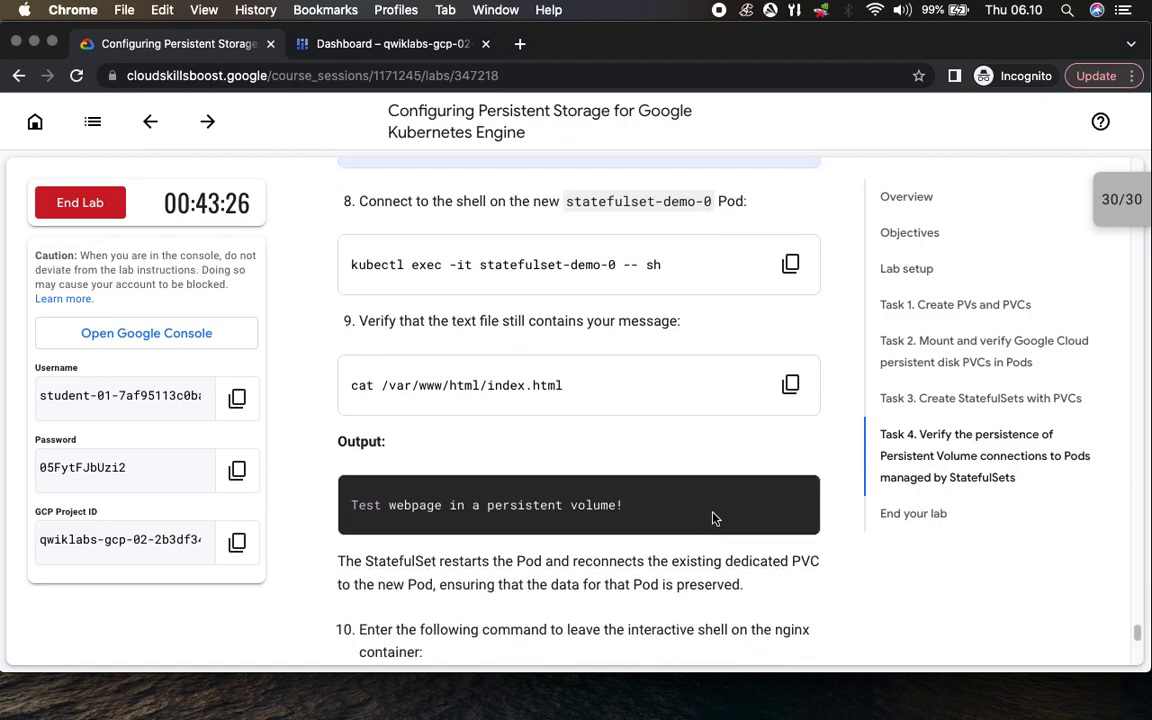
{"action": "left_click", "coordinate": [790, 264]}
{"action": "left_click", "coordinate": [390, 44]}
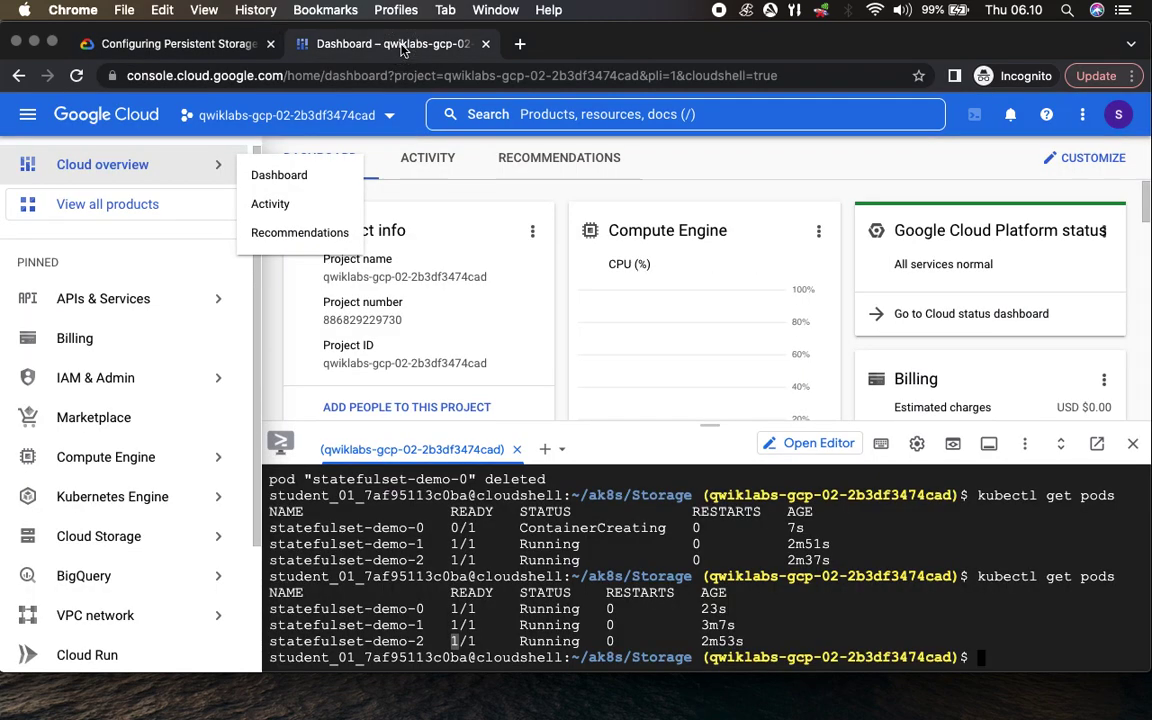
{"action": "key", "text": "super+v"}
{"action": "key", "text": "Return"}
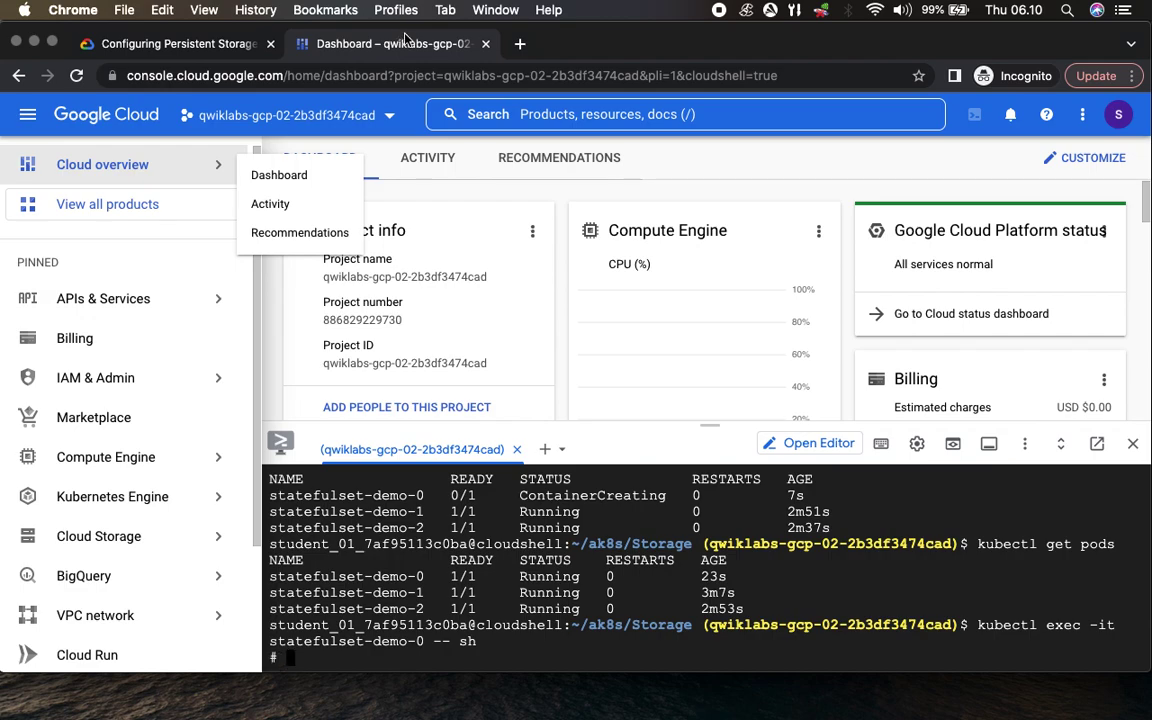
- Check that the message persists in the recreated Pod by running cat /var/www/html/index.html
{"action": "left_click", "coordinate": [185, 44]}
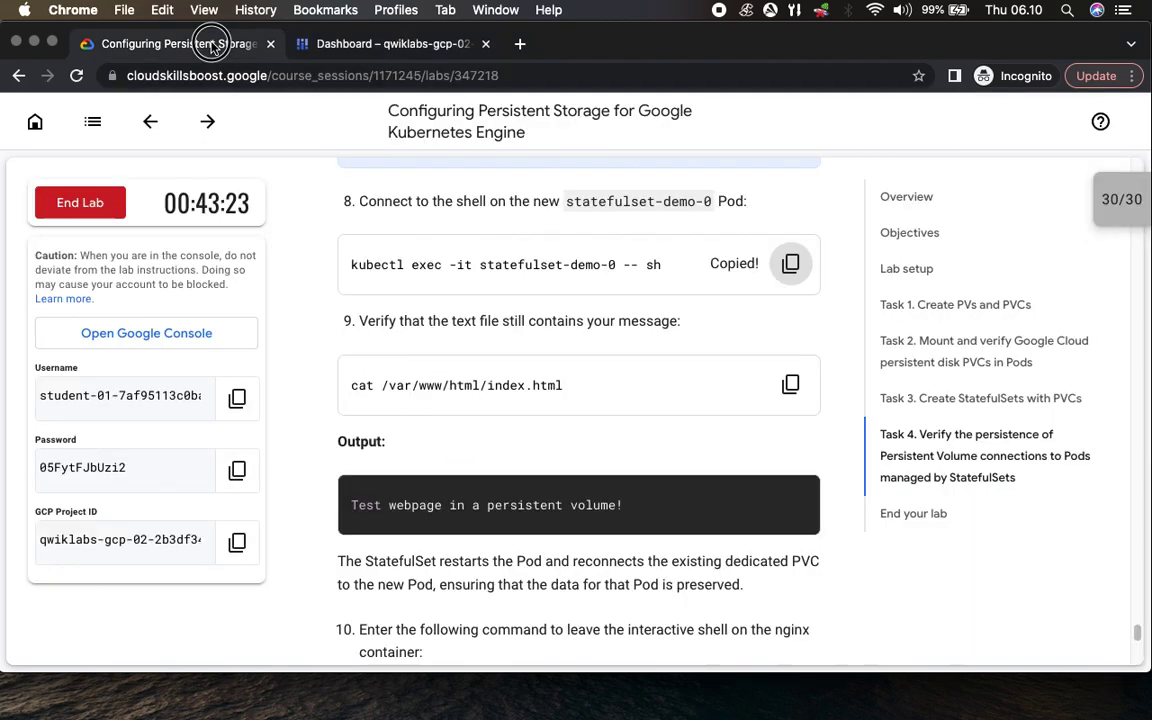
{"action": "left_click", "coordinate": [790, 385]}
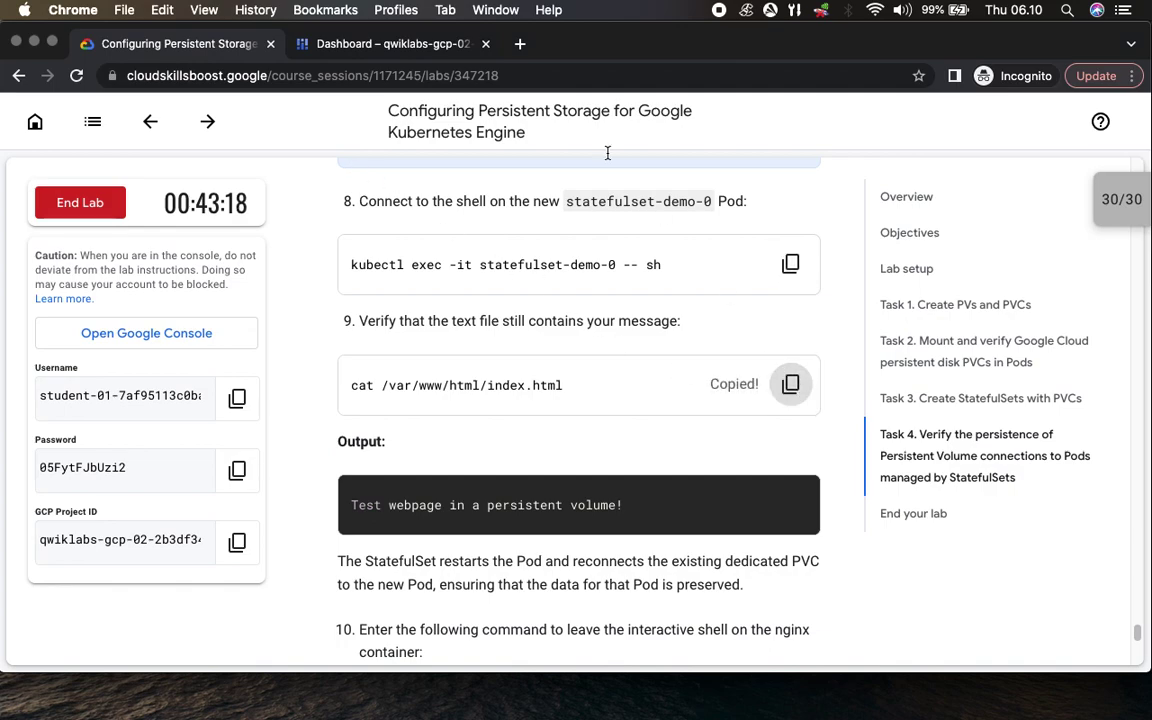
{"action": "left_click", "coordinate": [380, 45]}
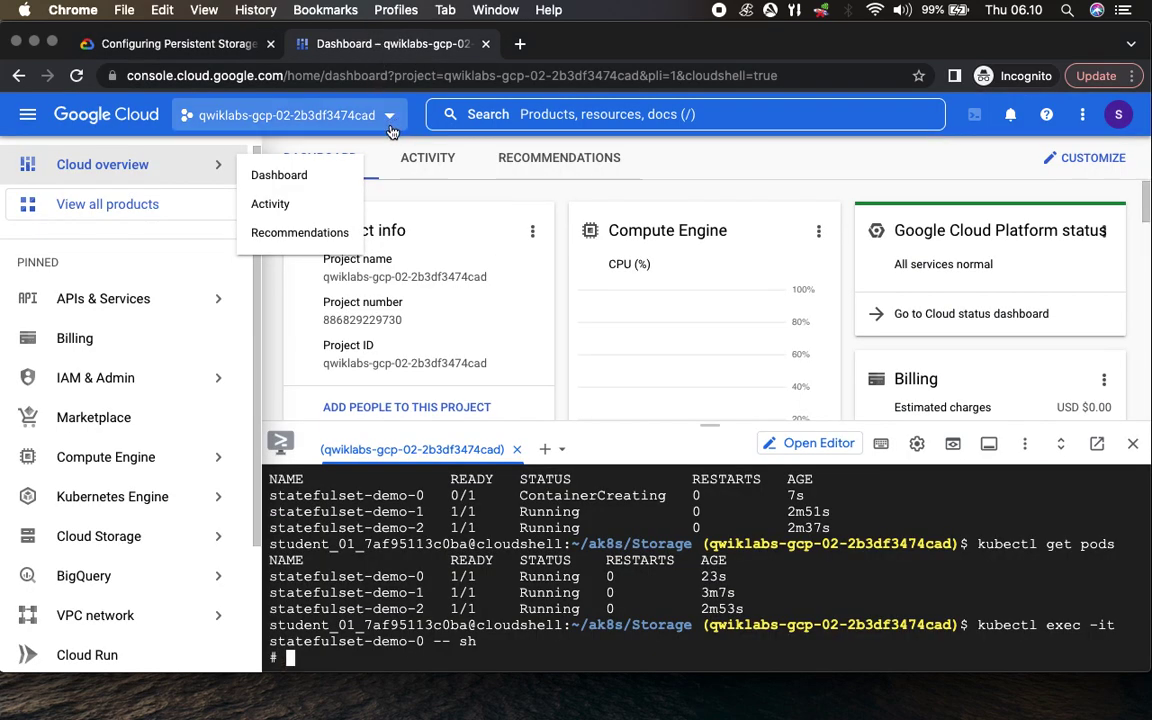
{"action": "key", "text": "super+v"}
{"action": "key", "text": "Return"}
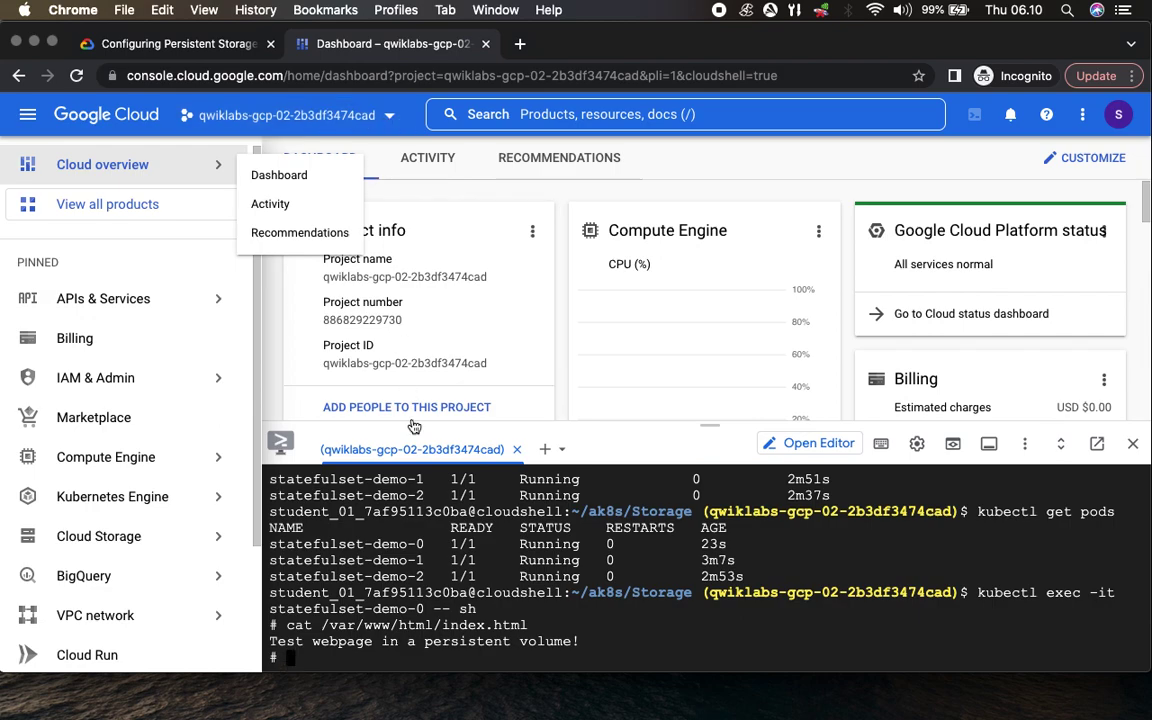
{"action": "left_click_drag", "start_coordinate": [313, 641], "coordinate": [598, 639]}
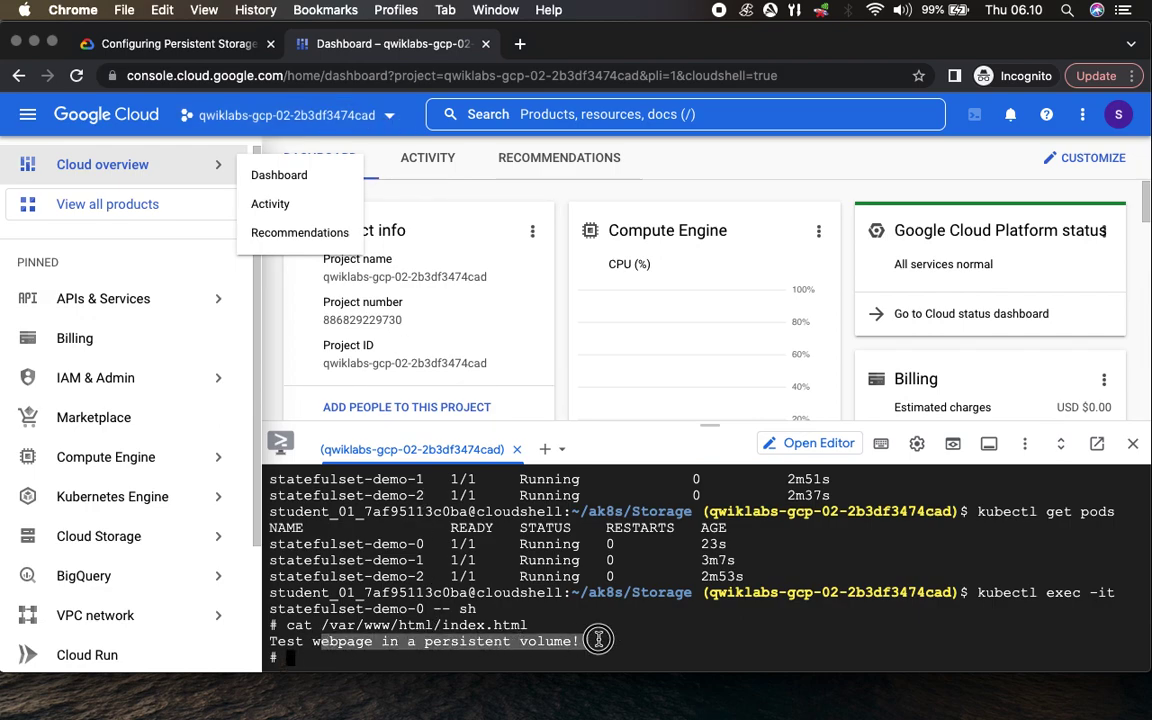
- Leave the interactive shell on the nginx container by copying the exit command from the lab instructions and running it in Cloud Shell
{"action": "left_click", "coordinate": [168, 40]}
{"action": "scroll", "coordinate": [762, 467], "scroll_direction": "down", "scroll_amount": 4}
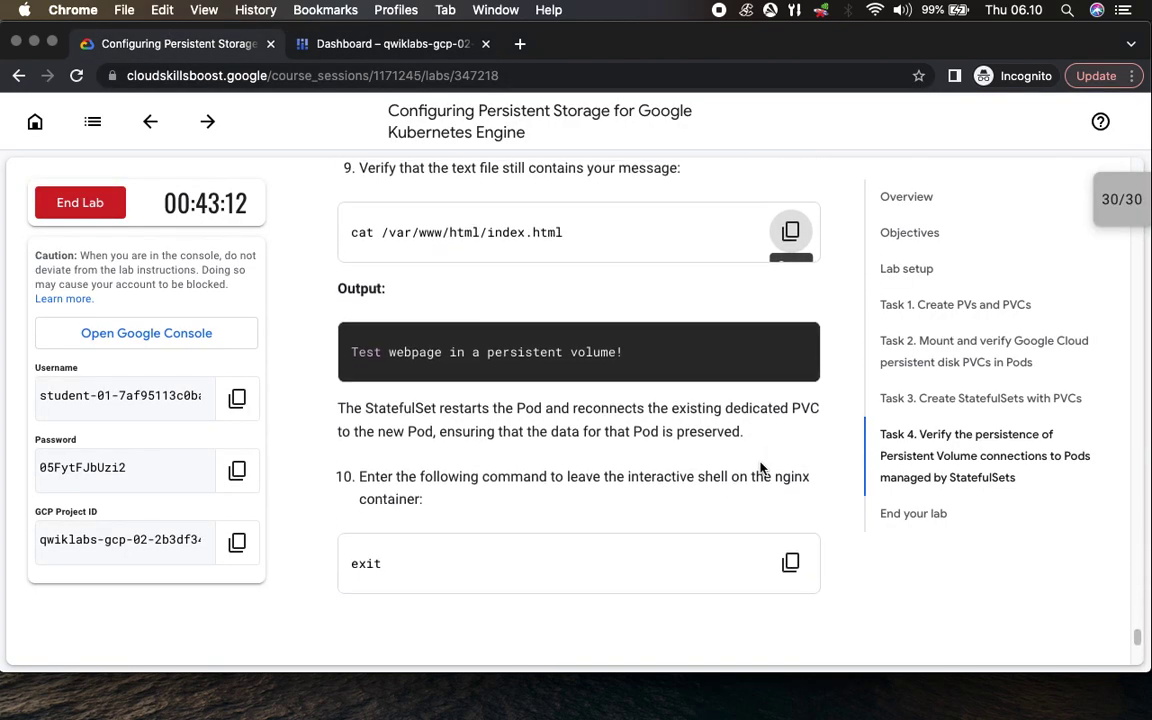
{"action": "scroll", "coordinate": [759, 467], "scroll_direction": "down", "scroll_amount": 5}
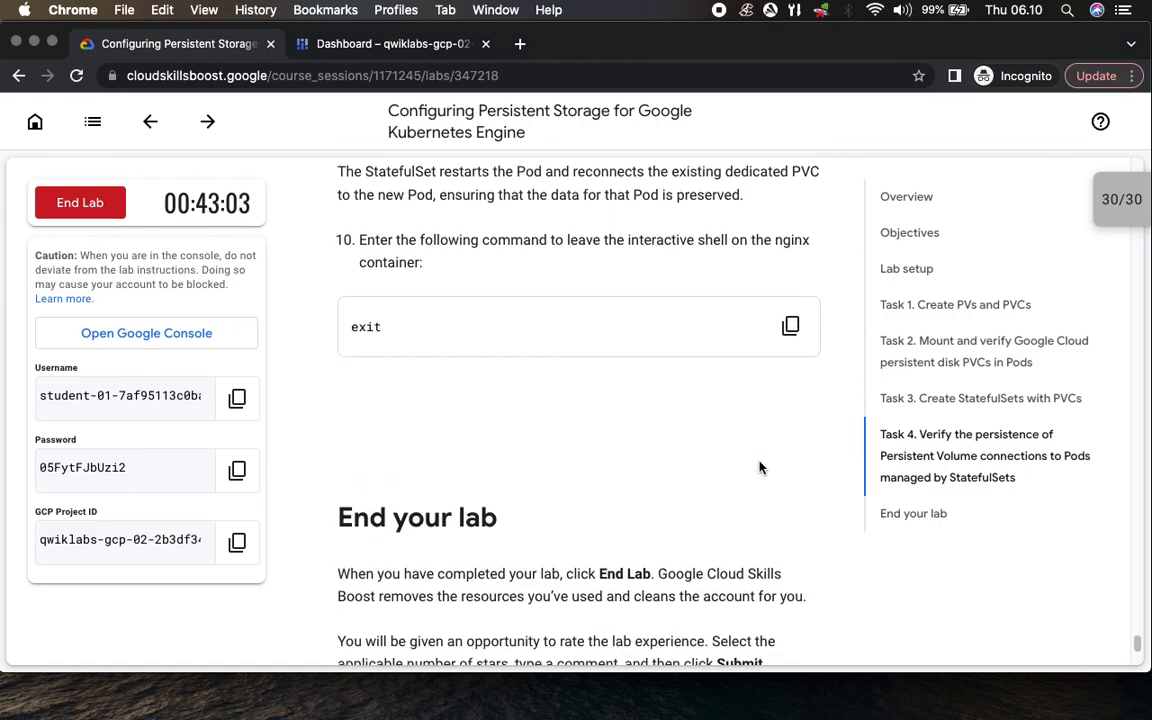
{"action": "left_click", "coordinate": [790, 281]}
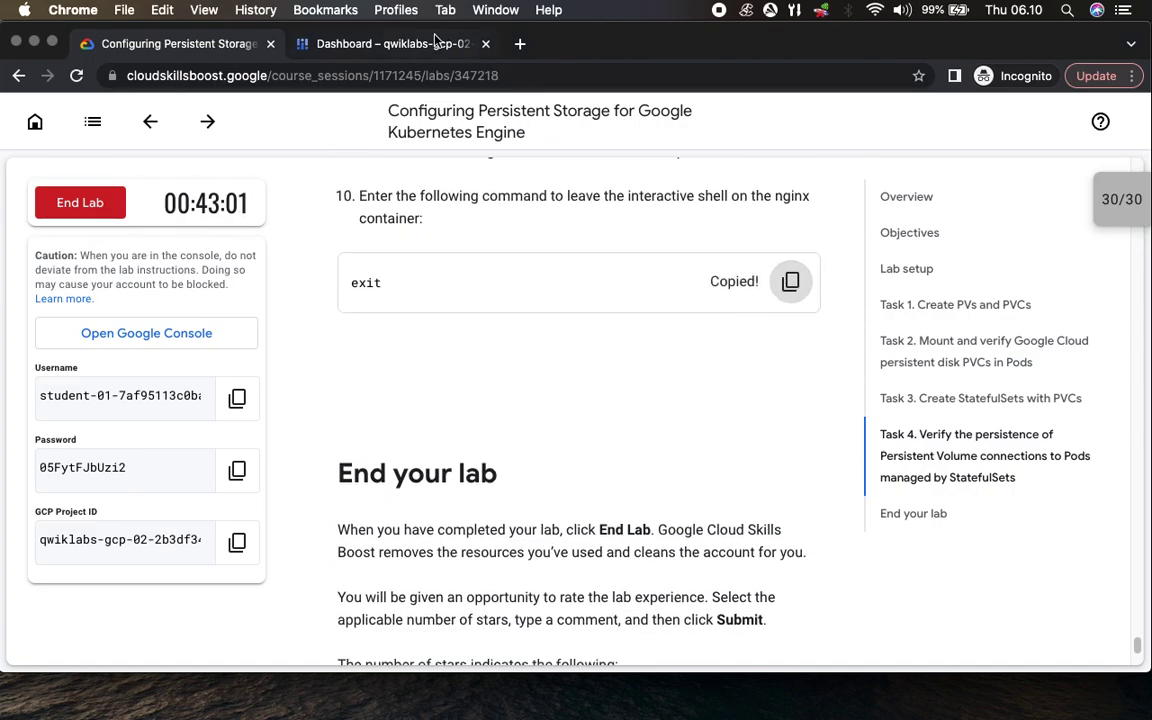
{"action": "left_click", "coordinate": [400, 44]}
{"action": "key", "text": "super+v"}
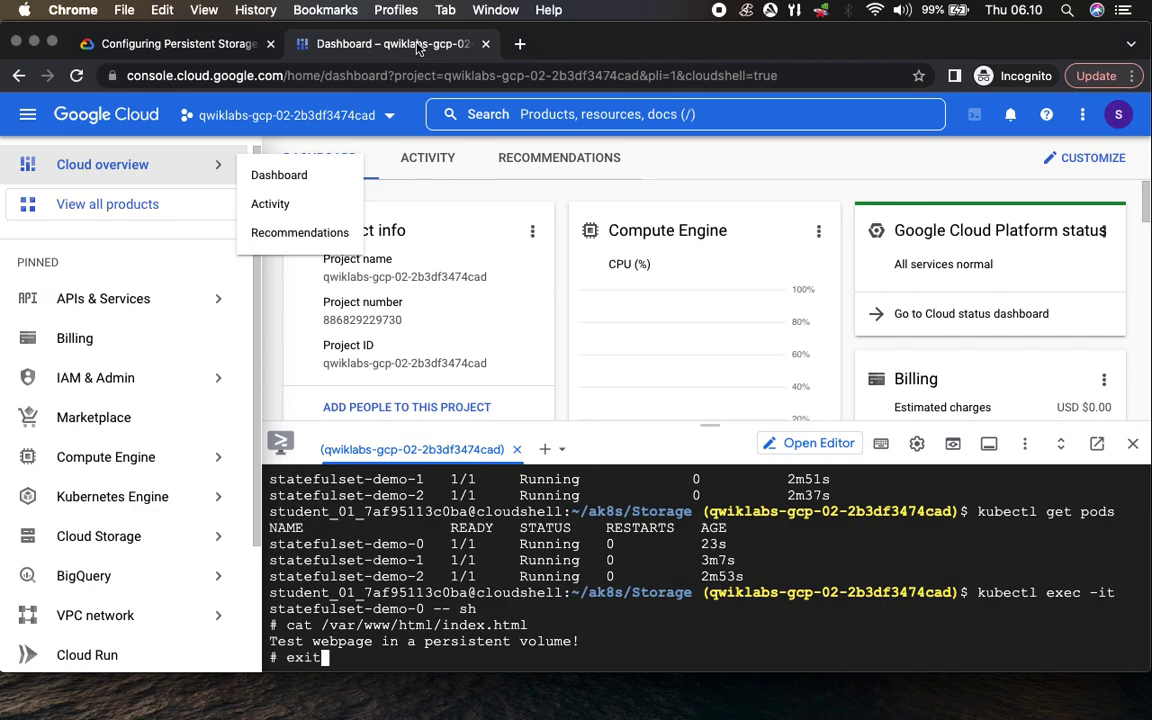
{"action": "key", "text": "Return"}
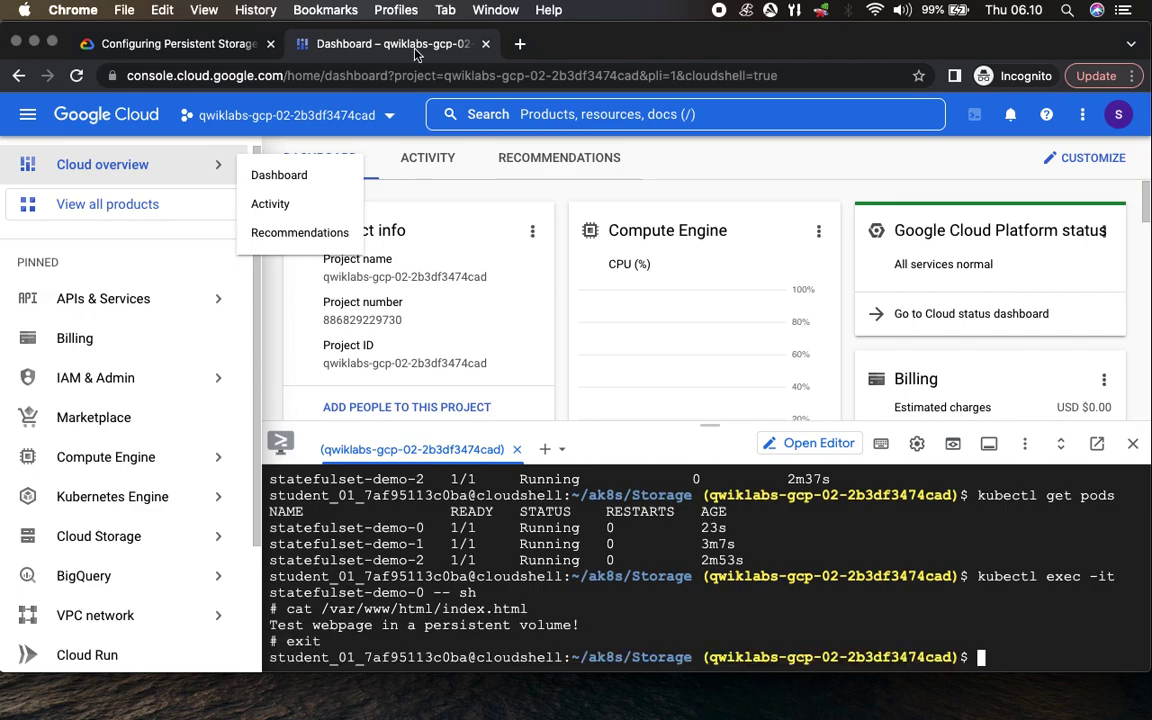
- Read the lab's End your lab section and review the checkpoint scores for all tasks
{"action": "left_click", "coordinate": [195, 46]}
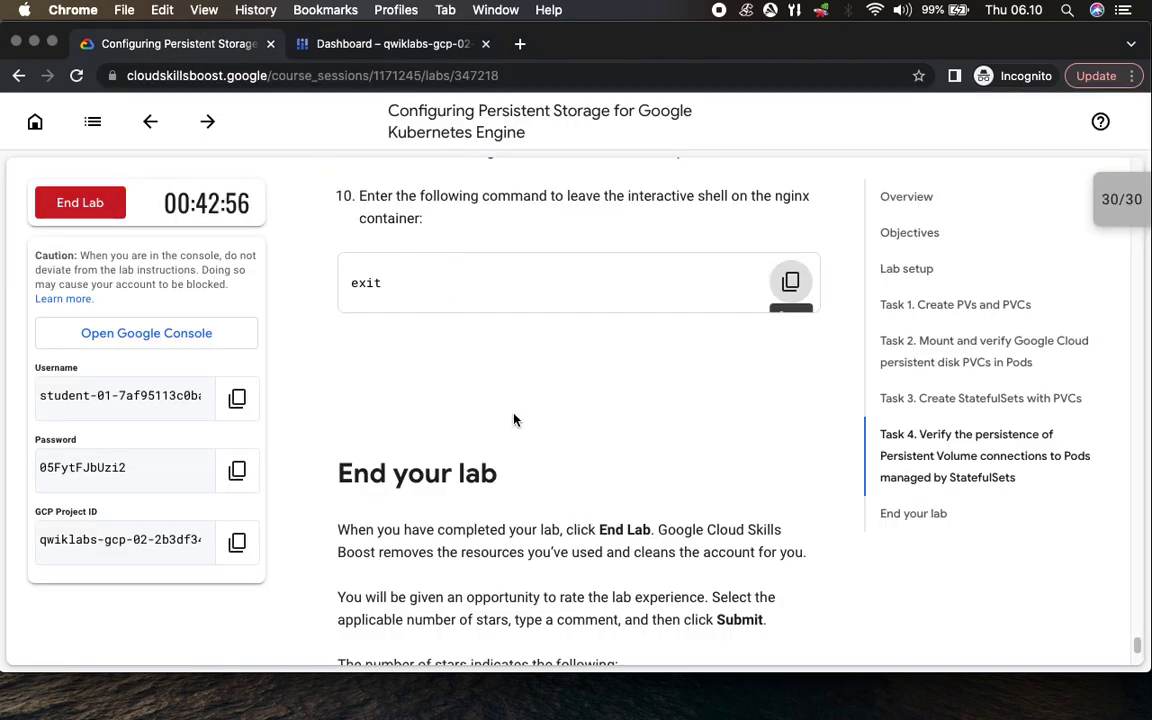
{"action": "scroll", "coordinate": [538, 414], "scroll_direction": "down", "scroll_amount": 4}
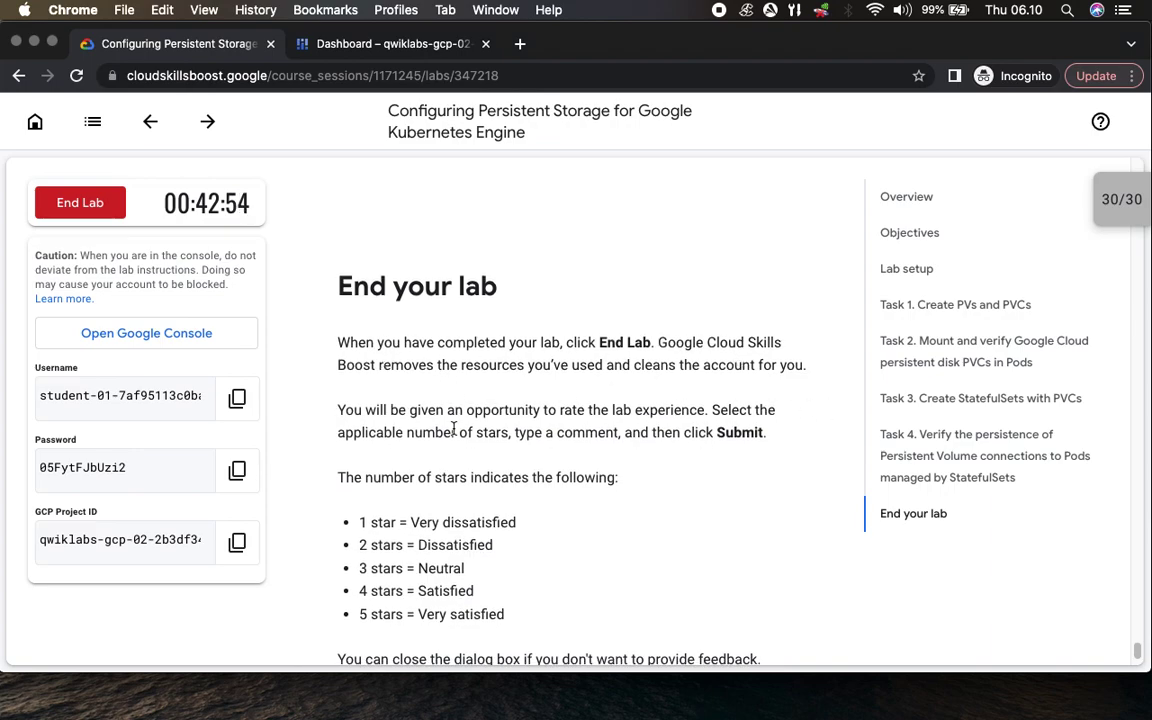
{"action": "scroll", "coordinate": [425, 470], "scroll_direction": "down", "scroll_amount": 4}
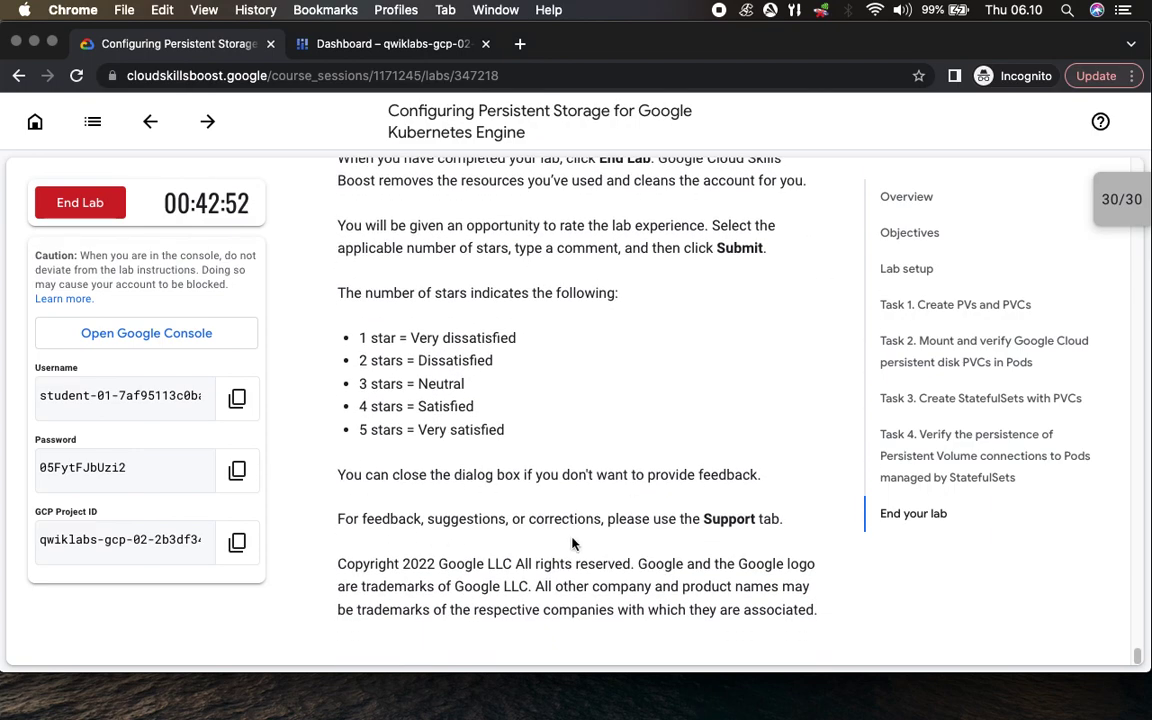
{"action": "left_click", "coordinate": [1108, 194]}
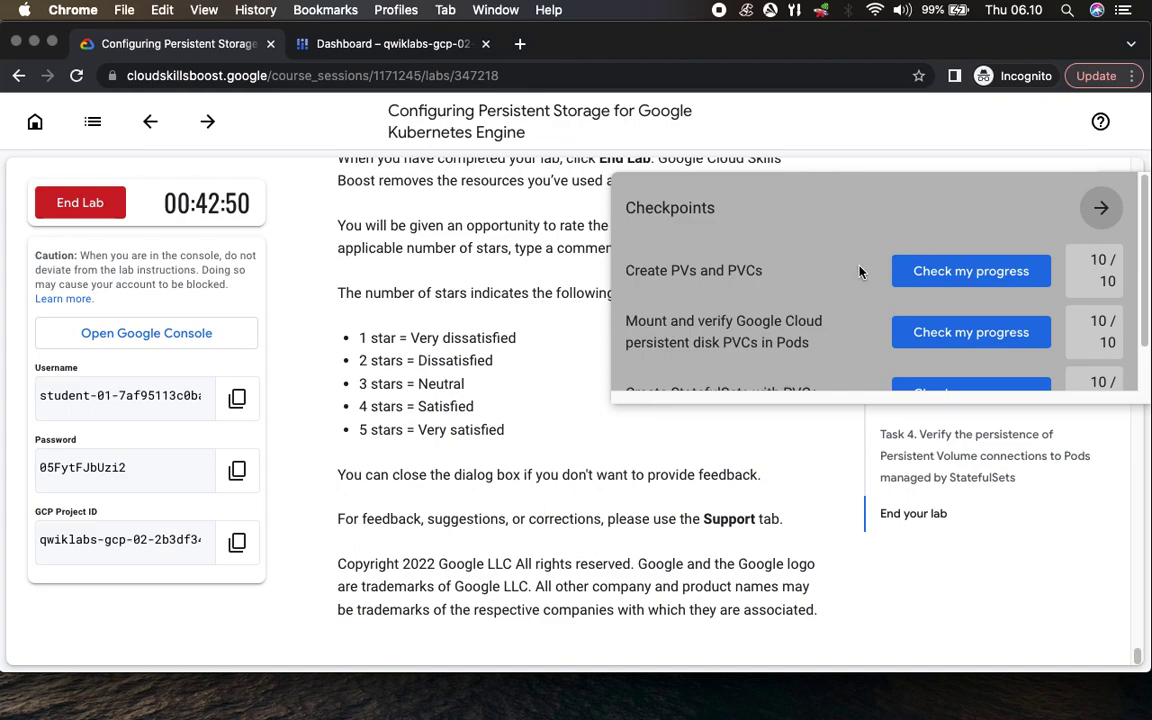
{"action": "scroll", "coordinate": [813, 368], "scroll_direction": "down", "scroll_amount": 2}
{"action": "scroll", "coordinate": [813, 368], "scroll_direction": "up", "scroll_amount": 2}
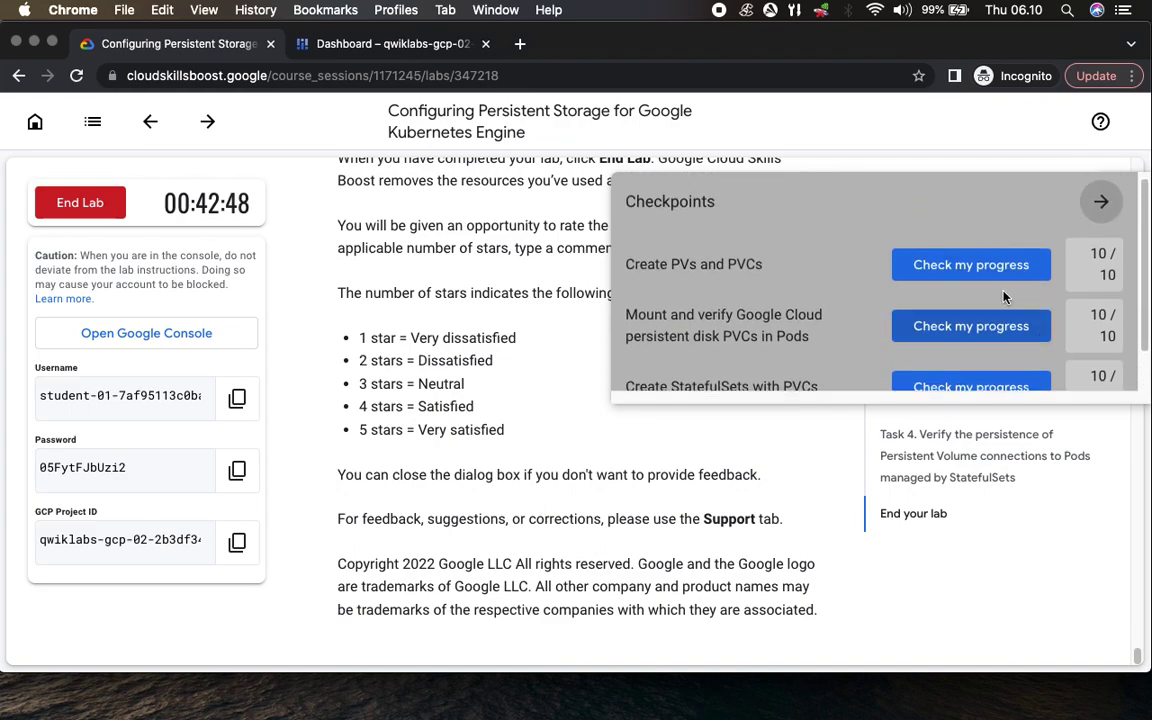
{"action": "left_click", "coordinate": [1101, 207]}
- End the lab, confirm ending it, and submit a 5-star rating without additional comments
{"action": "left_click", "coordinate": [96, 201]}
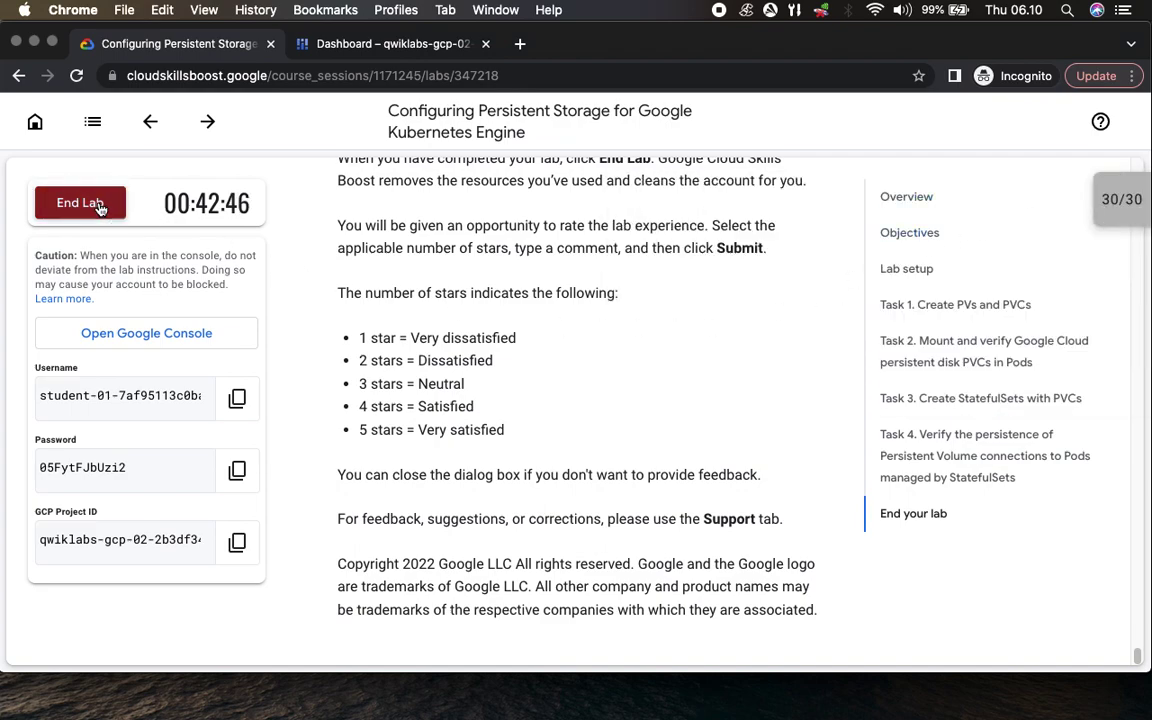
{"action": "left_click", "coordinate": [742, 461]}
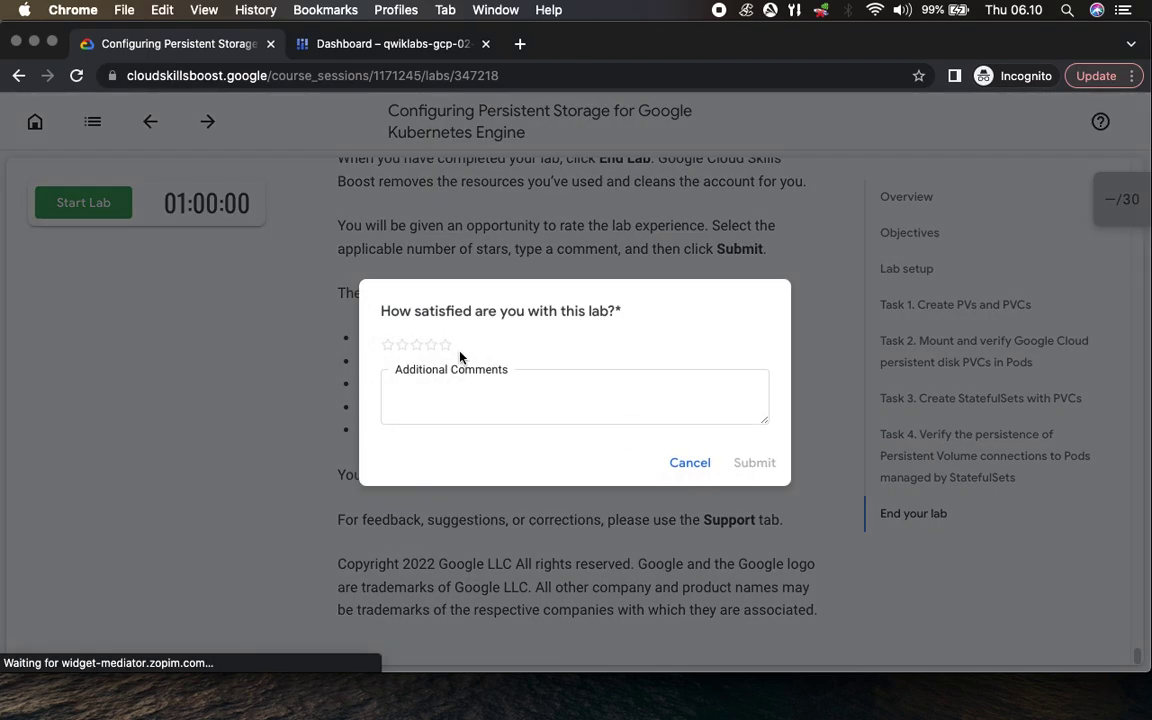
{"action": "left_click", "coordinate": [445, 344]}
{"action": "left_click", "coordinate": [754, 463]}
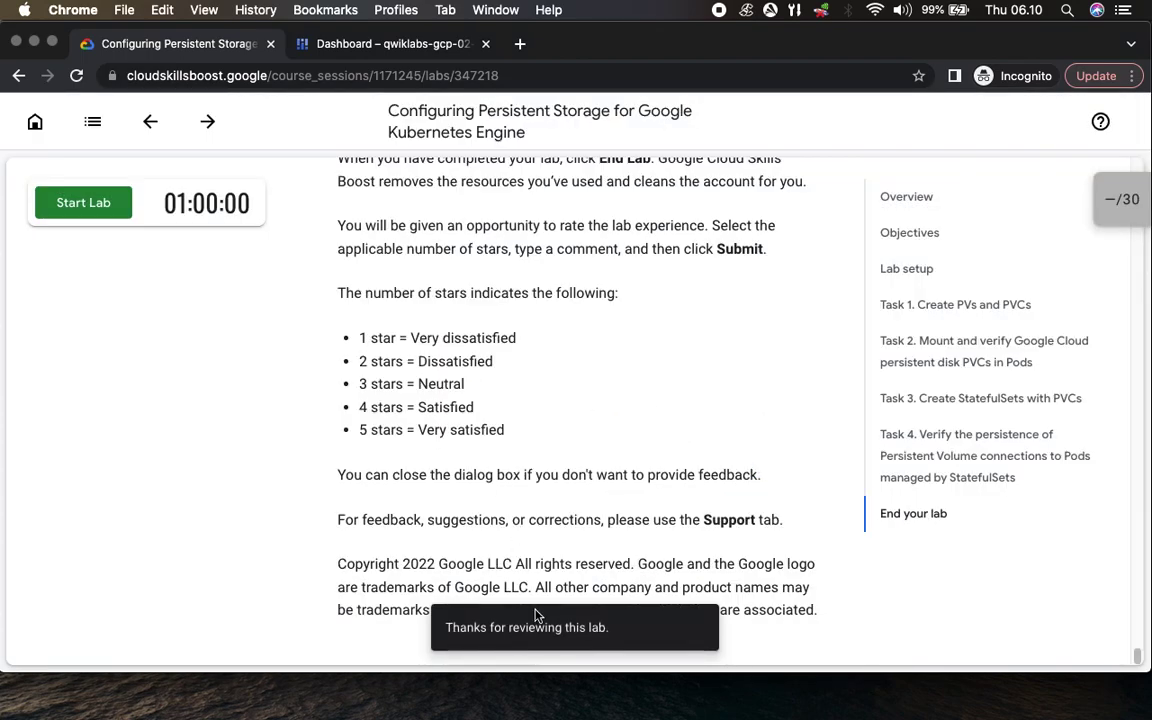